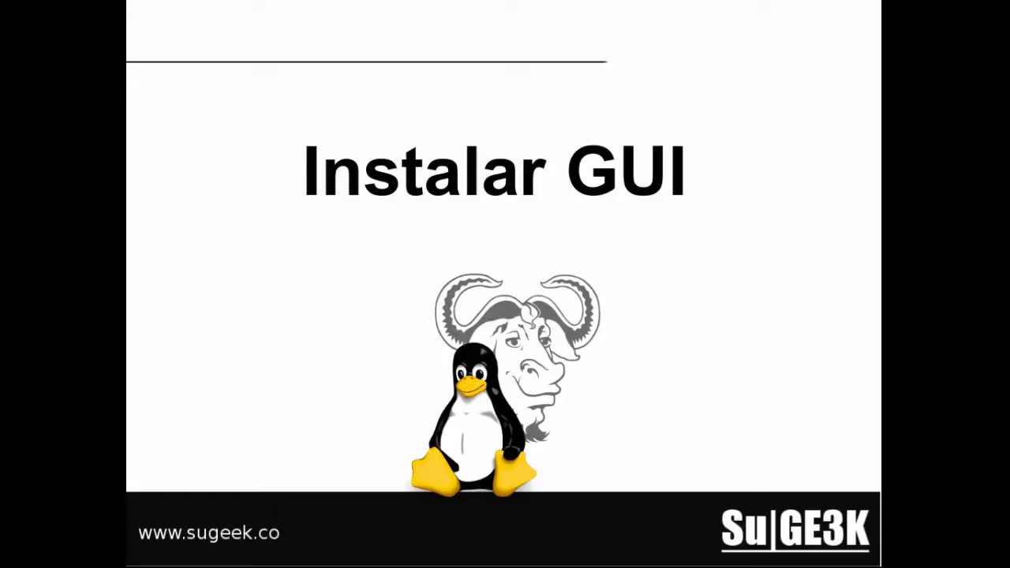
Advance the slideshow to the slide explaining that GUIs are friendlier than CLIs.
key("Right")
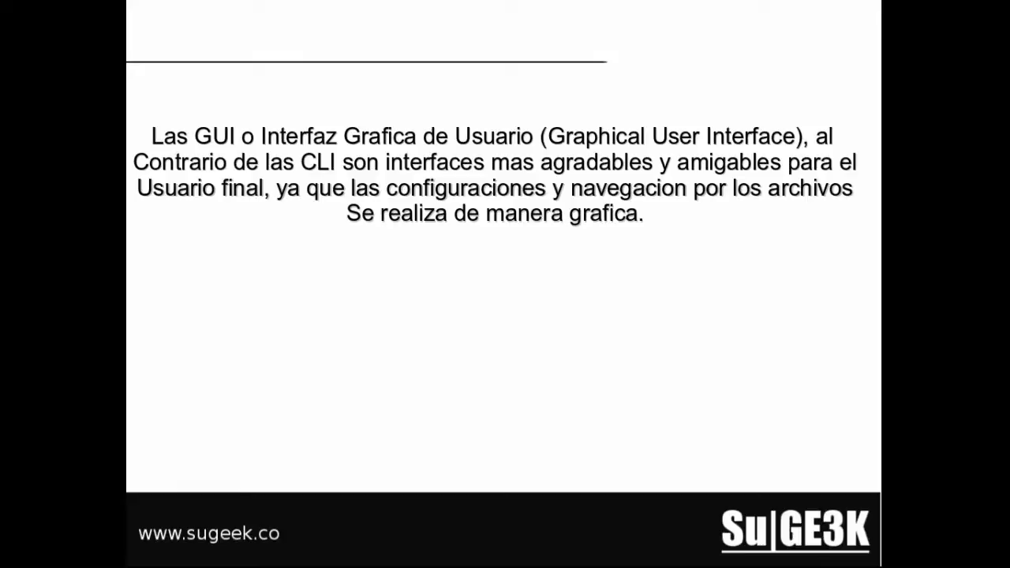
Advance the slideshow toward the Interfaces Conocidas desktop-environment list slide.
key("Right")
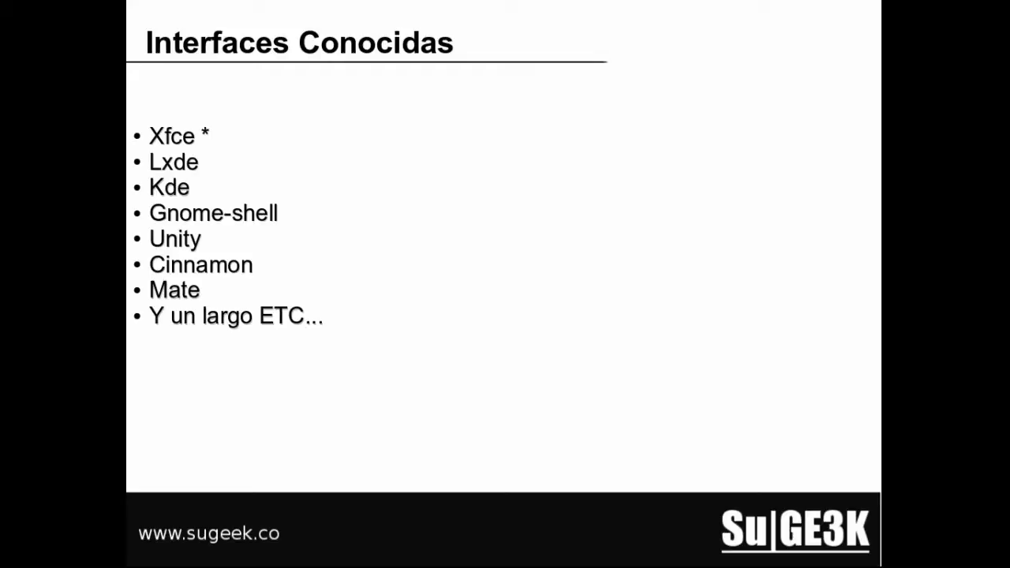
Advance the slideshow to the XFCE v4.10 slide.
key("Right")
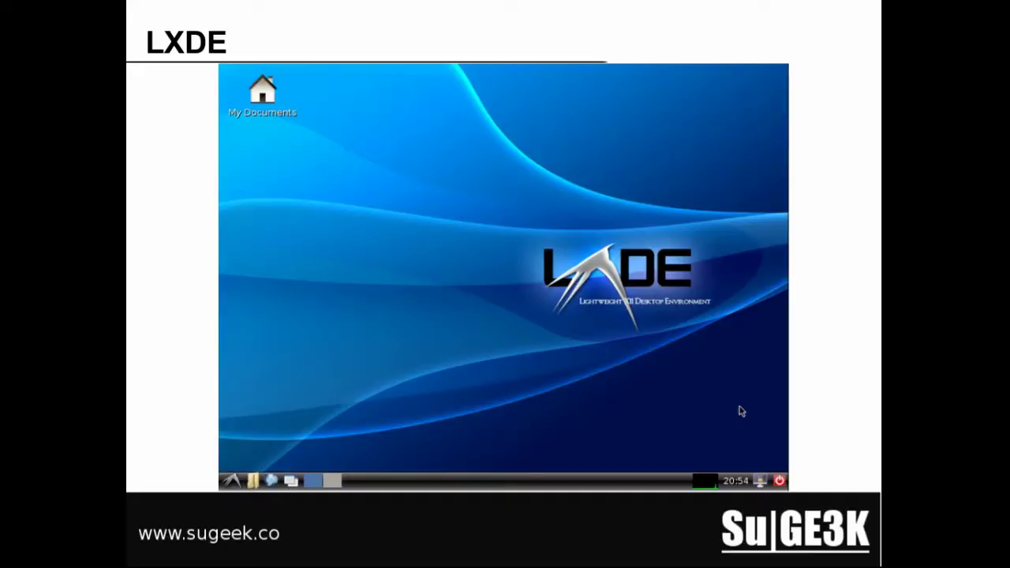
Step back to the XFCE v4.10 slide, then forward again to the LXDE slide.
key("Left")
key("Right")
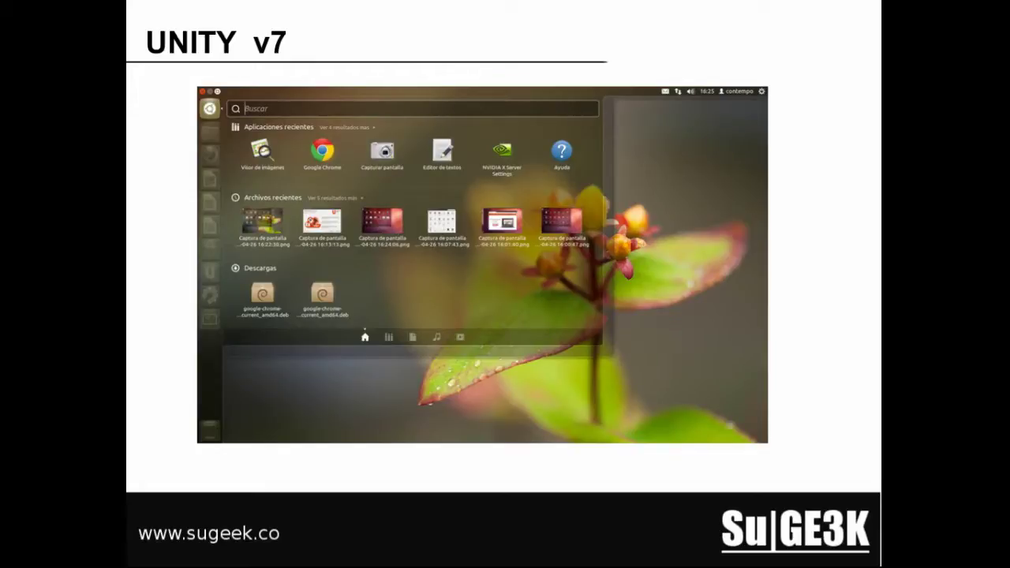
Exit the slideshow and restart it from the first slide with F5.
key("Escape")
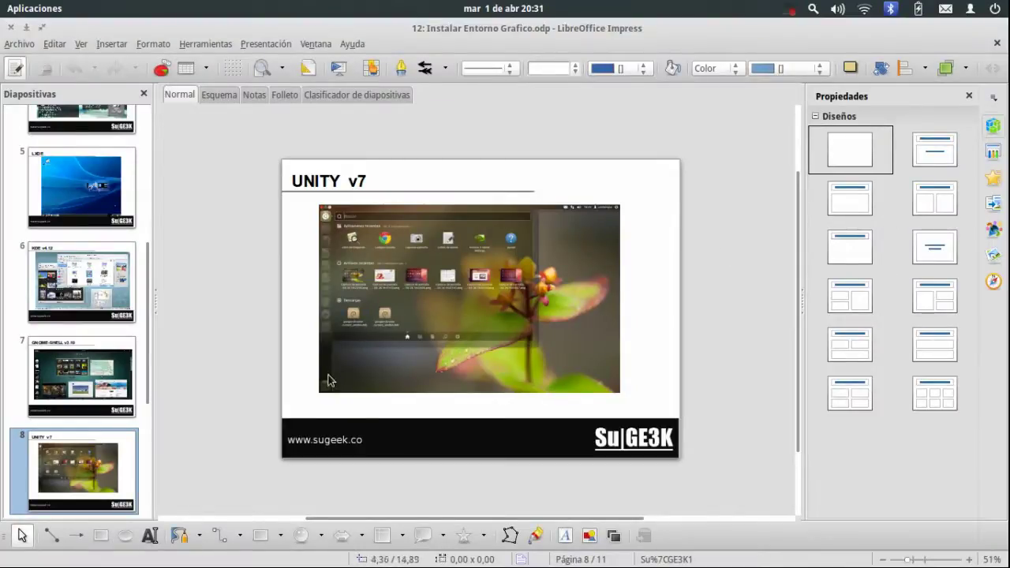
scroll(146, 283, "down", 1)
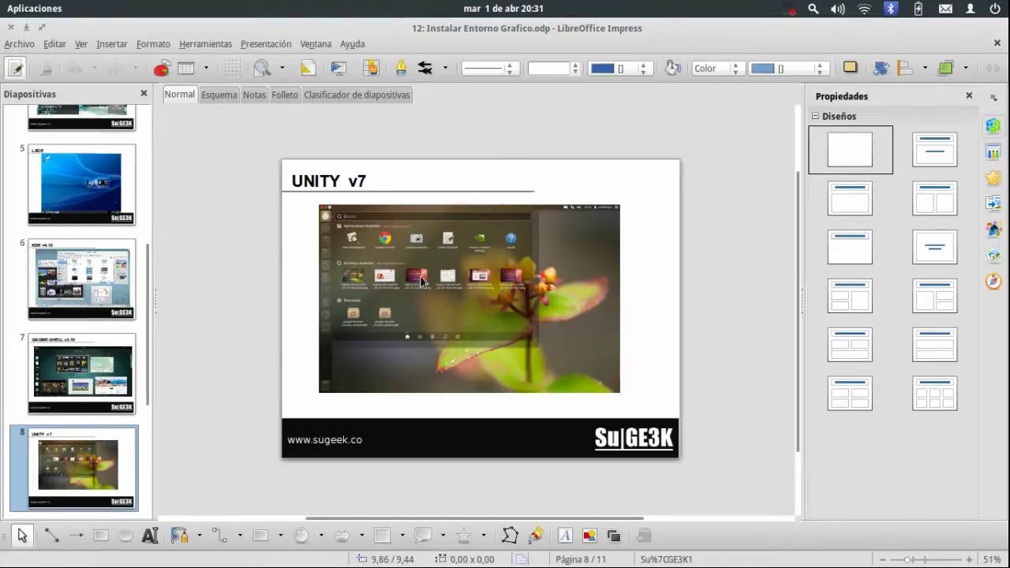
key("F5")
Click through the XFCE, LXDE and KDE v4.12 slides to GNOME-SHELL v3.10.
left_click(503, 269)
left_click(504, 269)
left_click(504, 272)
left_click(504, 272)
left_click(504, 272)
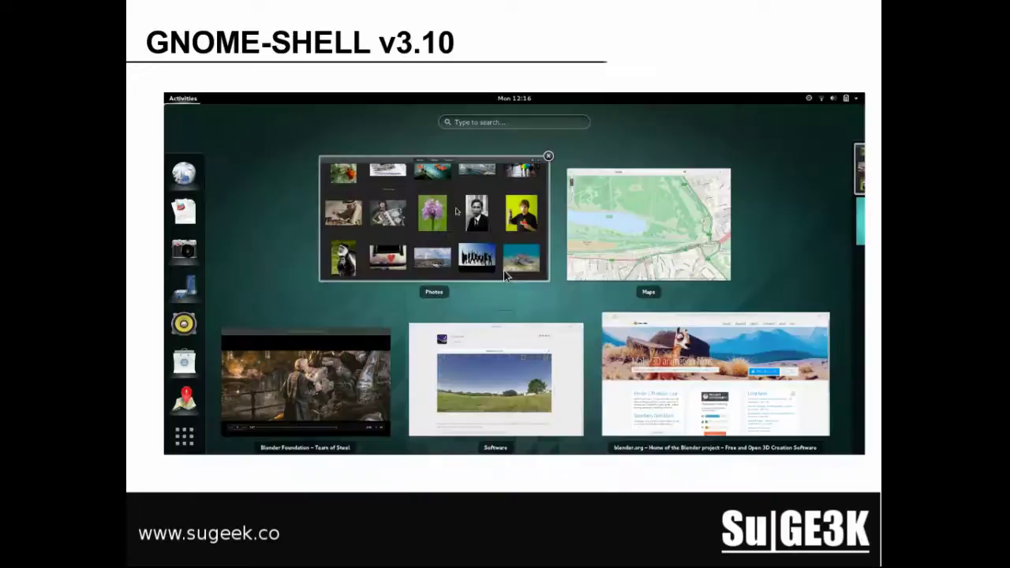
Browse the UNITY v7 and CINNAMON v2 slides, then exit to editing slide 11.
left_click(505, 275)
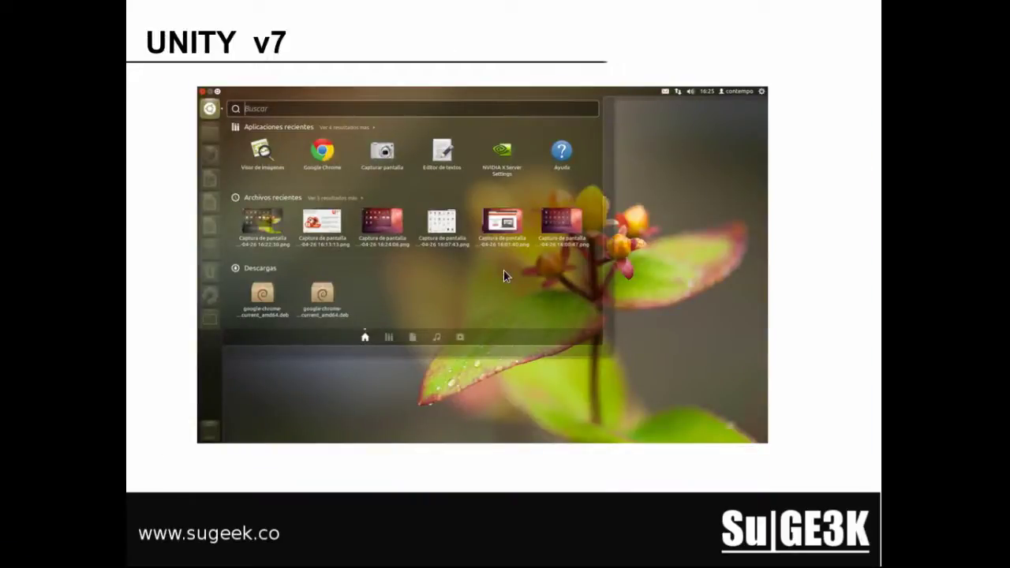
left_click(503, 275)
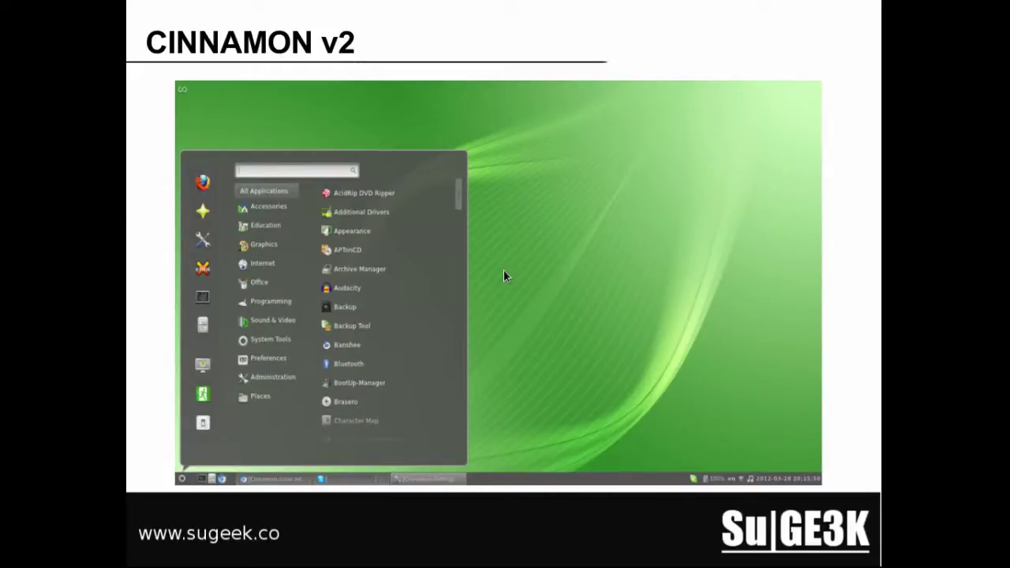
key("Left")
key("Right")
key("Left")
key("Left")
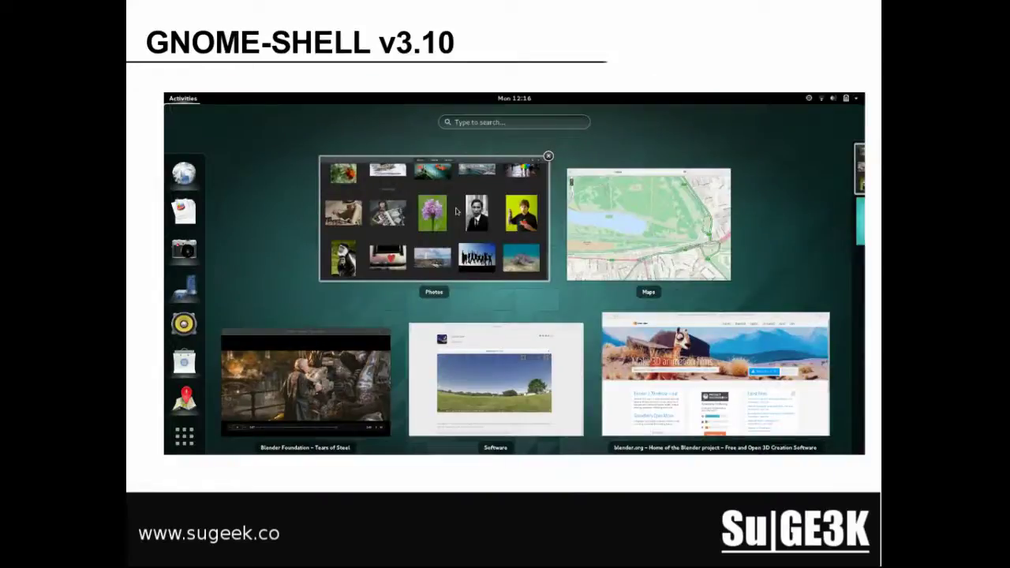
key("Right")
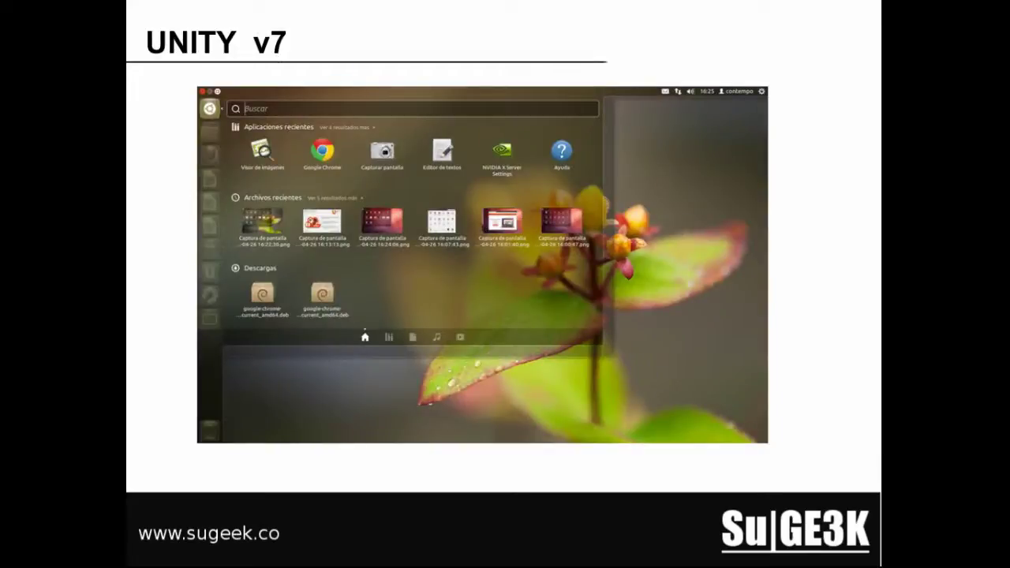
key("Right")
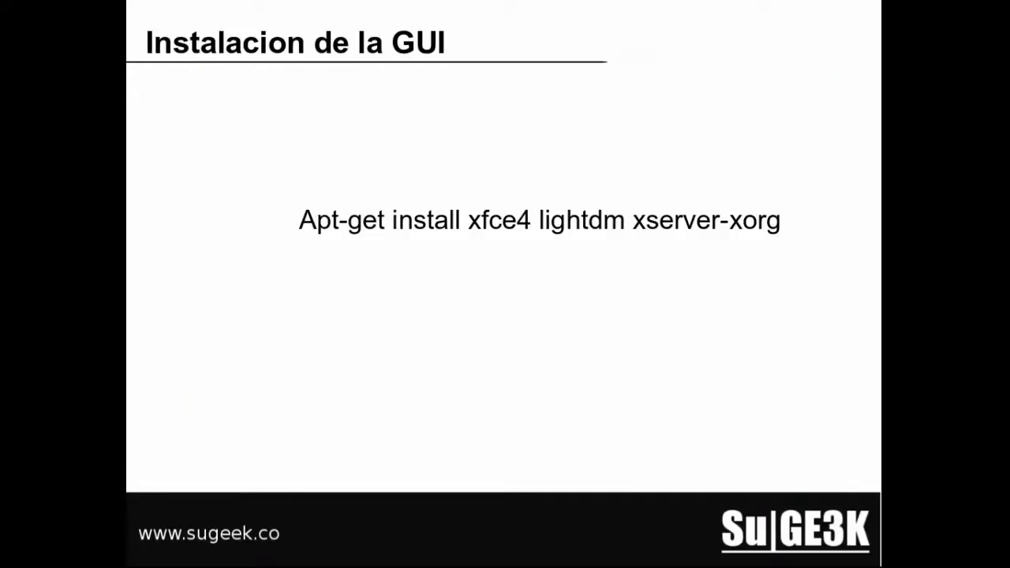
key("Escape")
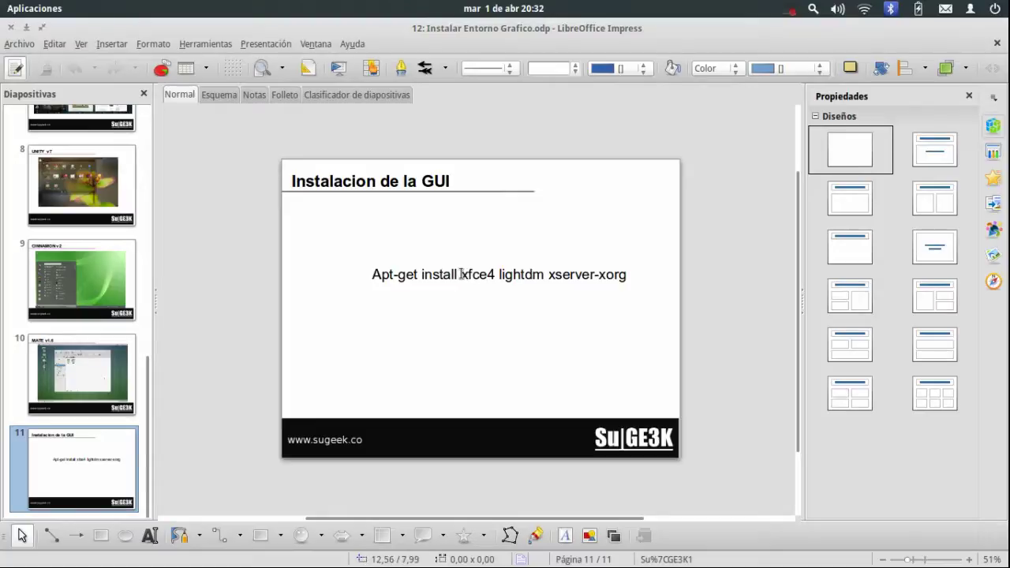
Select 'install xfce4 lightdm xserver-xorg' in slide 11's apt-get command text.
left_click_drag(461, 275, 491, 274)
left_click(493, 274)
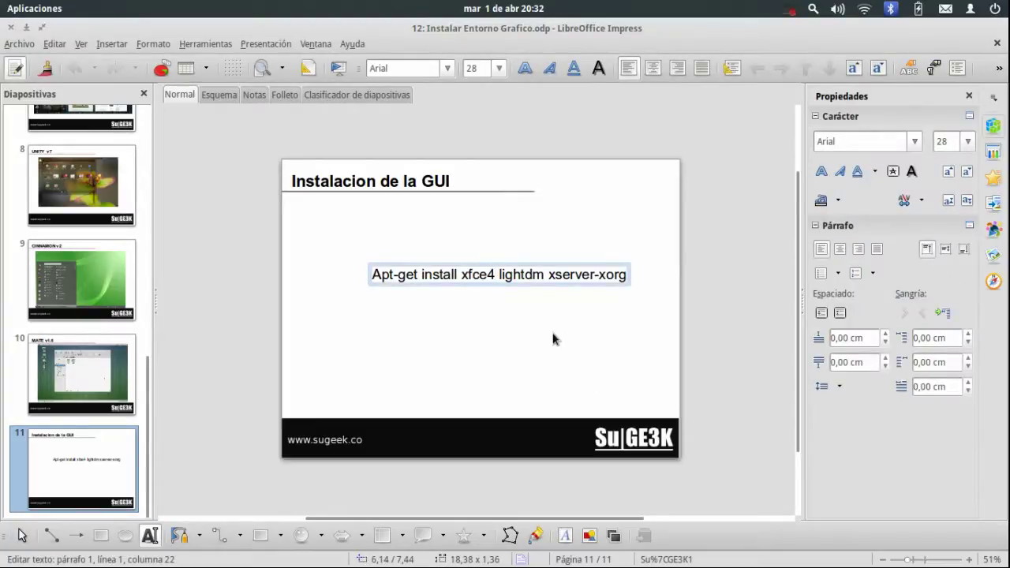
mouse_move(544, 274)
left_mouse_down()
mouse_move(490, 272)
mouse_move(499, 273)
left_mouse_up()
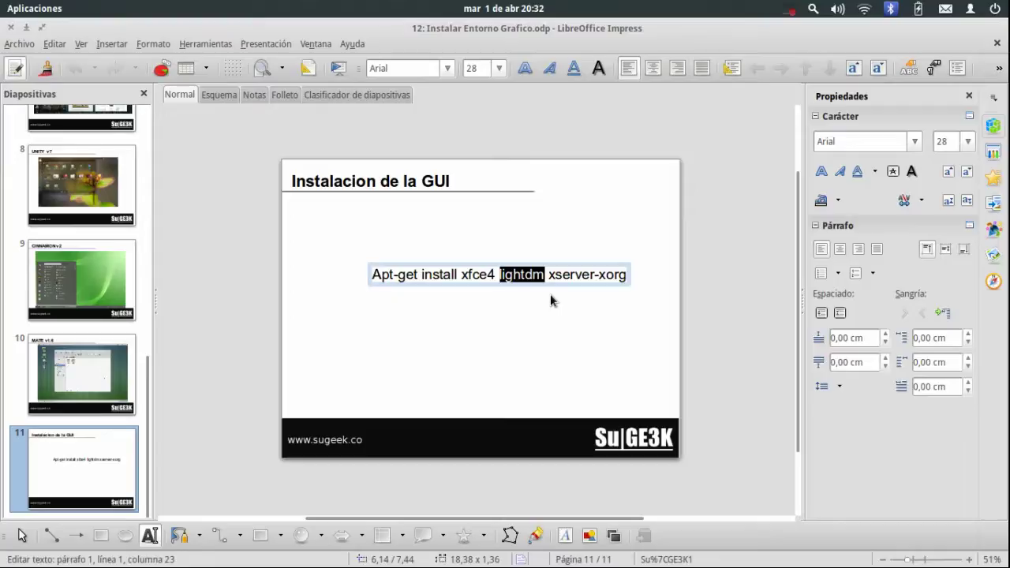
left_click_drag(547, 274, 624, 274)
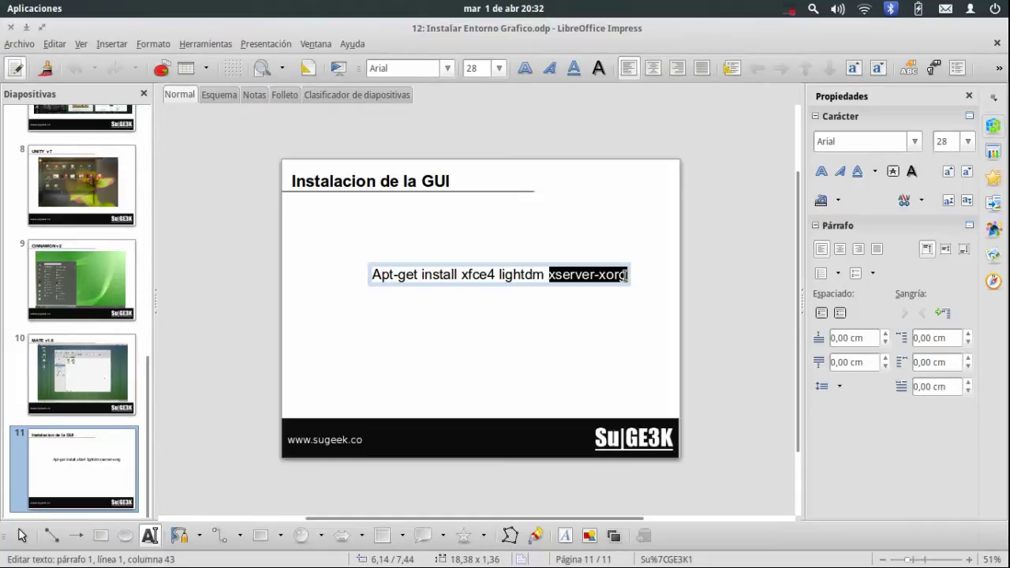
left_click(625, 274)
key("shift+Left")
key("shift+Left")
key("shift+Left")
key("shift+Left")
key("shift+Left")
key("shift+Left")
key("shift+Left")
key("shift+Left")
key("shift+Left")
key("shift+Left")
key("shift+Left")
key("shift+Left")
key("shift+Left")
key("shift+Left")
key("shift+Left")
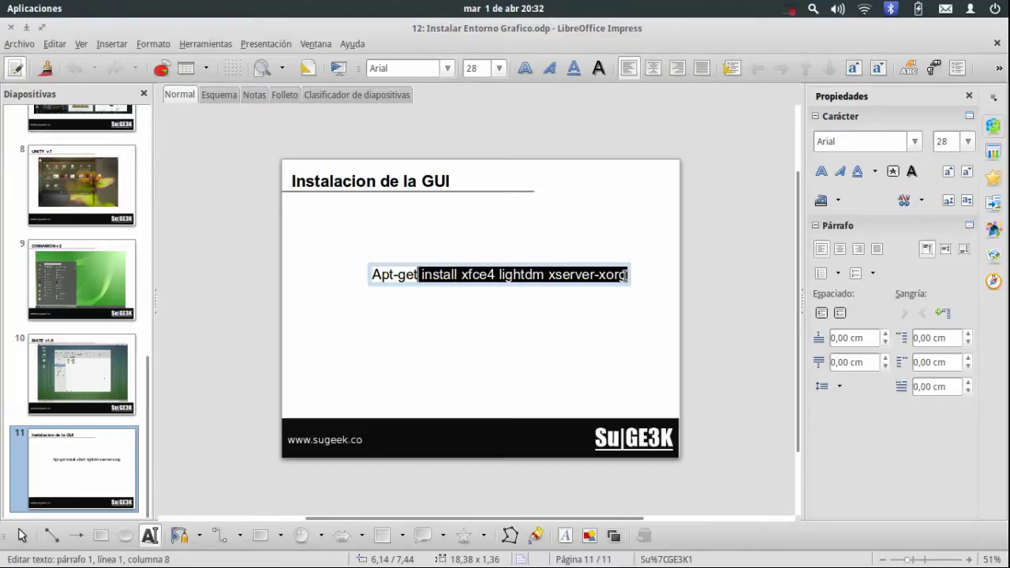
key("shift+Right")
Install webmin_1.680_all.deb with dpkg -i in a cleared terminal and wait for completion.
mouse_move(7, 6)
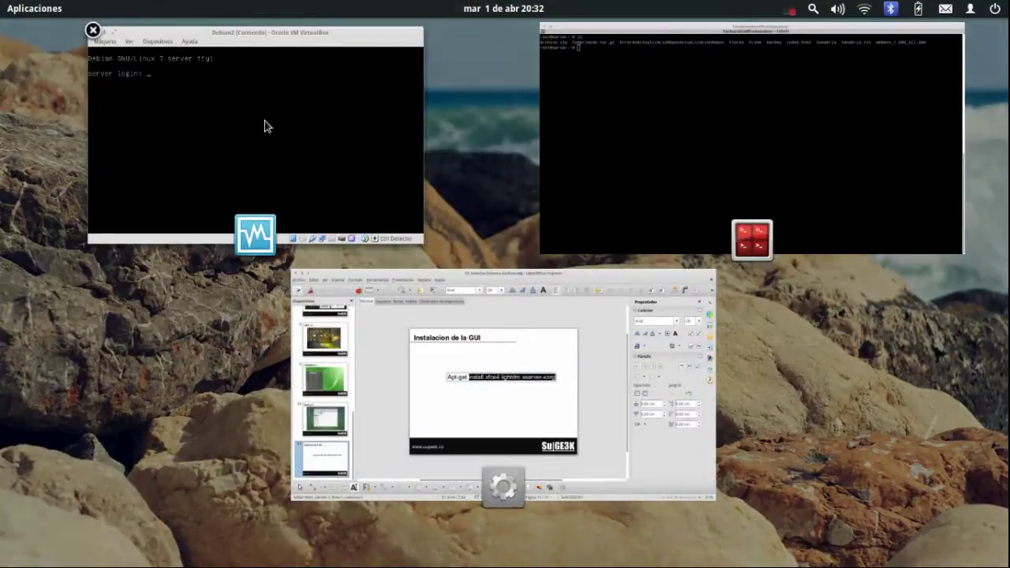
left_click(605, 180)
key("ctrl+l")
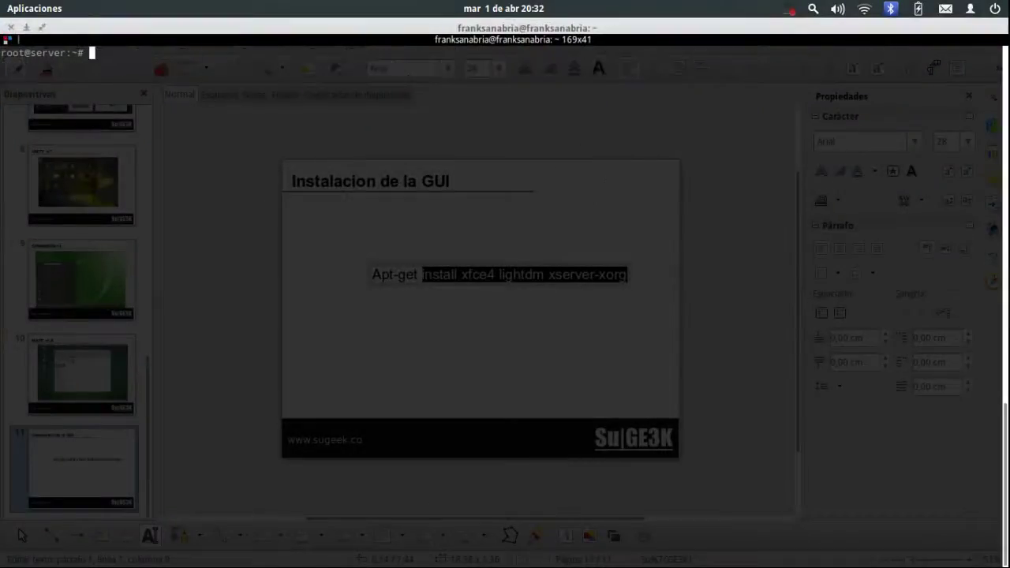
type("dpkg -i web")
key("Tab")
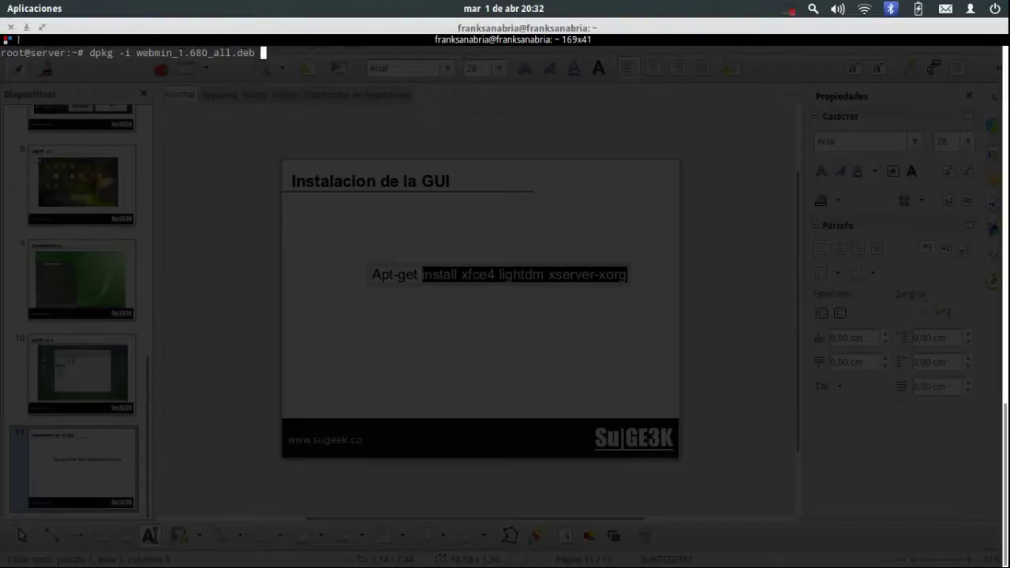
key("Return")
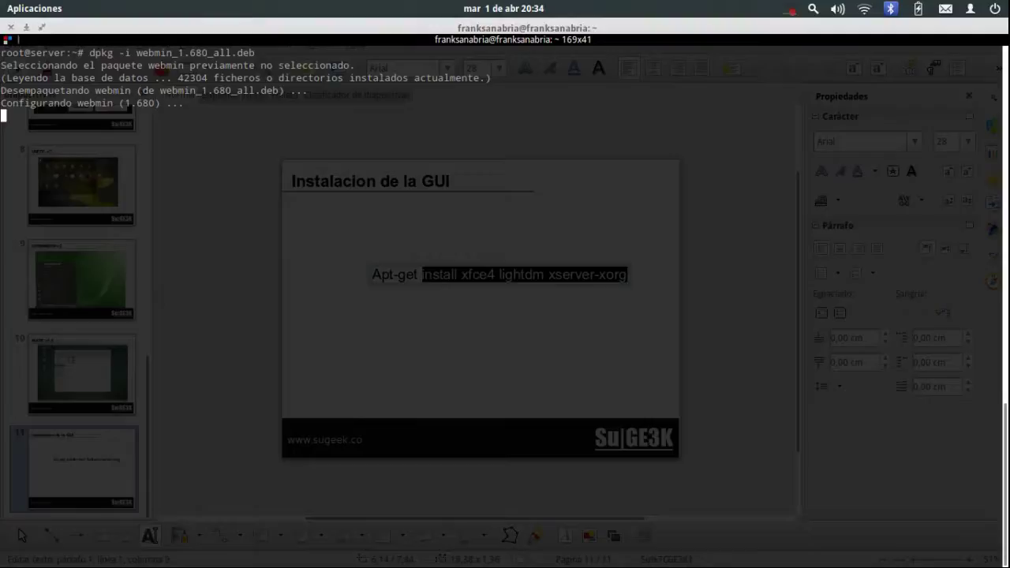
left_click(790, 11)
left_click(806, 49)
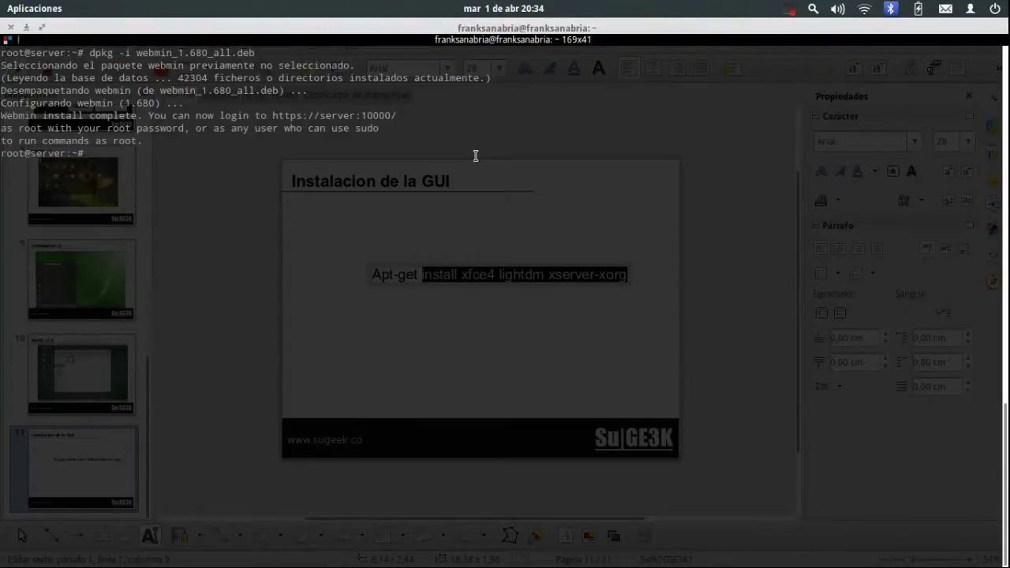
Run 'aptitude install xfce4 lightdm xserver-xorg' in the terminal.
type("apt-get")
key("BackSpace")
key("BackSpace")
key("BackSpace")
key("BackSpace")
key("BackSpace")
type("itude")
type(" install xfce4 lightdm xserver-xorg")
key("Return")
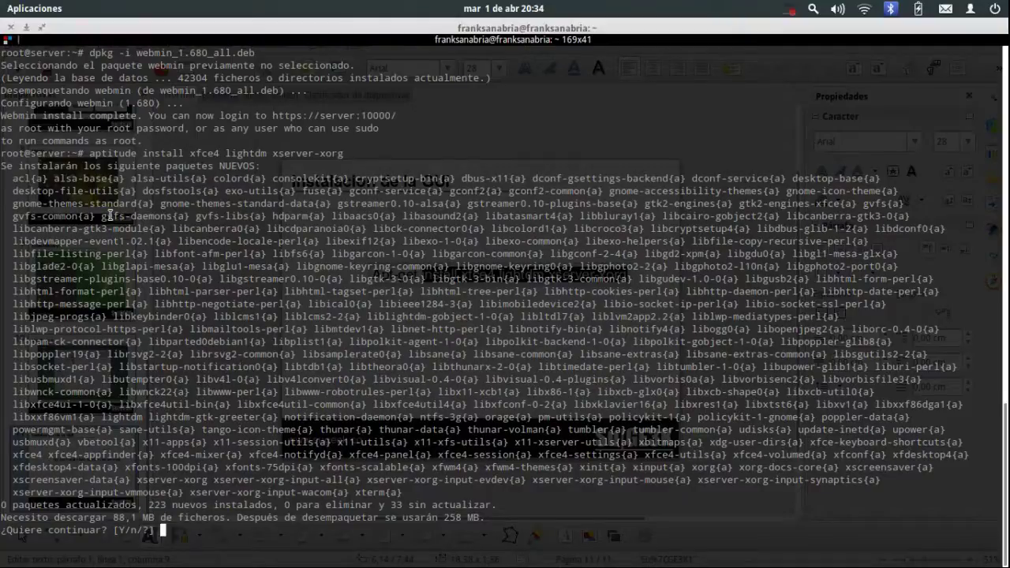
Review the 223 new packages listed and answer Y to start the installation.
left_click_drag(12, 179, 552, 490)
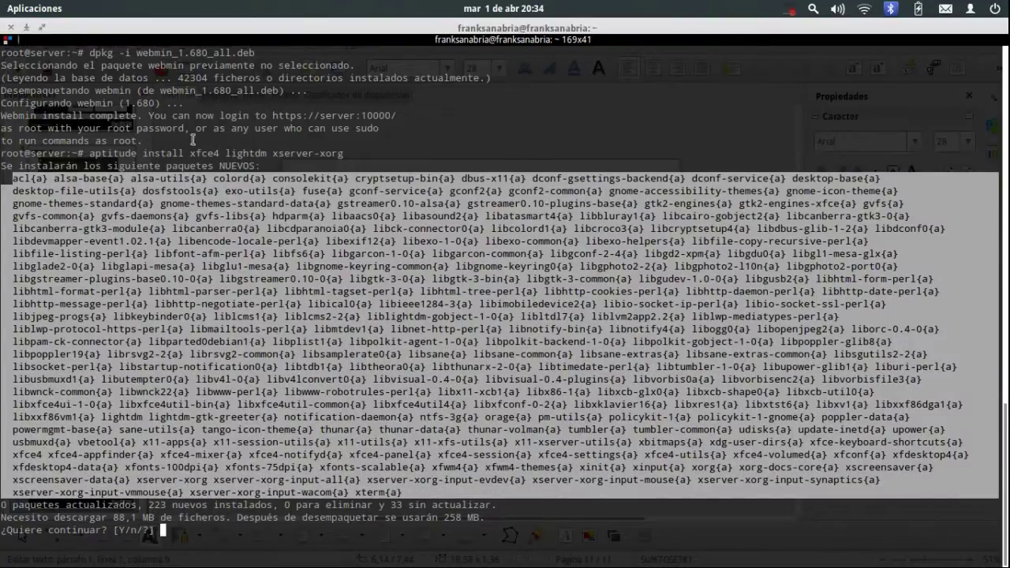
left_click_drag(189, 153, 394, 160)
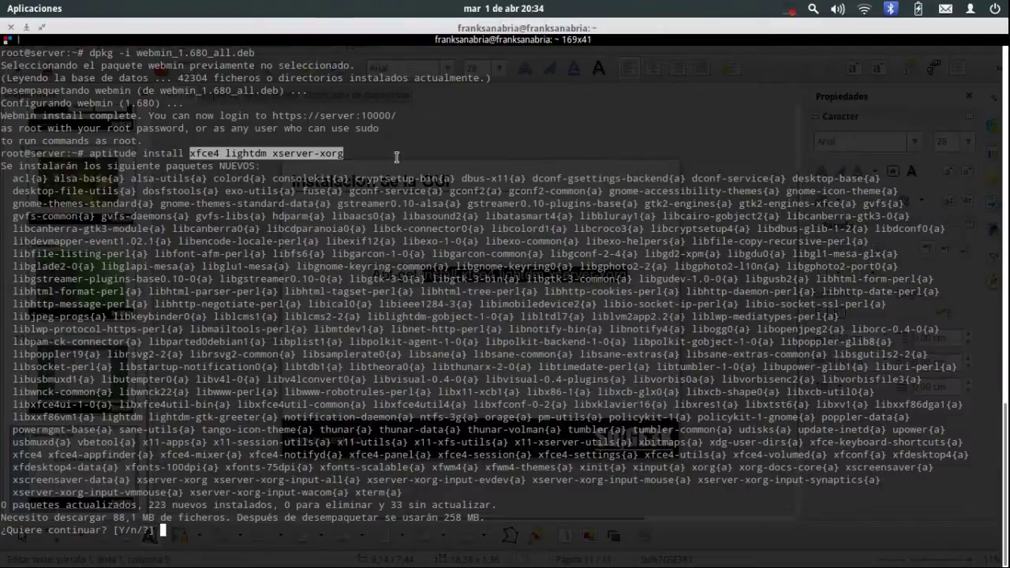
left_click_drag(189, 240, 668, 455)
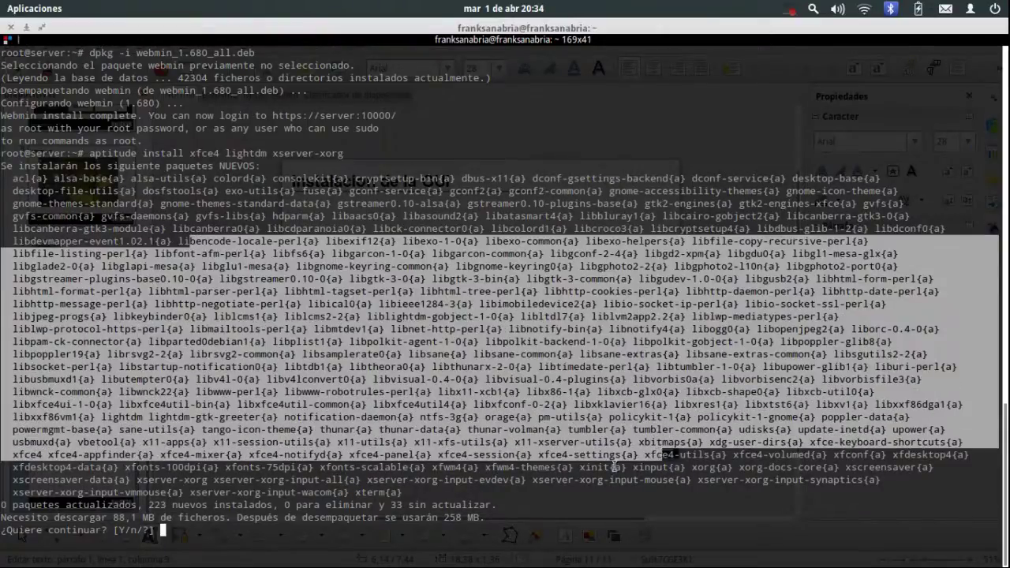
left_click(113, 513)
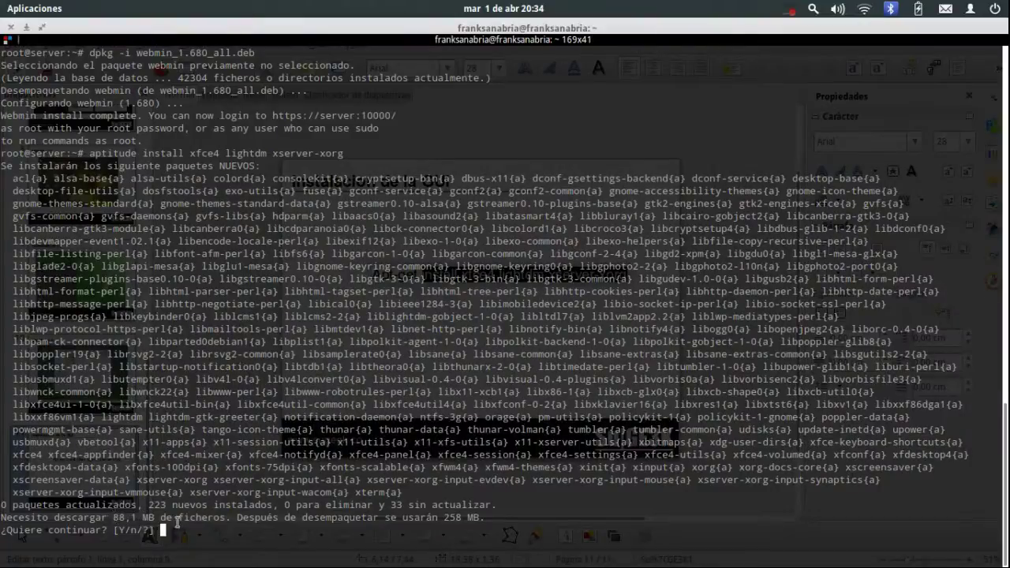
type("Y")
key("Return")
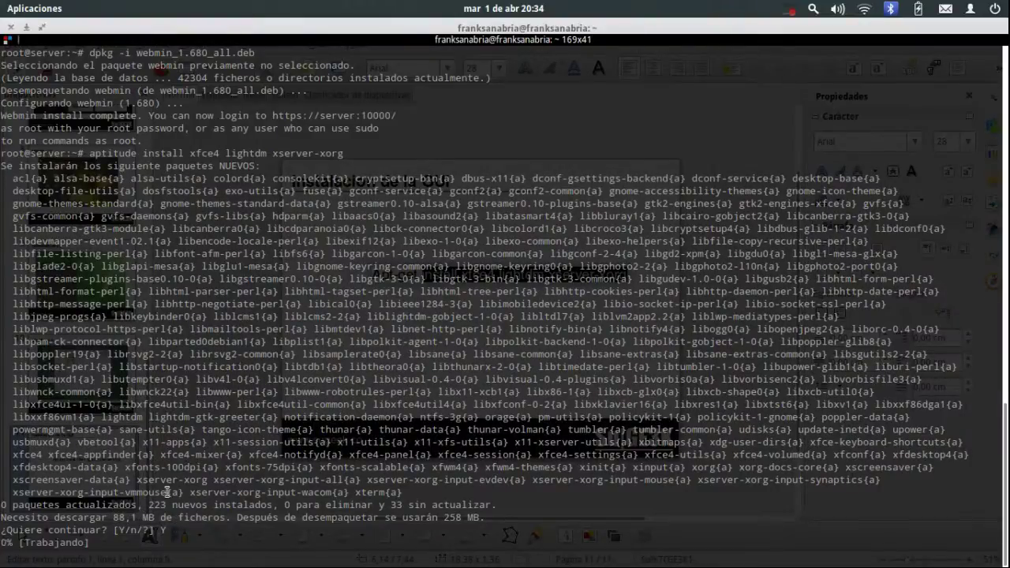
mouse_move(120, 550)
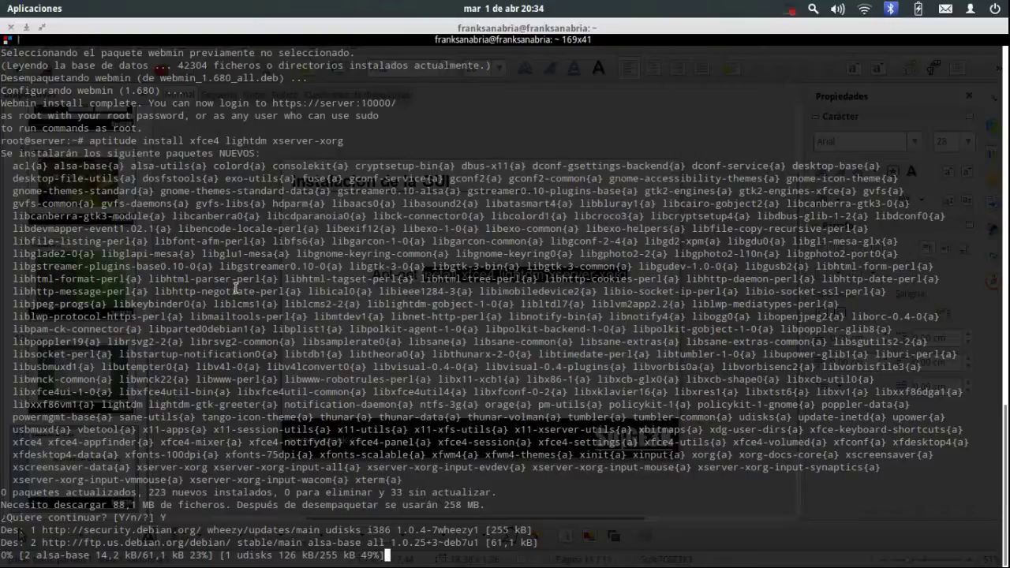
Launch Chromium by searching 'chromi' in the application launcher.
key("super")
type("ch")
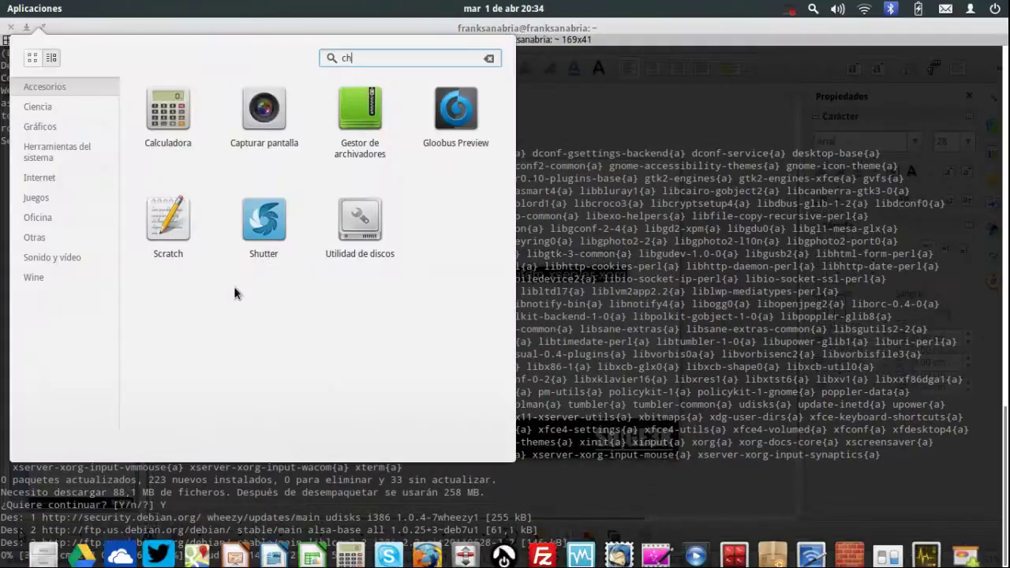
type("romi")
key("Return")
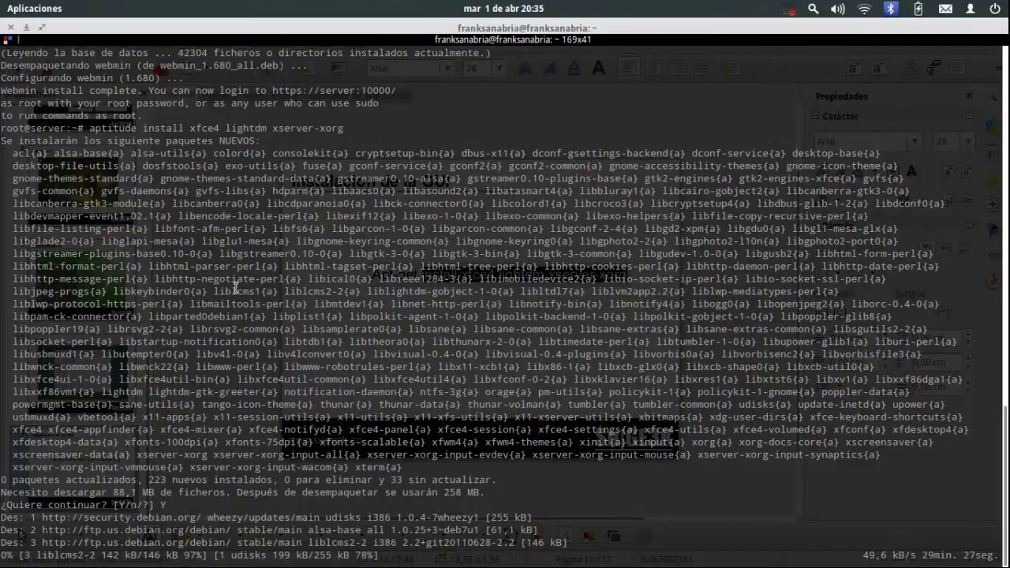
key("super")
type("chr")
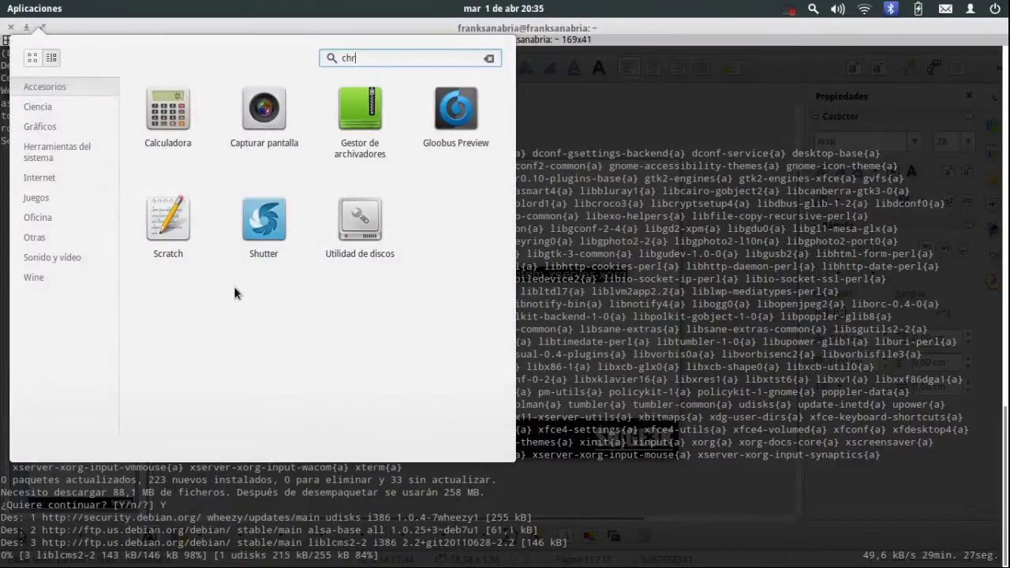
key("Return")
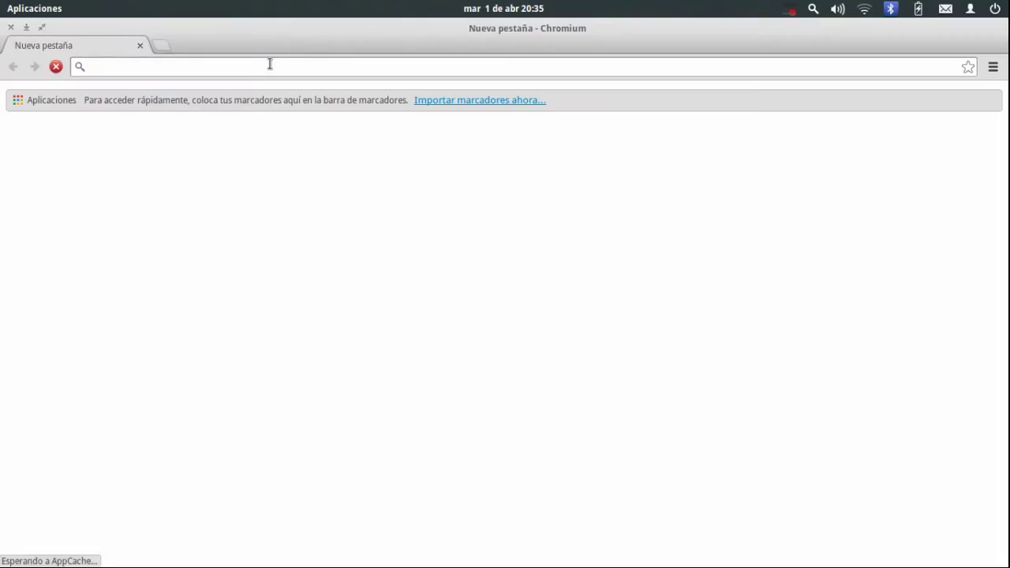
Select the Webmin login address in the terminal output and return to Chromium.
key("alt+Tab")
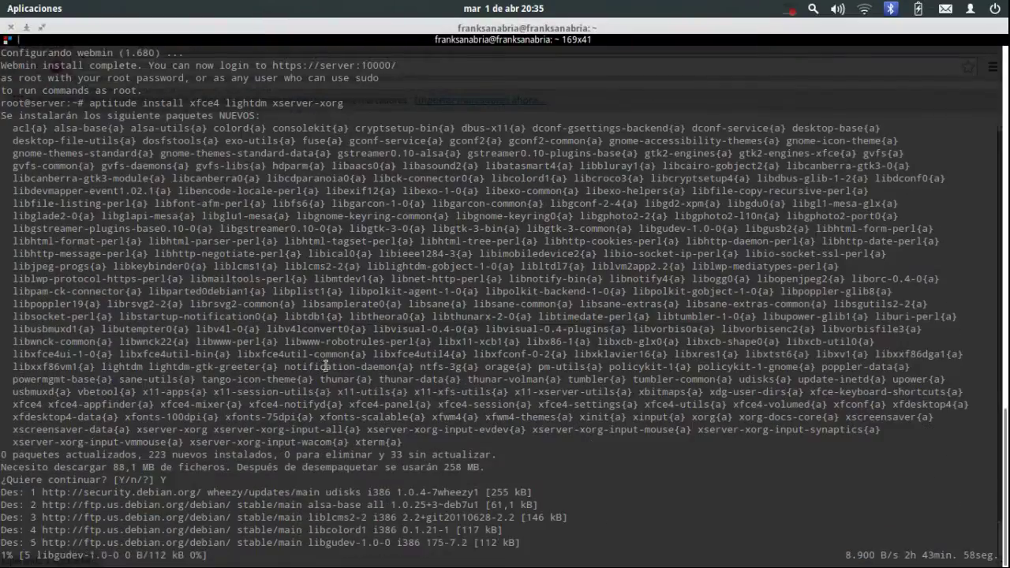
left_click_drag(396, 66, 273, 65)
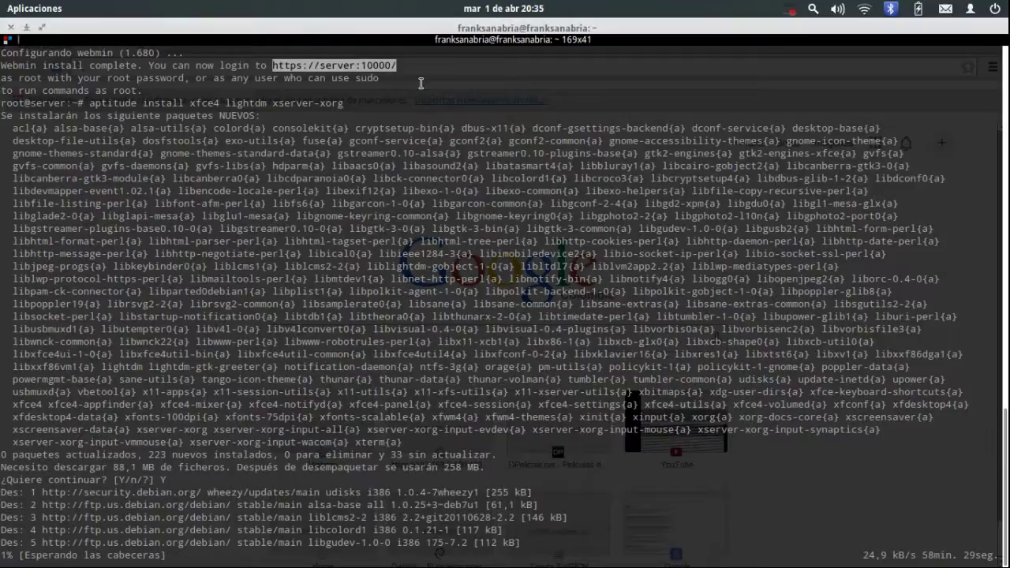
key("alt+Tab")
left_click(369, 68)
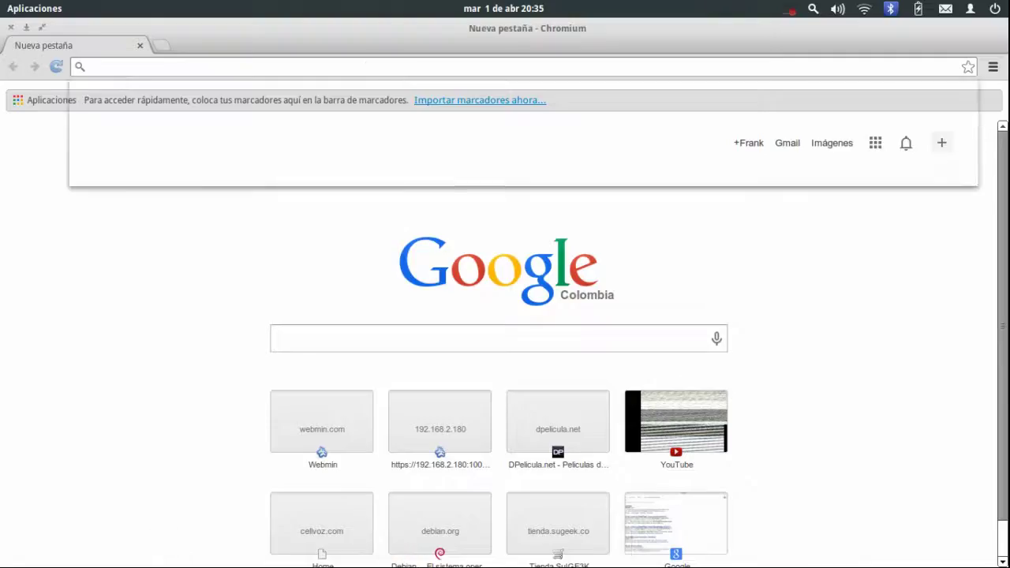
type("https://1")
key("BackSpace")
type("92.168.")
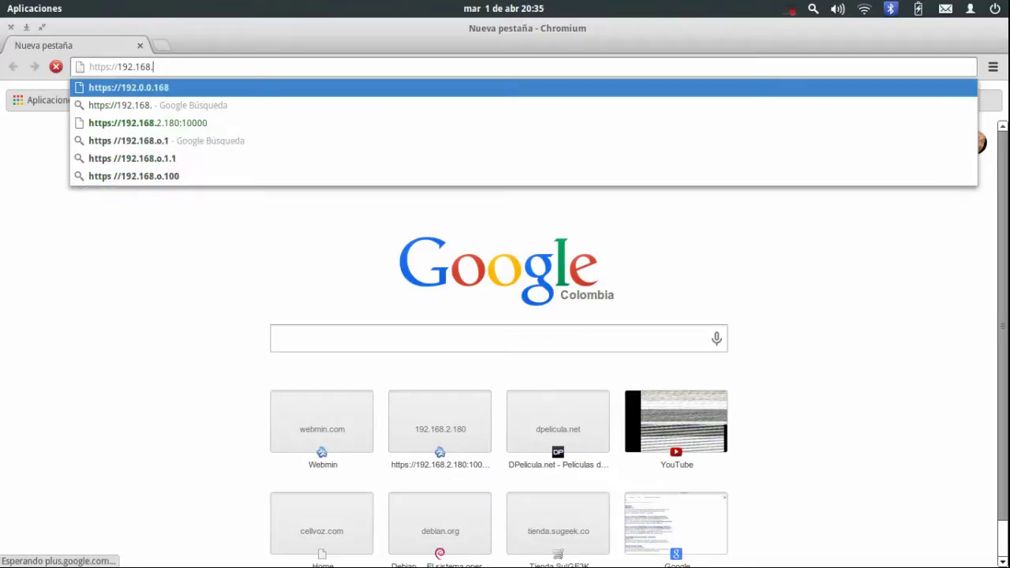
type("2.180:10000")
key("Return")
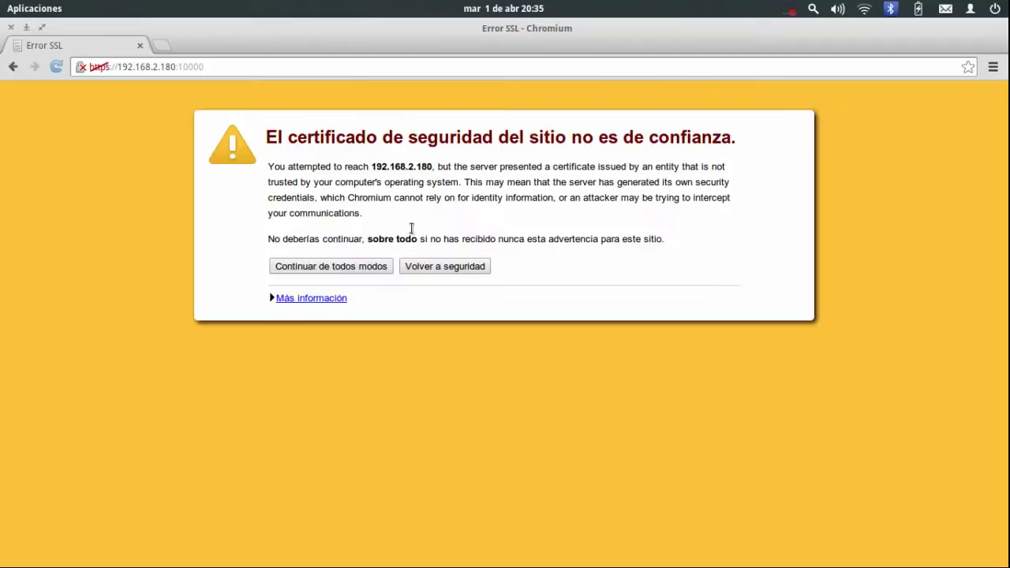
Bypass the certificate warning and log in as root with the account password.
left_click(364, 270)
key("Tab")
key("BackSpace")
key("BackSpace")
key("BackSpace")
key("Return")
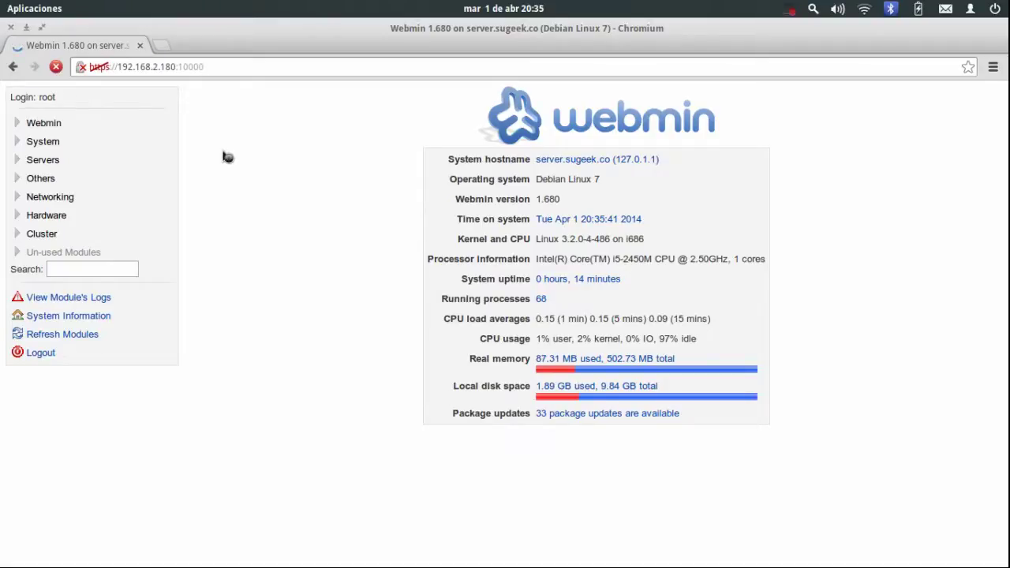
Load the webmin.com website in a new browser tab.
left_click(157, 46)
type("web")
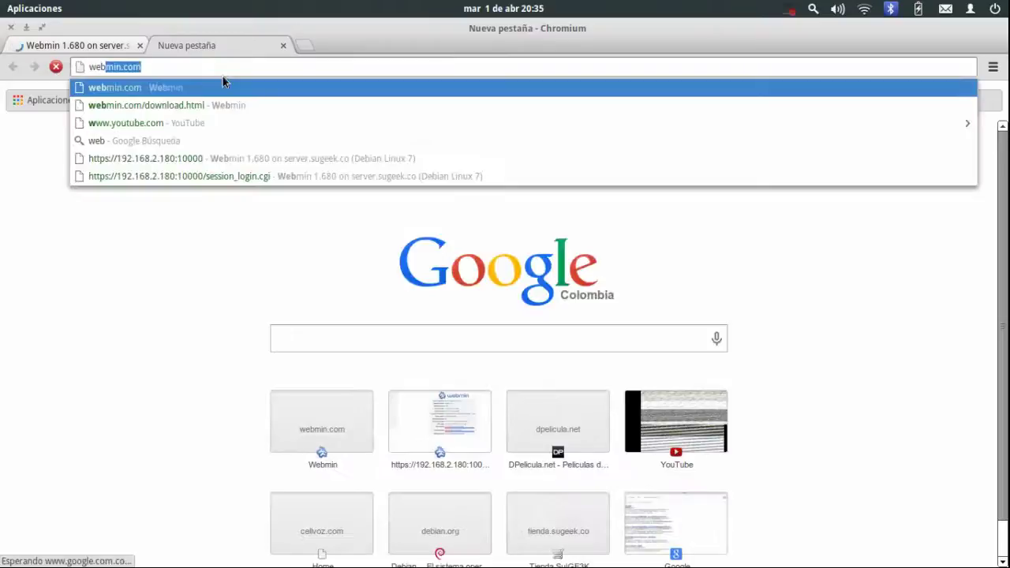
key("Return")
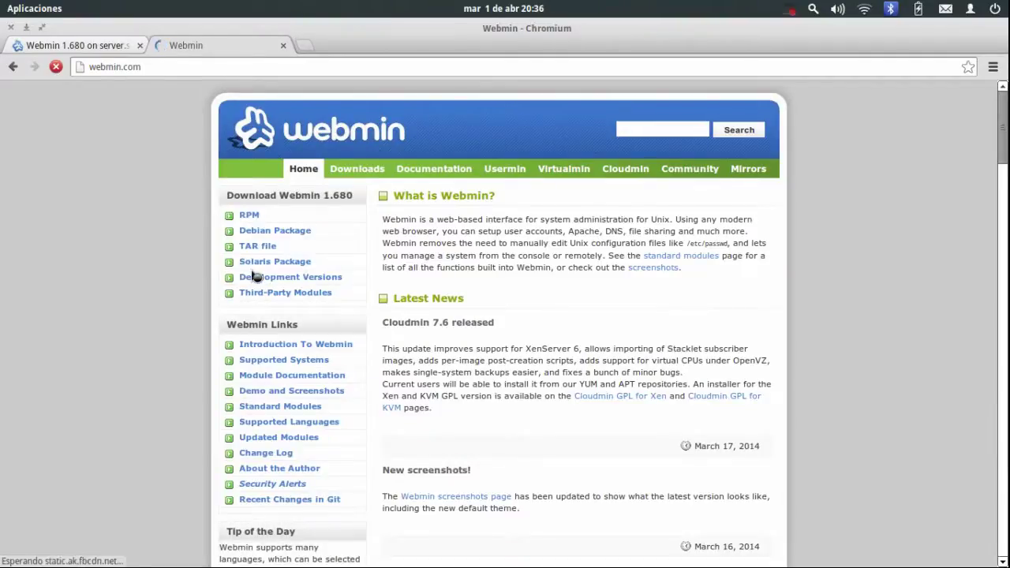
Look over the Downloads page listing Webmin 1.680 packages, then open the Community page.
left_click(365, 171)
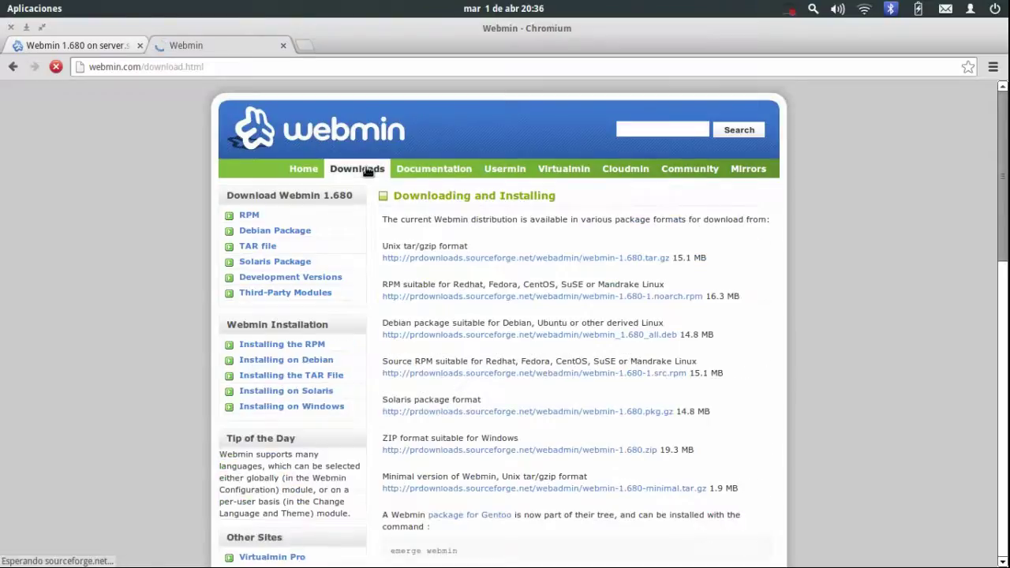
scroll(711, 322, "down", 4)
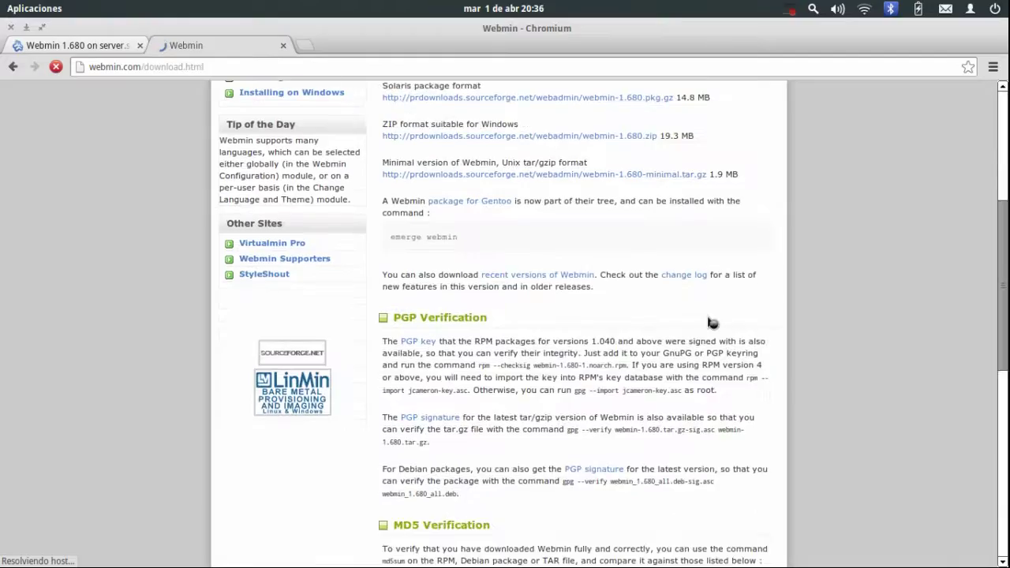
scroll(709, 322, "up", 4)
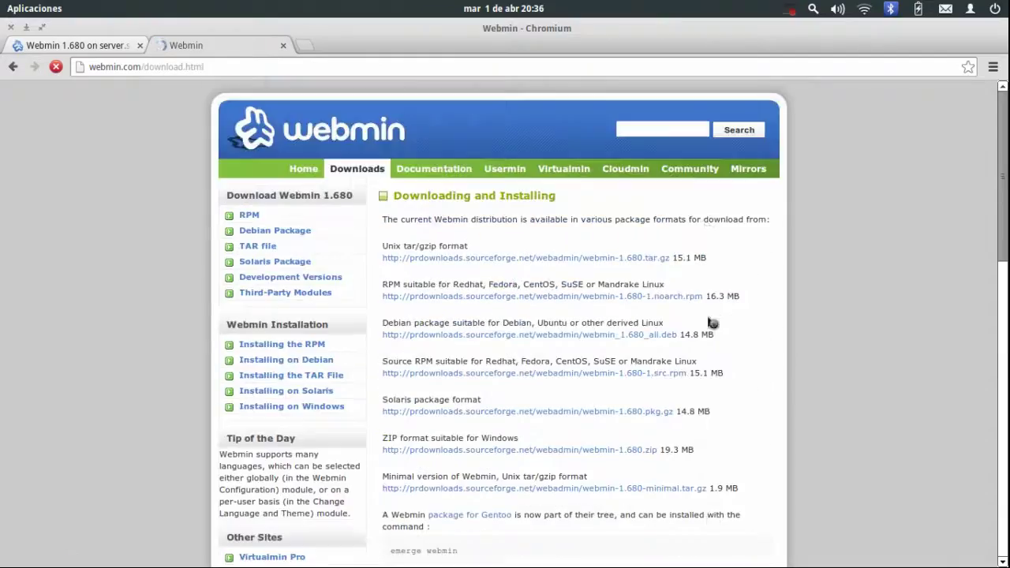
left_click(689, 168)
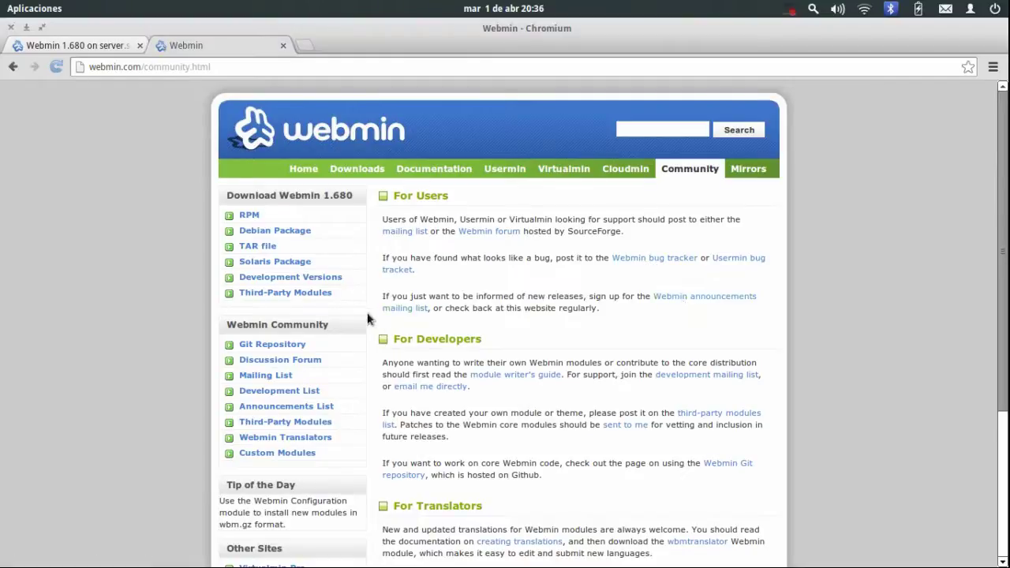
Search webmin.com's Third-Party Modules in the Servers category, then return to the dashboard tab.
left_click(315, 297)
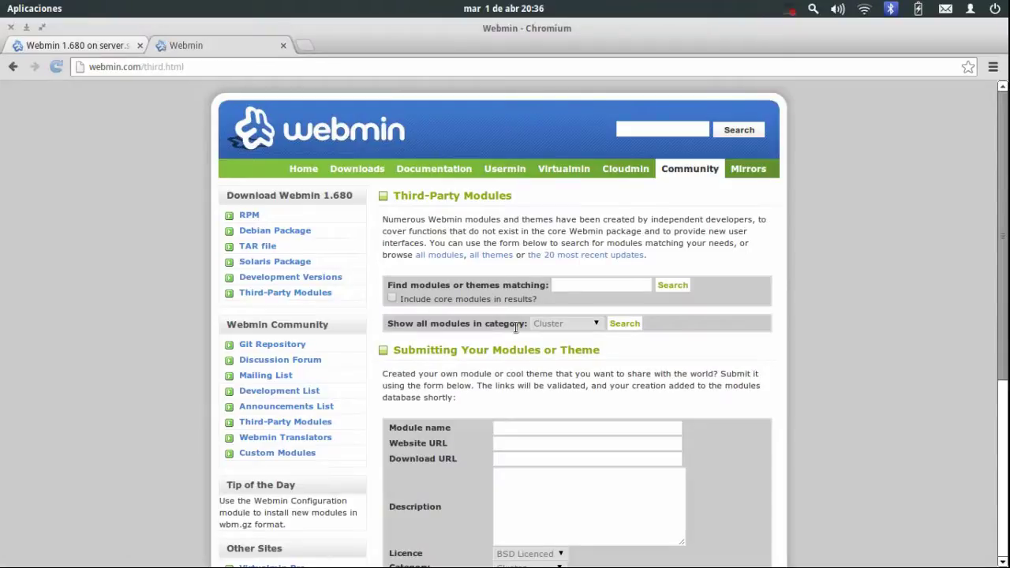
scroll(413, 328, "down", 4)
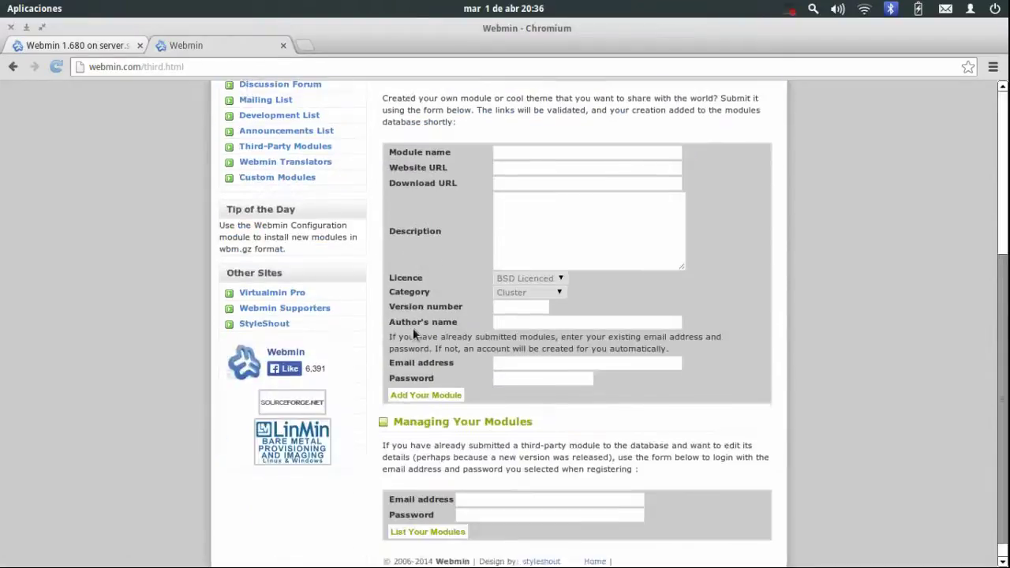
scroll(412, 329, "down", 1)
scroll(412, 328, "up", 4)
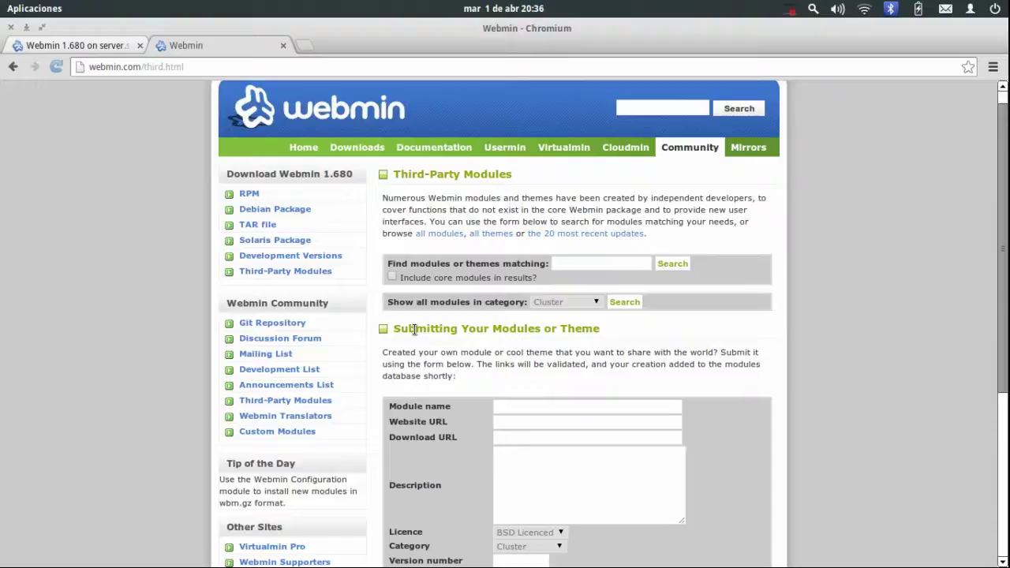
left_click(592, 306)
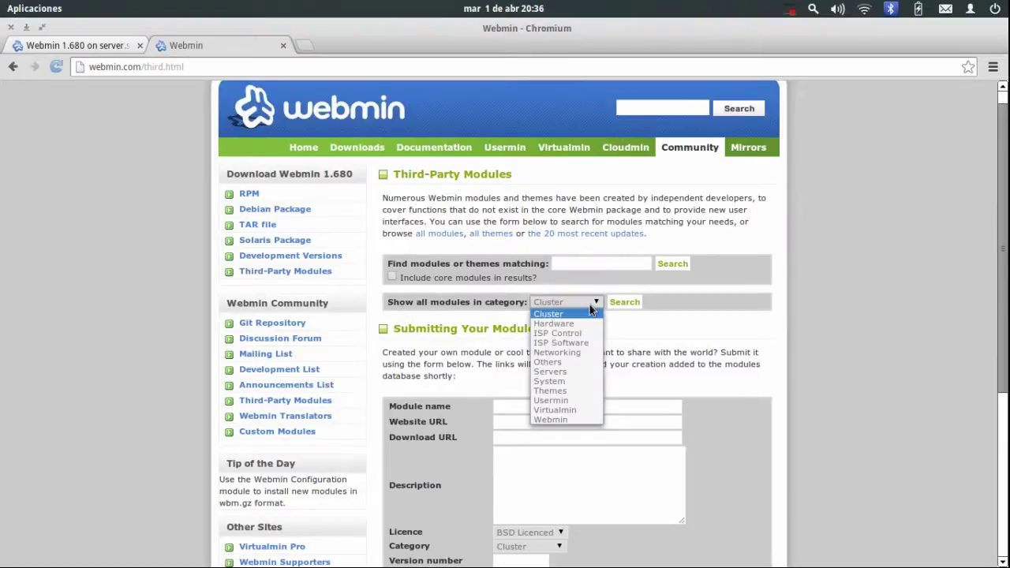
left_click(550, 371)
left_click(619, 302)
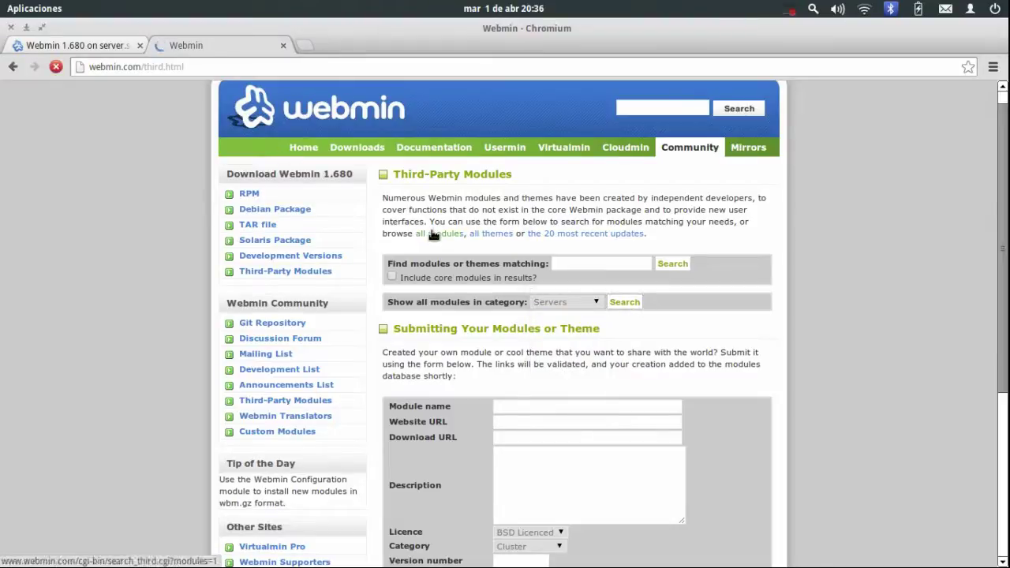
left_click(74, 45)
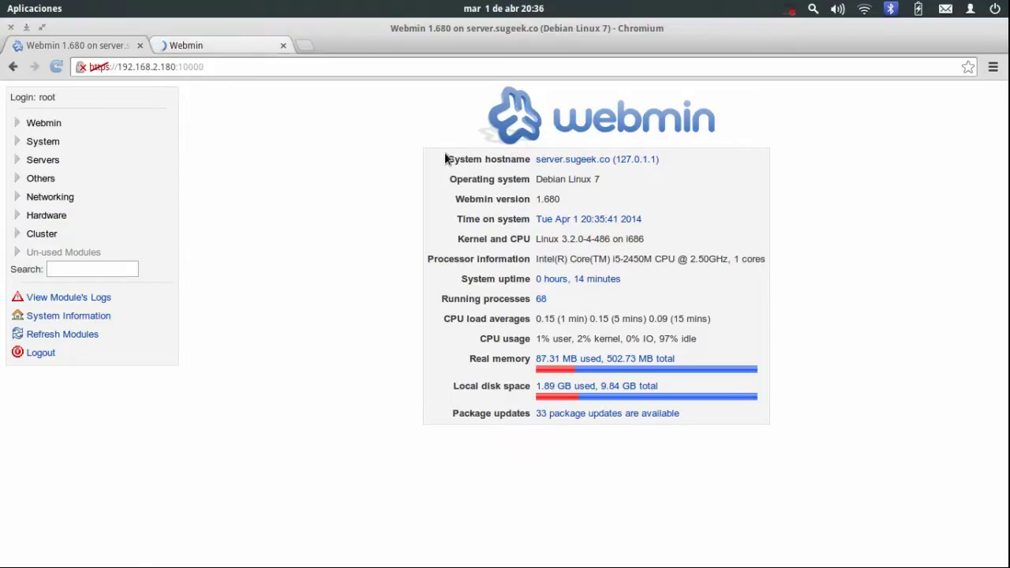
Highlight the dashboard's system, version, time, kernel and processor information.
mouse_move(444, 154)
left_mouse_down()
mouse_move(665, 153)
mouse_move(583, 200)
left_mouse_up()
left_click(655, 184)
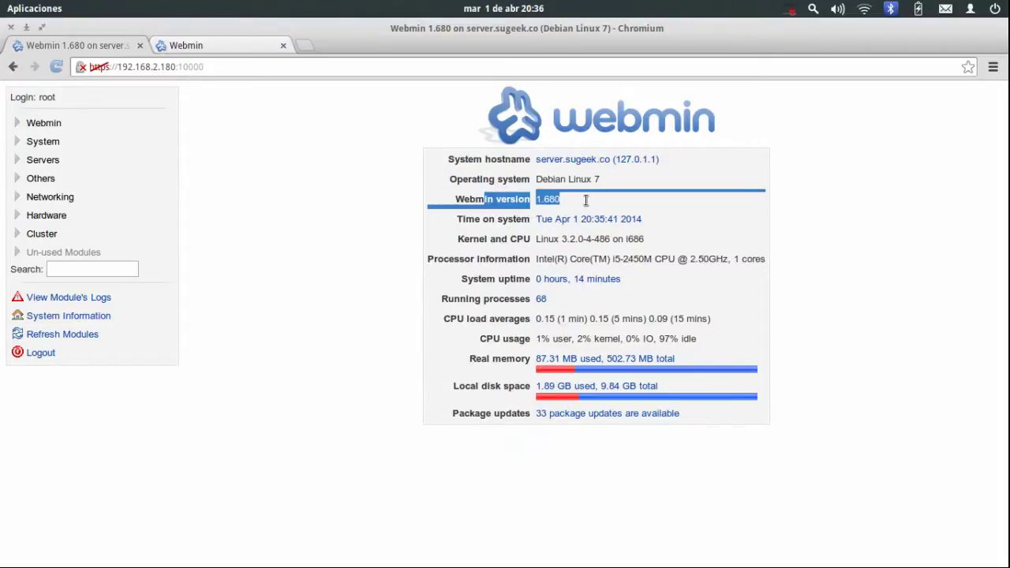
left_click(662, 228)
double_click(633, 220)
left_click_drag(659, 242, 604, 239)
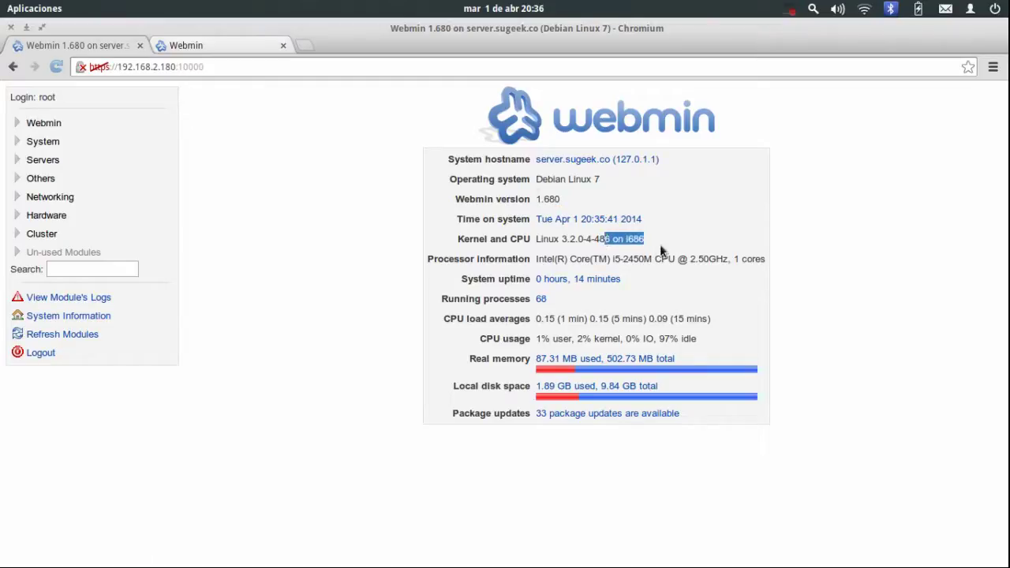
mouse_move(528, 259)
left_mouse_down()
mouse_move(468, 259)
mouse_move(523, 282)
left_mouse_up()
left_click(470, 282)
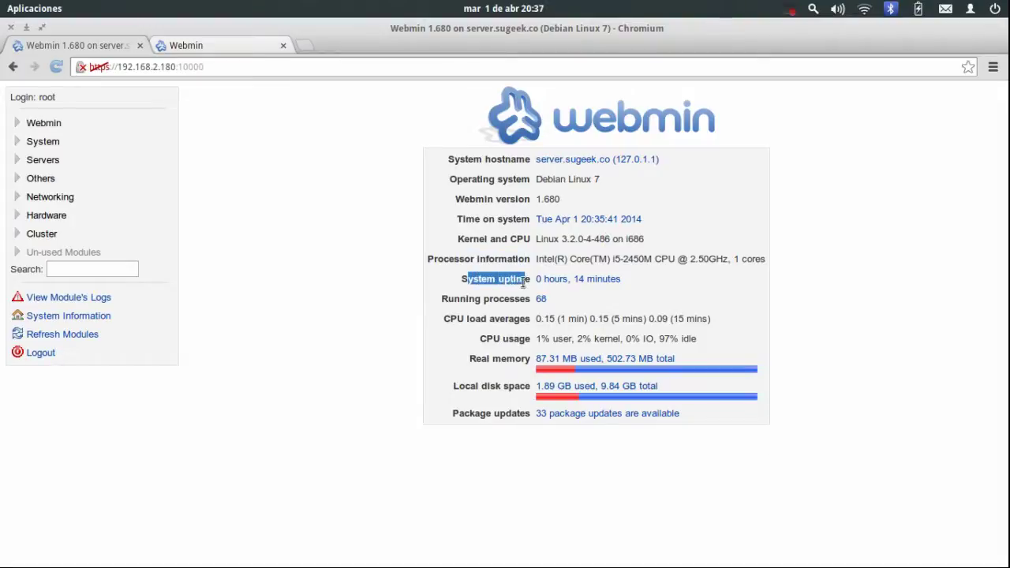
Highlight running processes, CPU, memory, disk and package update rows, then switch to the modules tab.
left_click_drag(448, 299, 514, 310)
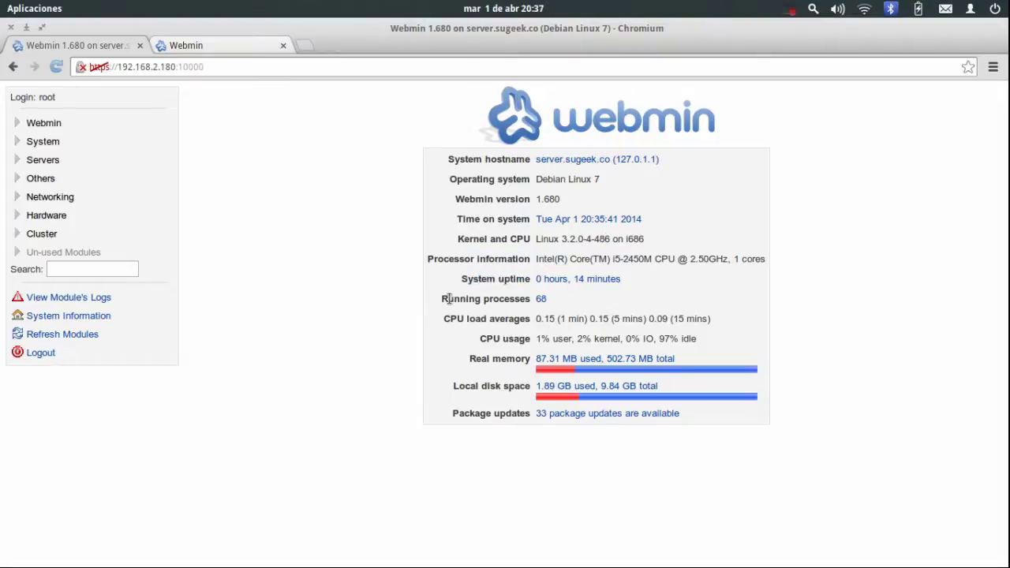
left_click(516, 319)
left_click_drag(486, 338, 525, 338)
left_click_drag(475, 358, 529, 358)
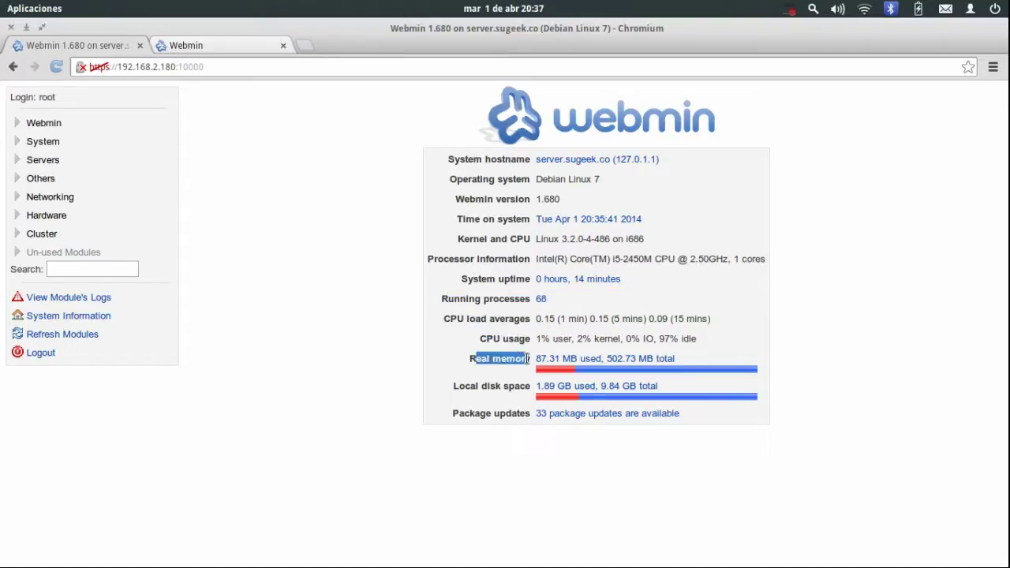
left_click_drag(477, 386, 528, 385)
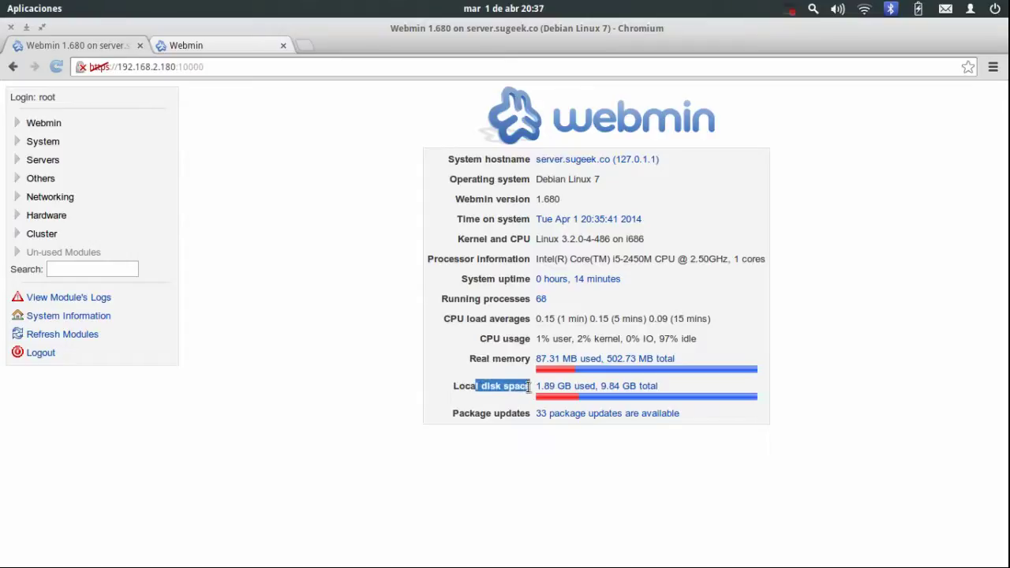
left_click_drag(481, 413, 511, 413)
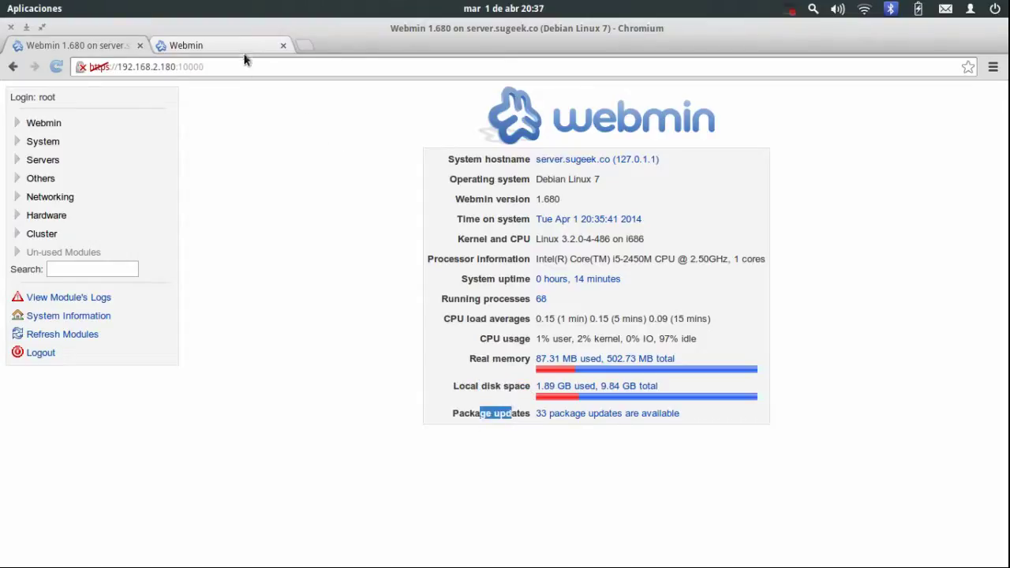
left_click(234, 48)
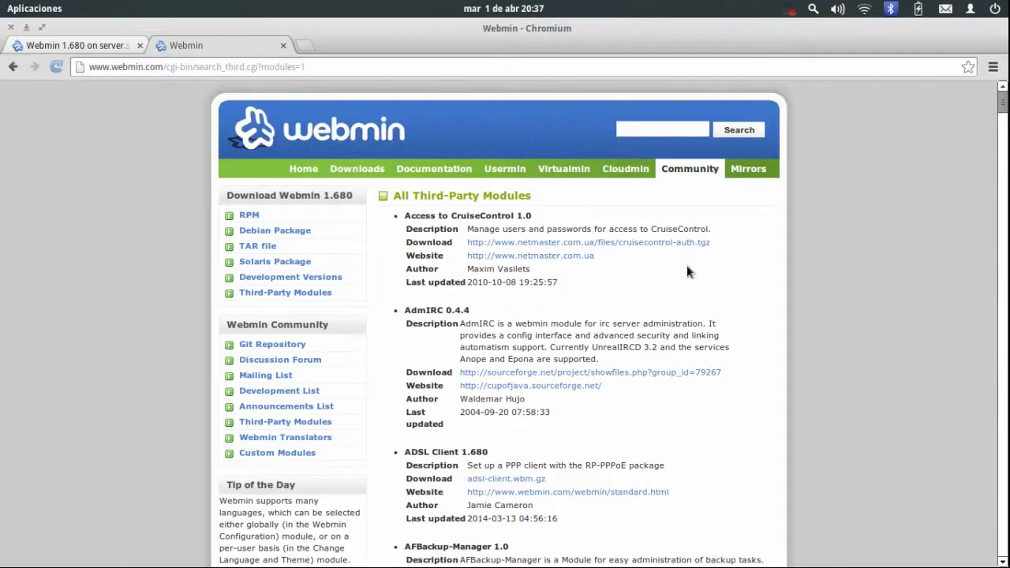
scroll(686, 271, "down", 3)
scroll(686, 270, "down", 4)
scroll(686, 270, "up", 7)
scroll(737, 330, "down", 3)
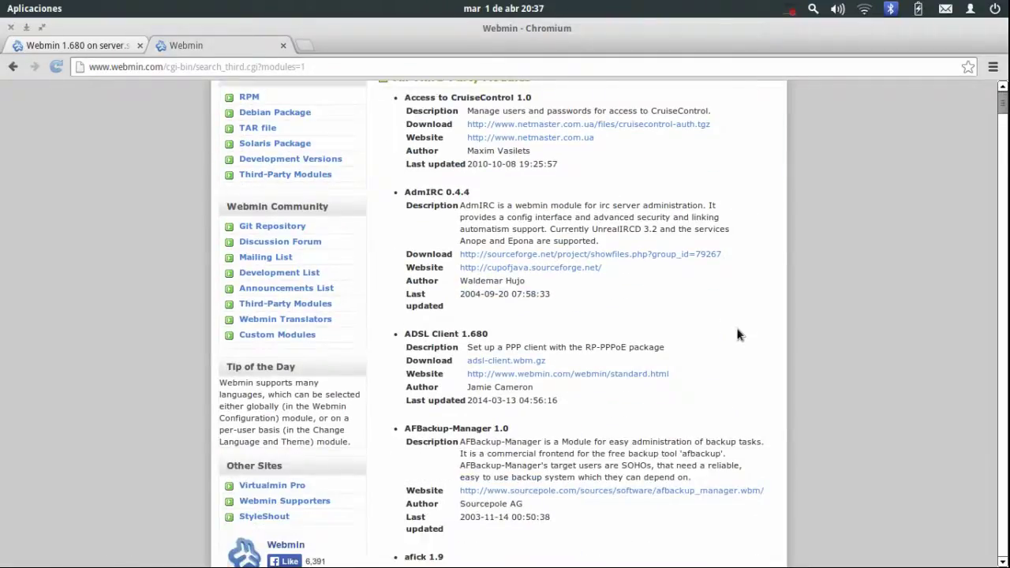
scroll(737, 334, "down", 4)
scroll(736, 334, "down", 2)
scroll(736, 335, "down", 1)
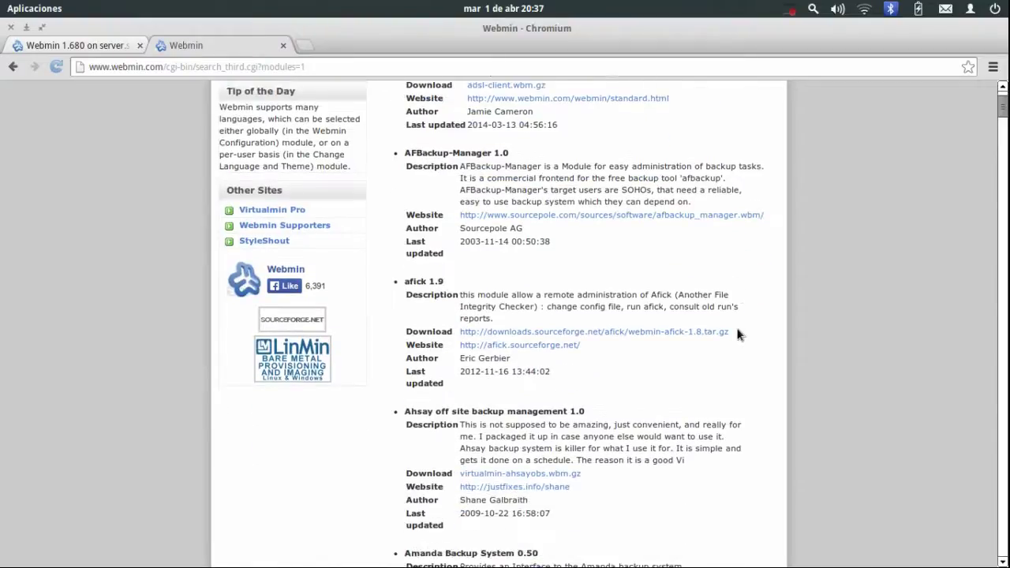
scroll(736, 330, "down", 3)
scroll(738, 330, "down", 3)
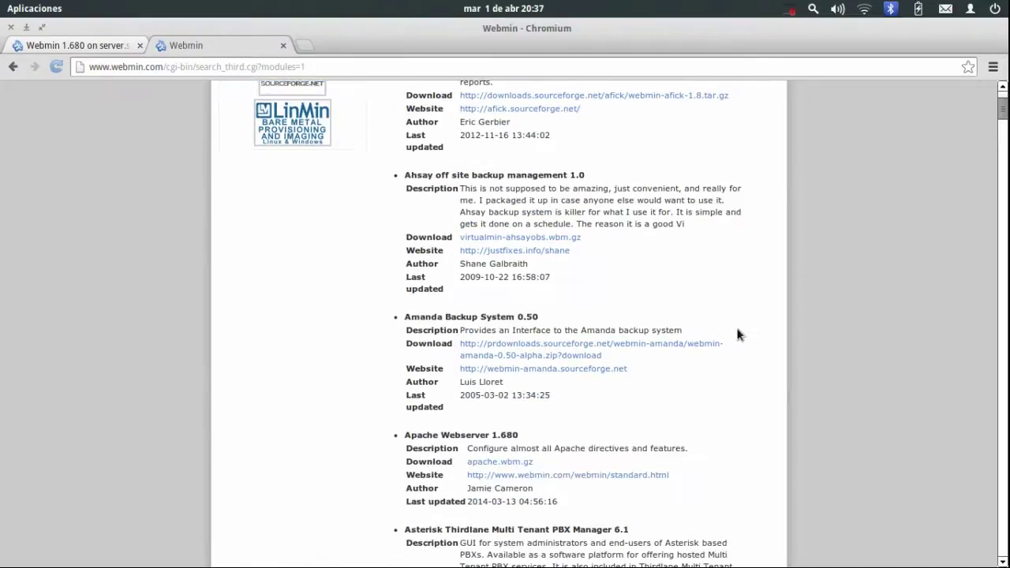
scroll(737, 334, "down", 3)
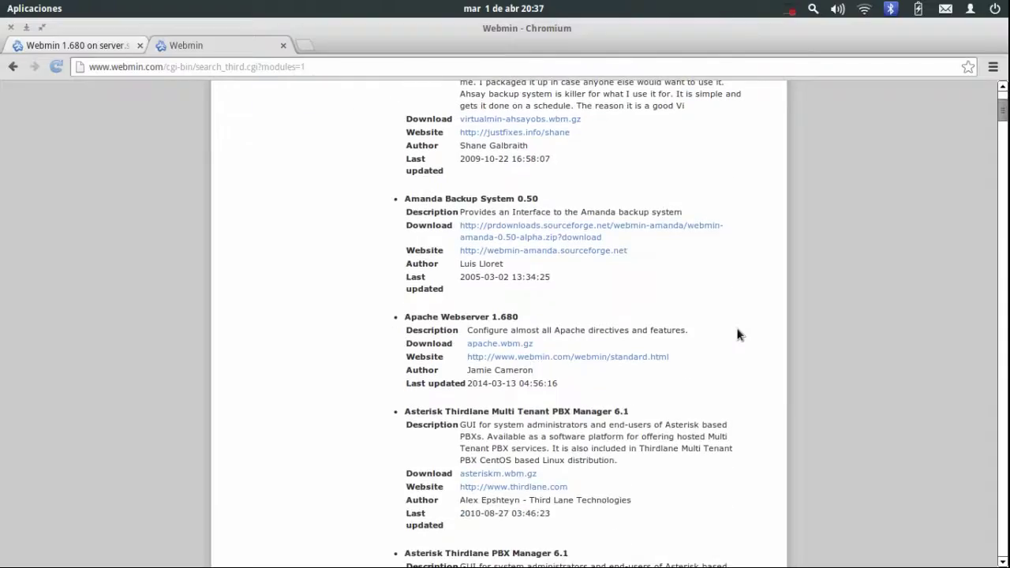
left_click_drag(518, 330, 696, 332)
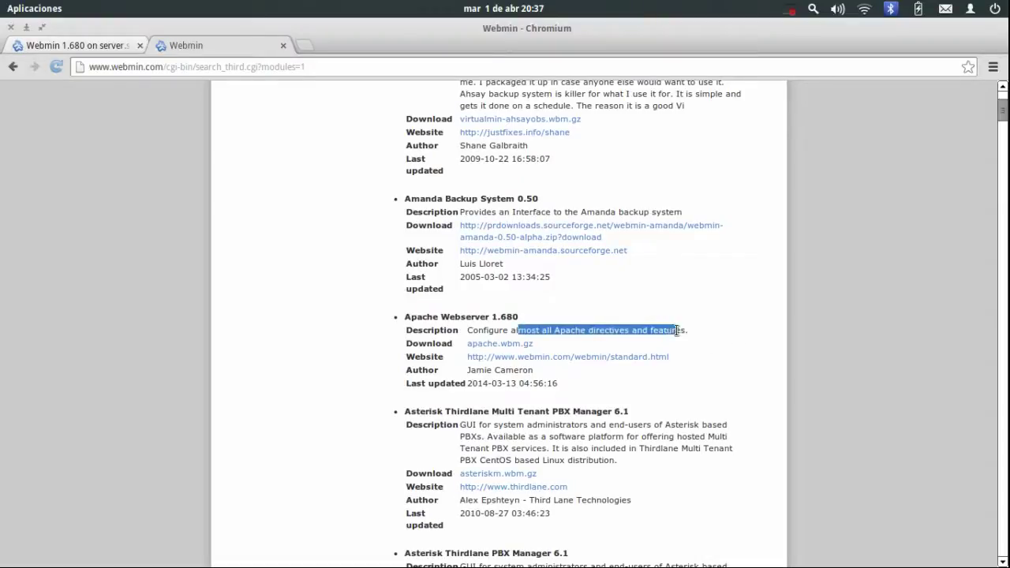
left_click(695, 332)
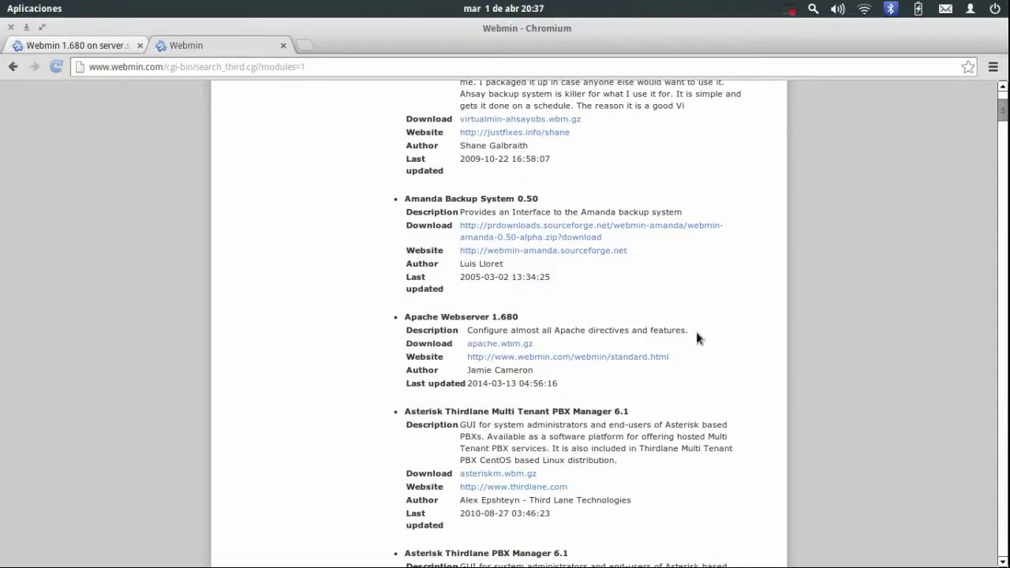
left_click(115, 43)
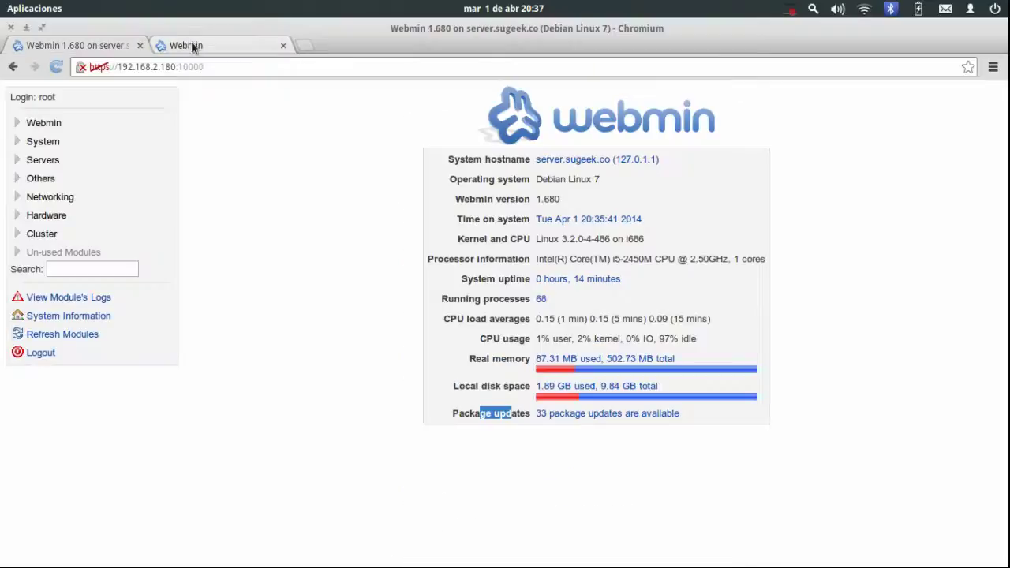
left_click(192, 42)
left_click_drag(462, 331, 560, 329)
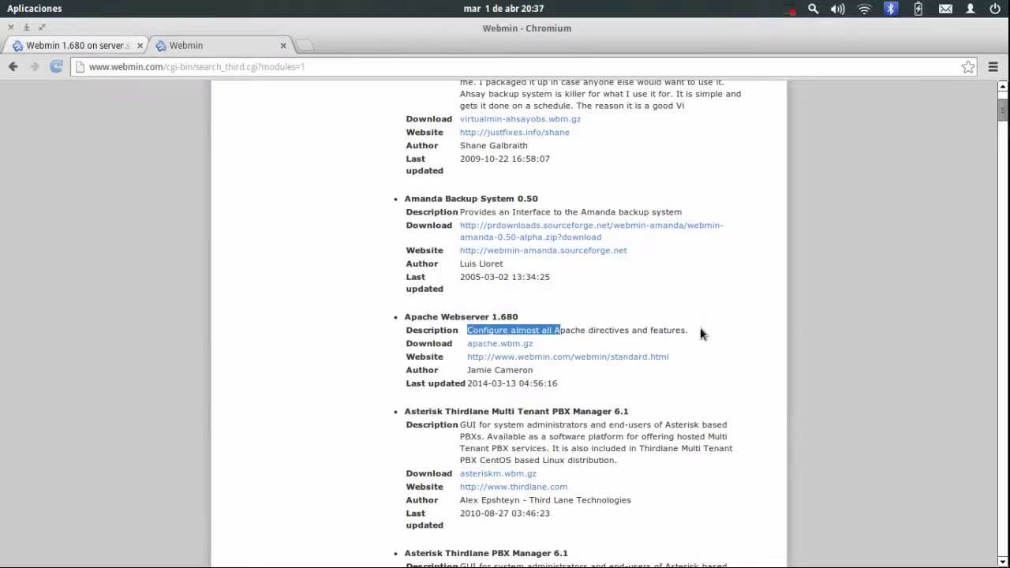
scroll(699, 331, "down", 2)
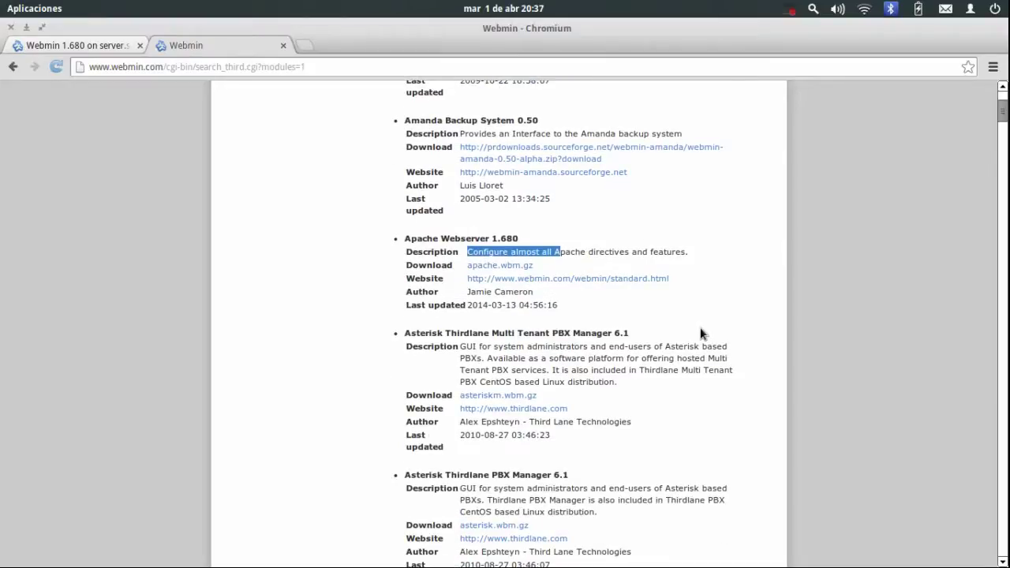
scroll(699, 332, "down", 4)
scroll(700, 328, "down", 2)
scroll(701, 328, "down", 4)
scroll(701, 328, "down", 5)
scroll(700, 329, "down", 1)
scroll(700, 332, "down", 3)
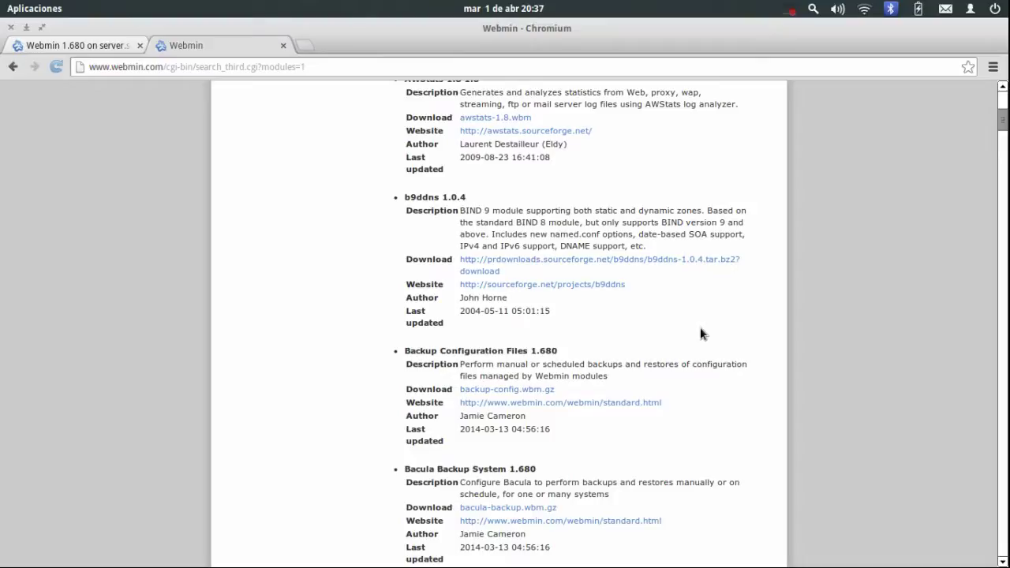
scroll(700, 326, "down", 1)
scroll(700, 327, "down", 4)
scroll(700, 326, "down", 4)
scroll(700, 327, "down", 2)
scroll(700, 326, "down", 3)
scroll(700, 326, "down", 2)
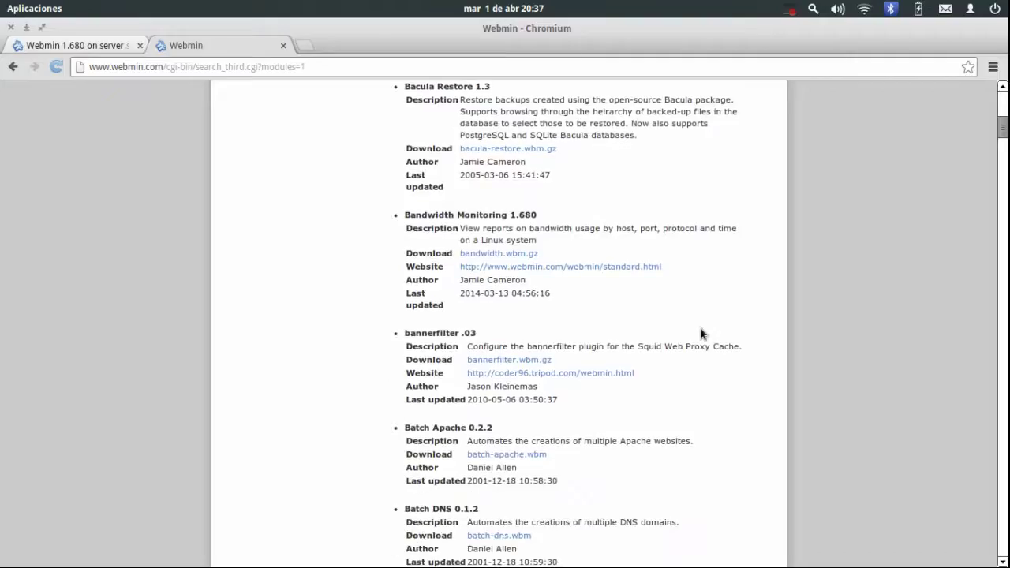
scroll(699, 327, "down", 5)
scroll(699, 326, "down", 6)
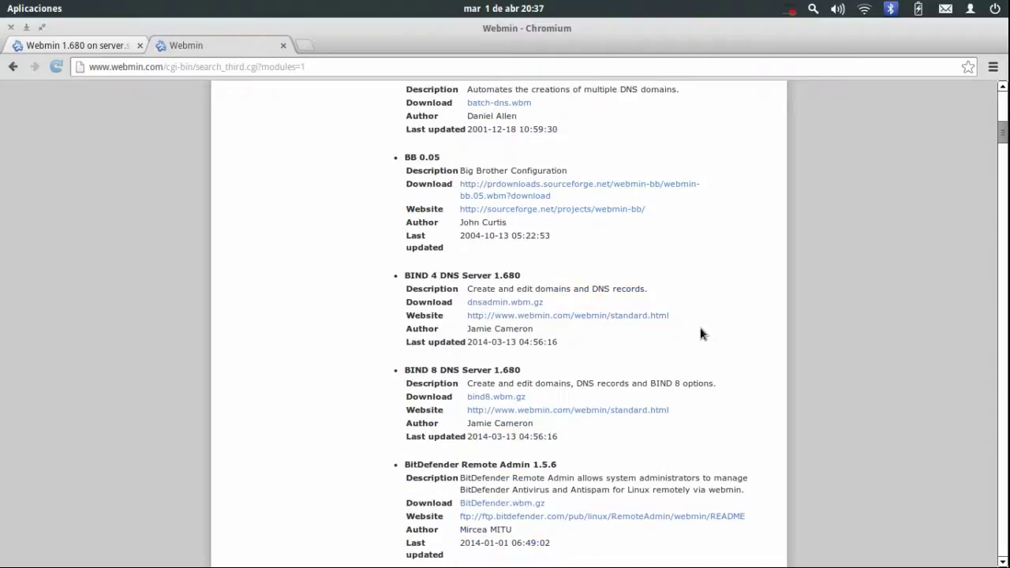
scroll(699, 327, "down", 3)
scroll(701, 332, "down", 8)
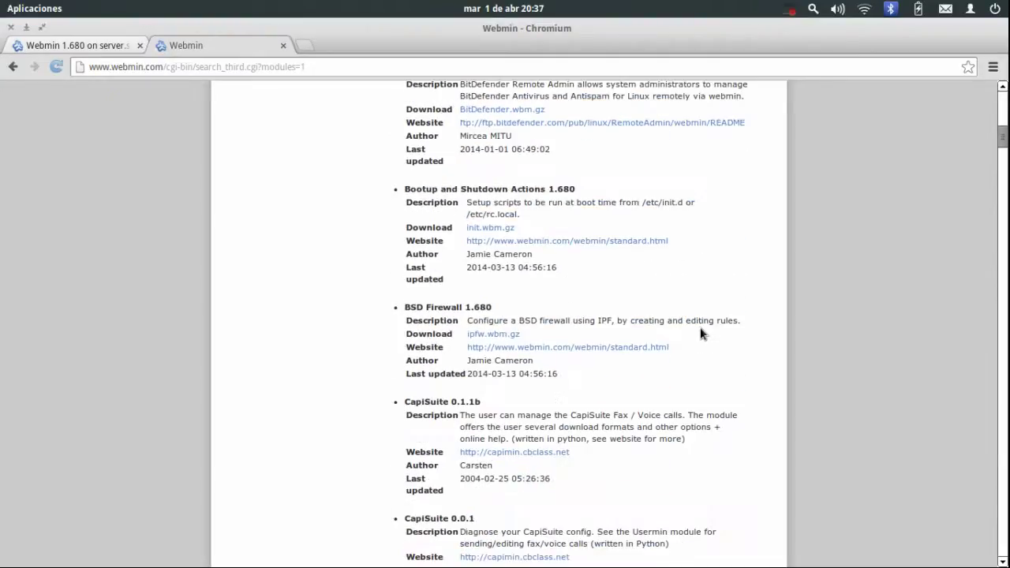
scroll(701, 333, "down", 2)
scroll(701, 333, "down", 4)
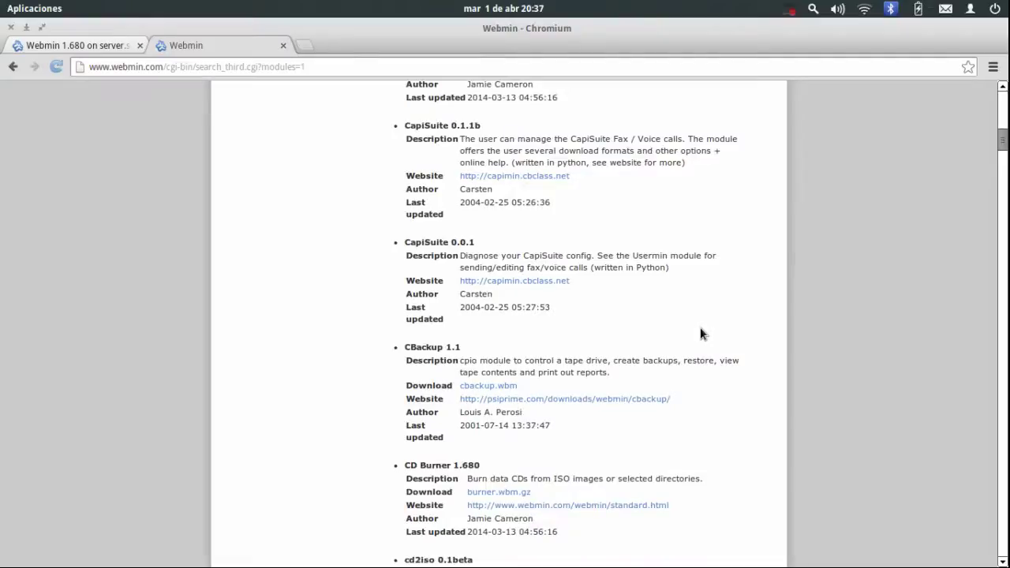
scroll(702, 333, "down", 8)
scroll(702, 333, "down", 7)
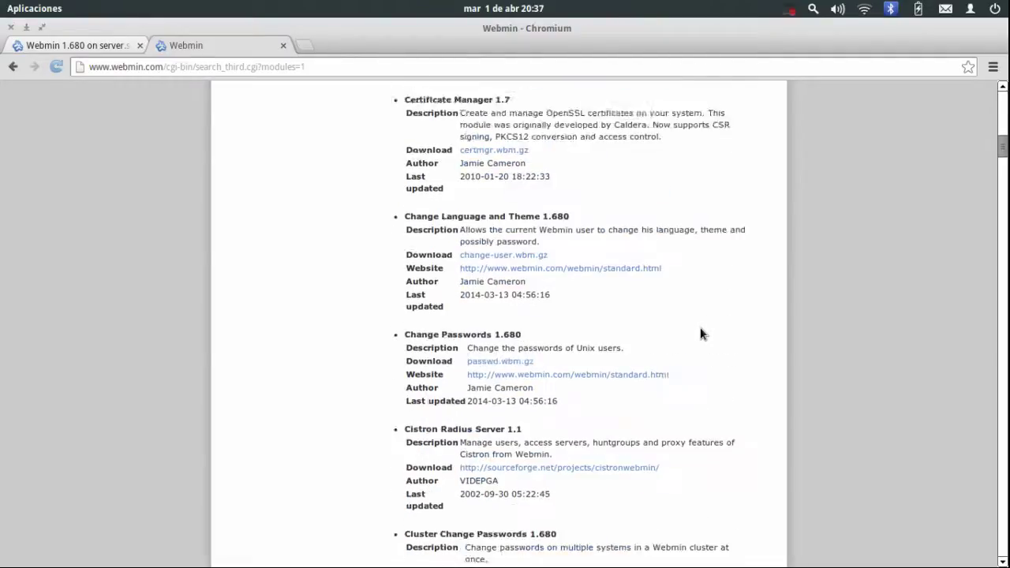
scroll(701, 333, "down", 9)
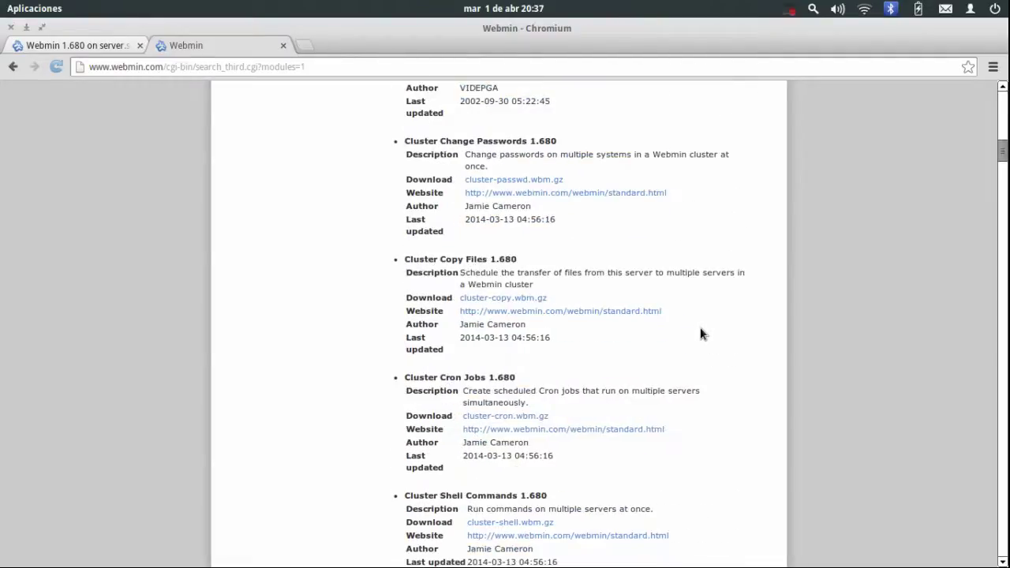
scroll(701, 333, "down", 8)
scroll(701, 333, "down", 10)
key("Home")
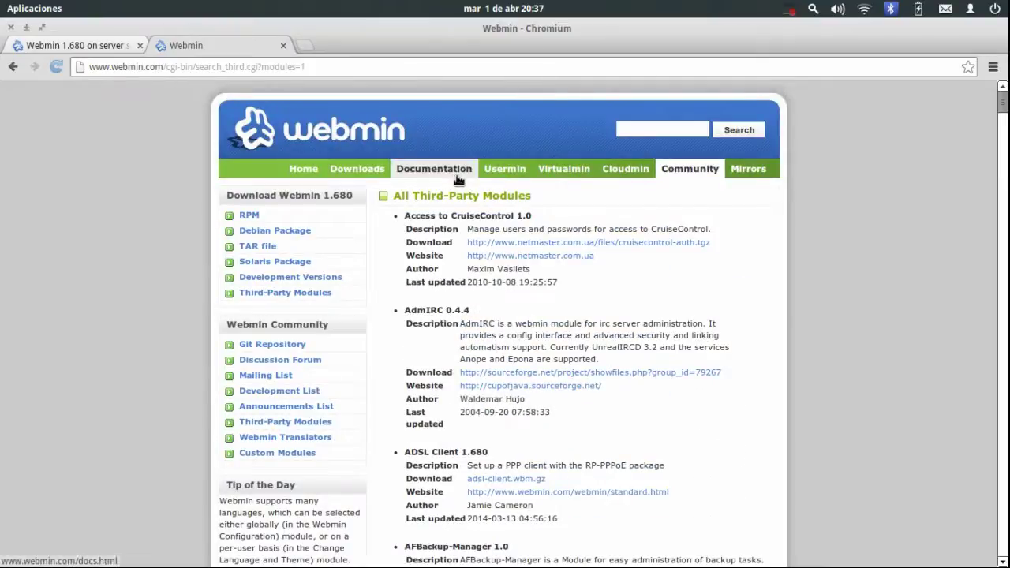
Read webmin.com's What is Virtualmin? page, then return to the Webmin 1.680 server tab.
left_click(566, 175)
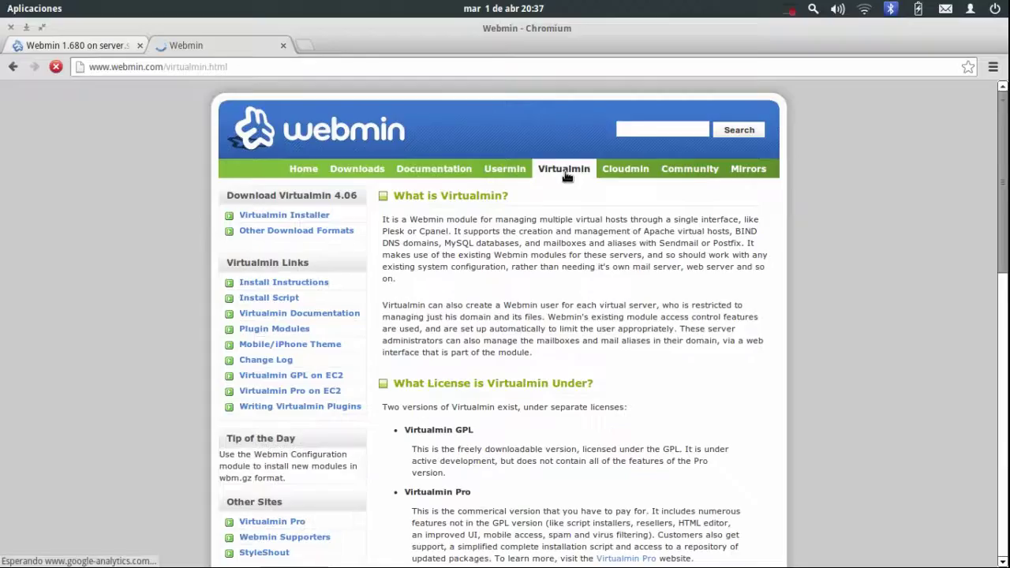
scroll(597, 345, "down", 5)
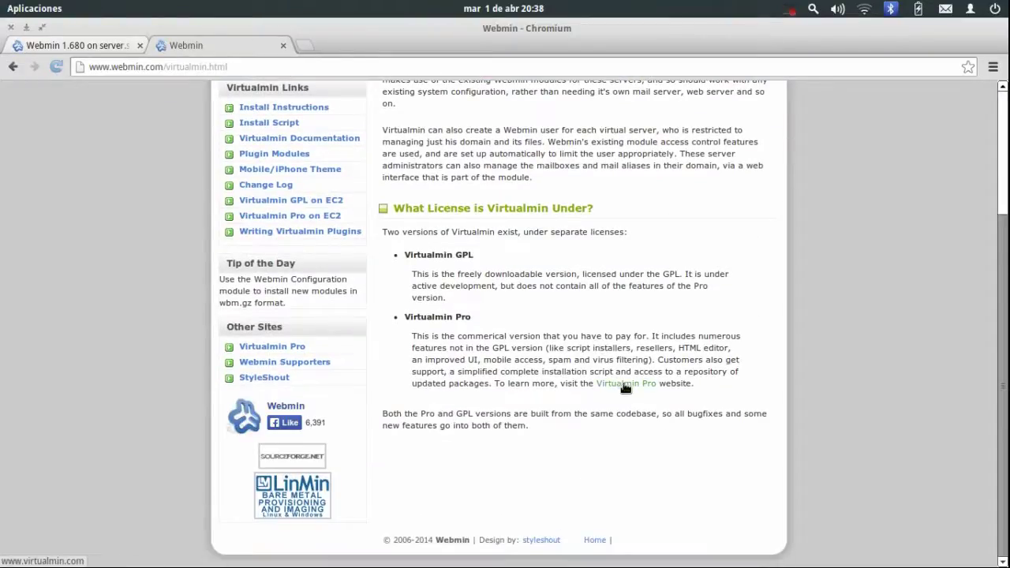
left_click(76, 47)
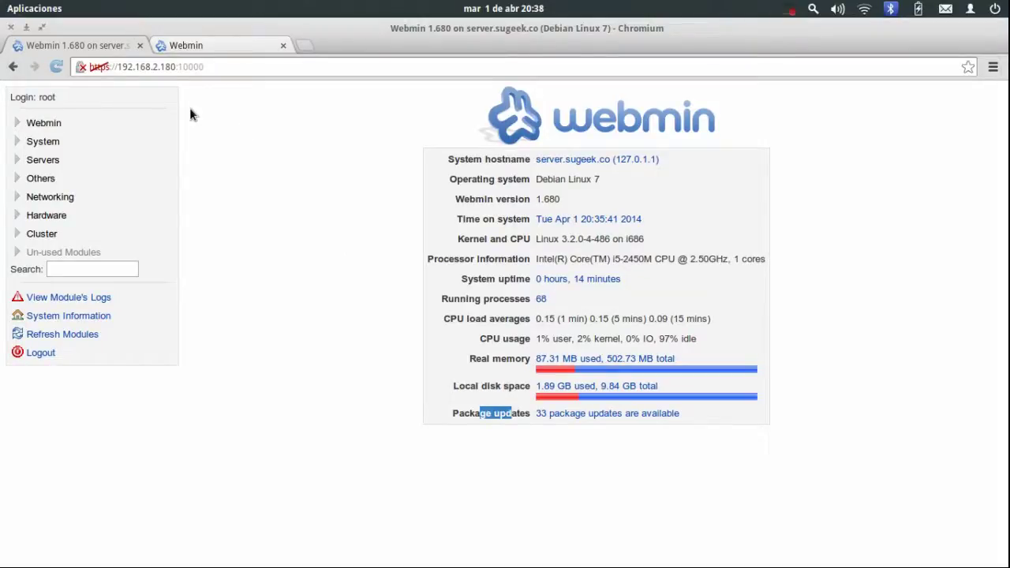
Open the Language page under Webmin > Webmin Configuration, currently English US (EN.UTF-8).
left_click(18, 124)
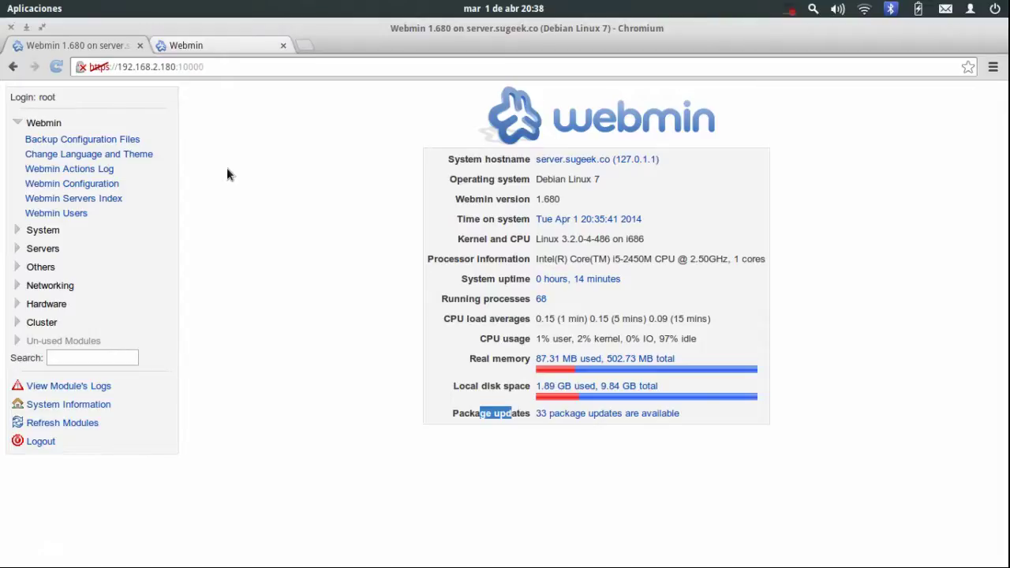
left_click(101, 189)
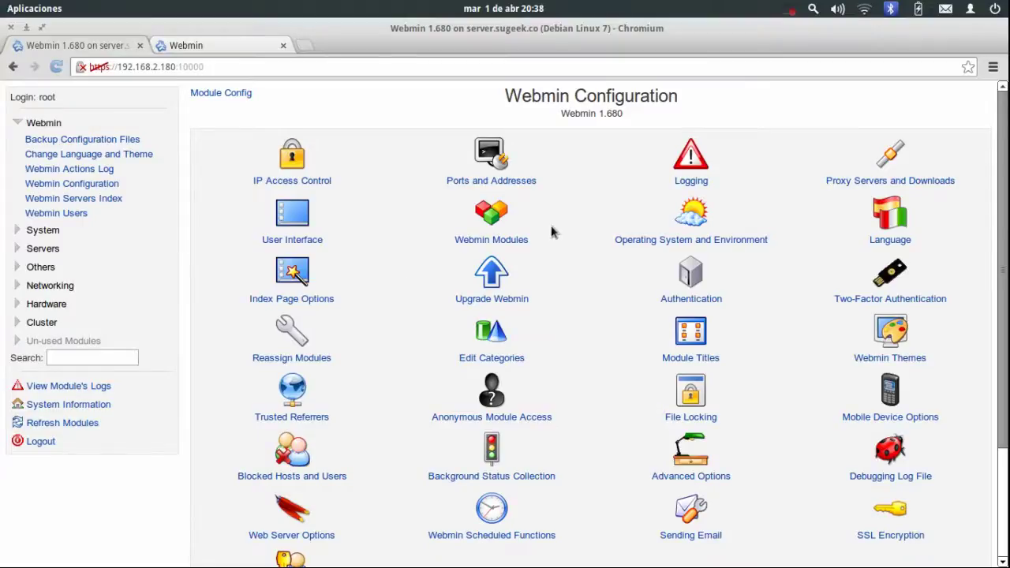
left_click(887, 224)
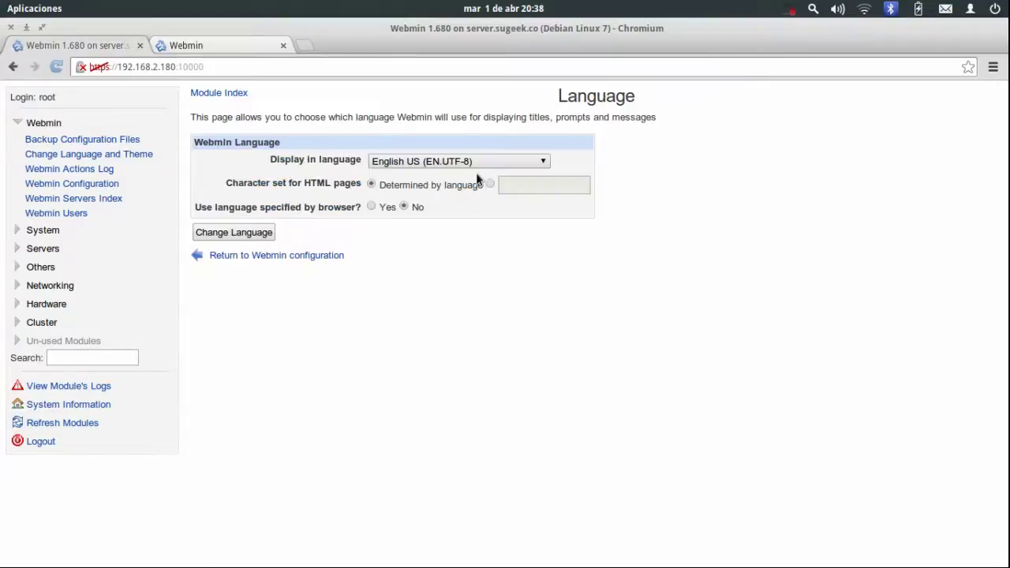
Change the display language to Spanish (ES.UTF-8) and reload the page with Cargar nuevamente.
left_click(473, 162)
scroll(468, 328, "down", 5)
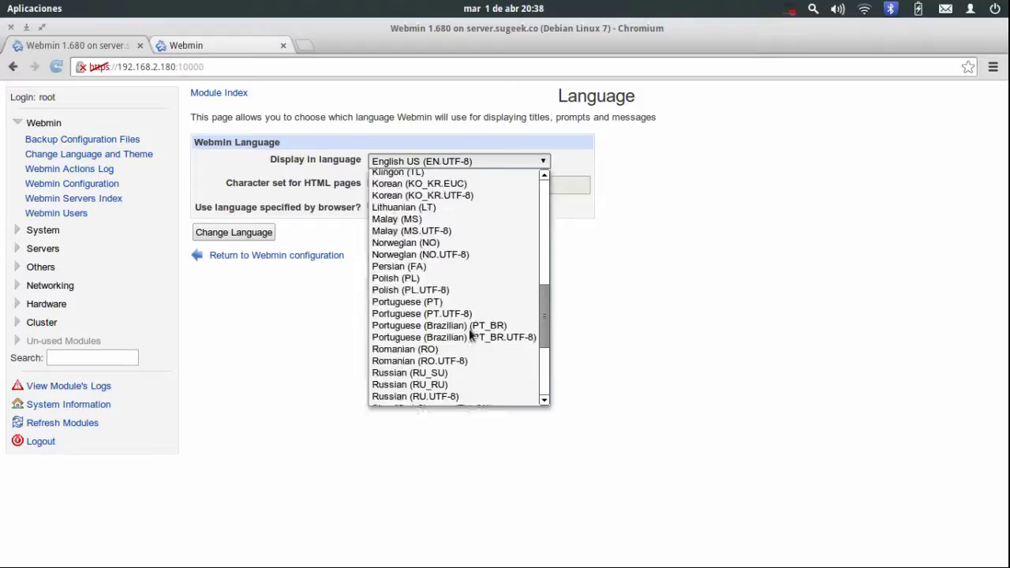
scroll(468, 333, "down", 5)
left_click(444, 317)
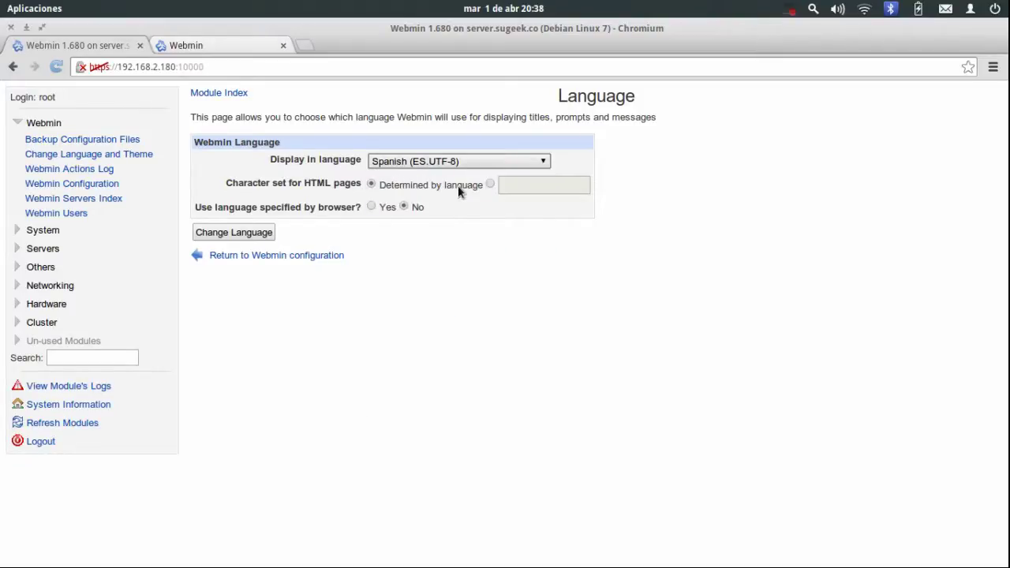
left_click(221, 231)
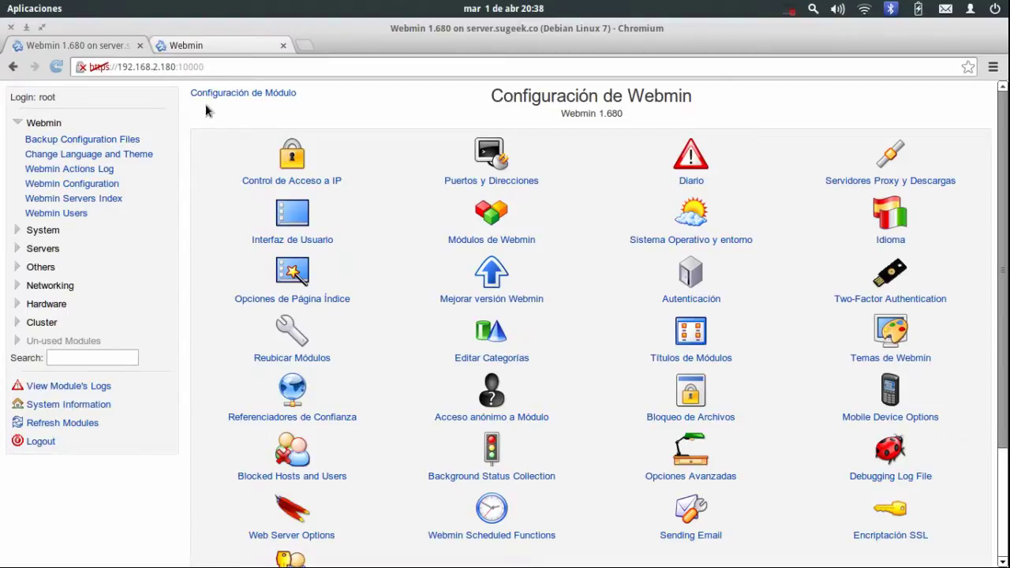
right_click(147, 279)
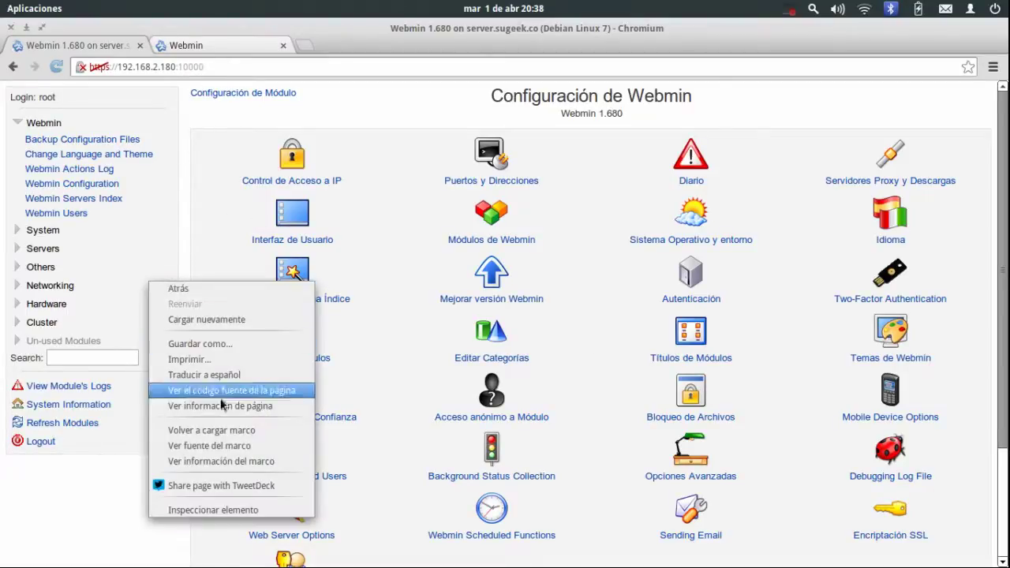
left_click(222, 327)
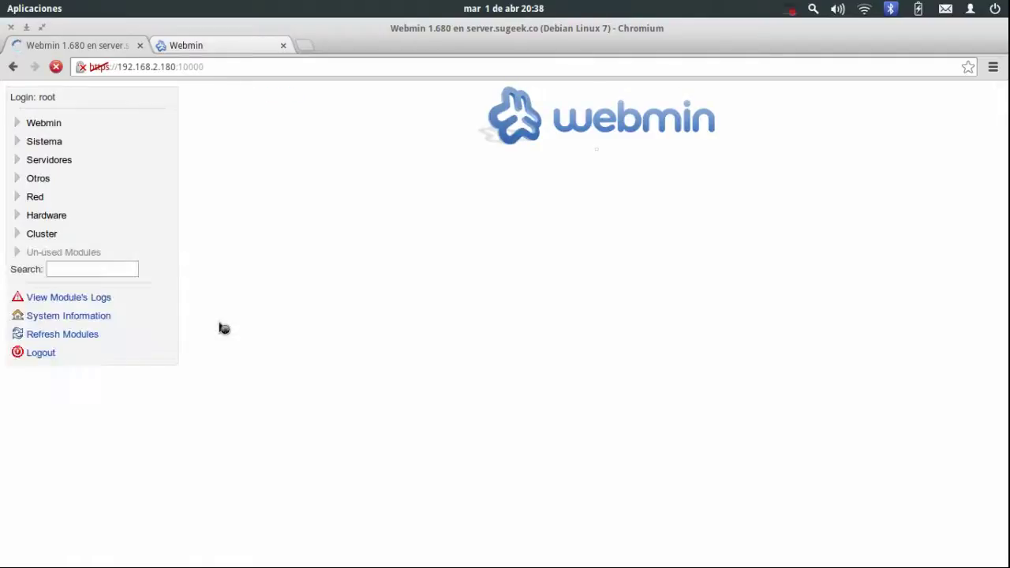
View the Copia Seguridad Archivos and Cambio de Idioma y Tema pages, then open Configuración de Webmin.
left_click(19, 124)
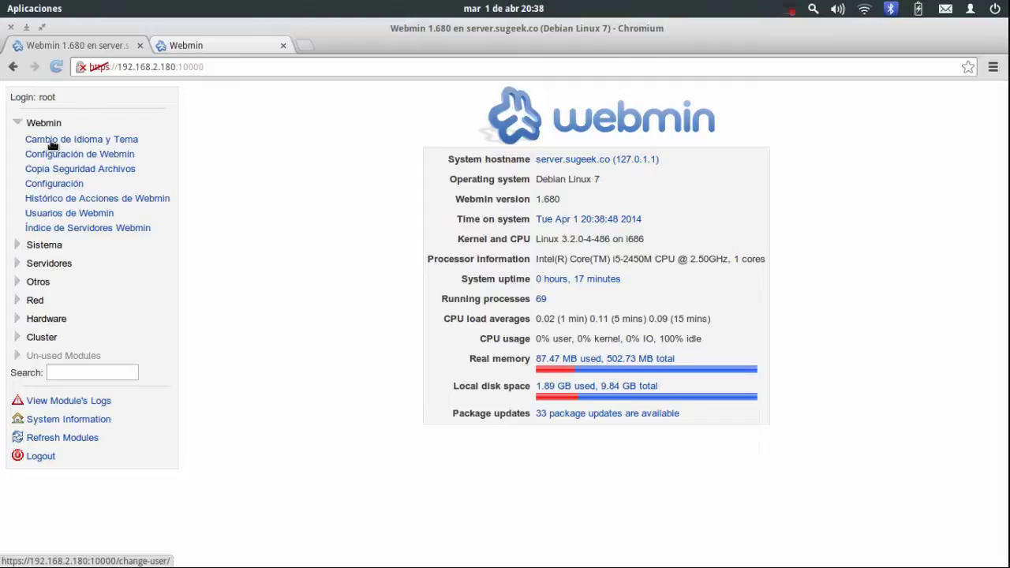
left_click(53, 186)
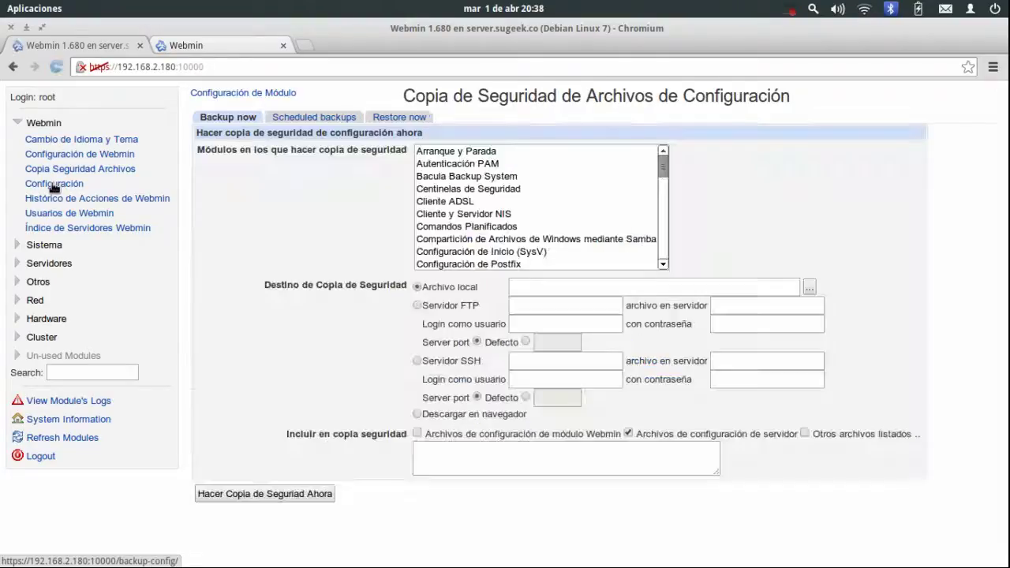
left_click(60, 140)
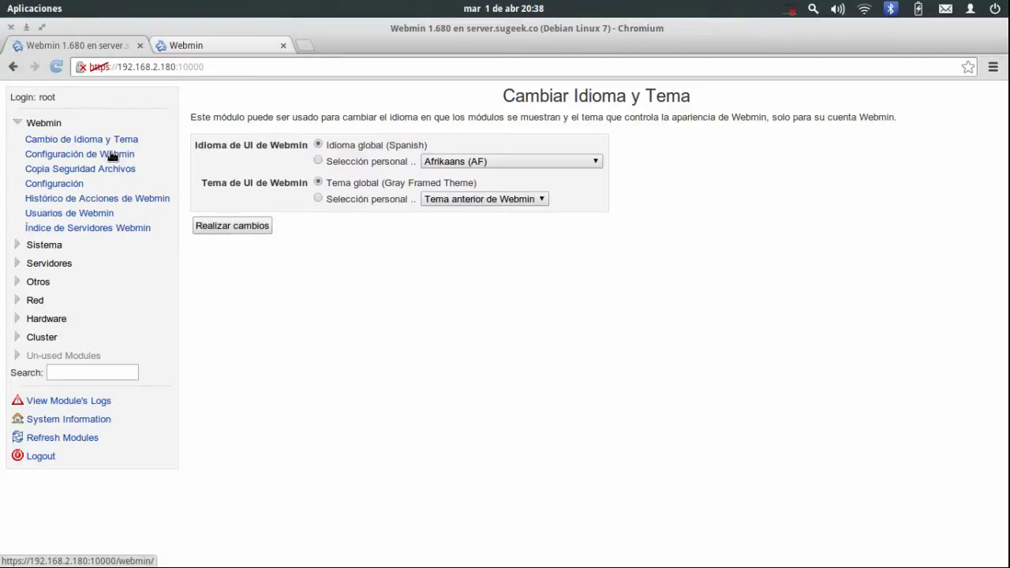
left_click(112, 155)
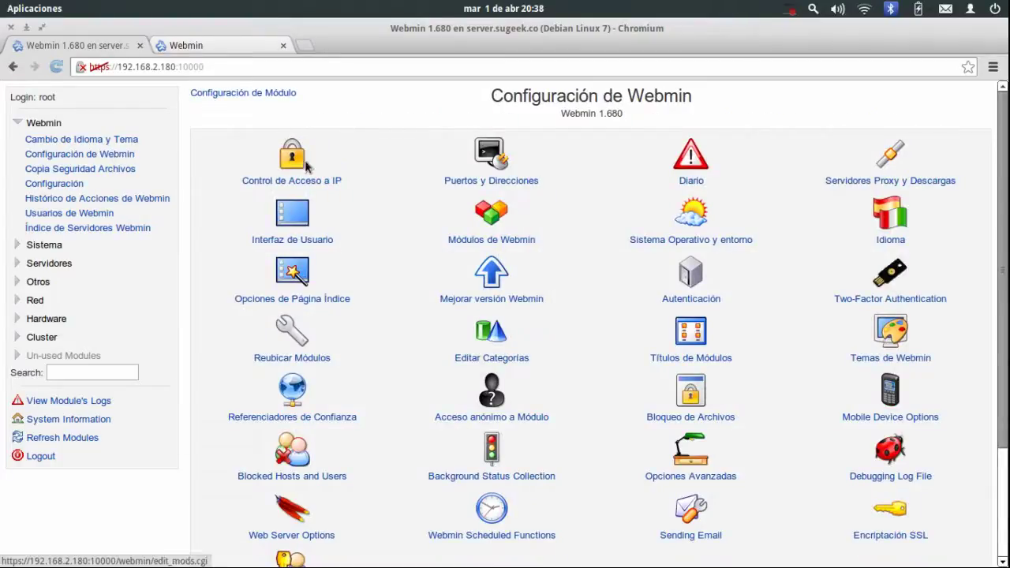
Inspect Control de Acceso a IP, which permits all addresses, and return to Configuración de Webmin.
left_click(294, 177)
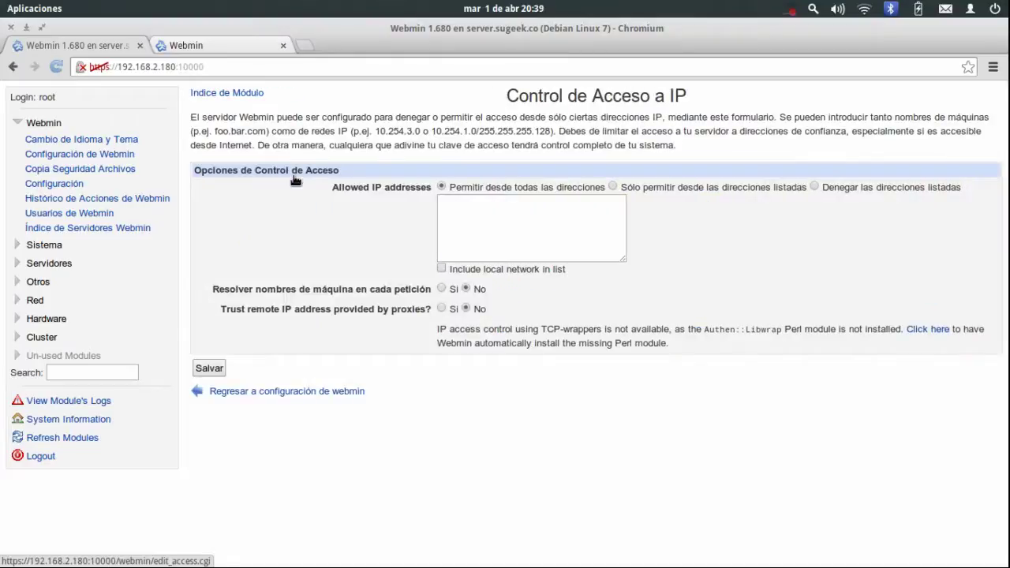
left_click(489, 224)
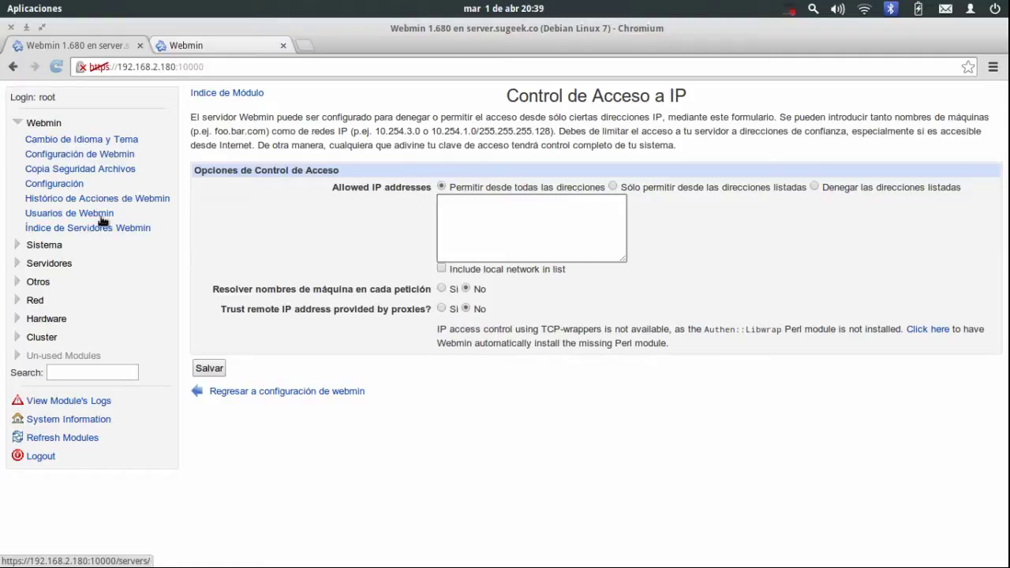
left_click(75, 157)
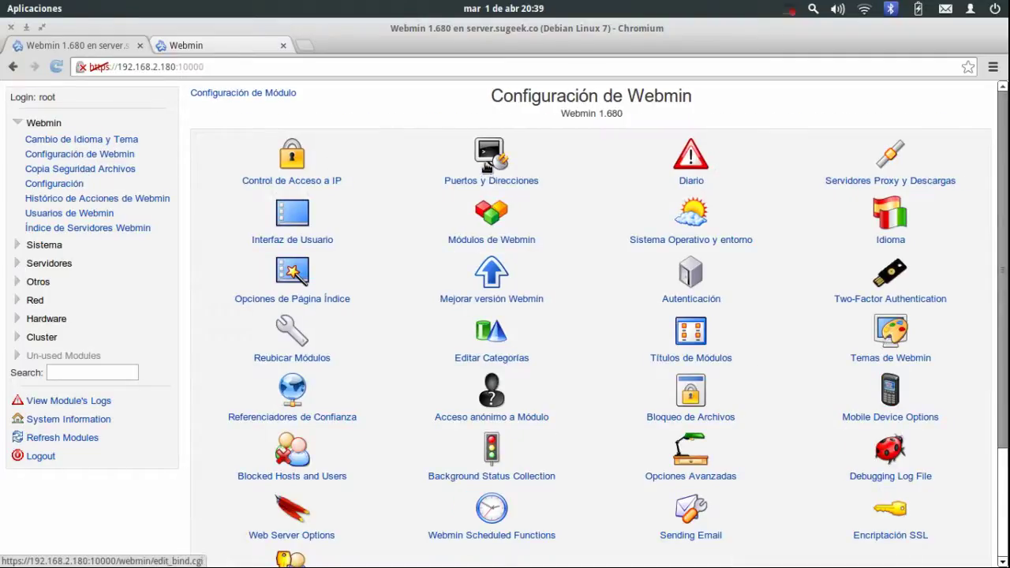
In Puertos y Direcciones, try listening and UDP ports 80 with web server name Server.
left_click(487, 165)
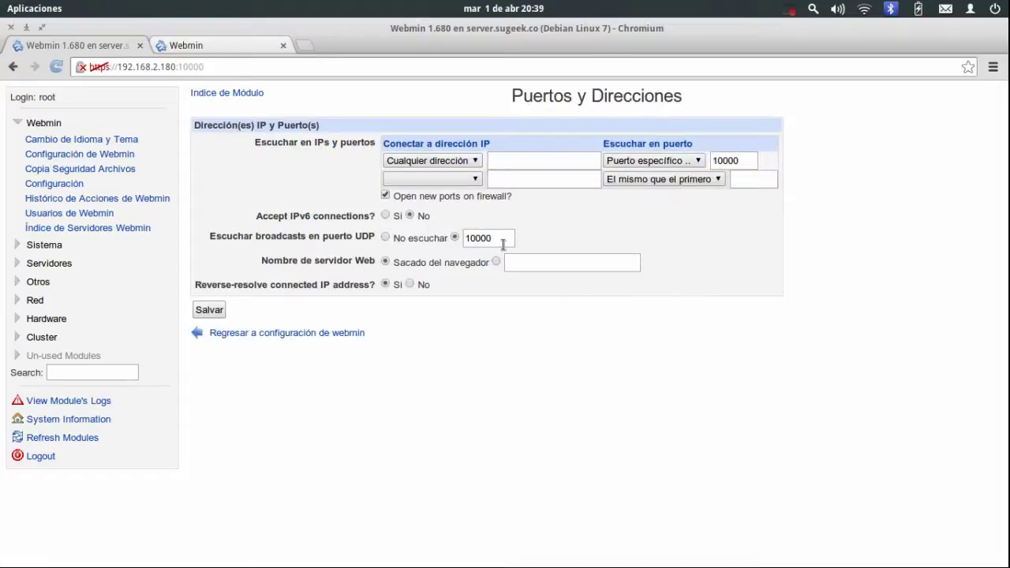
left_click_drag(502, 235, 457, 234)
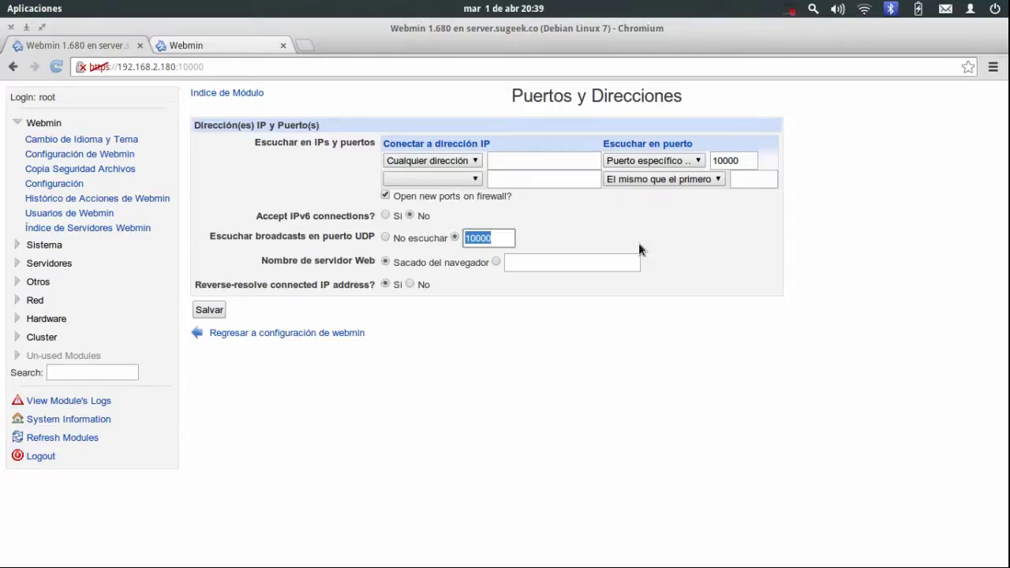
left_click(534, 161)
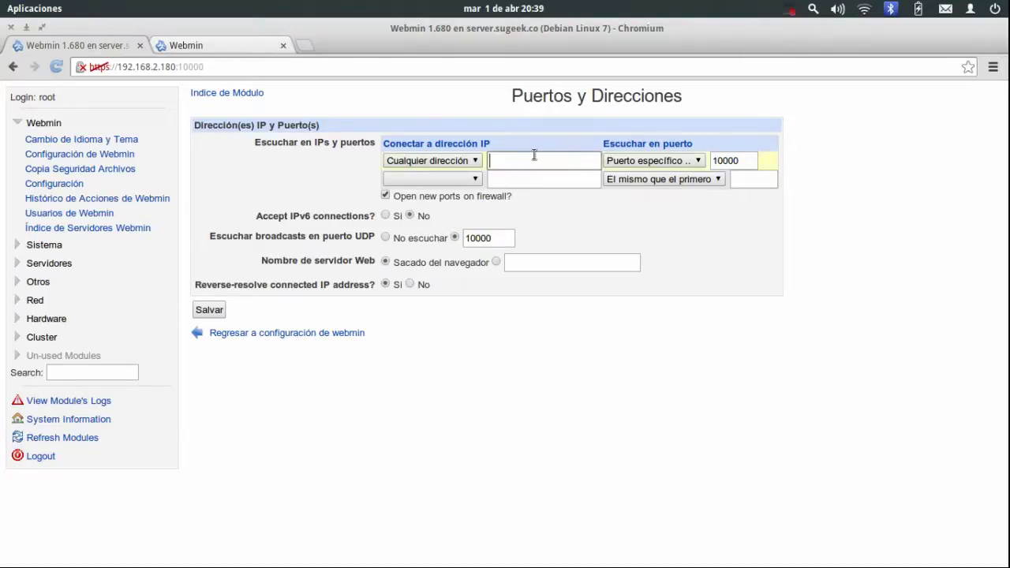
left_click_drag(739, 161, 703, 162)
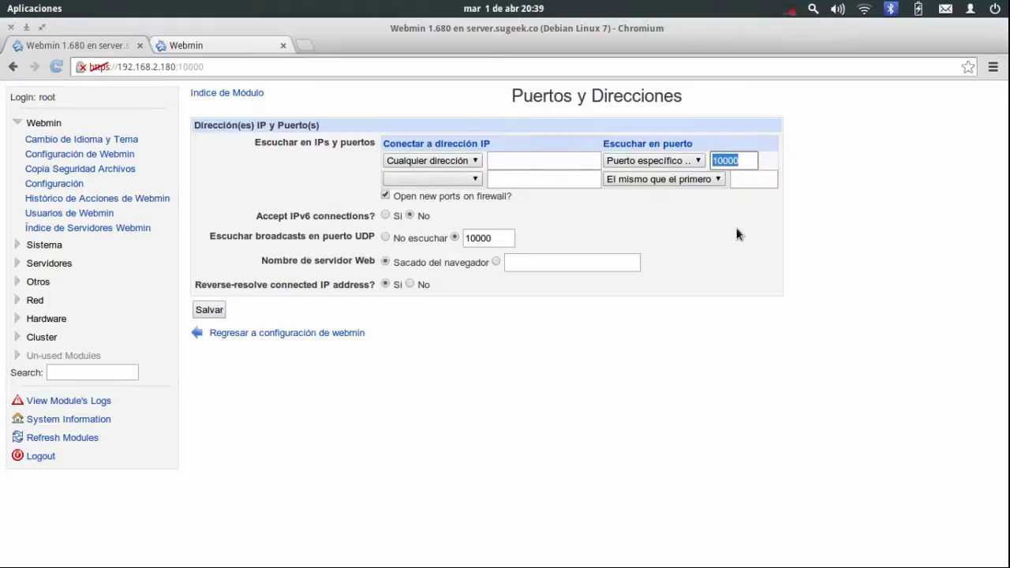
type("80")
double_click(503, 237)
type("80")
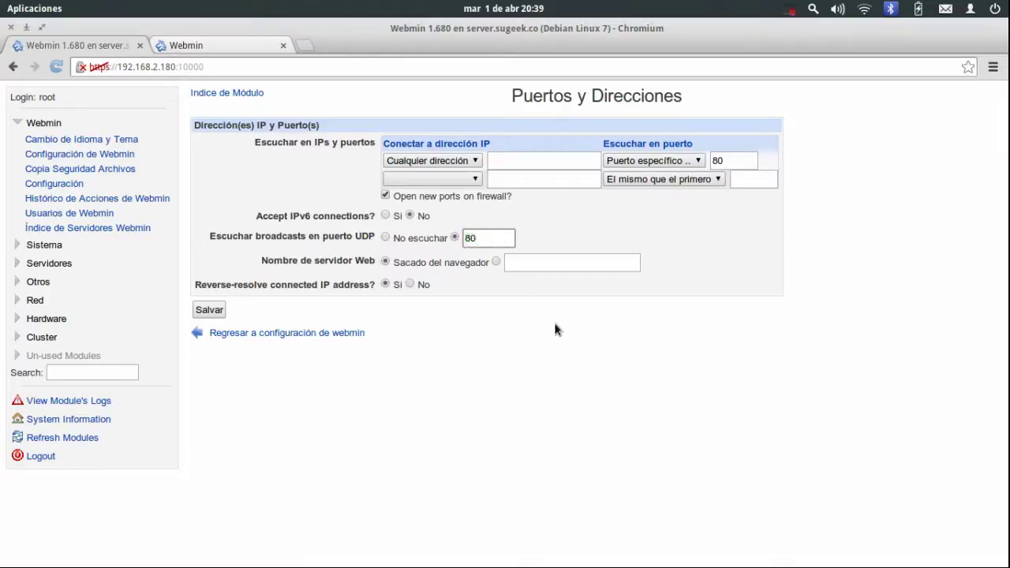
left_click(495, 262)
left_click(527, 262)
type("Server")
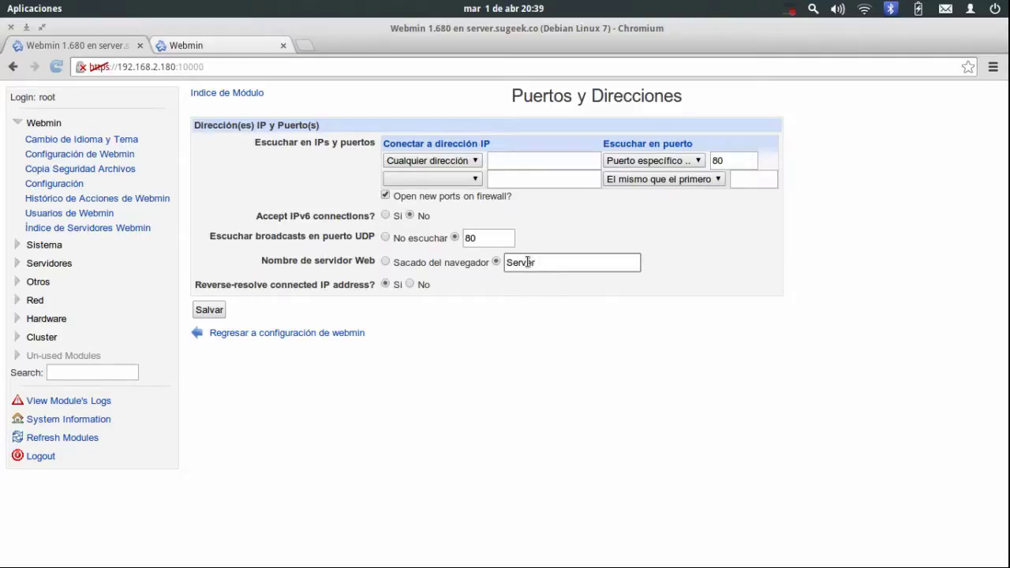
left_click(211, 313)
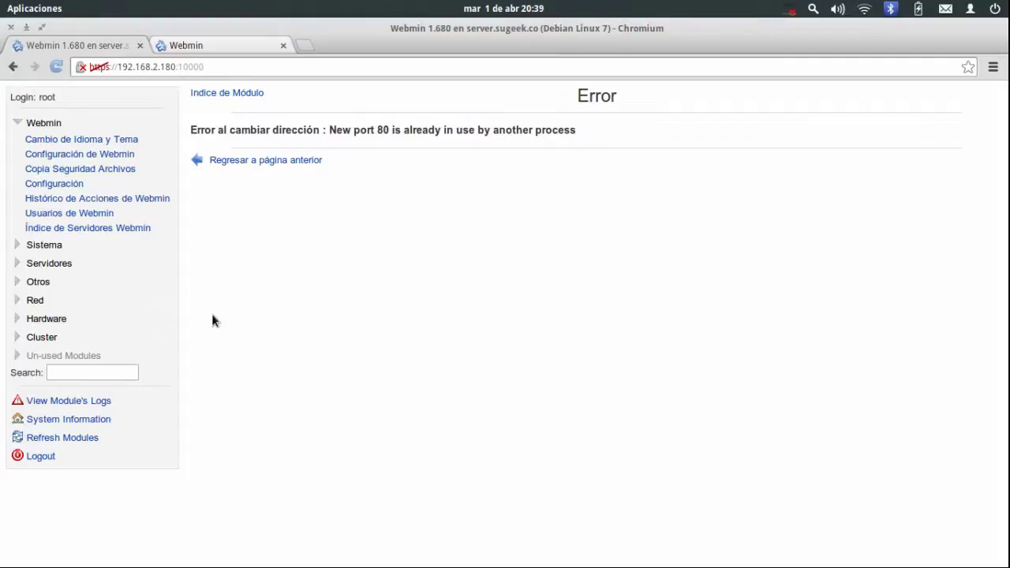
After the port 80 in-use error, set both ports to 10443 and save.
double_click(382, 130)
left_click(308, 160)
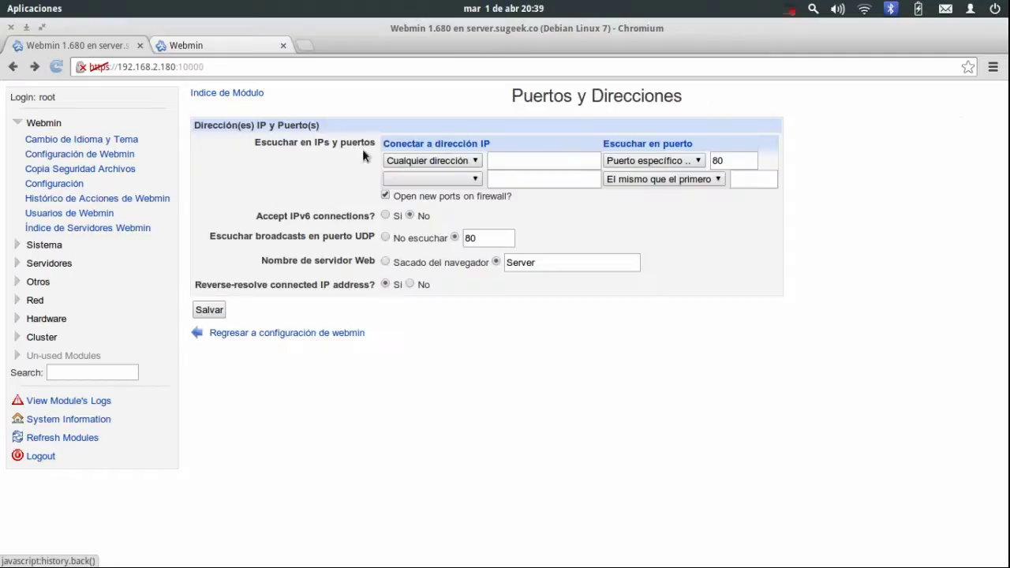
left_click(737, 161)
key("BackSpace")
key("BackSpace")
key("BackSpace")
type("1044")
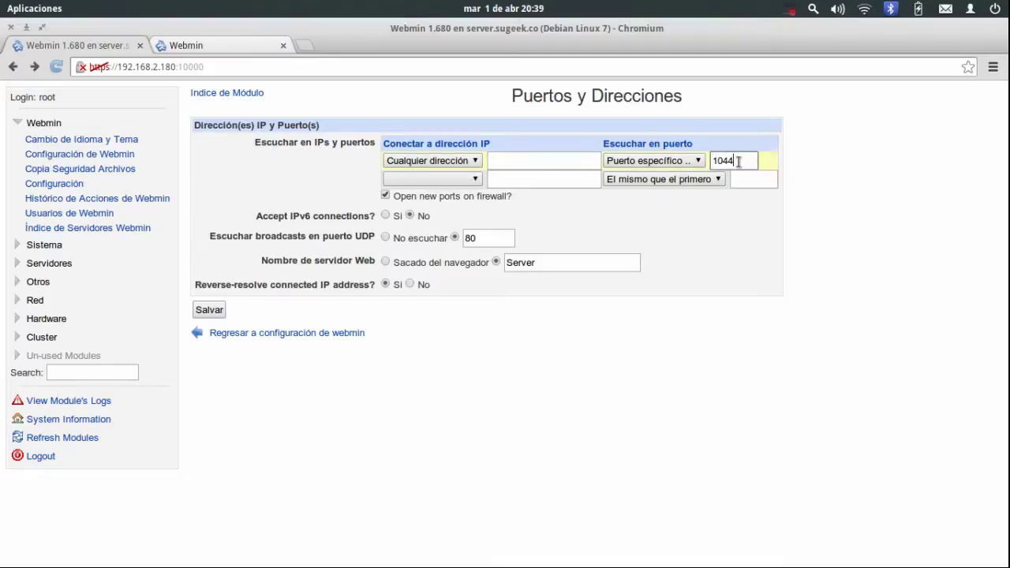
type("3")
double_click(478, 240)
type("10443")
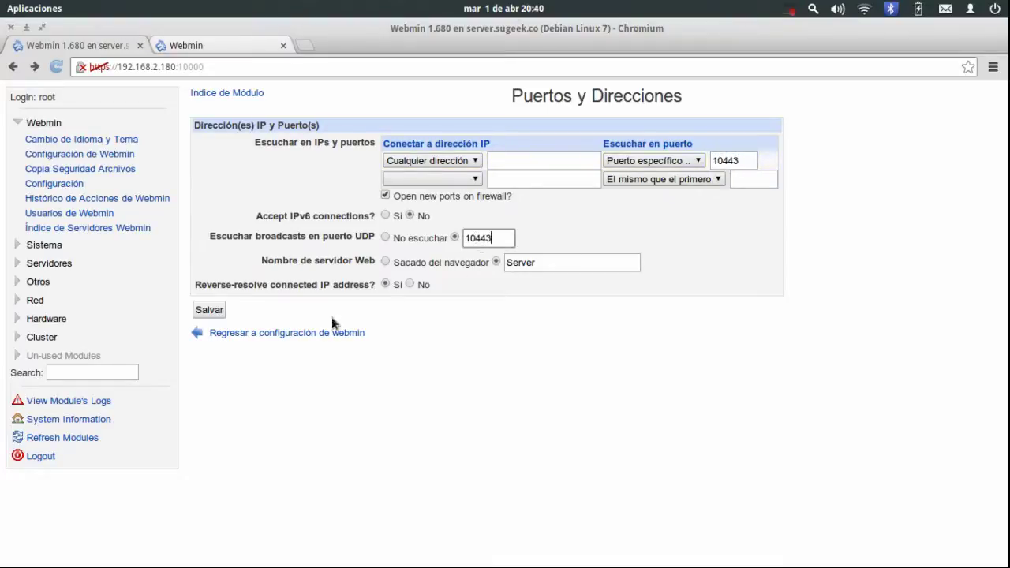
left_click(216, 312)
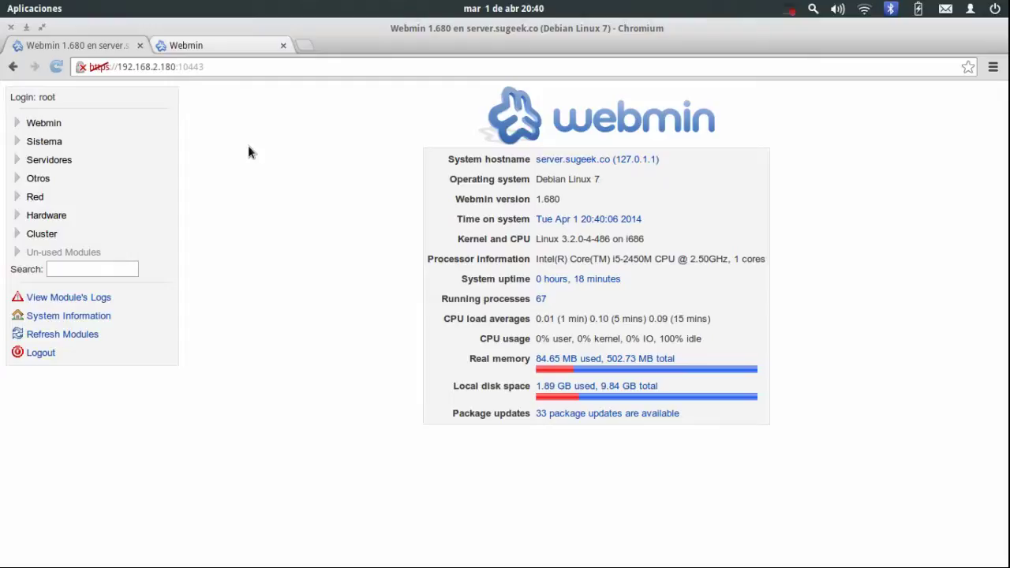
Open Configuración de Webmin and look at the Puertos y Direcciones page.
left_click(20, 123)
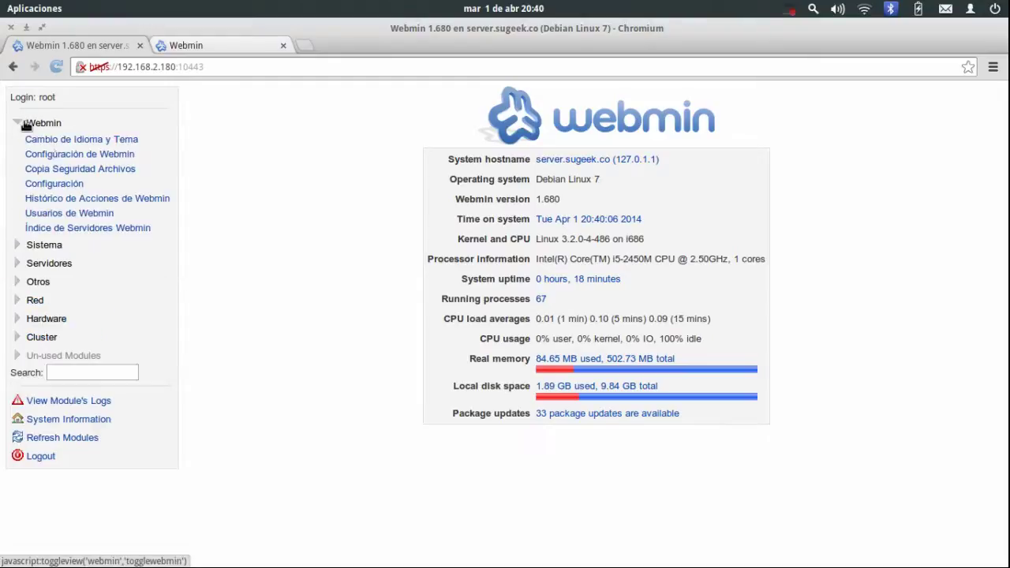
left_click(68, 186)
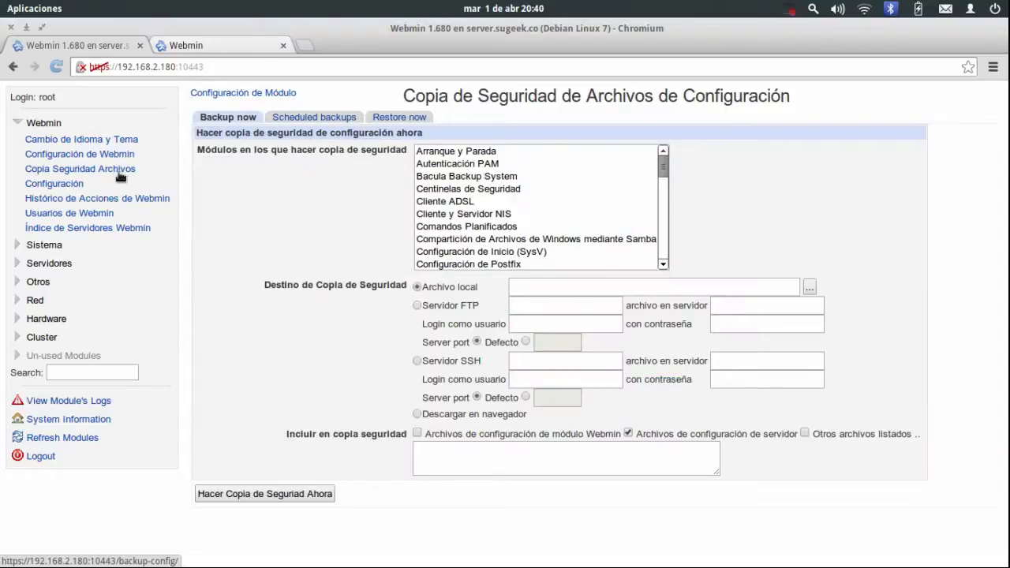
left_click(83, 155)
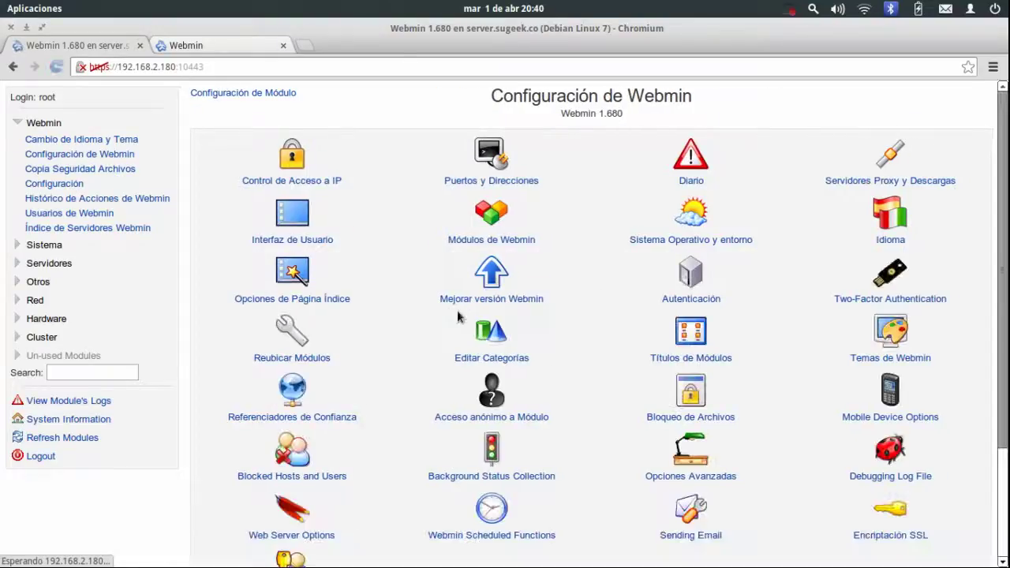
left_click(497, 162)
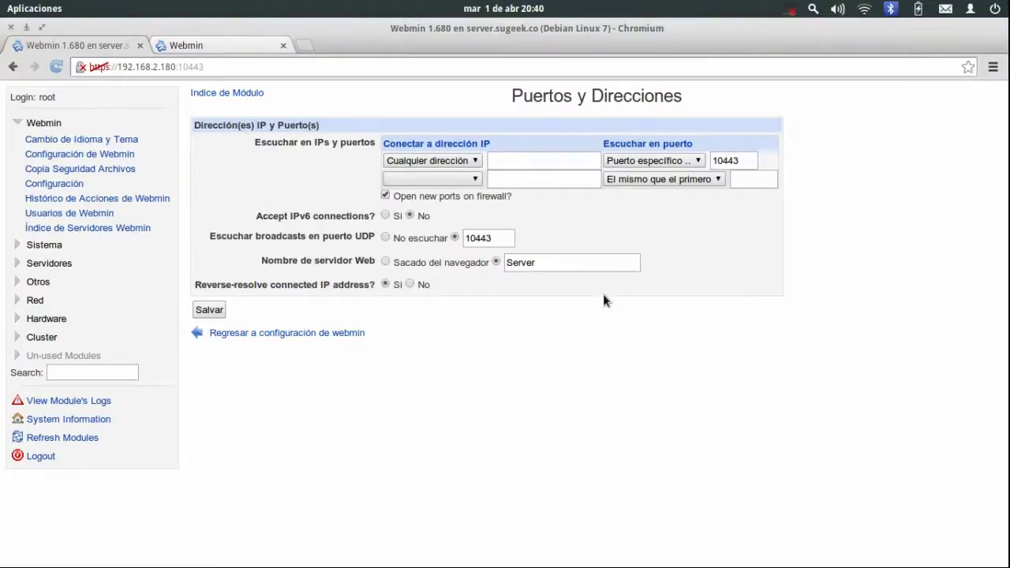
left_click(226, 331)
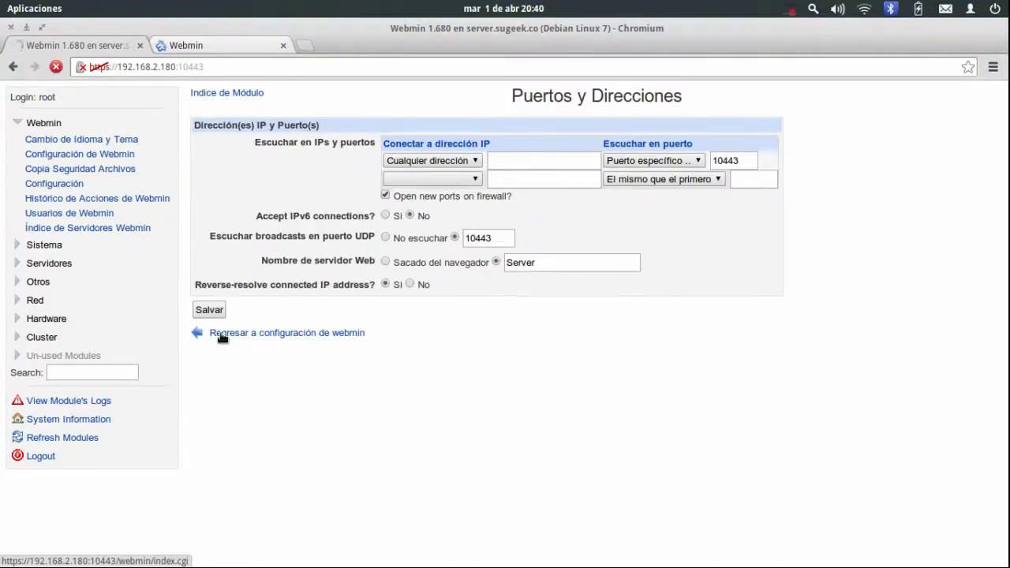
Review the Diario logging and Interfaz de Usuario settings pages.
left_click(691, 159)
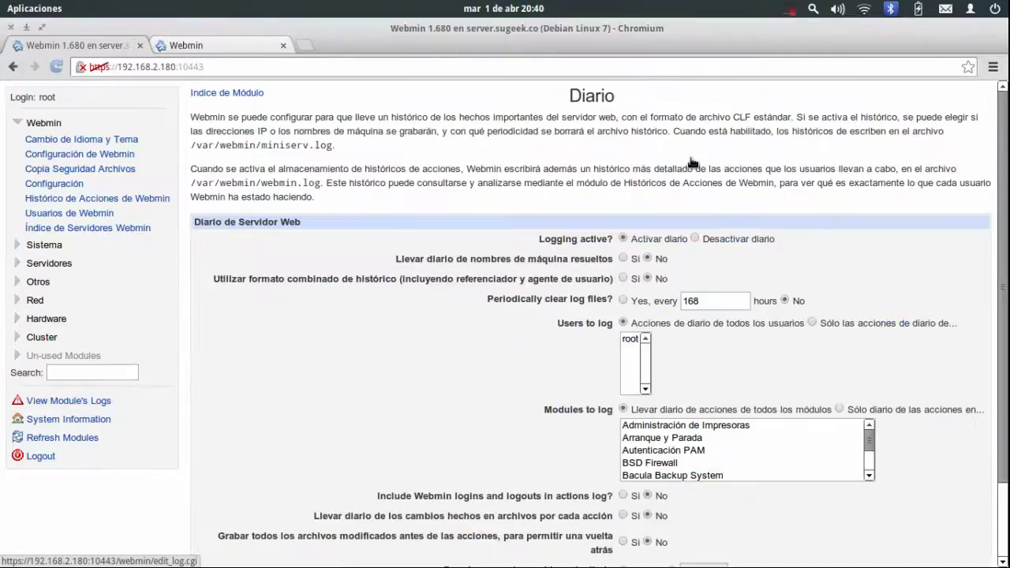
scroll(691, 161, "down", 3)
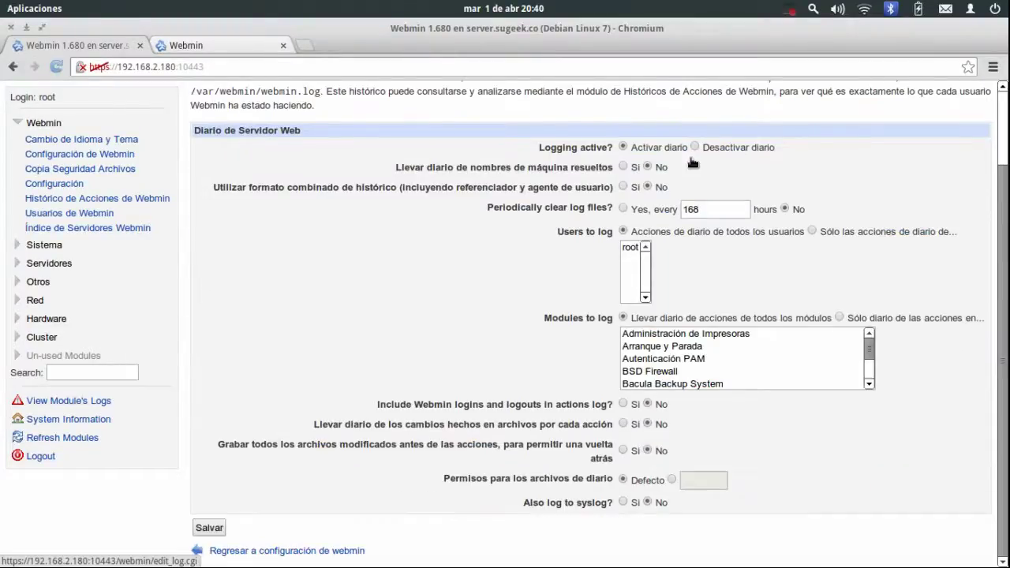
scroll(690, 162, "up", 3)
scroll(691, 161, "down", 3)
left_click(290, 550)
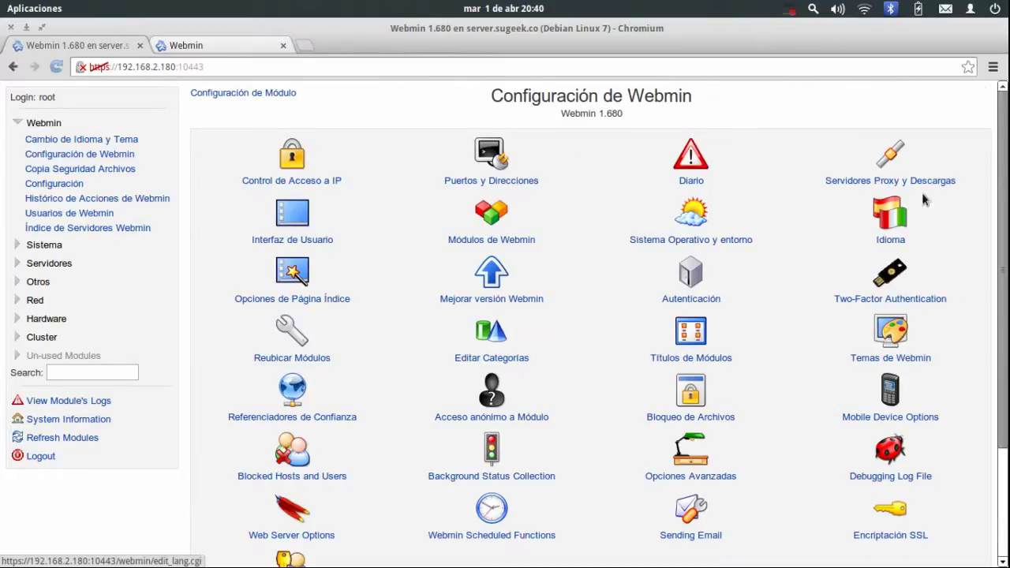
left_click(287, 238)
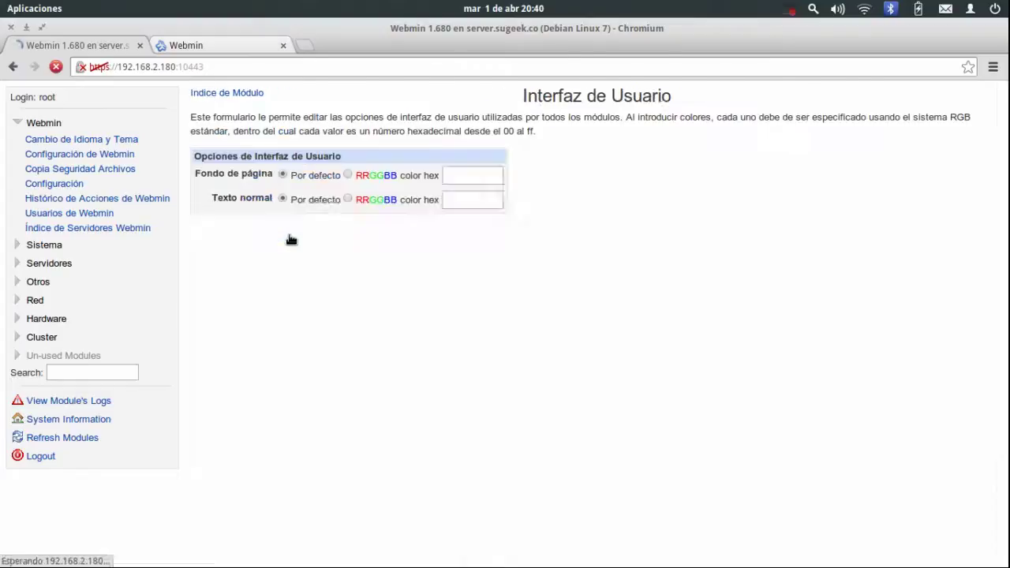
scroll(566, 222, "down", 3)
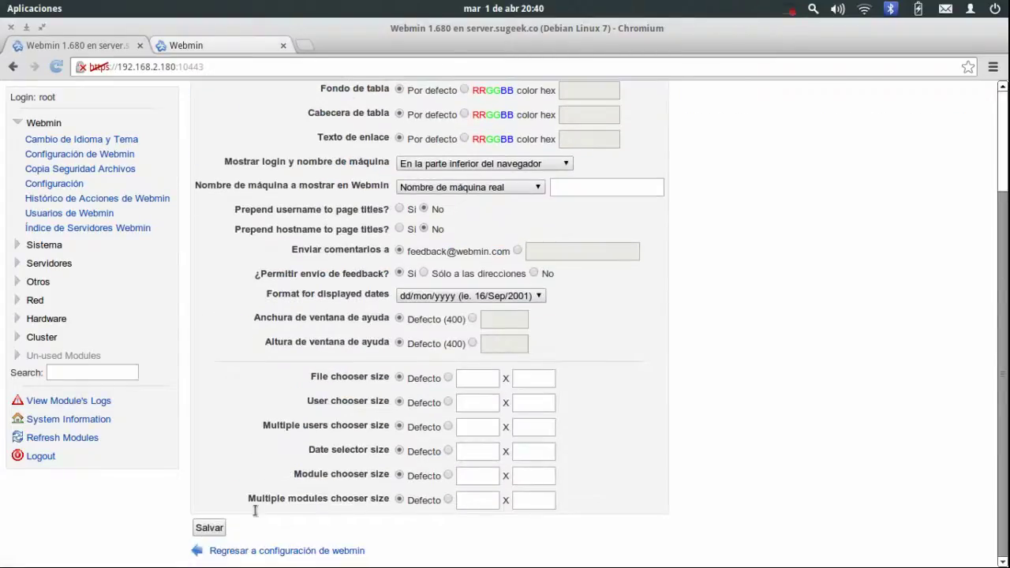
left_click(248, 549)
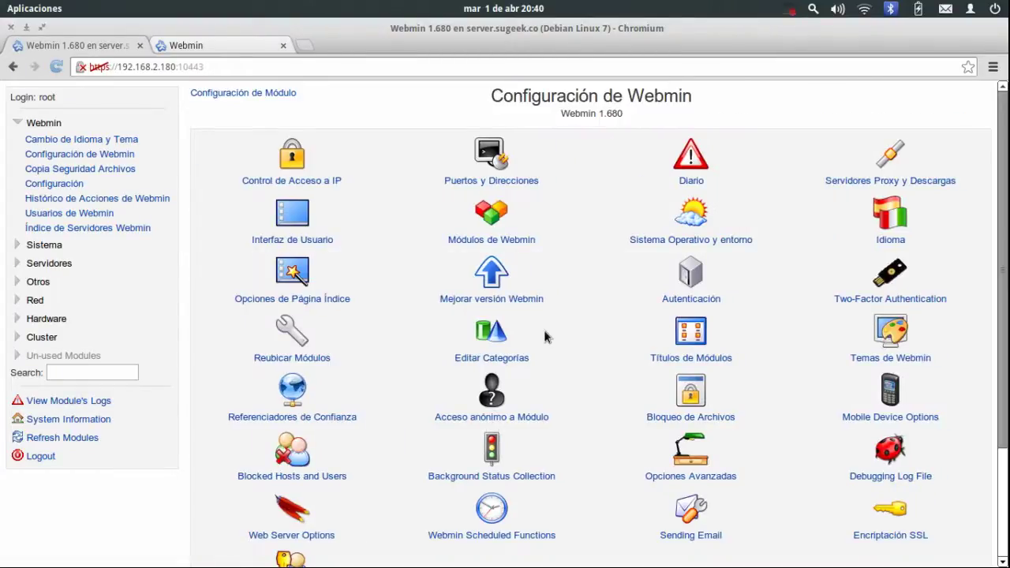
View the Mejorar versión Webmin page, then open Temas de Webmin.
left_click(495, 281)
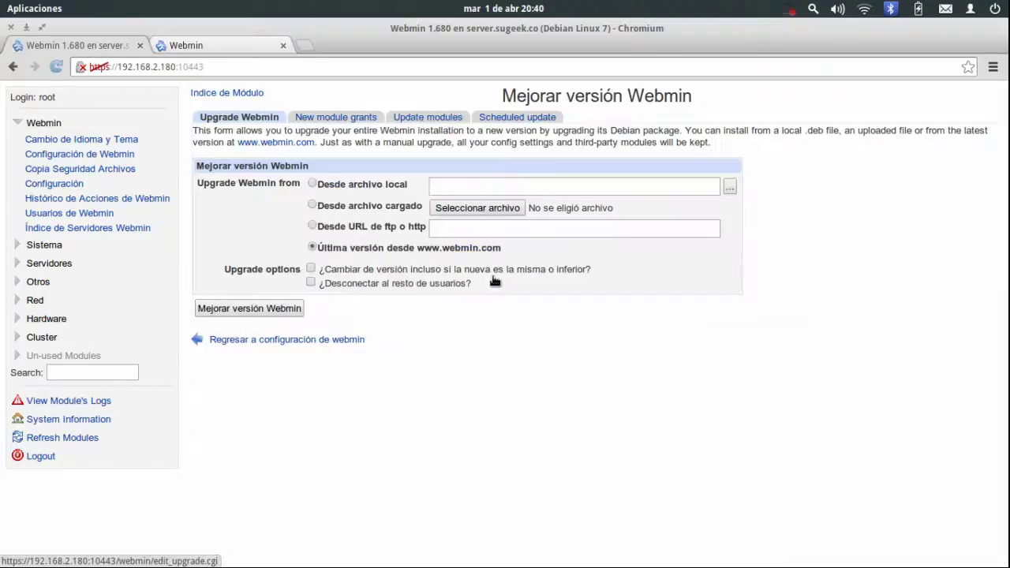
left_click(293, 341)
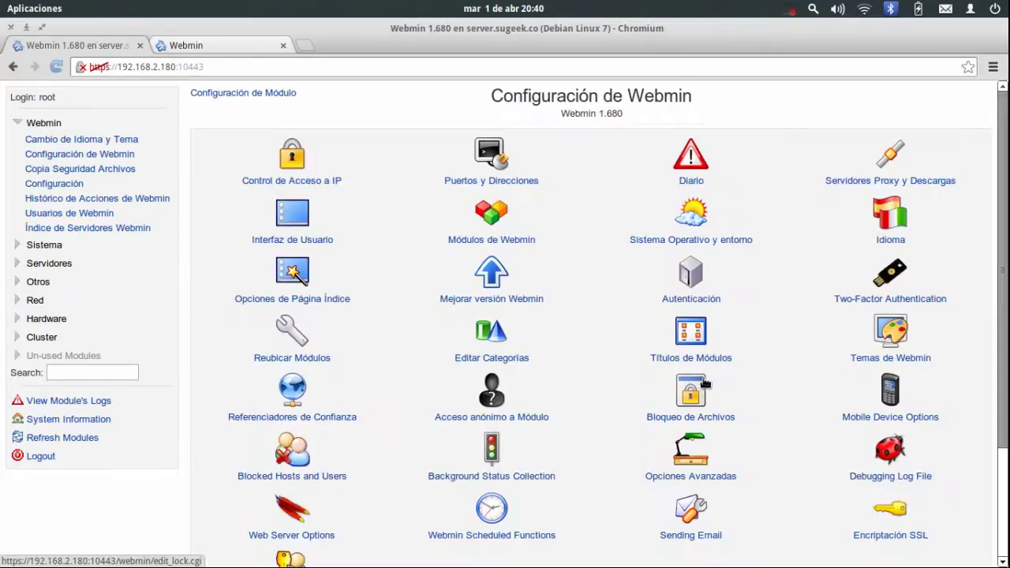
left_click(887, 332)
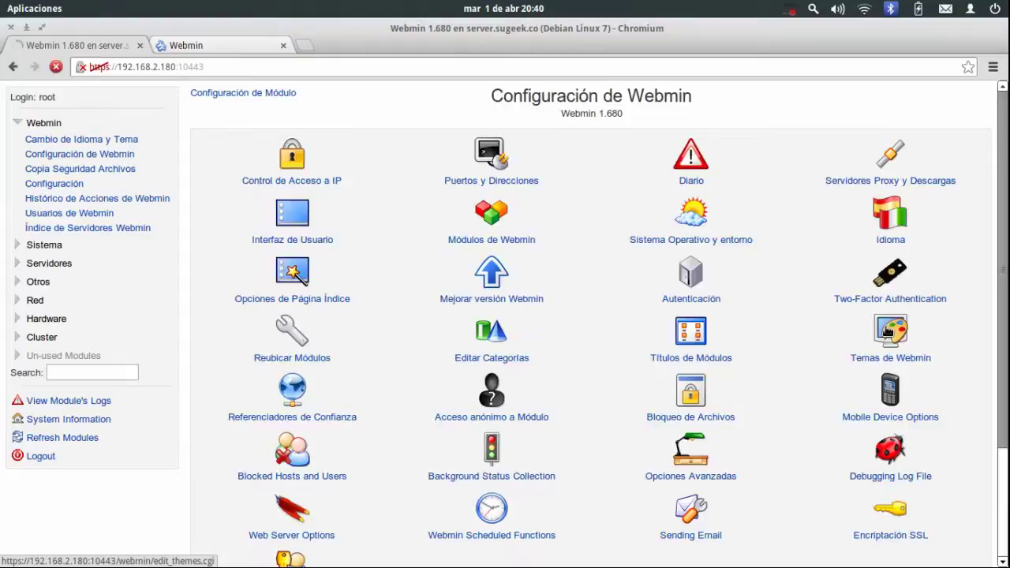
Change the current Webmin theme to Caldera Theme.
left_click(359, 167)
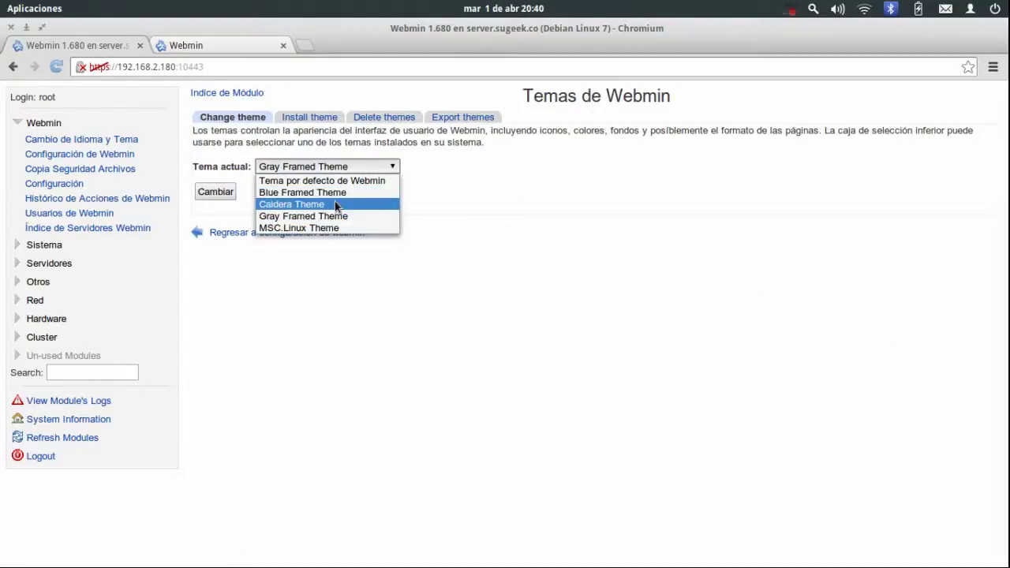
left_click(335, 203)
left_click(199, 197)
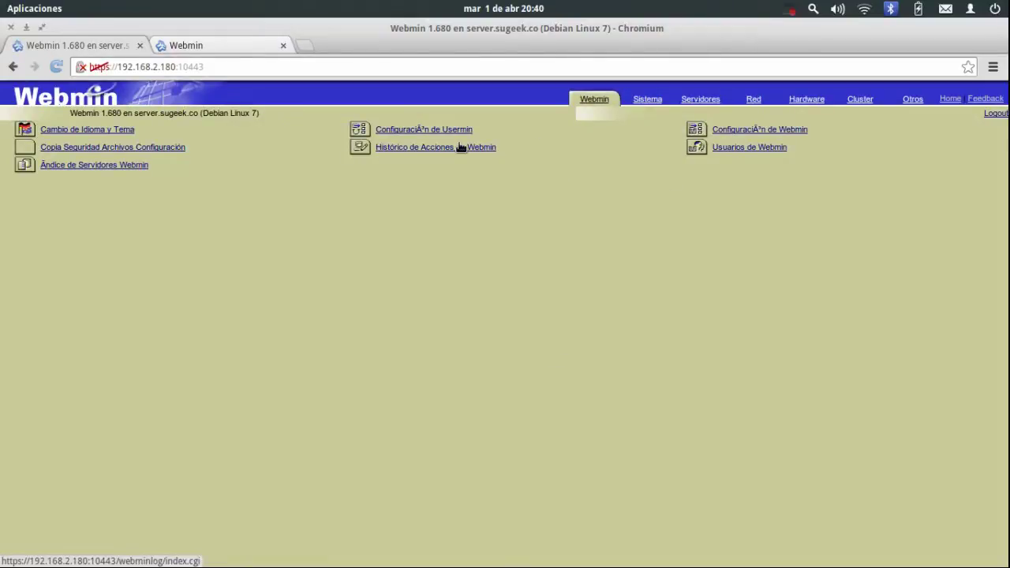
left_click(648, 101)
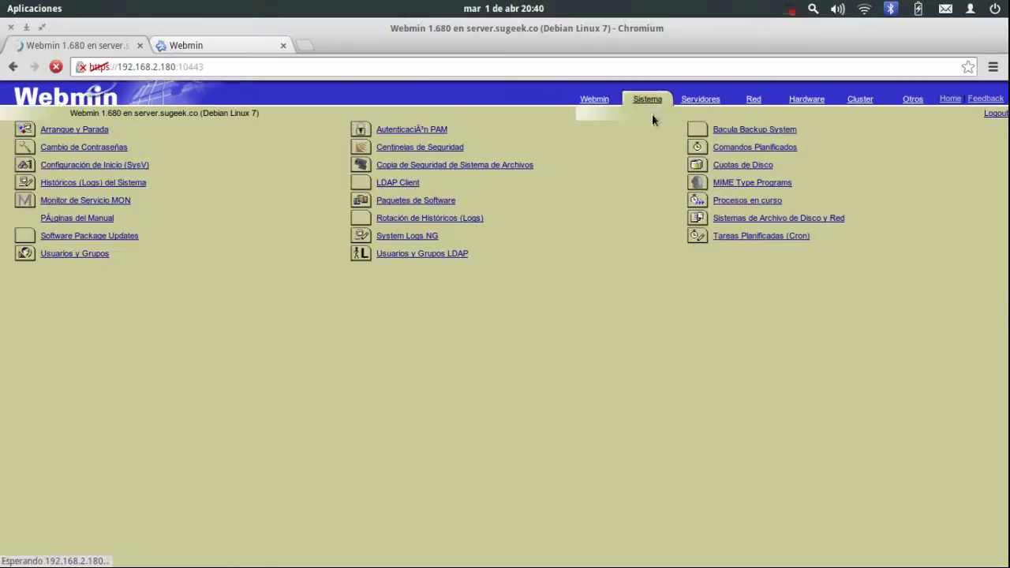
left_click(599, 100)
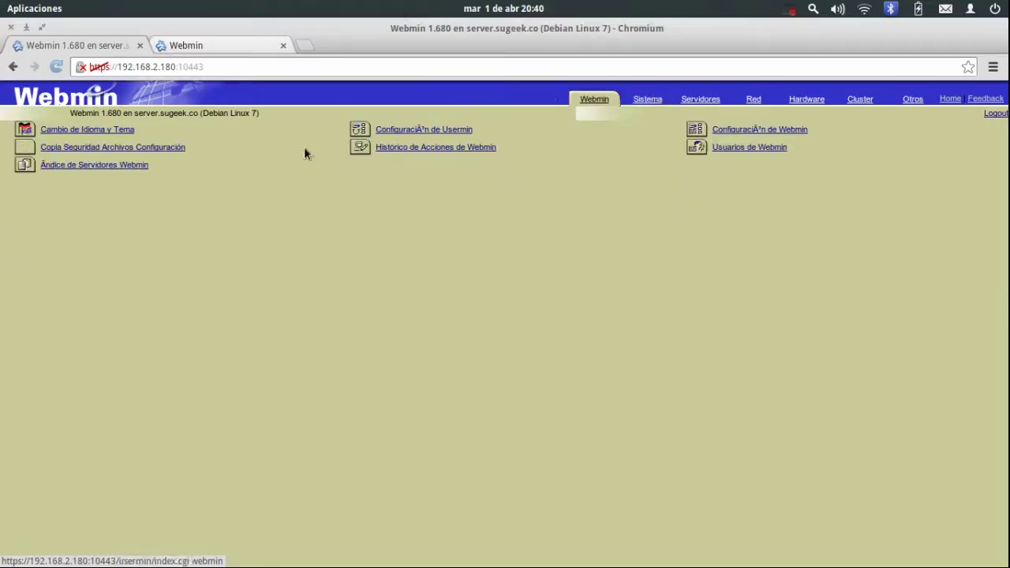
Apply the Cambio de Idioma y Tema settings with the personal theme left at the previous Webmin theme.
left_click(118, 131)
left_click(341, 426)
left_click(335, 427)
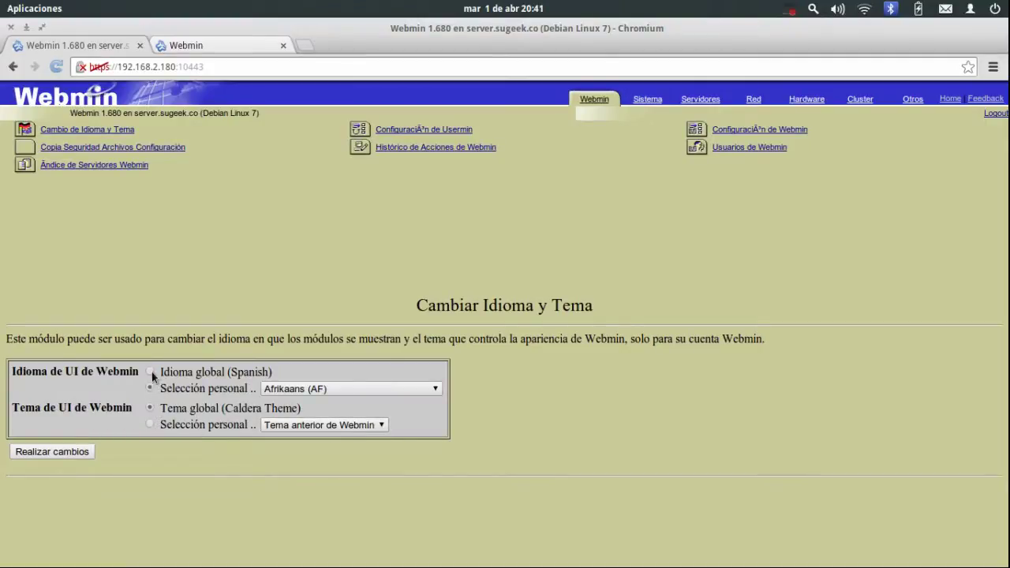
left_click(75, 451)
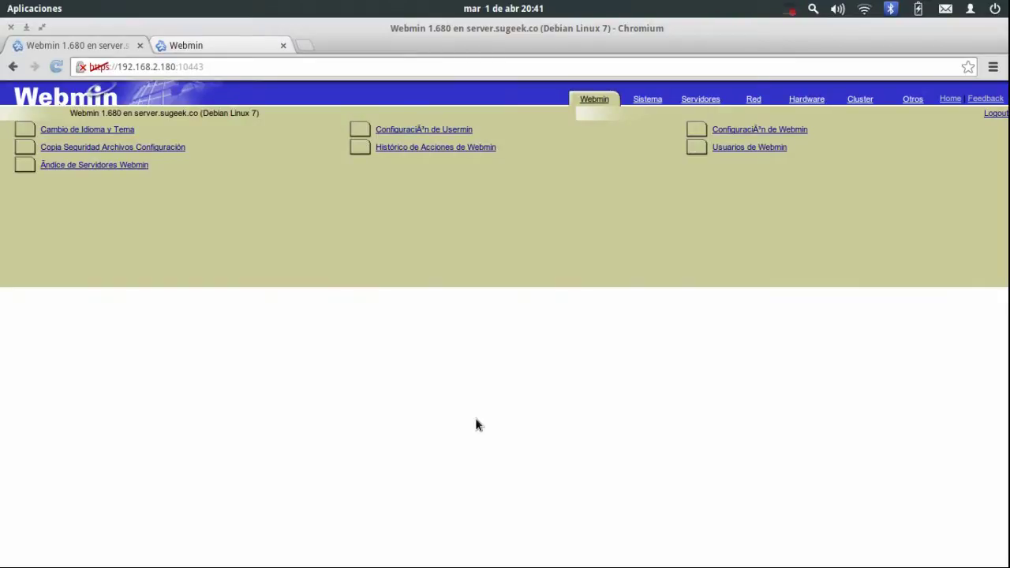
left_click(97, 130)
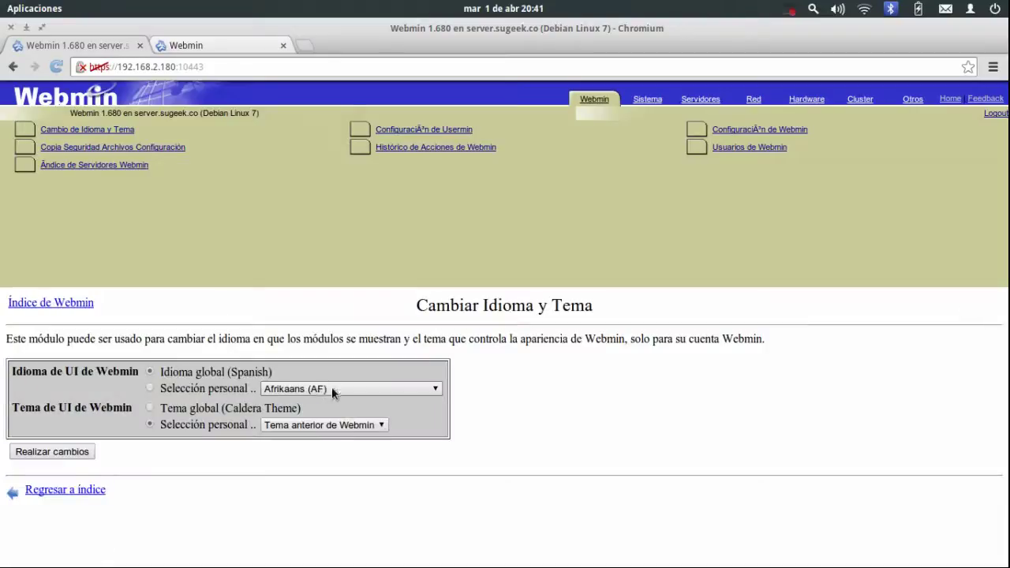
left_click(296, 426)
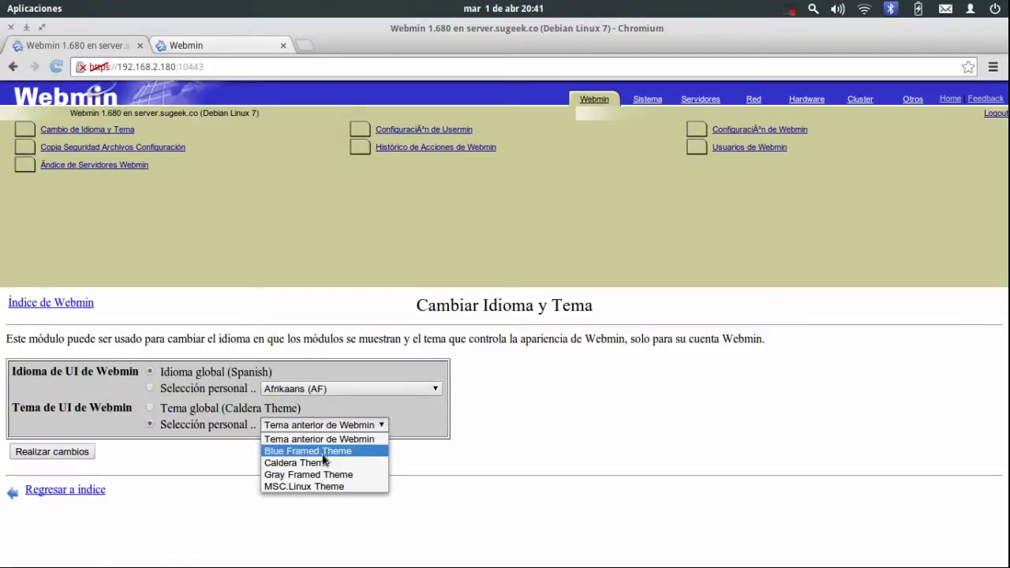
left_click(253, 66)
key("Return")
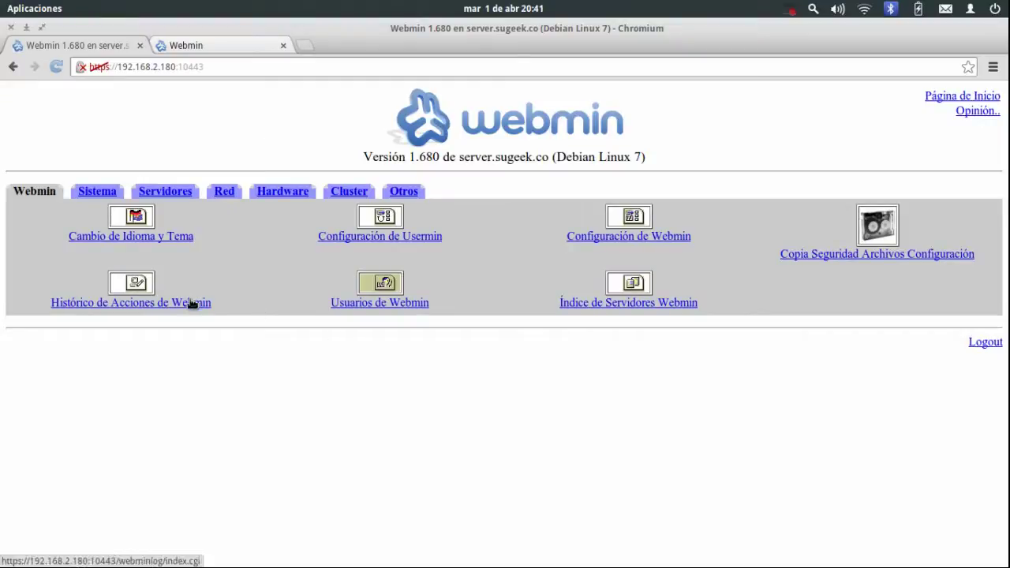
Set the personal theme to Blue Framed Theme and apply it.
left_click(175, 236)
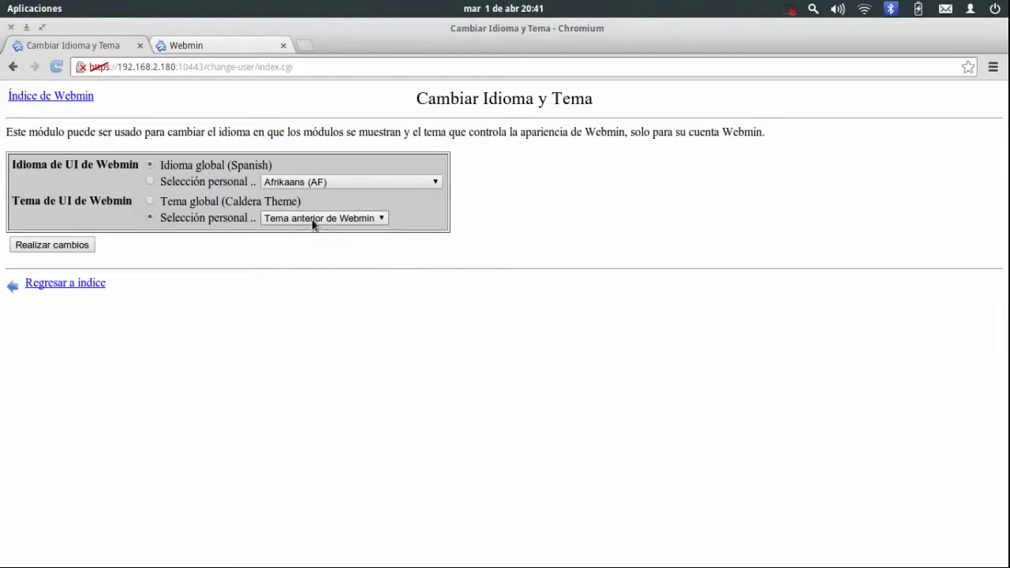
left_click(313, 220)
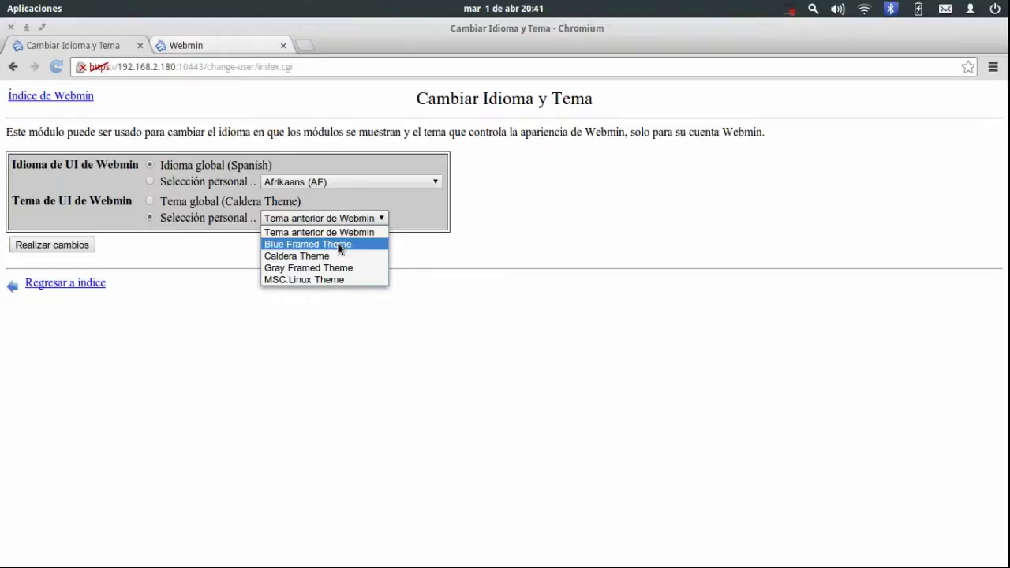
left_click(339, 245)
left_click(41, 244)
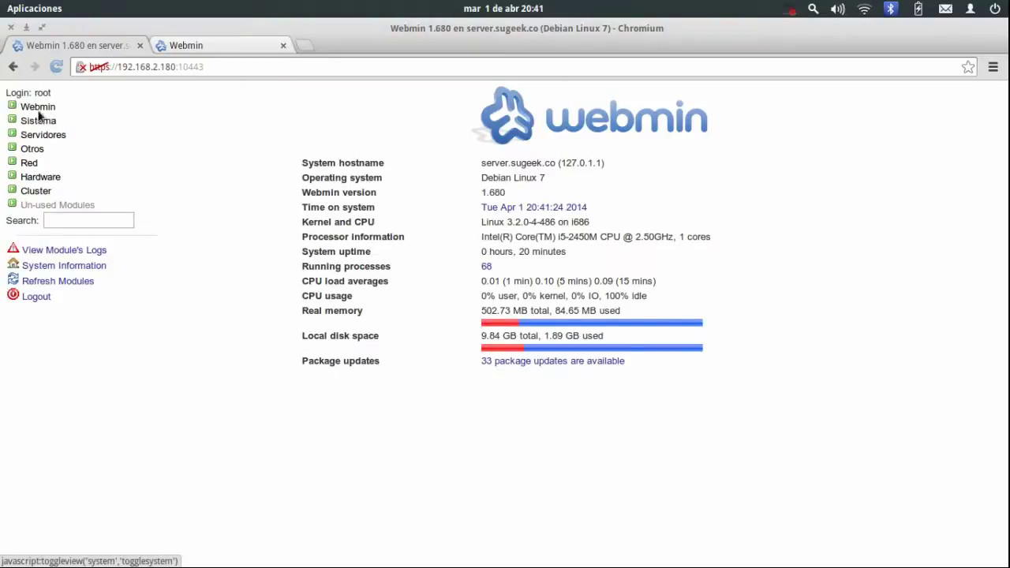
Set the personal theme to MSC.Linux Theme and apply it.
left_click(32, 107)
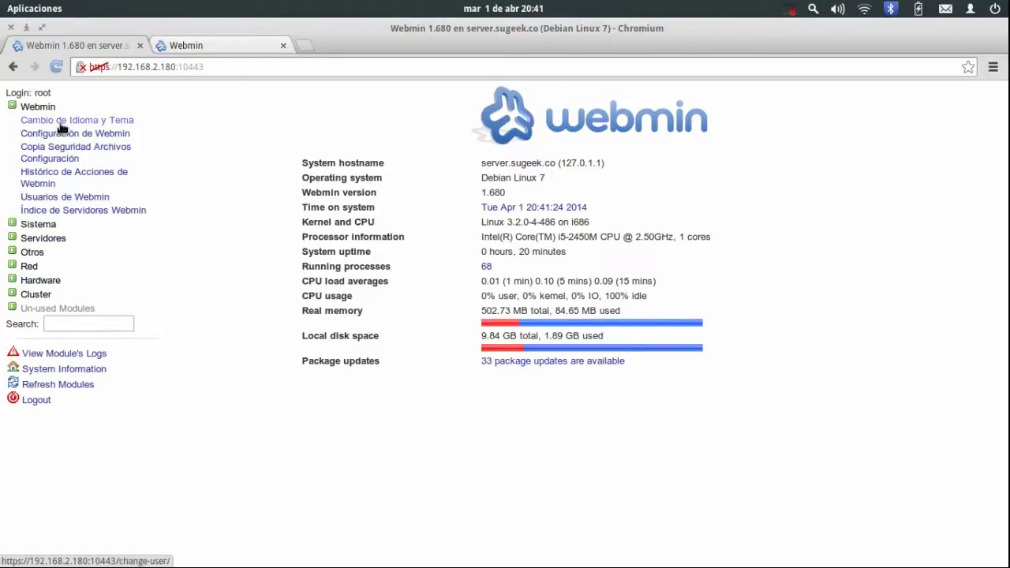
left_click(61, 122)
left_click(457, 206)
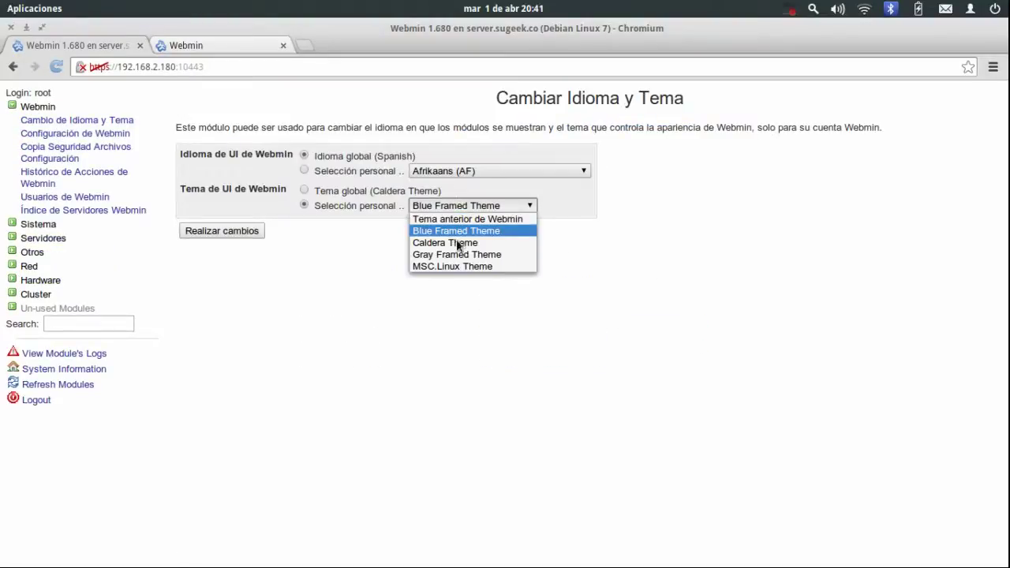
left_click(455, 266)
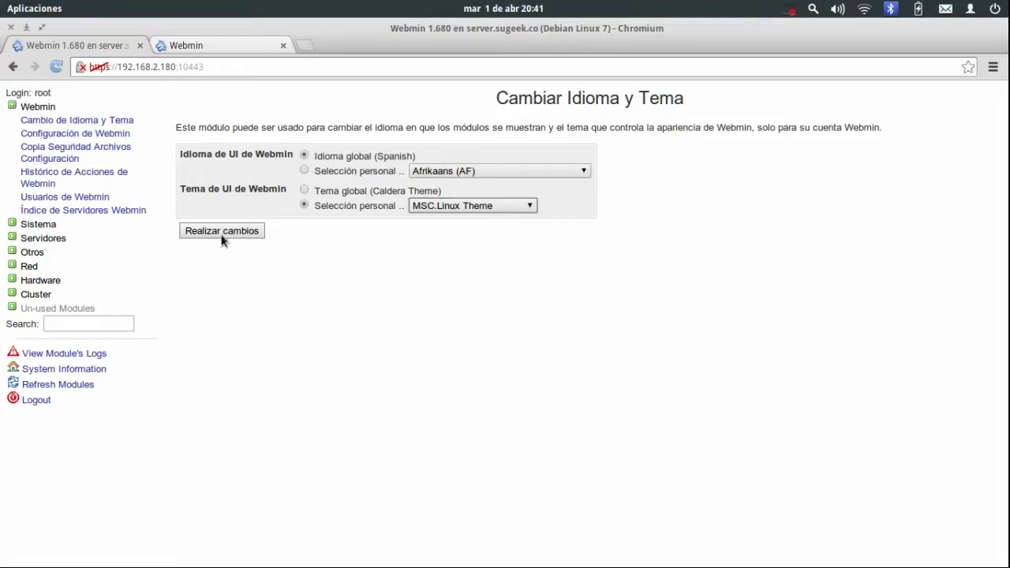
left_click(222, 235)
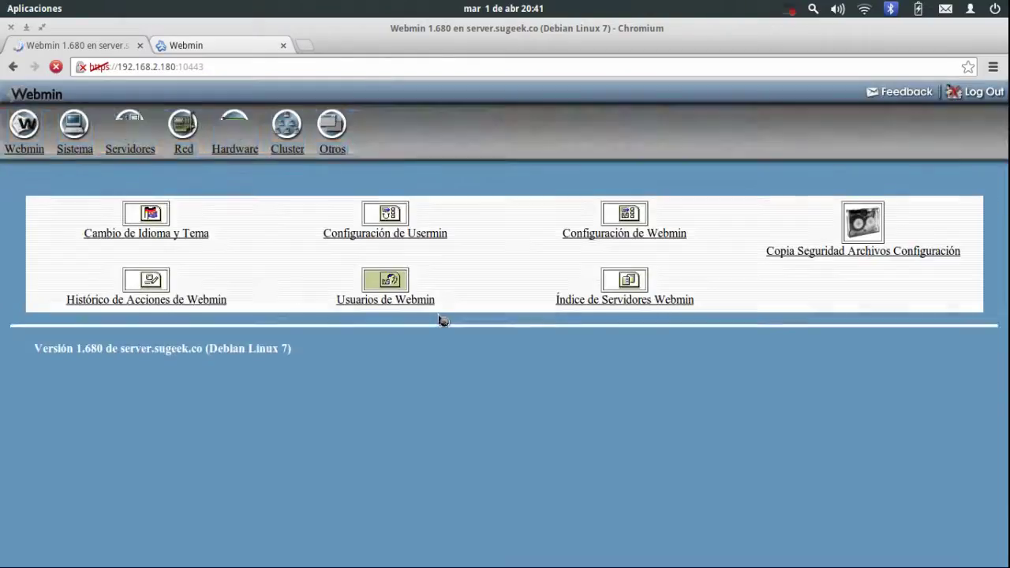
Switch the personal theme to Gray Framed Theme and apply it.
left_click(156, 233)
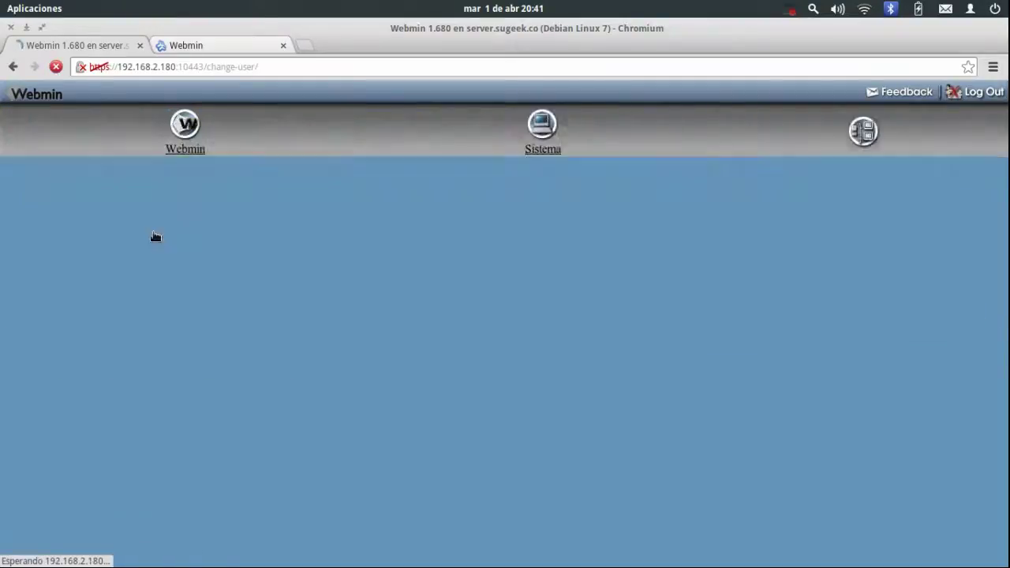
left_click(363, 306)
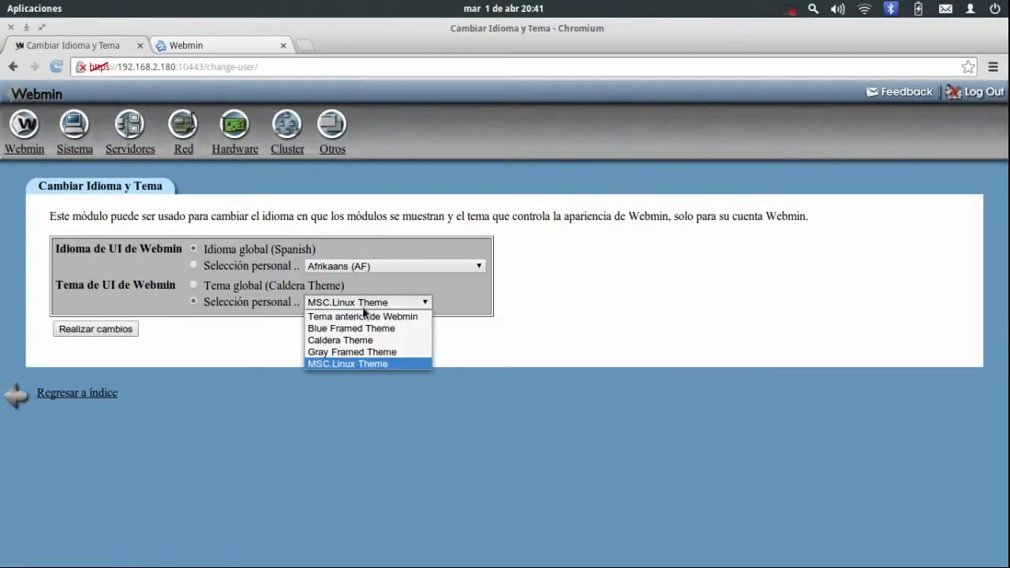
left_click(377, 352)
left_click(71, 329)
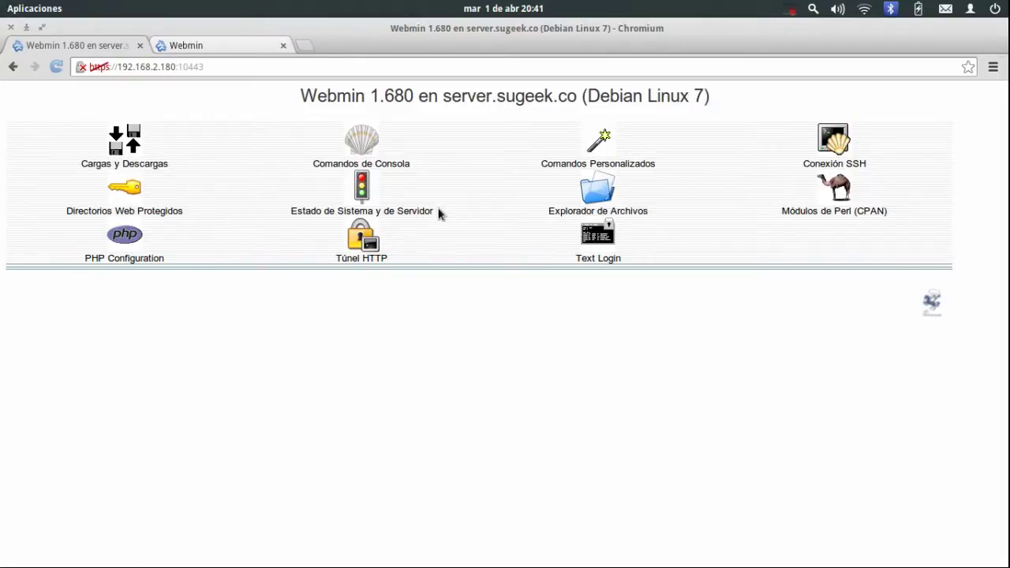
Open Estado de Sistema y de Servidor and reload the status page.
key("F5")
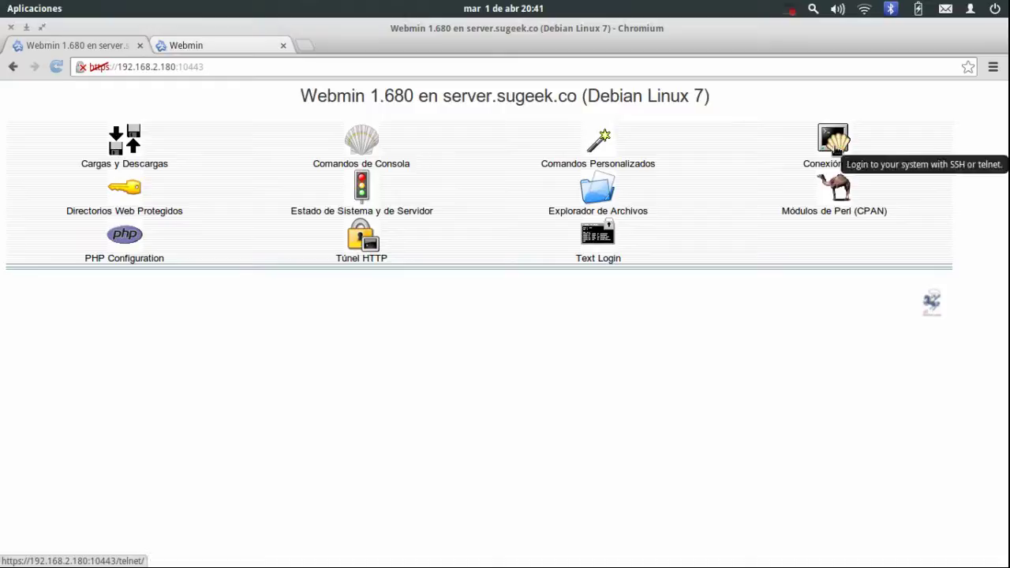
left_click(413, 210)
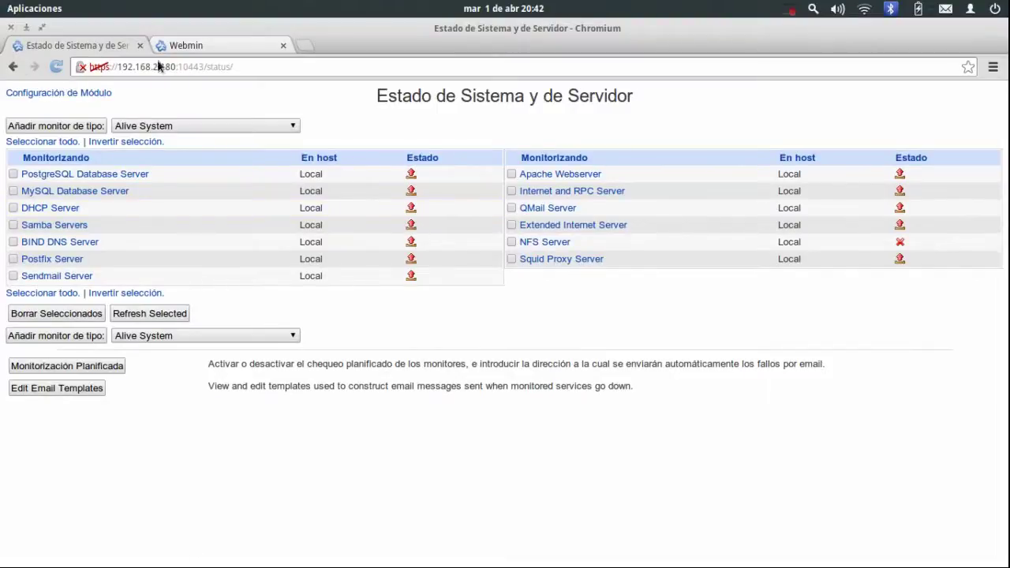
right_click(219, 84)
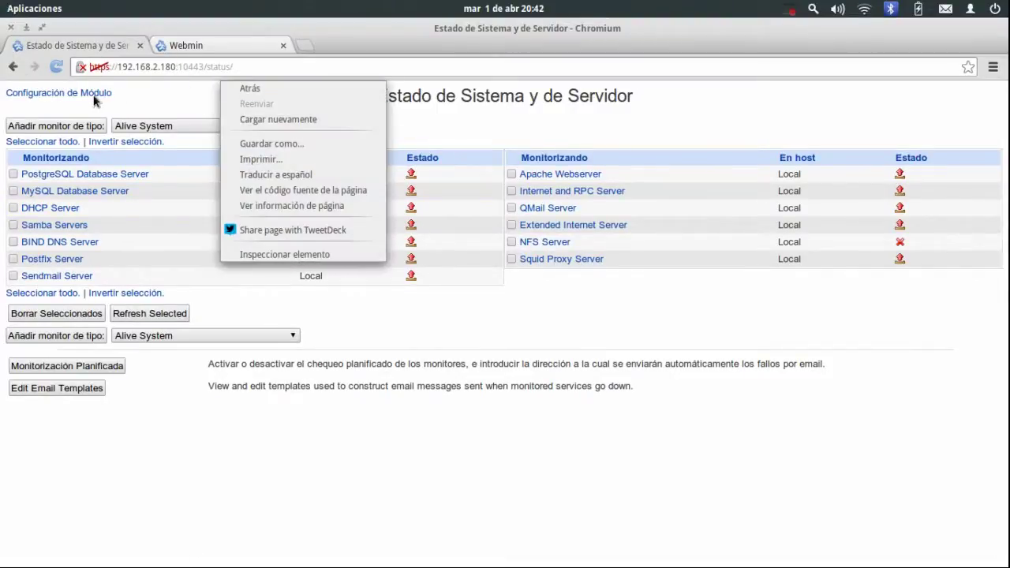
left_click(95, 98)
right_click(203, 102)
left_click(248, 149)
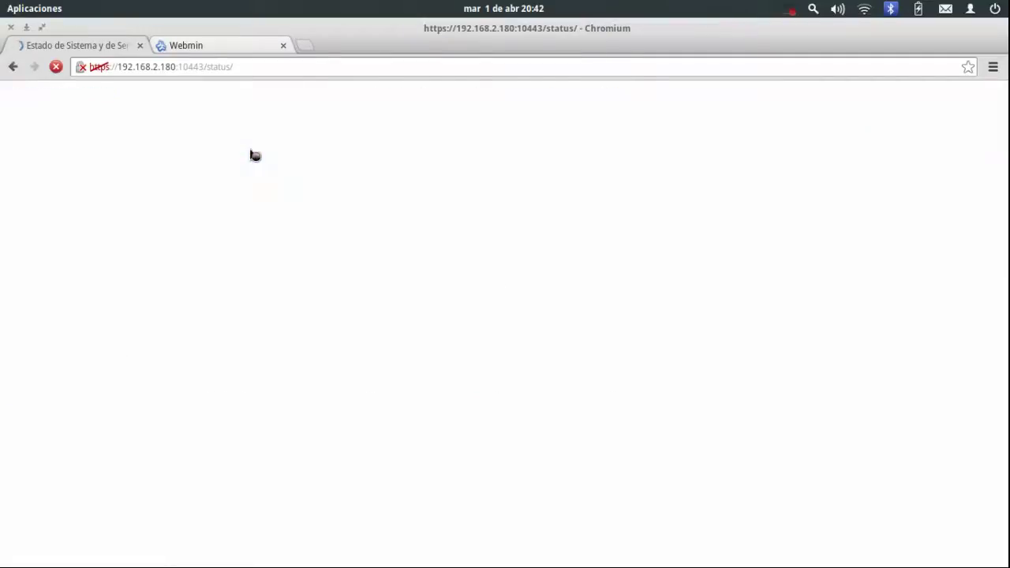
Remove status/ from the address to load the Webmin main page, then show all windows.
left_click_drag(206, 66, 281, 64)
key("BackSpace")
key("Return")
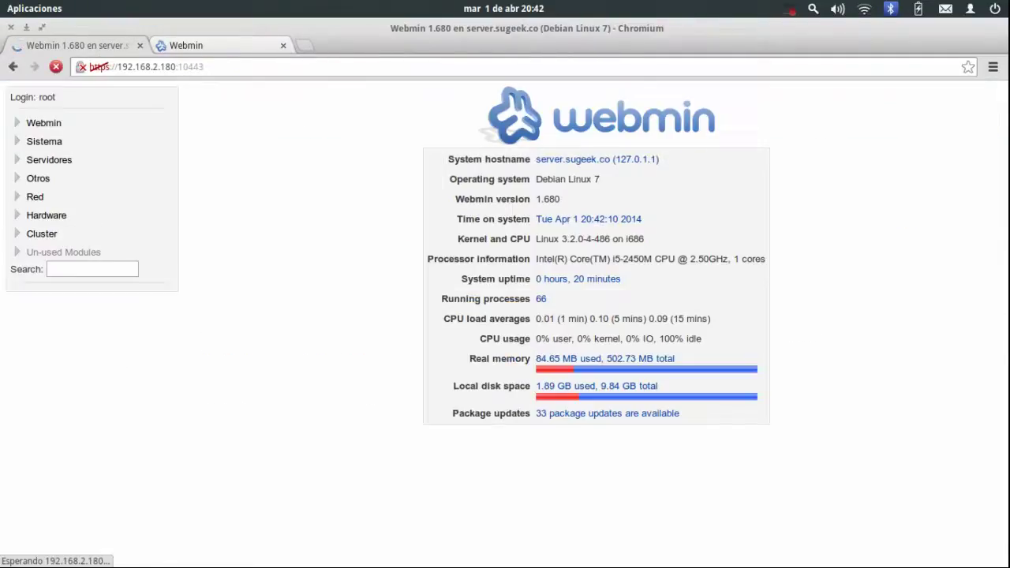
key("super")
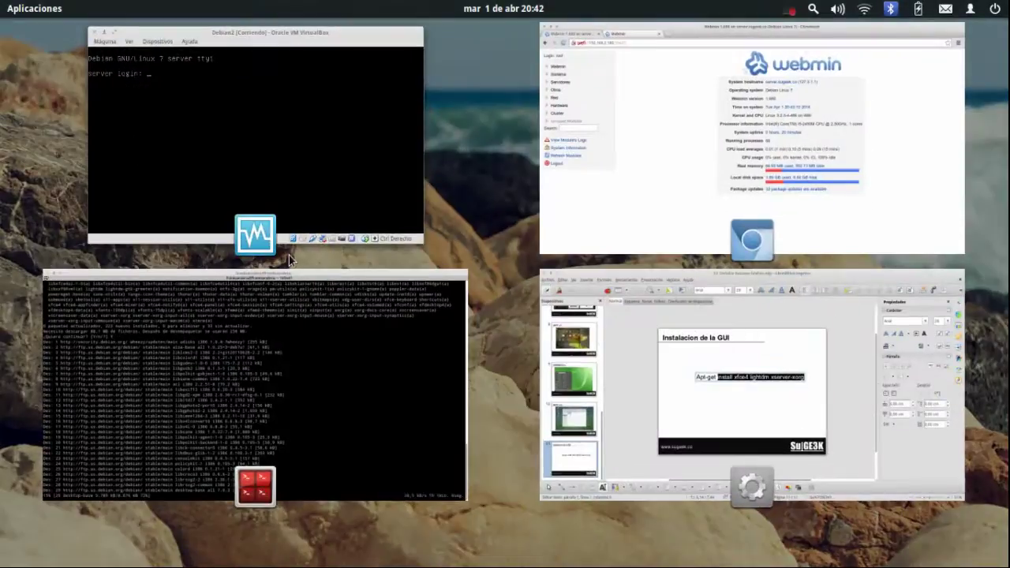
Glance at the Impress window, then bring the Webmin browser window back.
left_click(685, 385)
key("super")
left_click(601, 127)
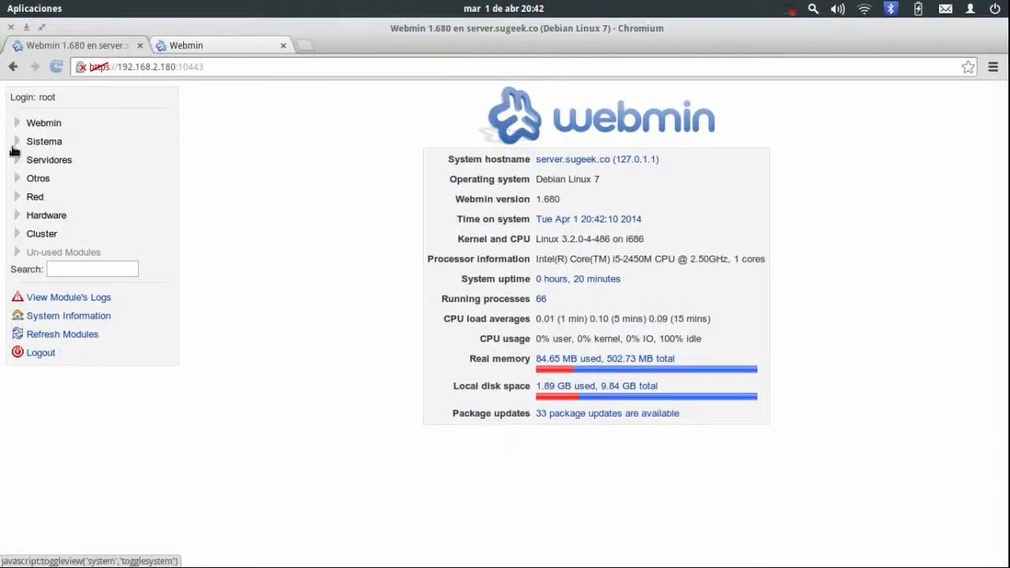
Expand Sistema and Webmin, open Configuración de Webmin, then Histórico de Acciones de Webmin.
left_click(18, 144)
left_click(17, 123)
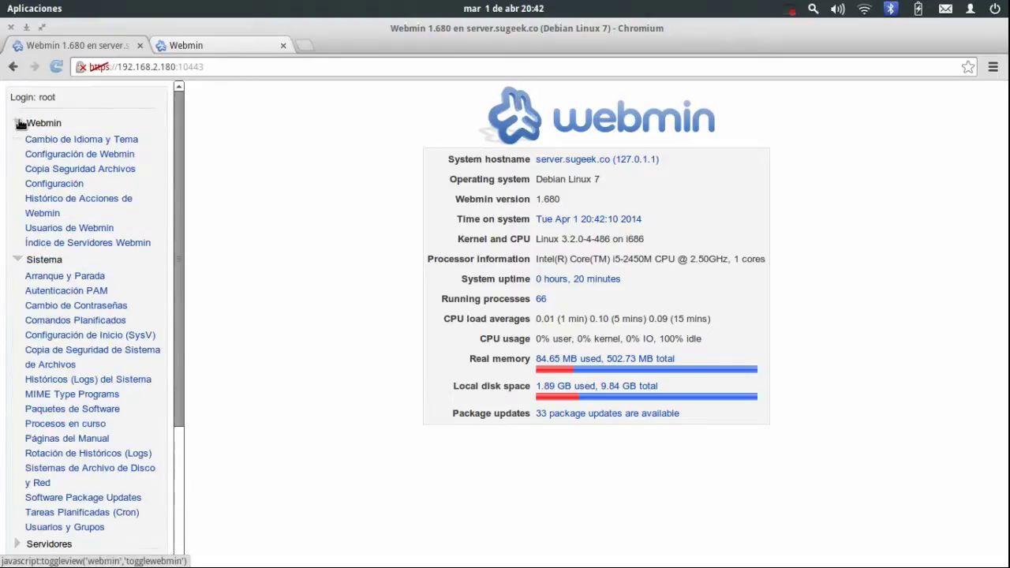
left_click(70, 154)
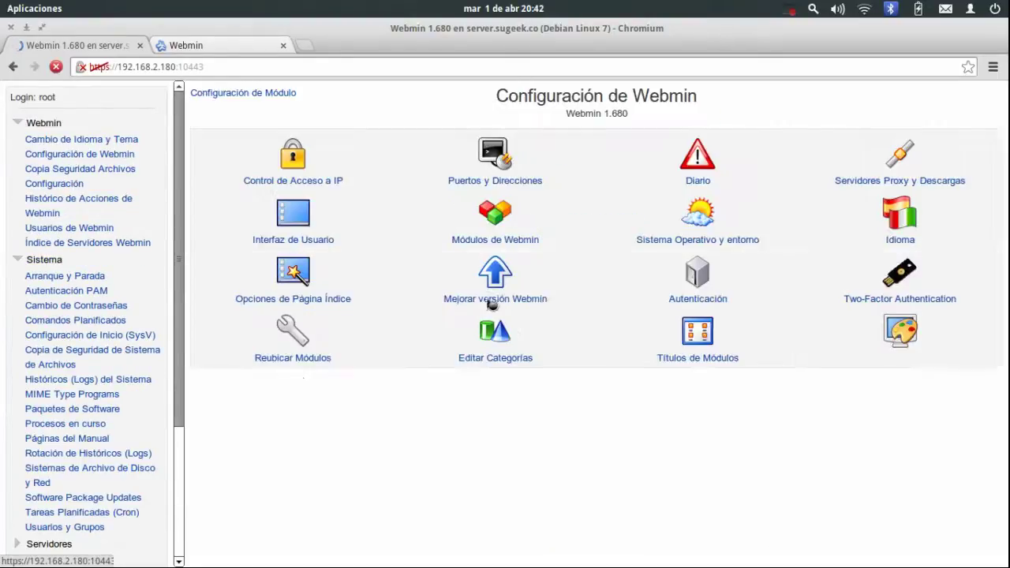
scroll(489, 304, "down", 2)
scroll(488, 303, "down", 1)
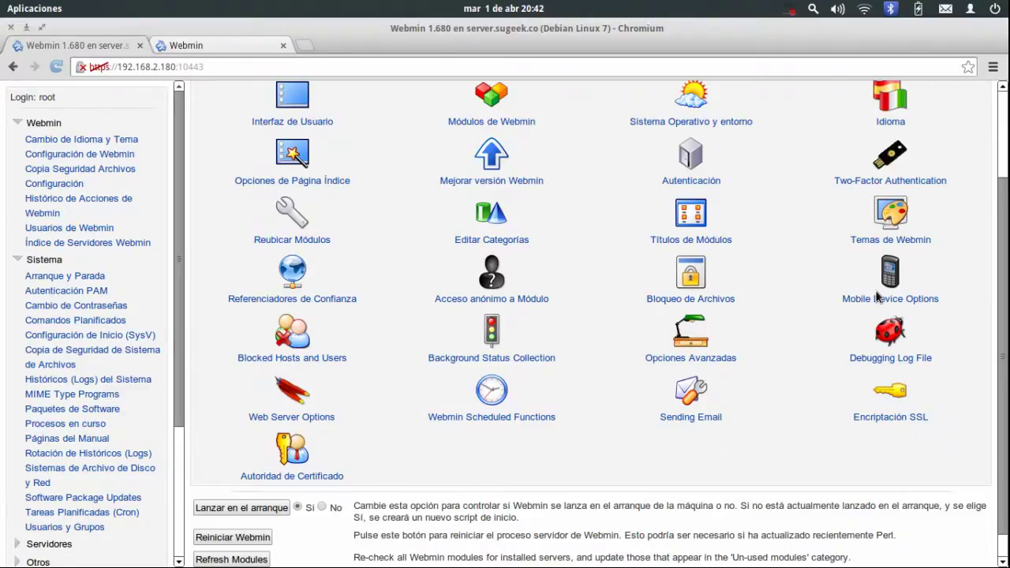
scroll(877, 296, "down", 1)
scroll(877, 297, "up", 4)
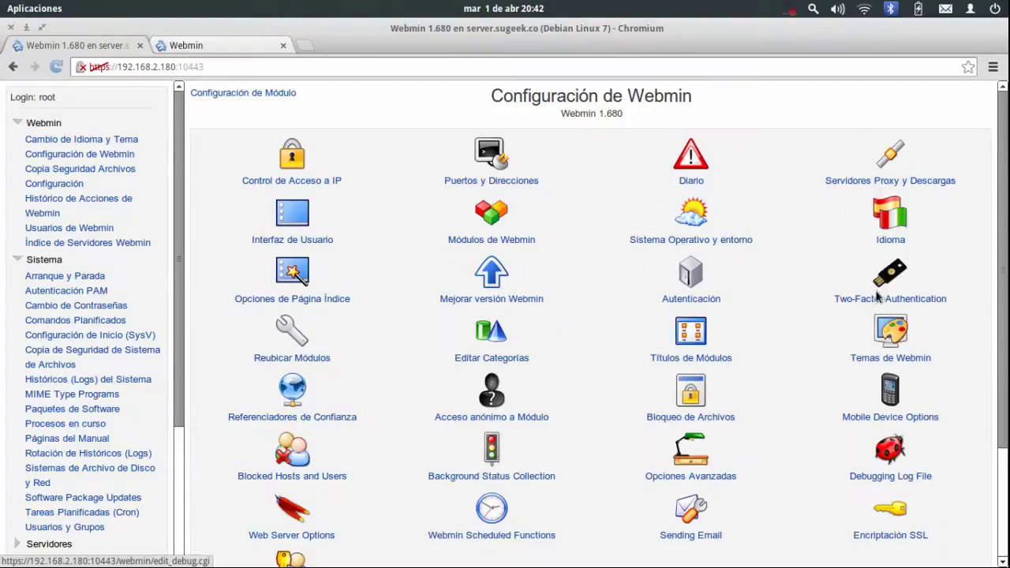
scroll(499, 409, "down", 4)
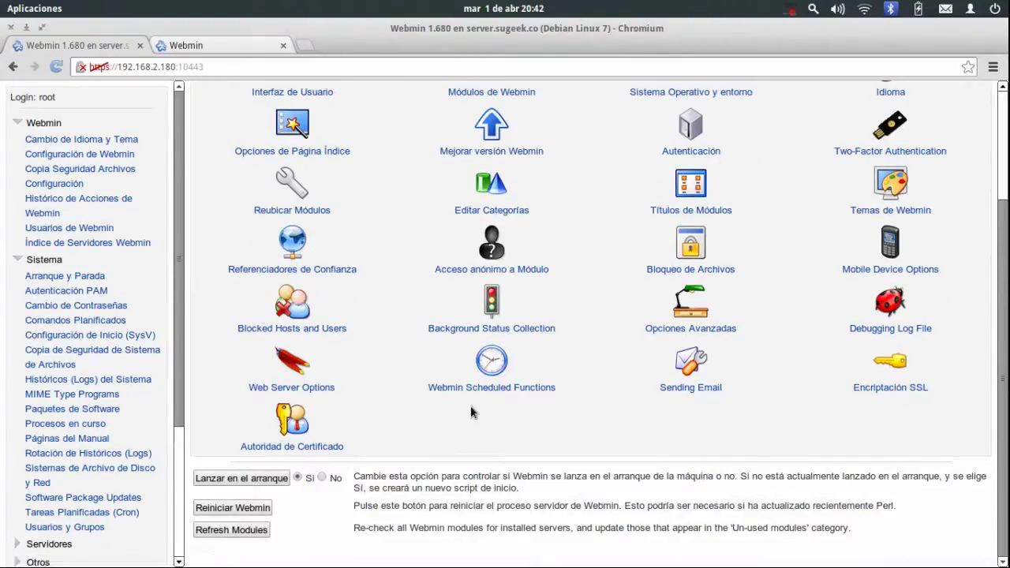
left_click(66, 200)
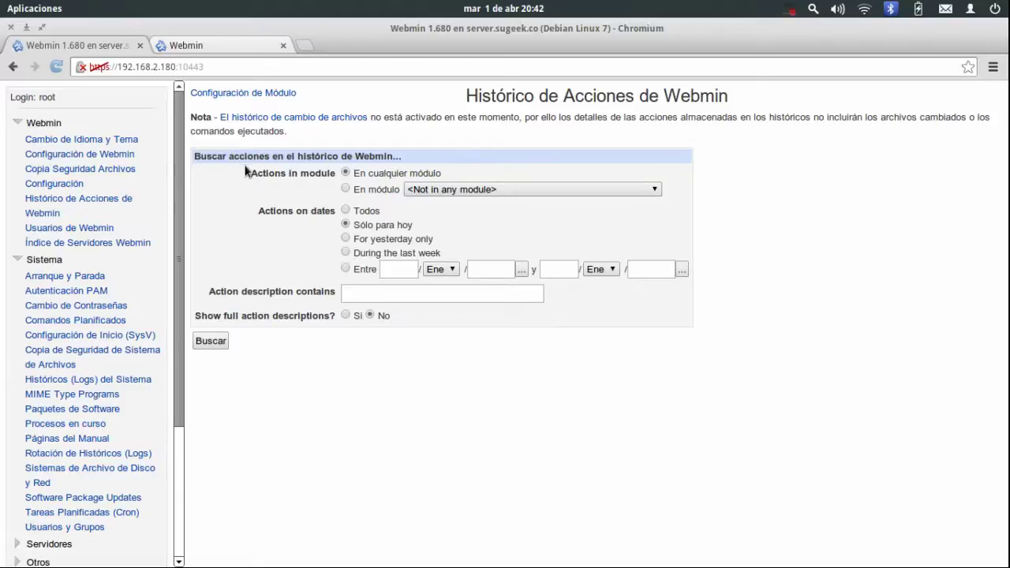
Look over the action log search form and its module list without changing anything.
left_click_drag(252, 172, 333, 174)
left_click(325, 199)
left_click(497, 190)
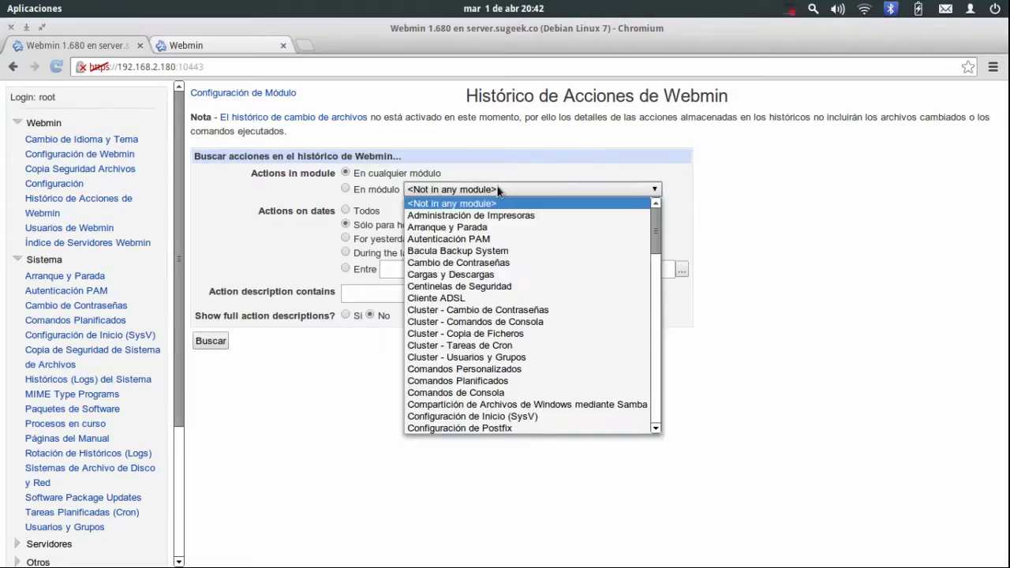
left_click(771, 188)
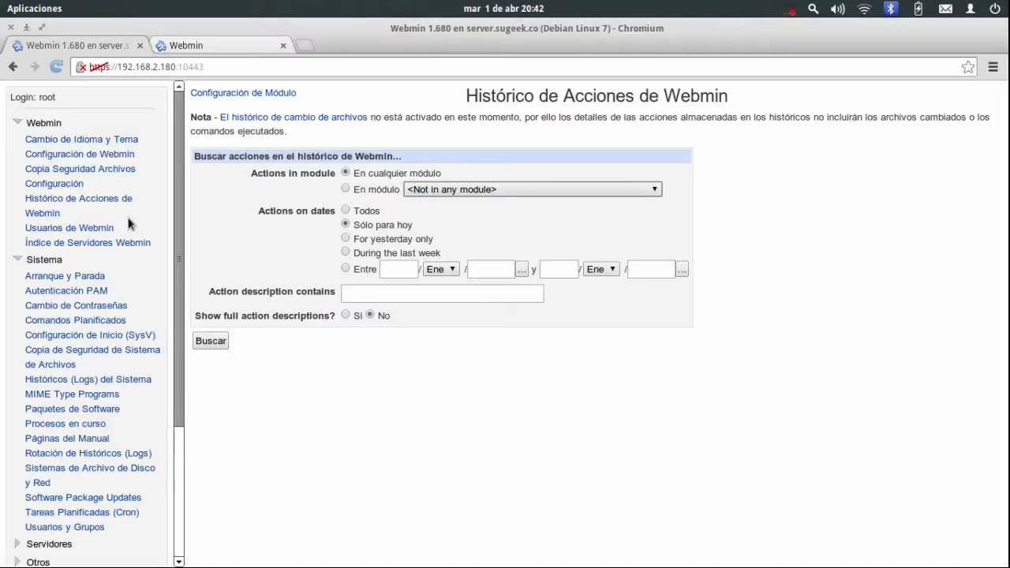
Open Usuarios de Webmin and collapse the Webmin category in the sidebar.
left_click(106, 229)
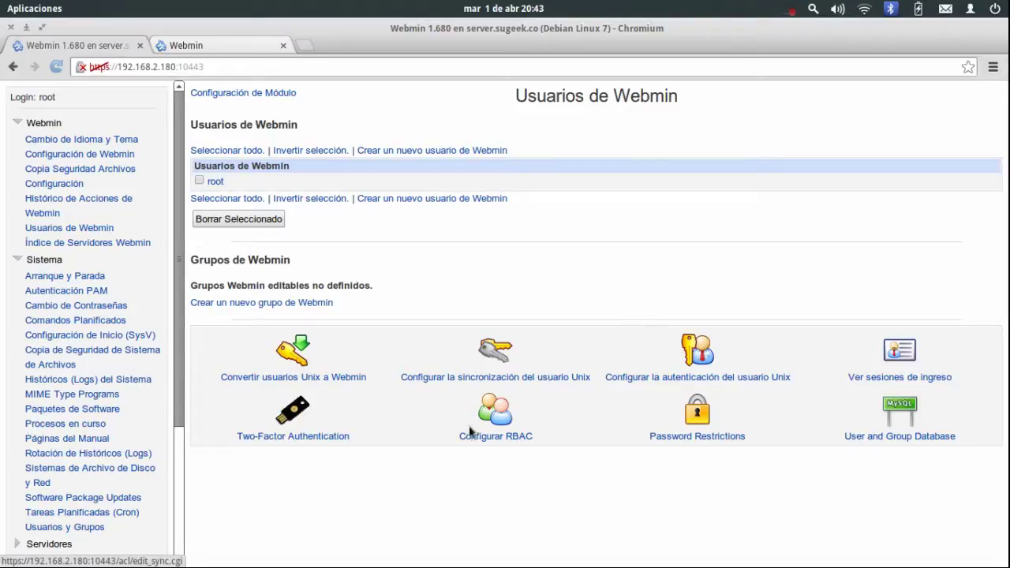
left_click(18, 126)
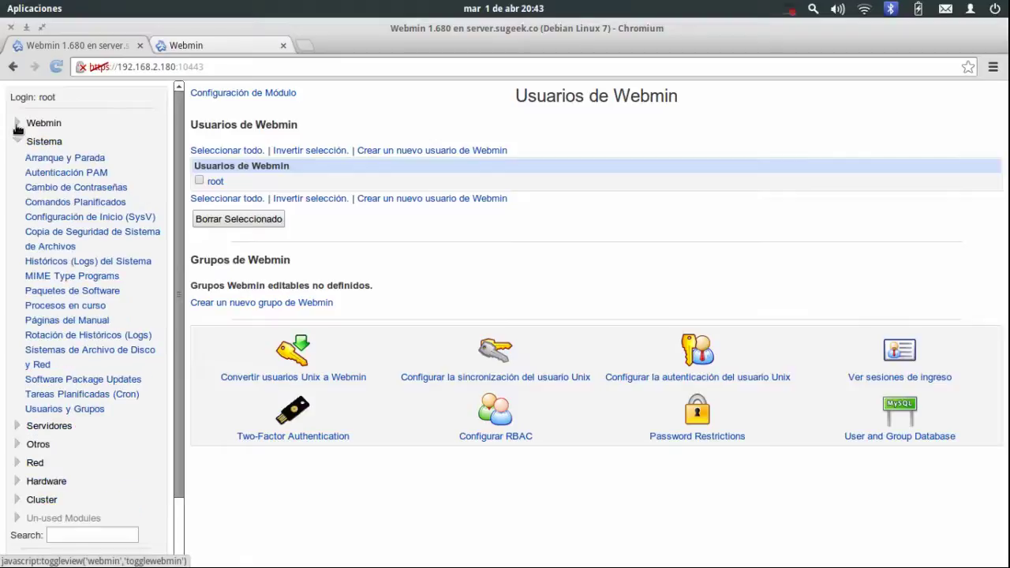
left_click(18, 125)
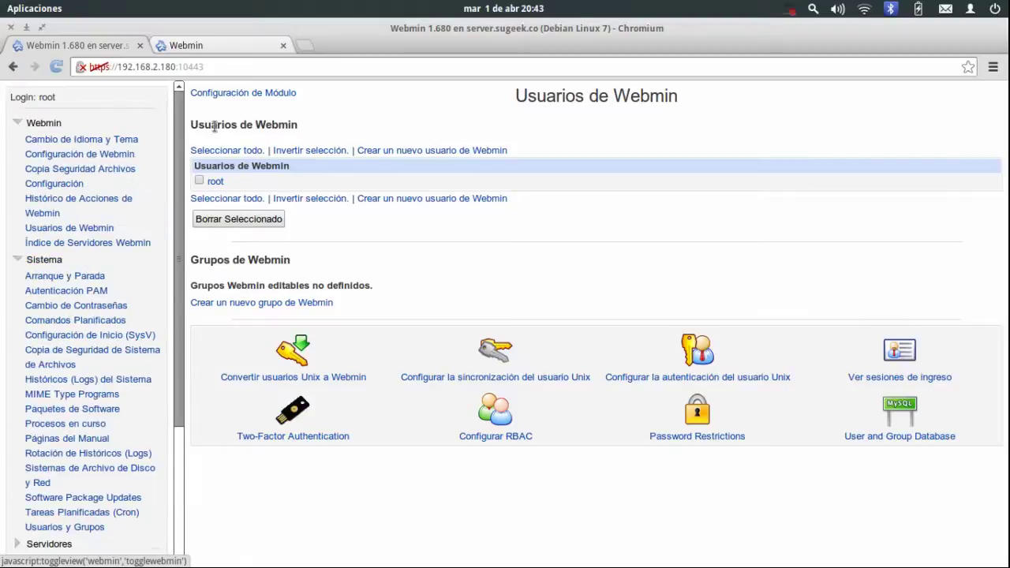
left_click(21, 127)
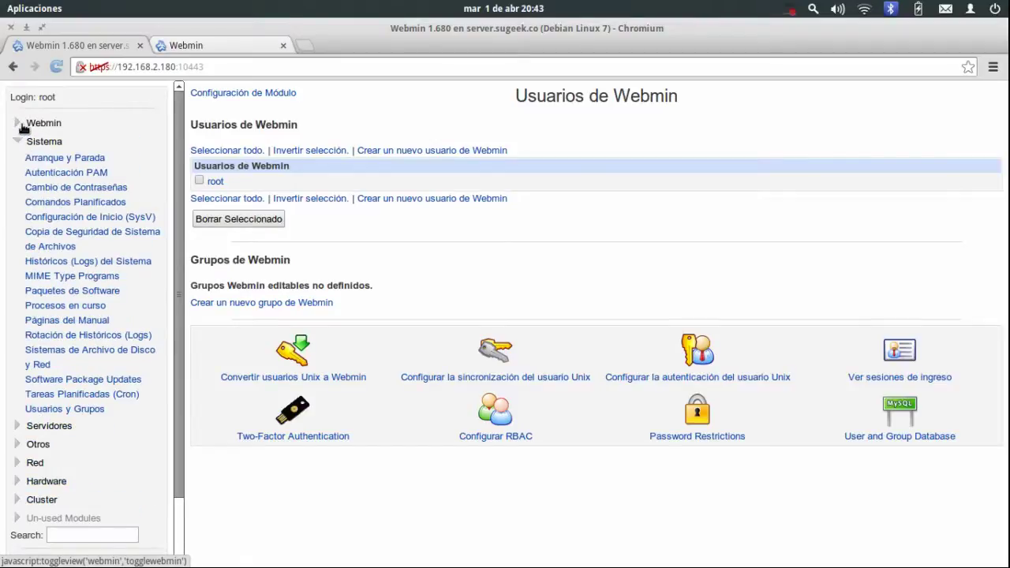
left_click(71, 164)
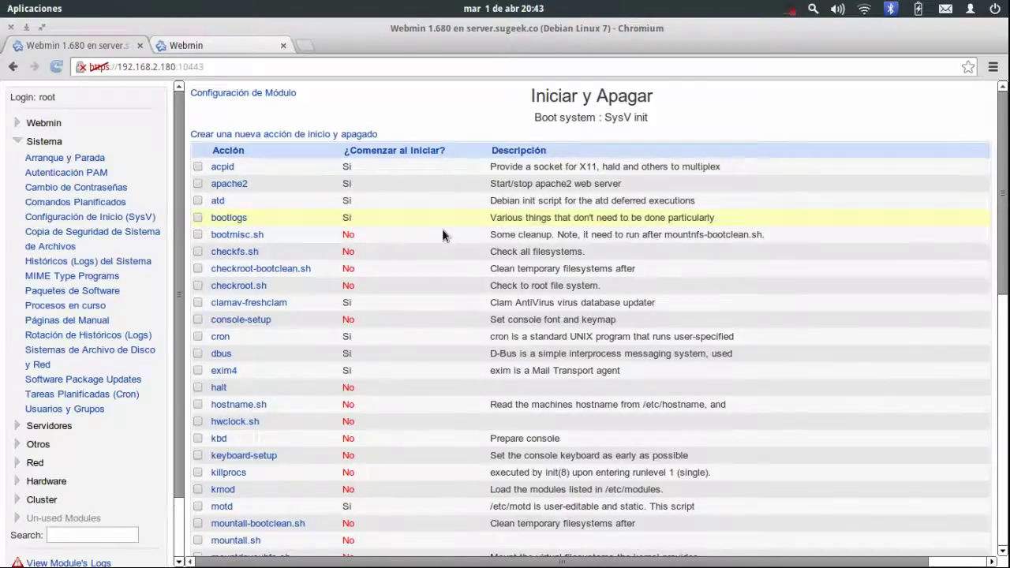
scroll(442, 235, "down", 10)
scroll(442, 228, "up", 2)
scroll(442, 229, "up", 8)
left_click(197, 251)
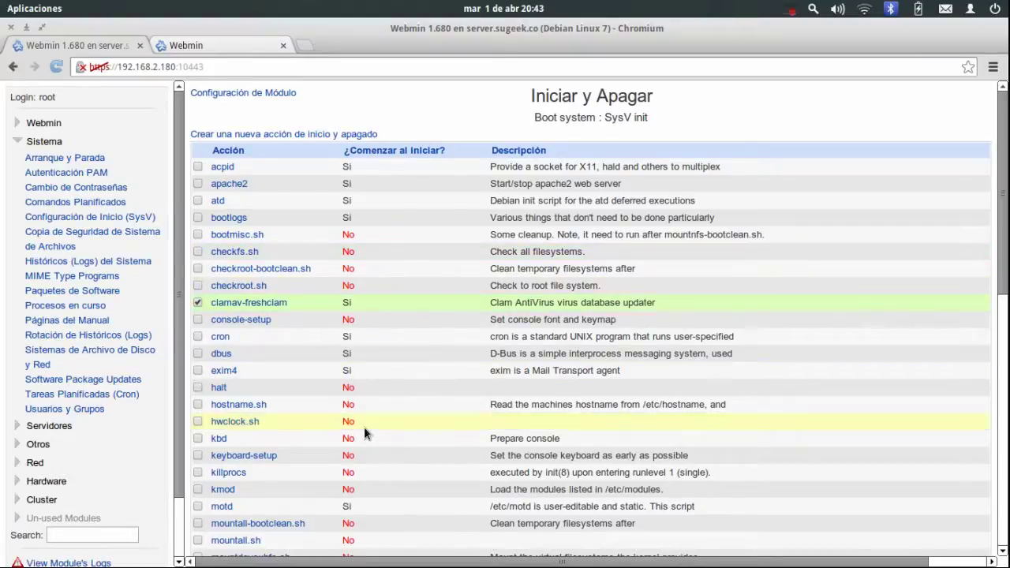
scroll(315, 430, "down", 10)
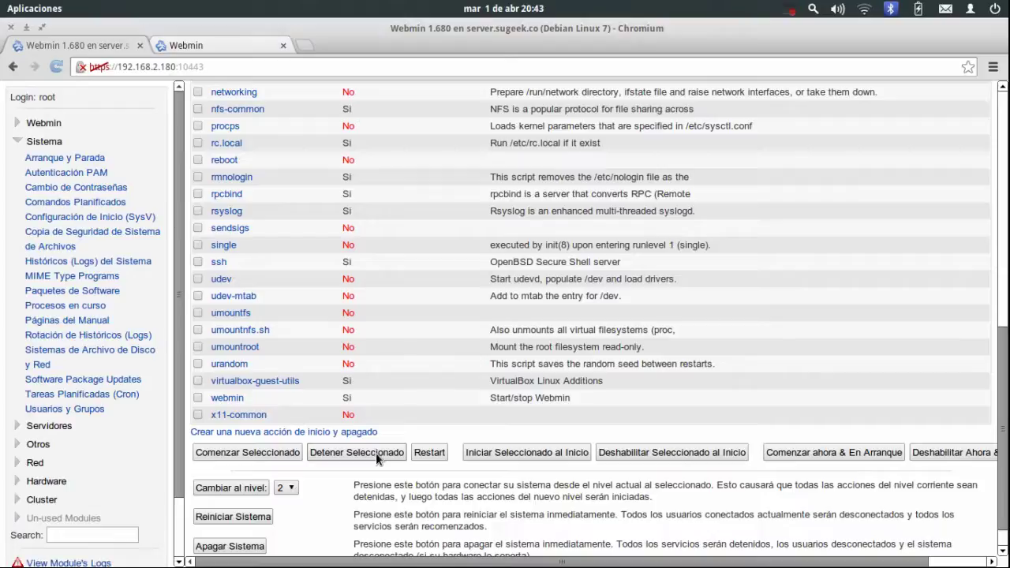
left_click(688, 456)
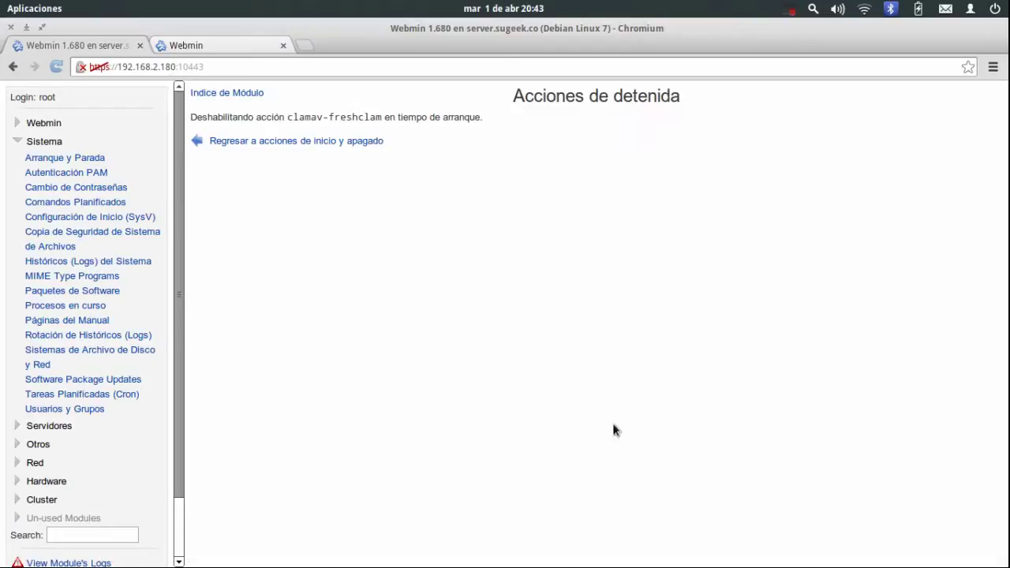
left_click(304, 142)
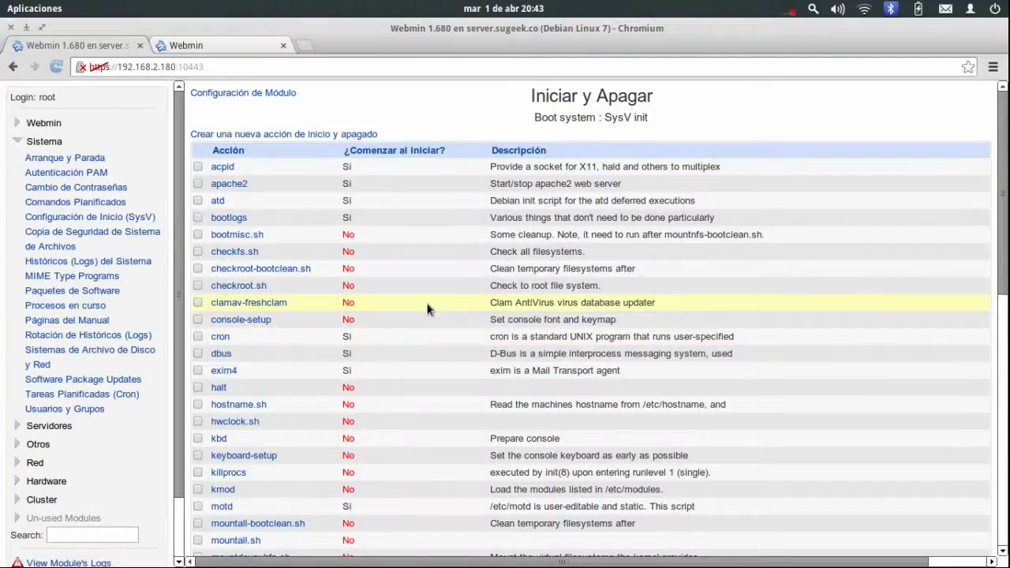
scroll(427, 309, "down", 5)
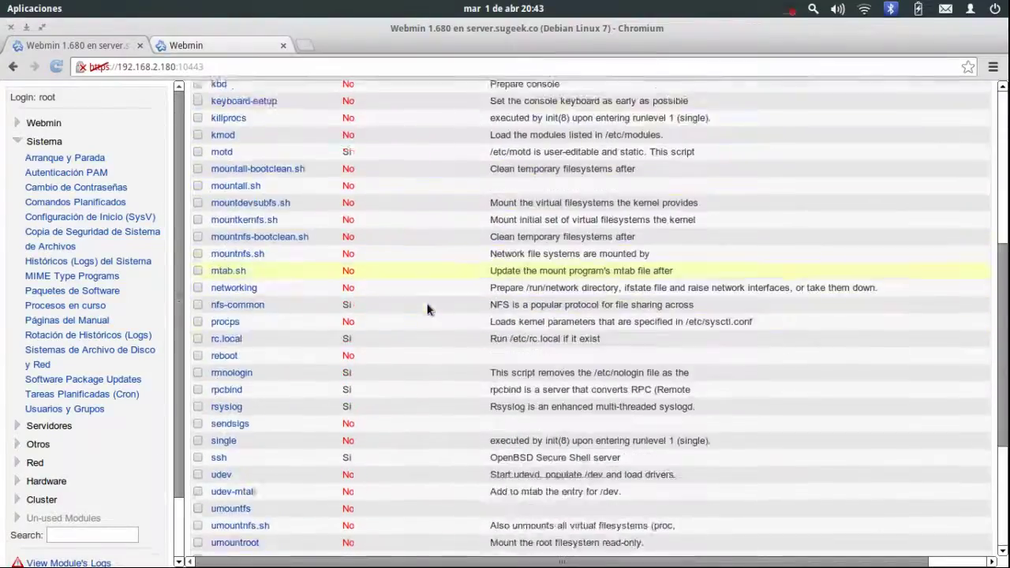
scroll(426, 308, "down", 3)
scroll(429, 303, "up", 10)
scroll(428, 308, "down", 10)
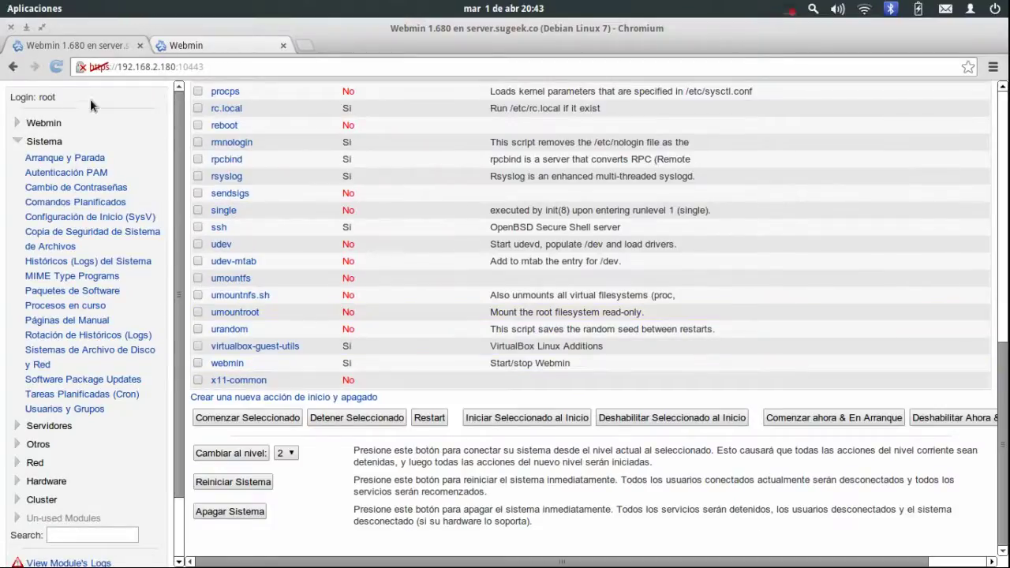
Browse Cambio de Contraseñas and a user's password form, then open Comandos Planificados.
left_click(79, 189)
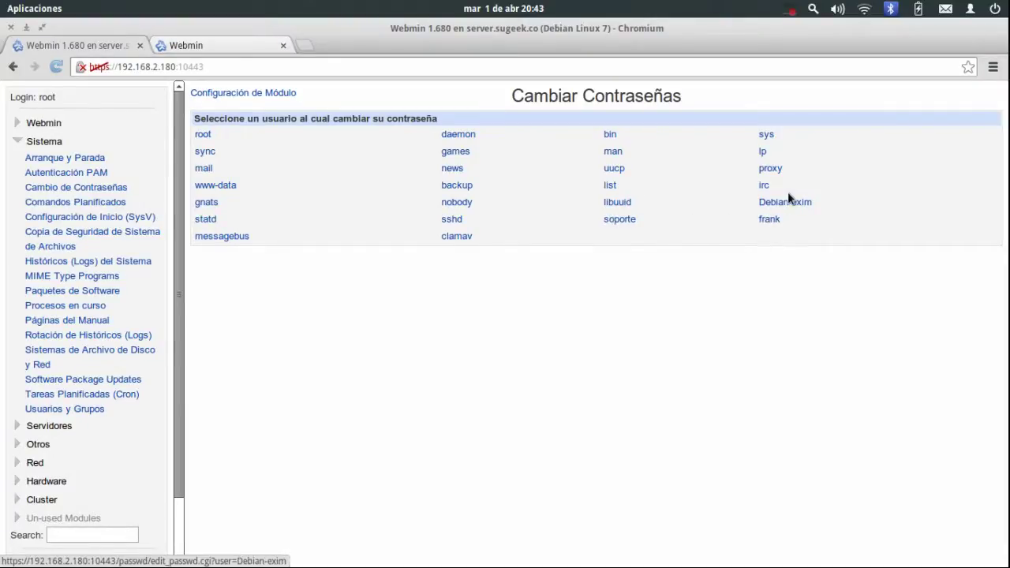
mouse_move(846, 208)
left_mouse_down()
mouse_move(604, 105)
mouse_move(247, 135)
left_mouse_up()
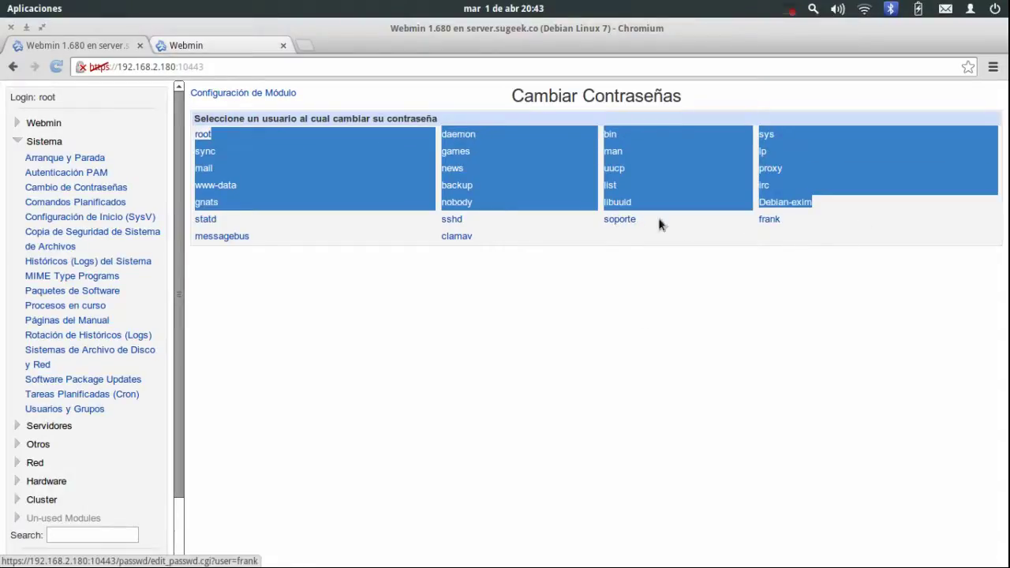
left_click(623, 221)
left_click(268, 279)
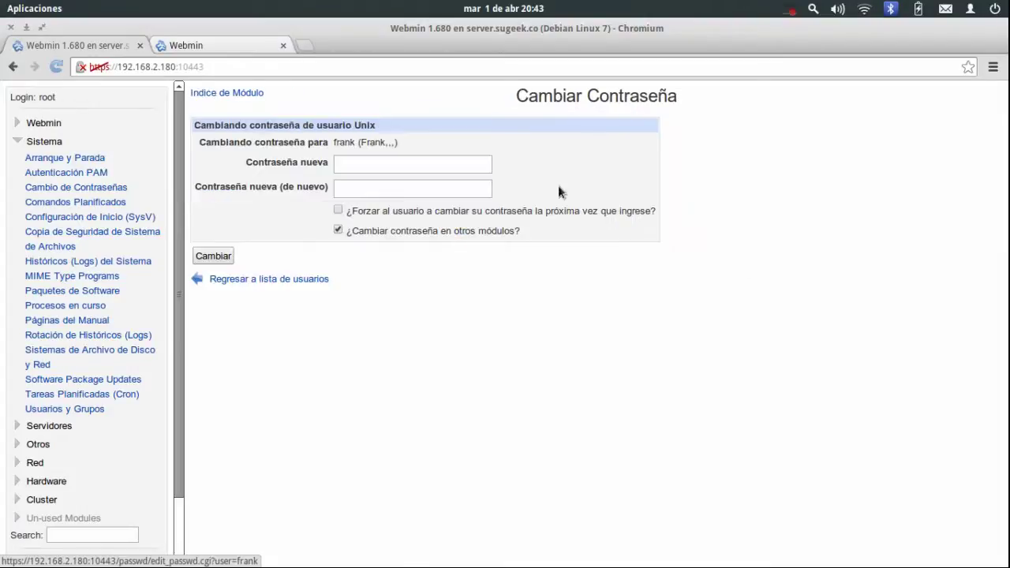
left_click(296, 281)
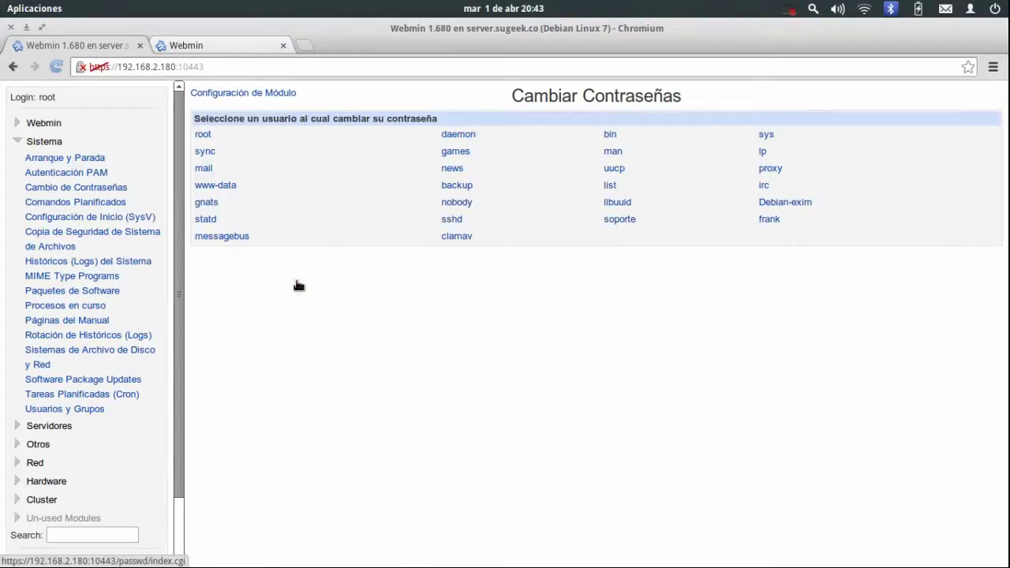
left_click(111, 204)
Click through the run-as user and working directory fields of the scheduled command form.
left_click(374, 146)
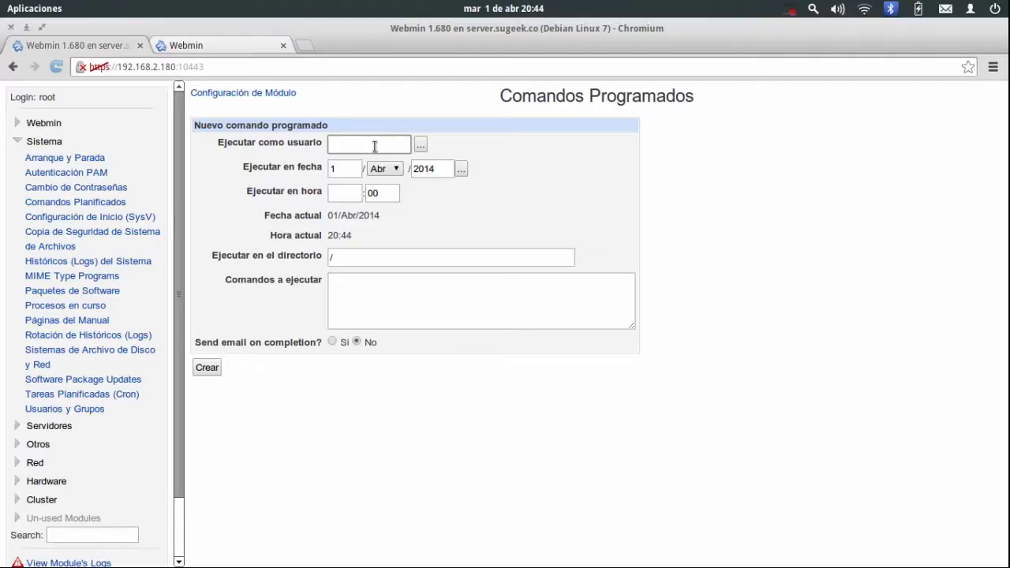
left_click(365, 251)
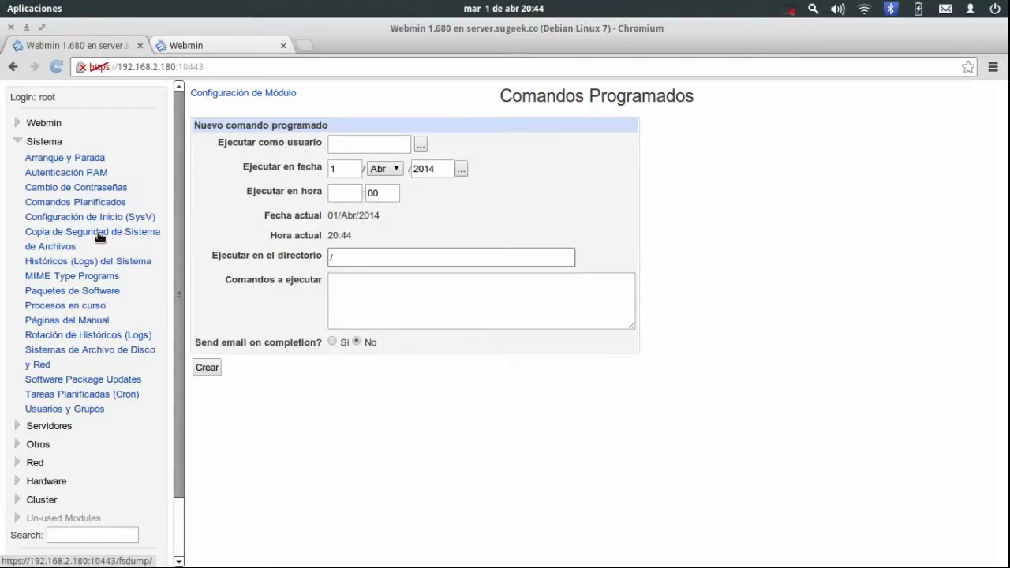
left_click(354, 142)
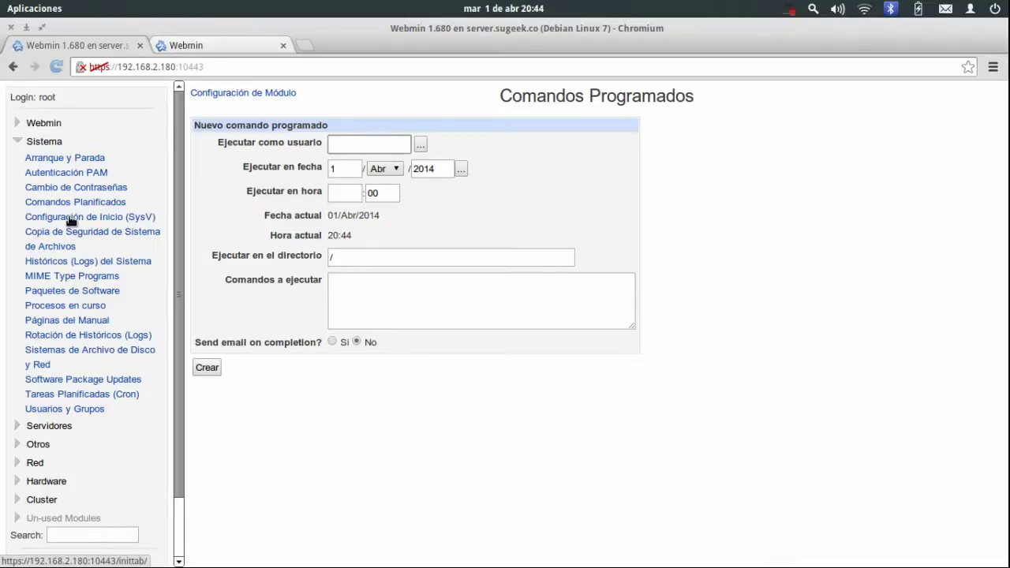
Visit Configuración de Inicio (SysV), Copia de Seguridad de Sistema de Archivos, then Históricos (Logs) del Sistema.
left_click(69, 220)
left_click(69, 236)
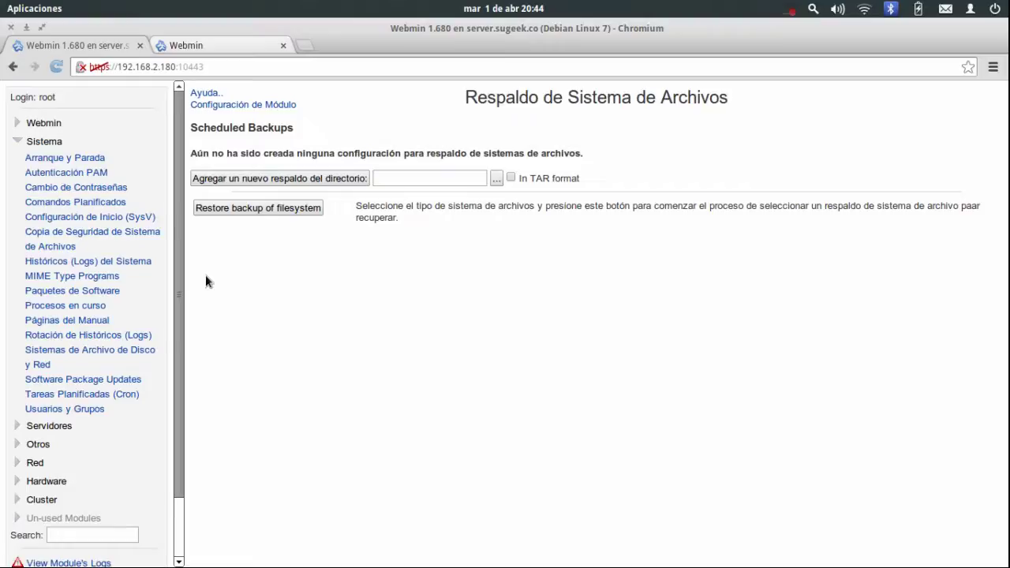
left_click(127, 264)
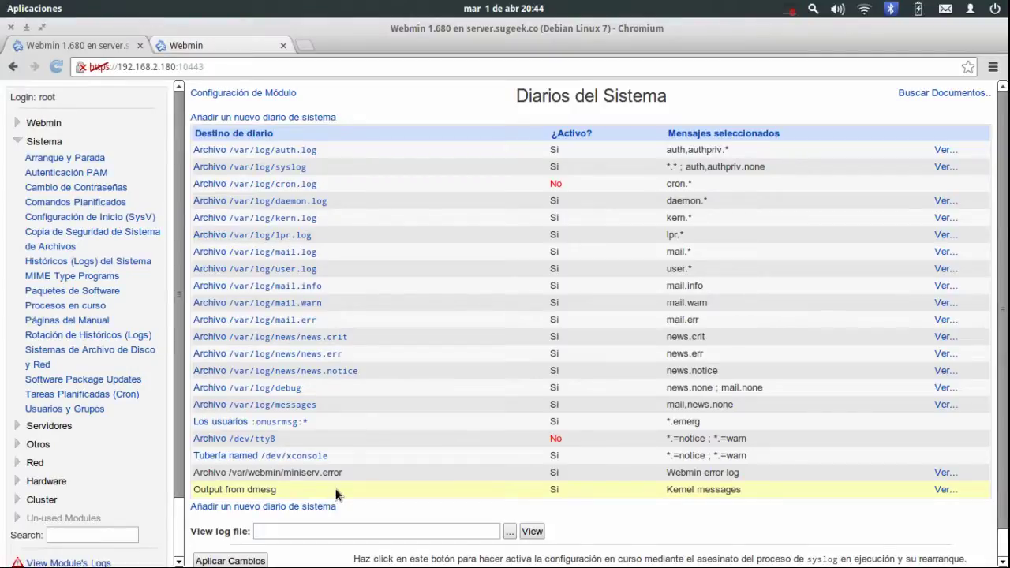
Inspect the /var/log/syslog and /var/log/auth.log entries and view the auth.log file.
left_click(285, 168)
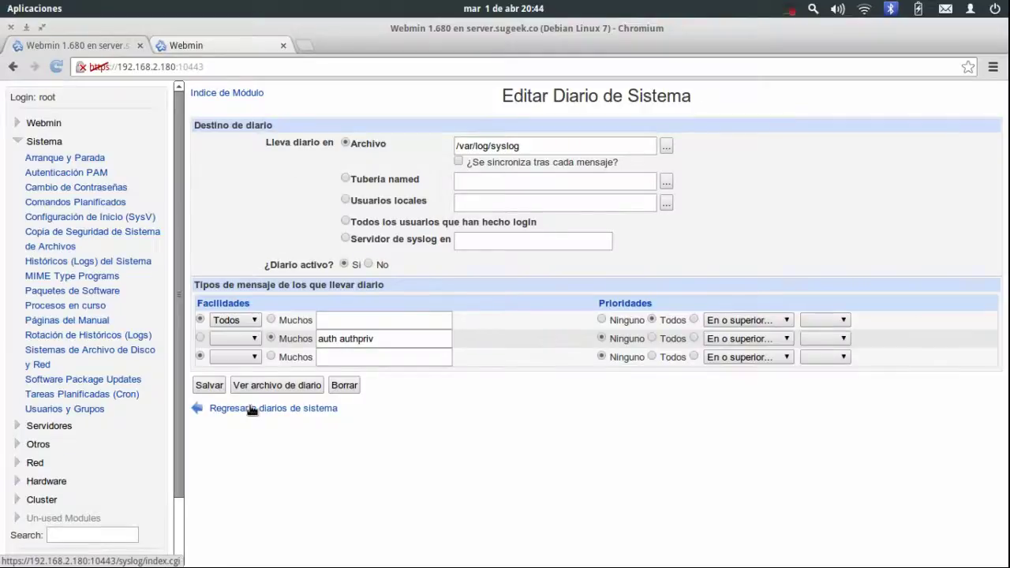
left_click(249, 408)
left_click(313, 155)
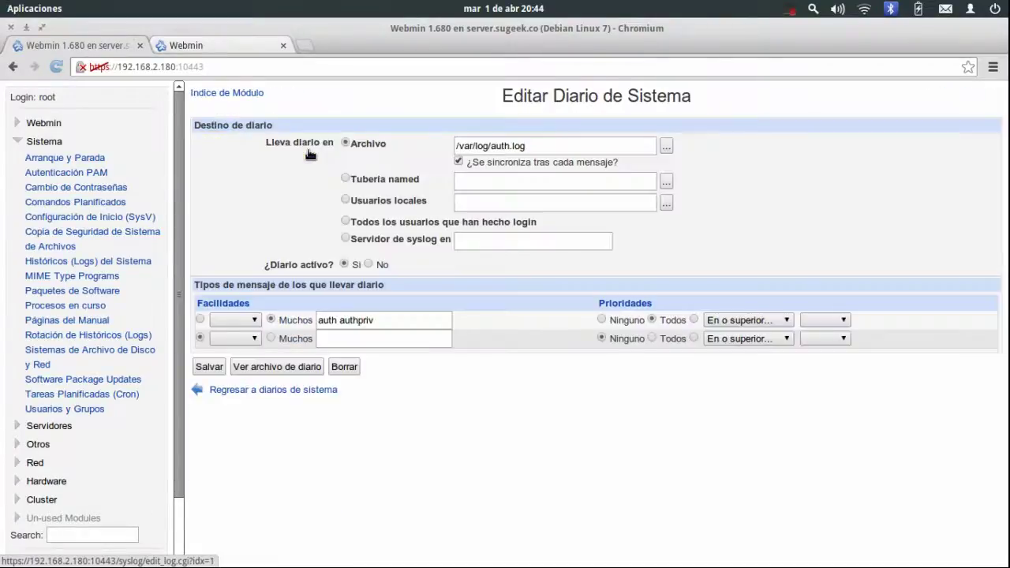
left_click_drag(595, 149, 464, 147)
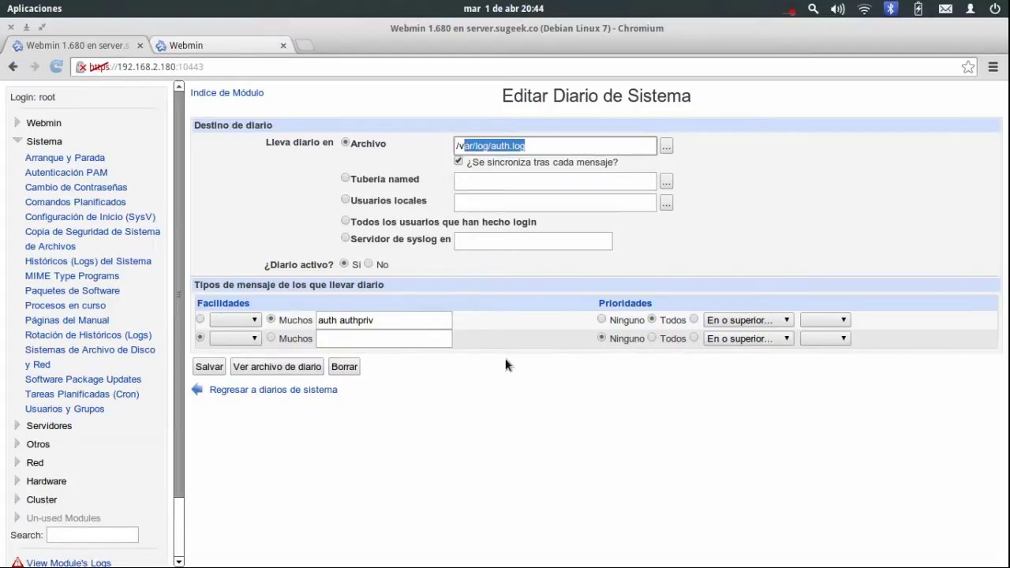
left_click(312, 366)
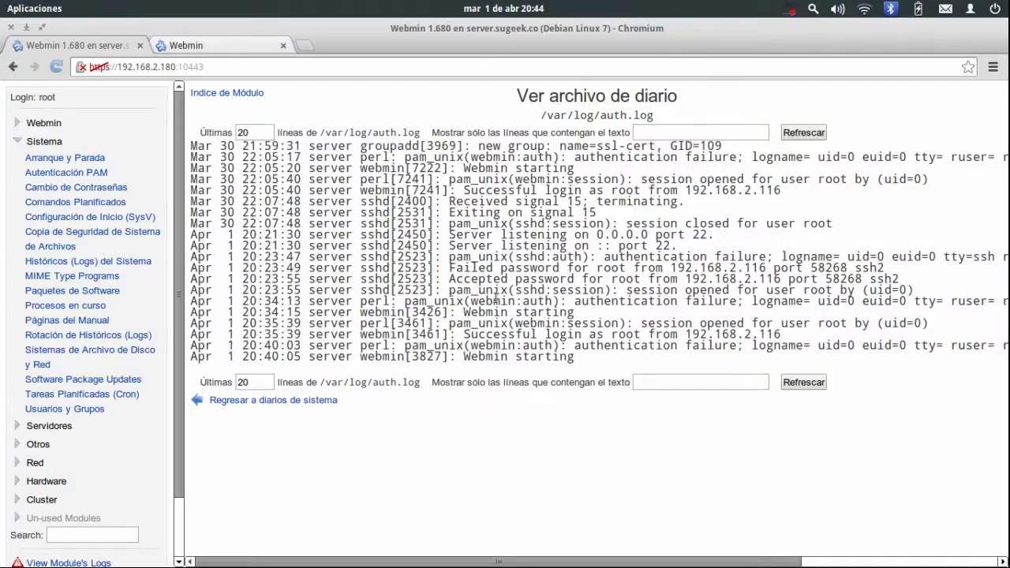
Highlight the auth.log lines and heading, then go to Paquetes de Software.
left_click_drag(614, 353, 241, 140)
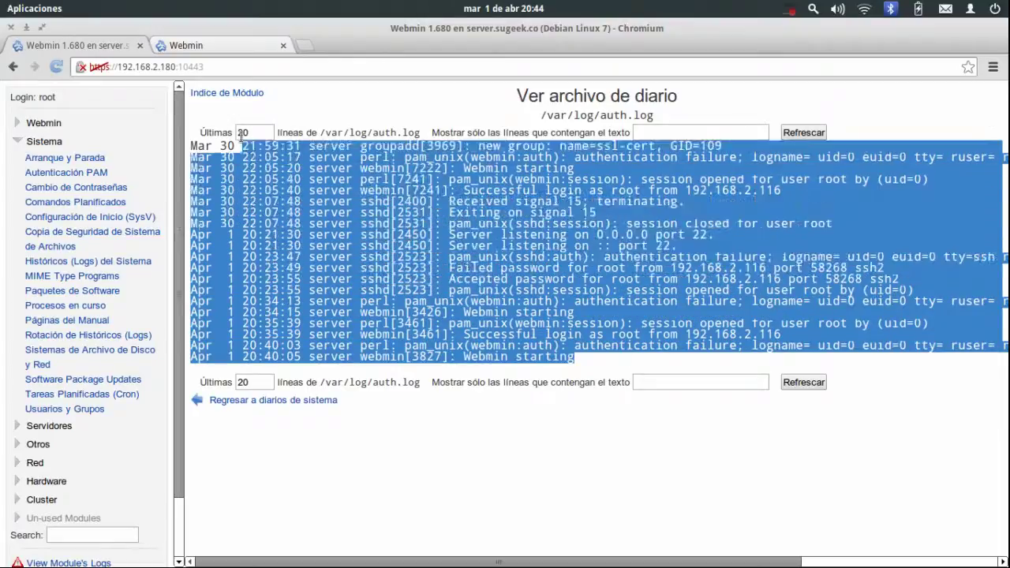
left_click(403, 251)
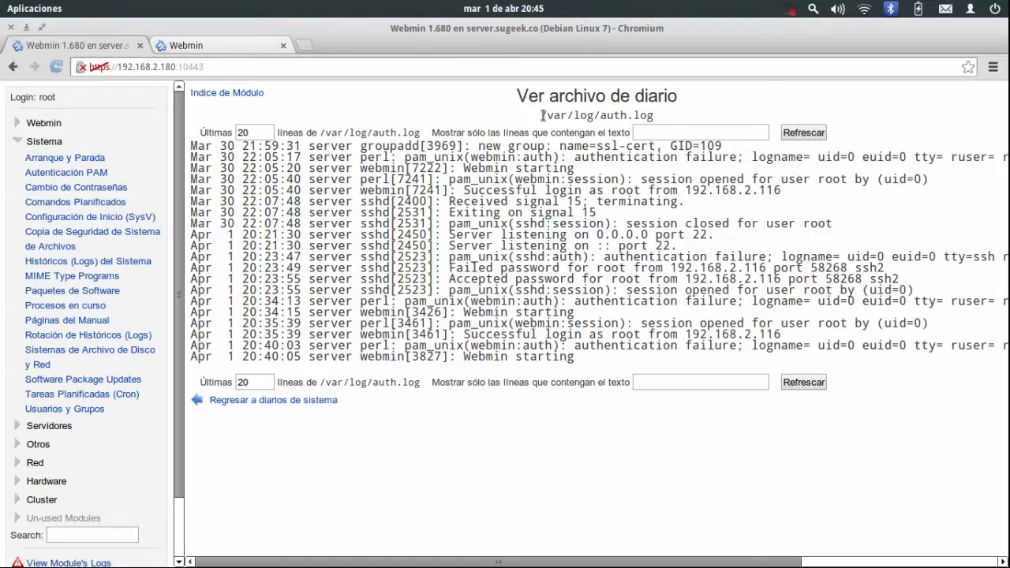
left_click_drag(540, 115, 652, 114)
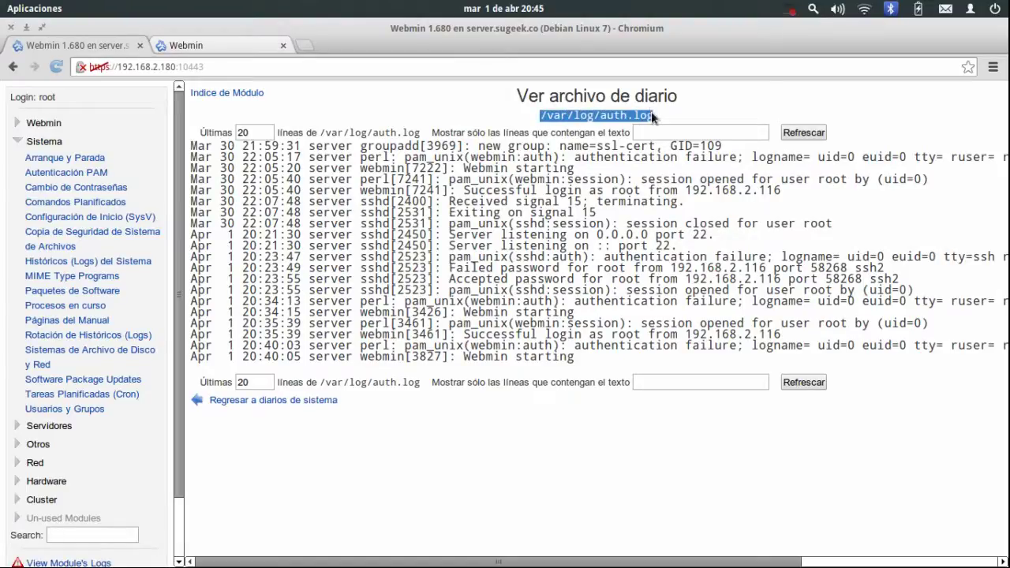
left_click(635, 153)
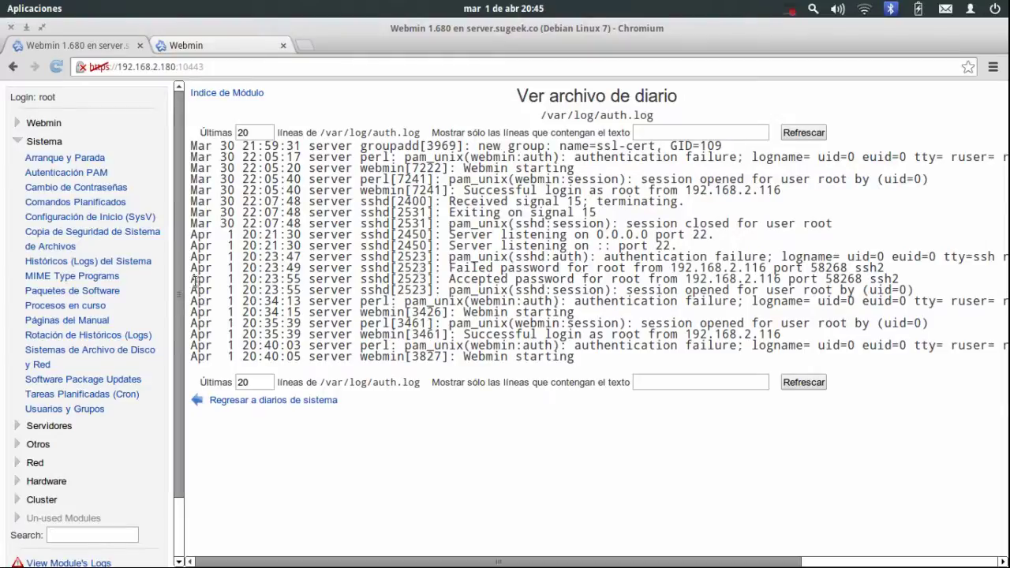
left_click(100, 291)
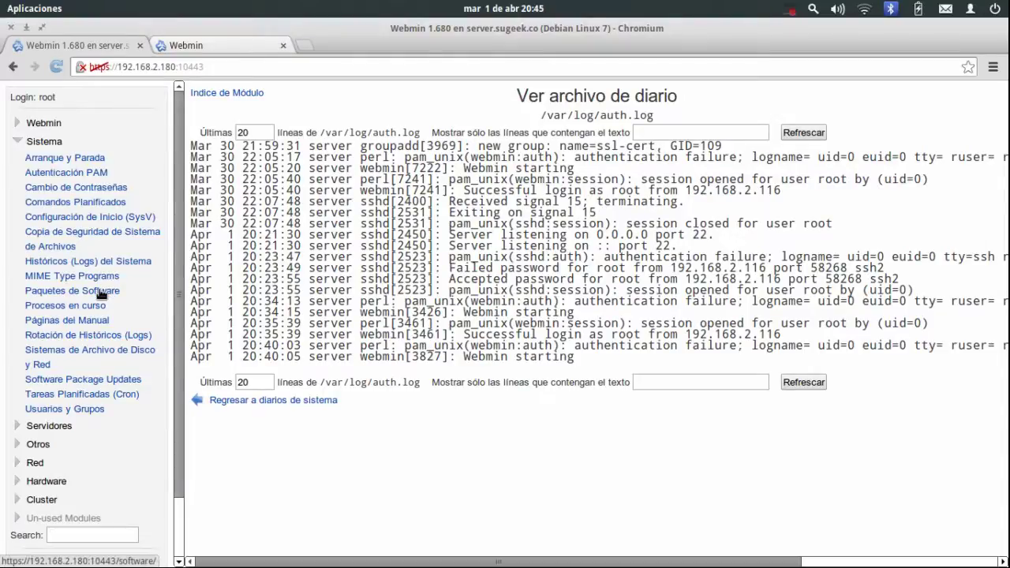
Try the installed-package search and local file options, then select install from URL.
left_click(350, 153)
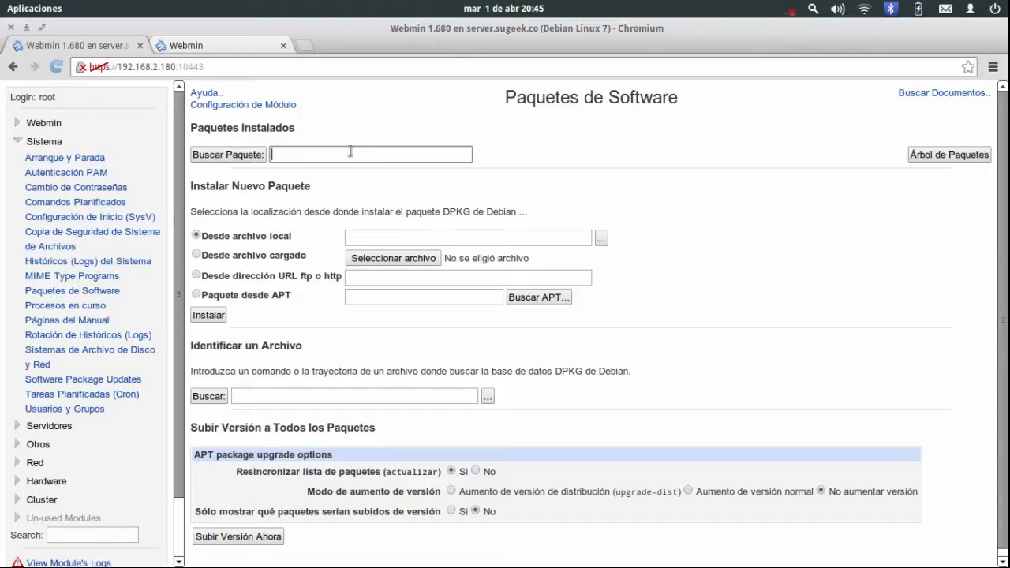
left_click(361, 239)
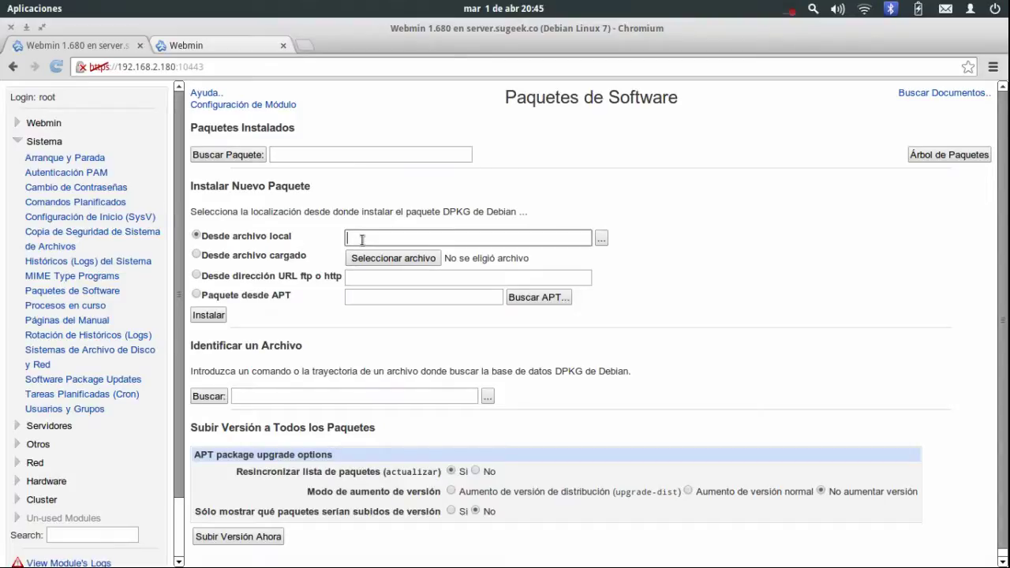
left_click(601, 237)
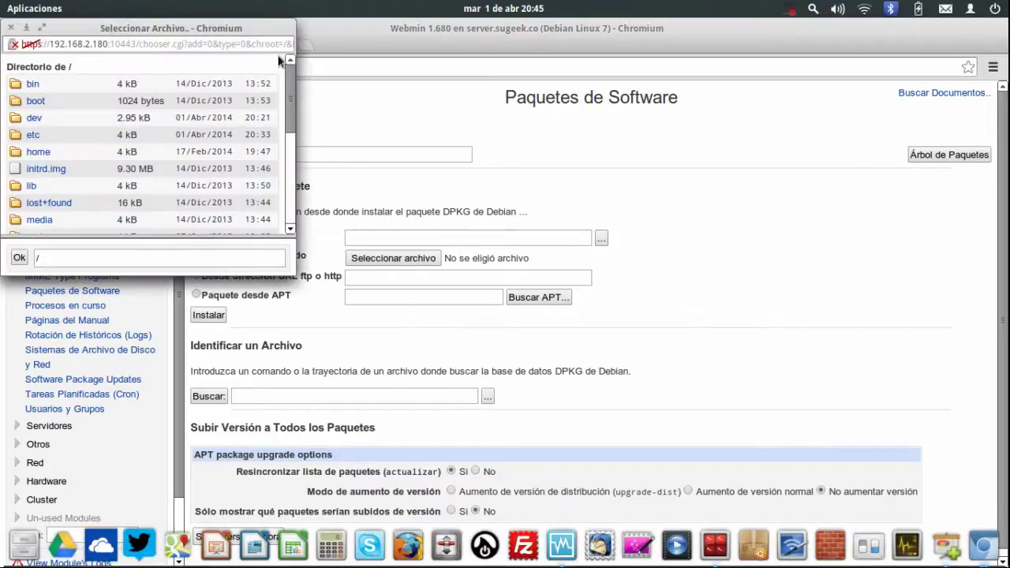
left_click(10, 27)
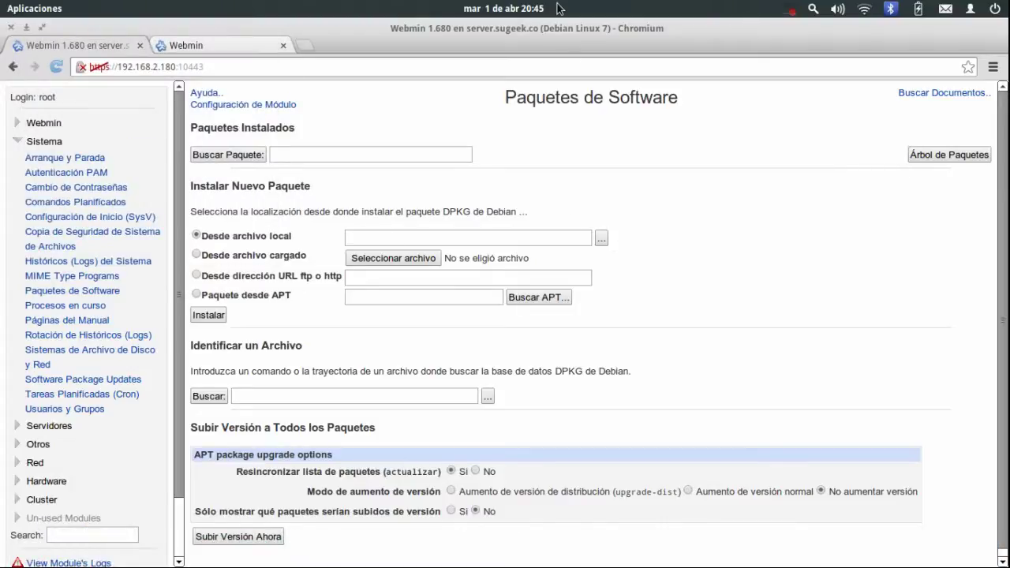
scroll(579, 142, "down", 1)
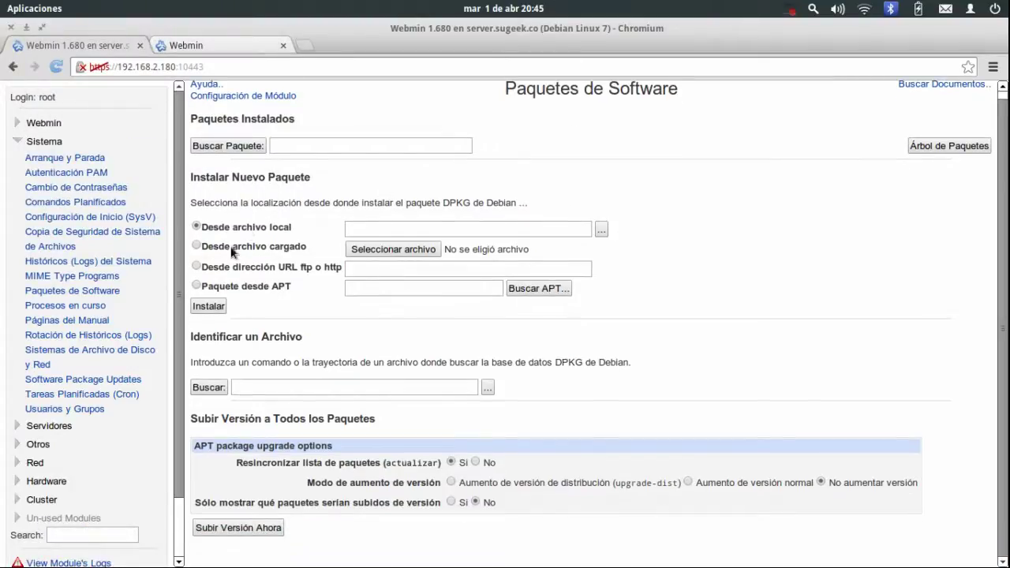
left_click(397, 268)
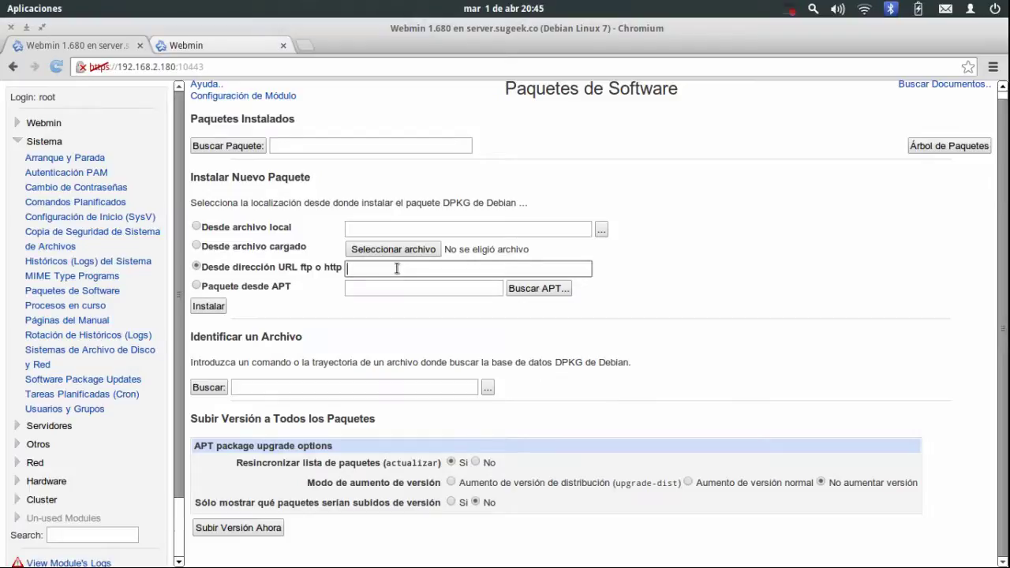
Paste the copied text into the URL field, then delete it.
right_click(541, 272)
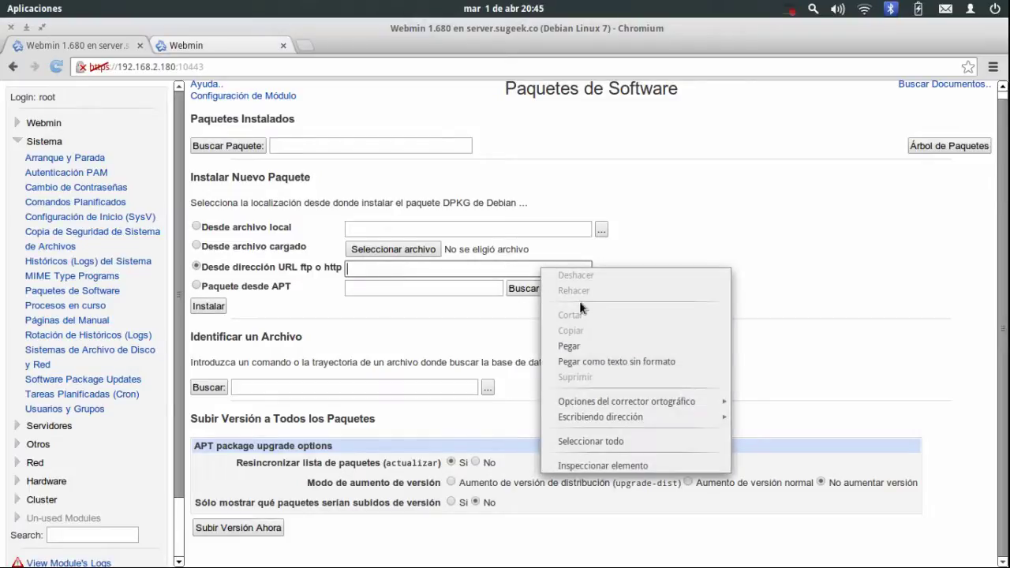
left_click(589, 350)
key("ctrl+a")
key("BackSpace")
Select 'Paquete desde APT' and enter samba as the package name.
left_click(389, 285)
left_click(196, 285)
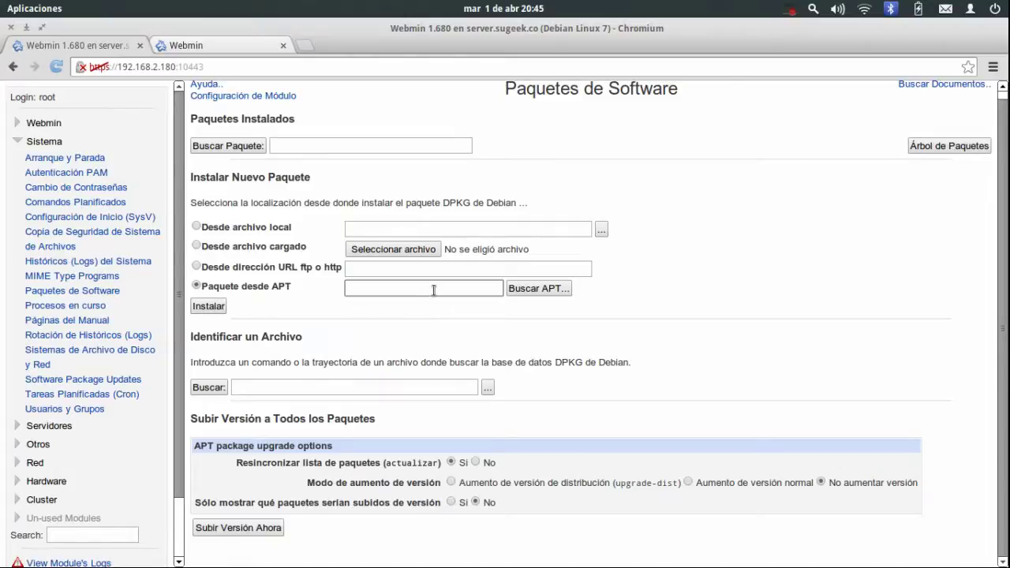
type("samba")
mouse_move(4, 2)
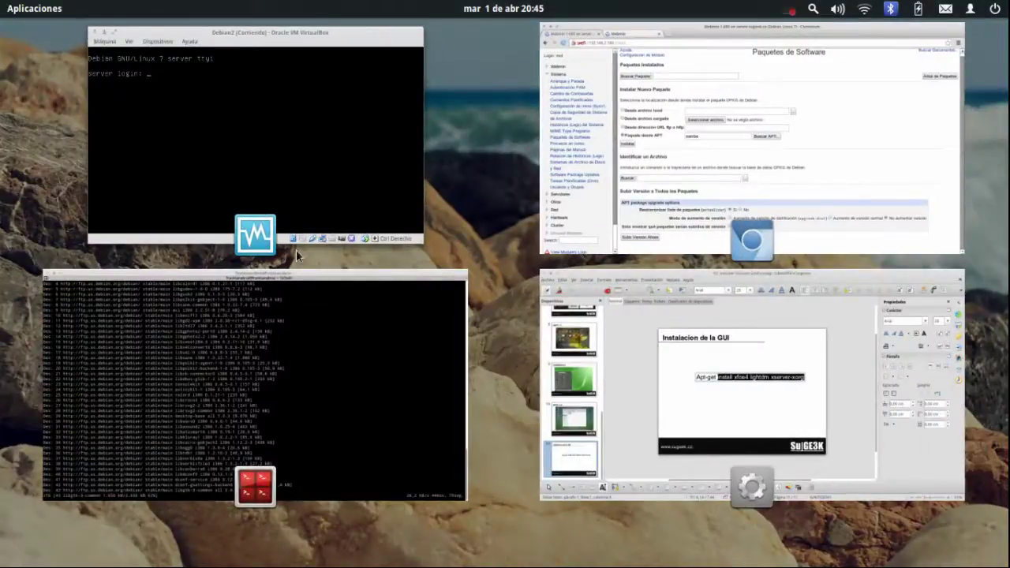
Search the APT packages for samba.
left_click(658, 158)
left_click(534, 289)
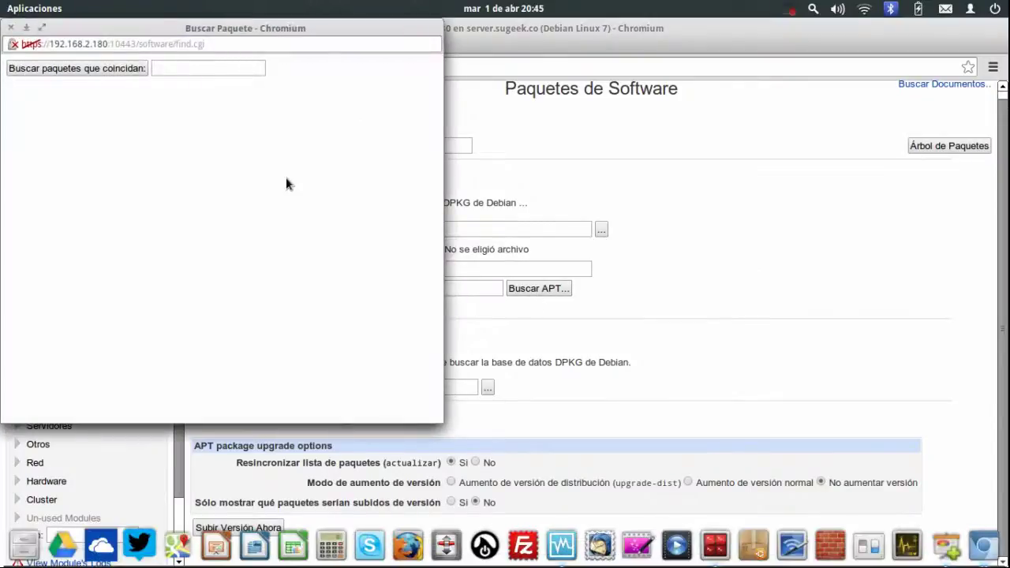
left_click(162, 71)
type("samba")
key("Return")
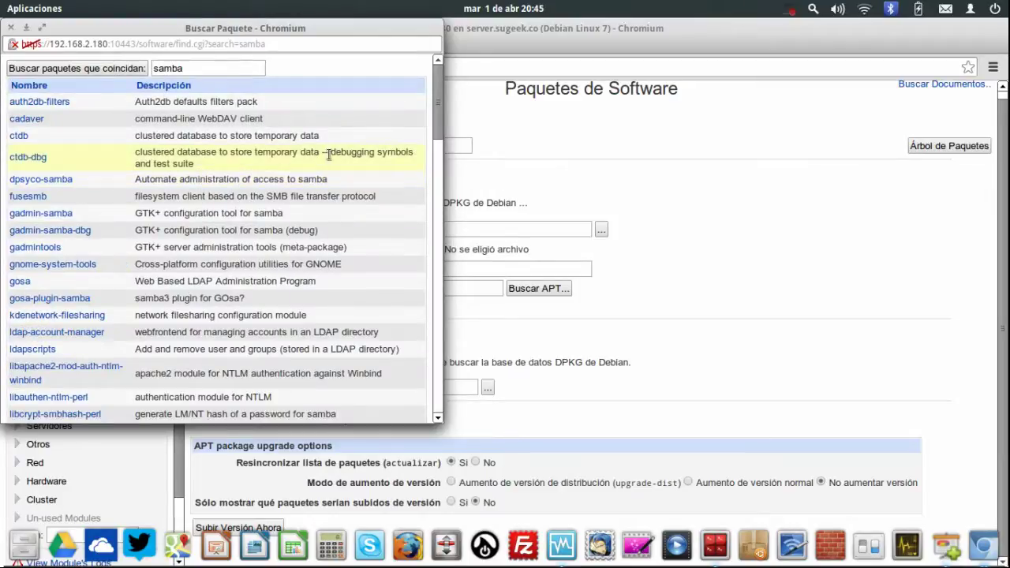
Review the samba search results, close the popup, and start the samba install.
scroll(326, 158, "down", 8)
scroll(327, 158, "down", 6)
scroll(326, 154, "down", 7)
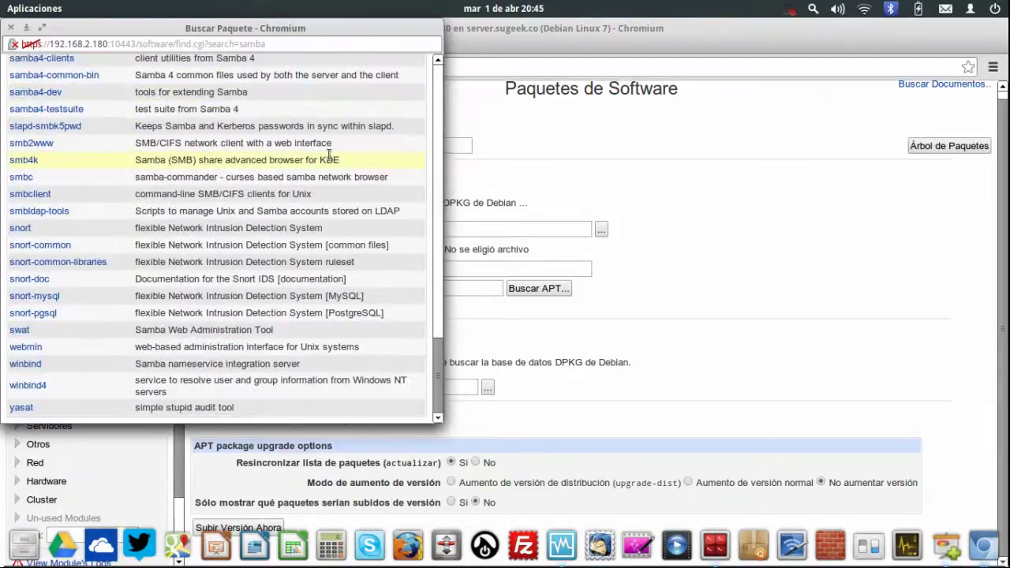
scroll(326, 152, "up", 15)
scroll(327, 152, "up", 6)
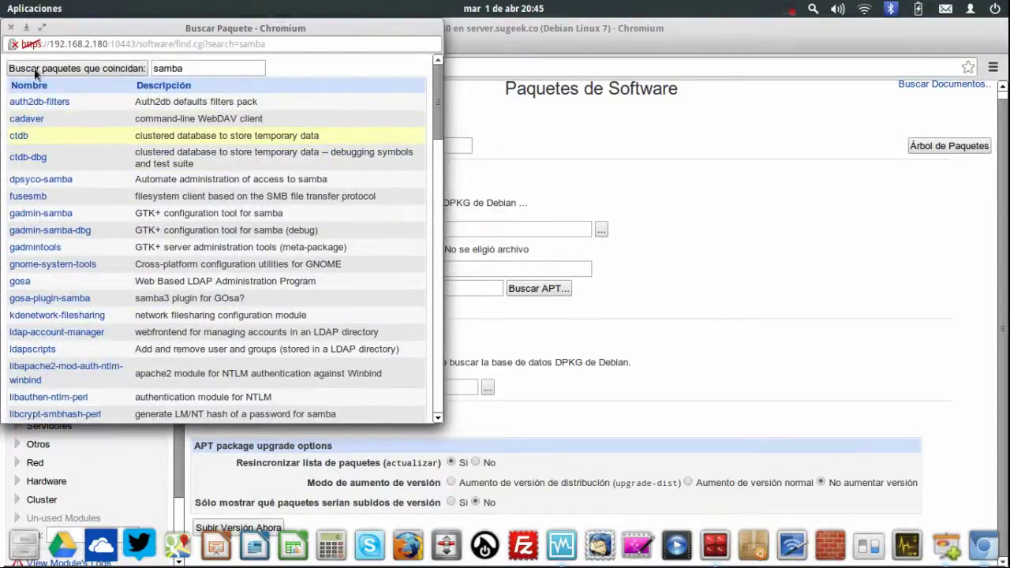
left_click(10, 28)
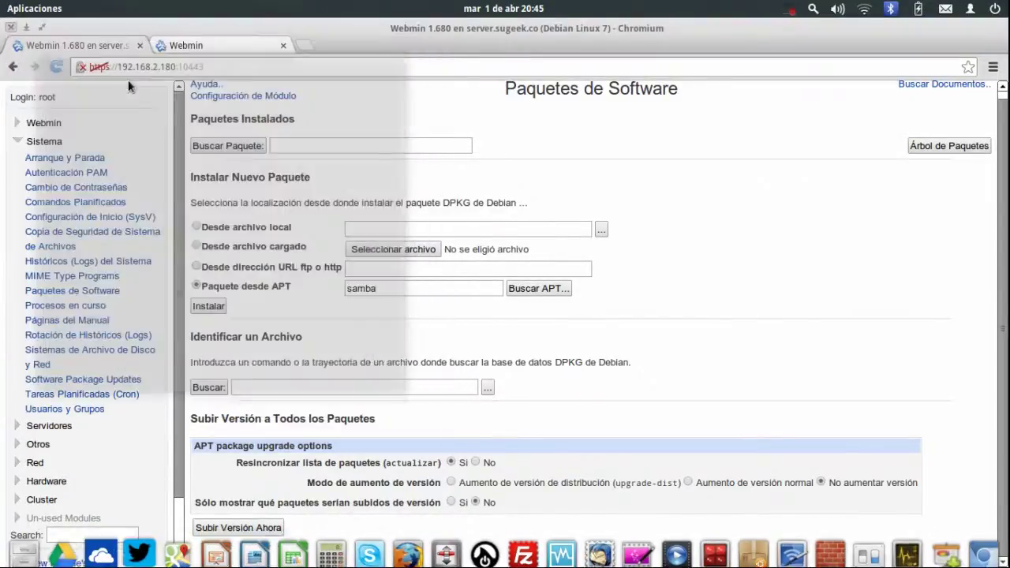
left_click(205, 306)
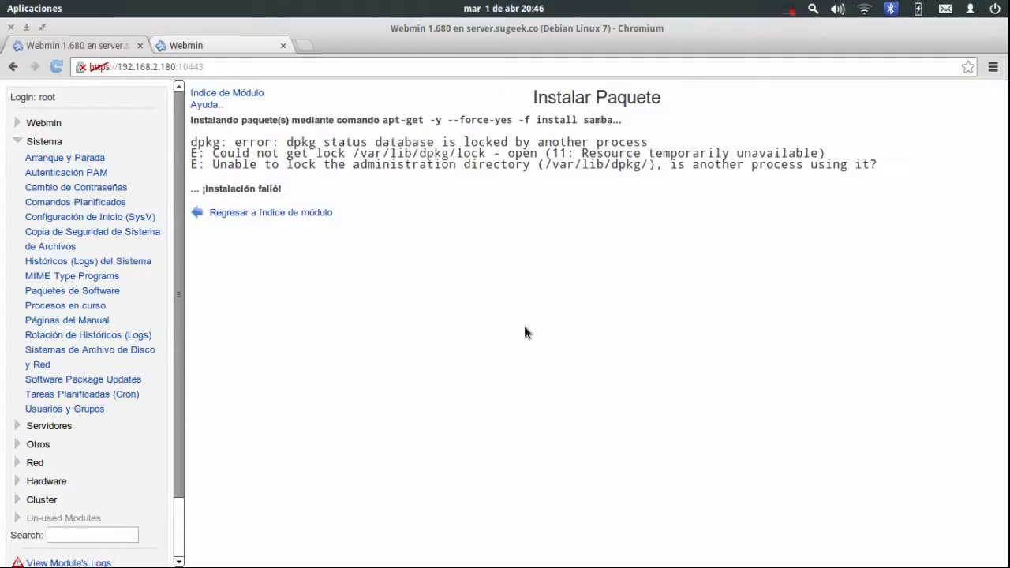
Review the dpkg lock errors from the failed samba install, then browse the running processes.
left_click_drag(192, 141, 813, 153)
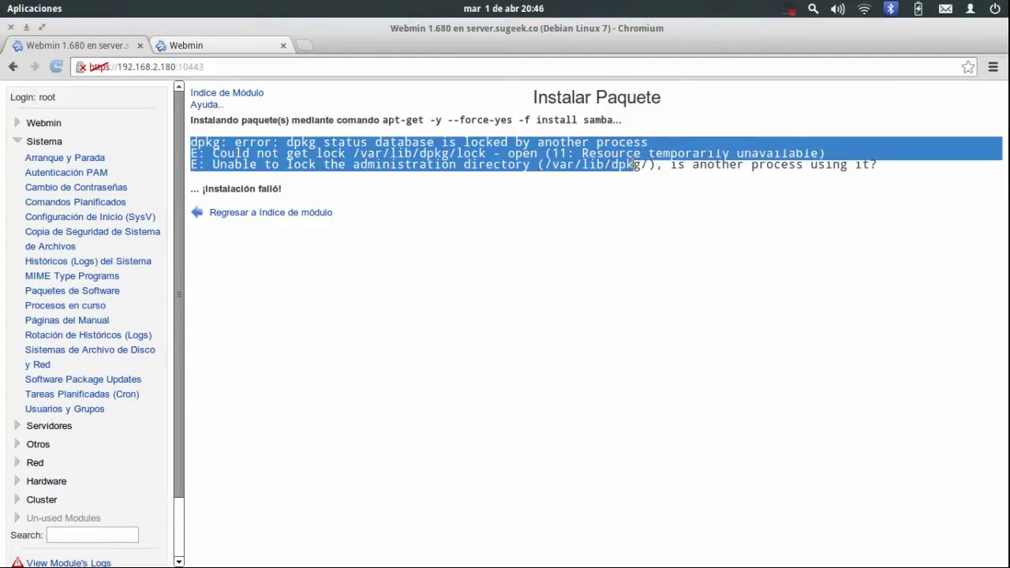
left_click_drag(877, 164, 669, 164)
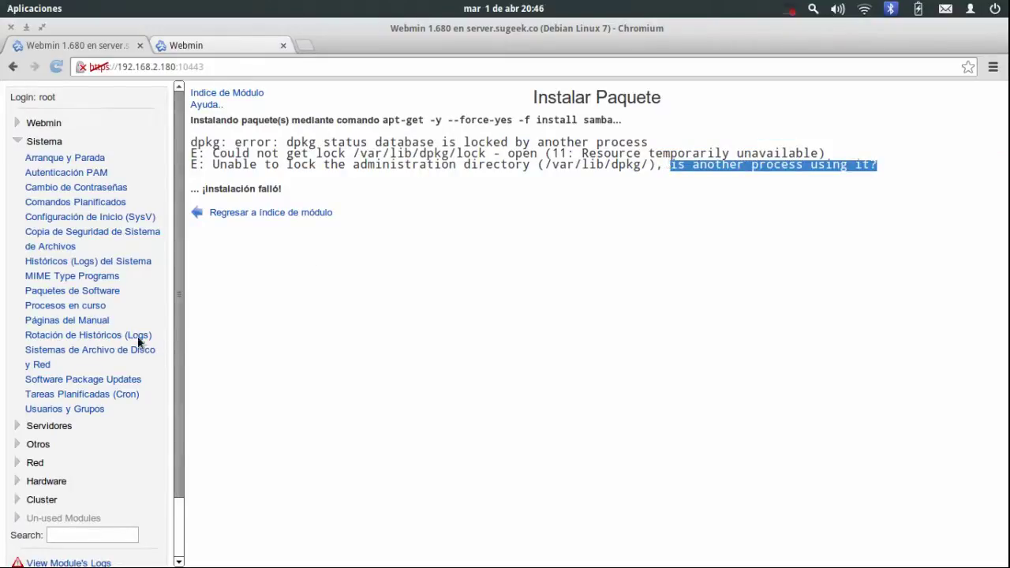
left_click(96, 307)
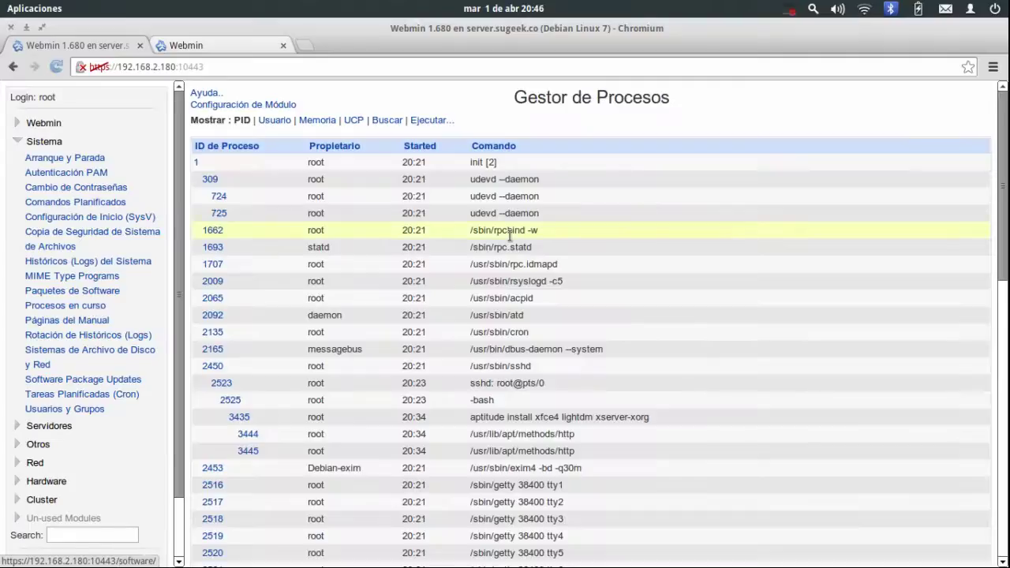
scroll(510, 237, "down", 2)
scroll(510, 236, "down", 7)
scroll(510, 237, "down", 1)
scroll(510, 237, "up", 10)
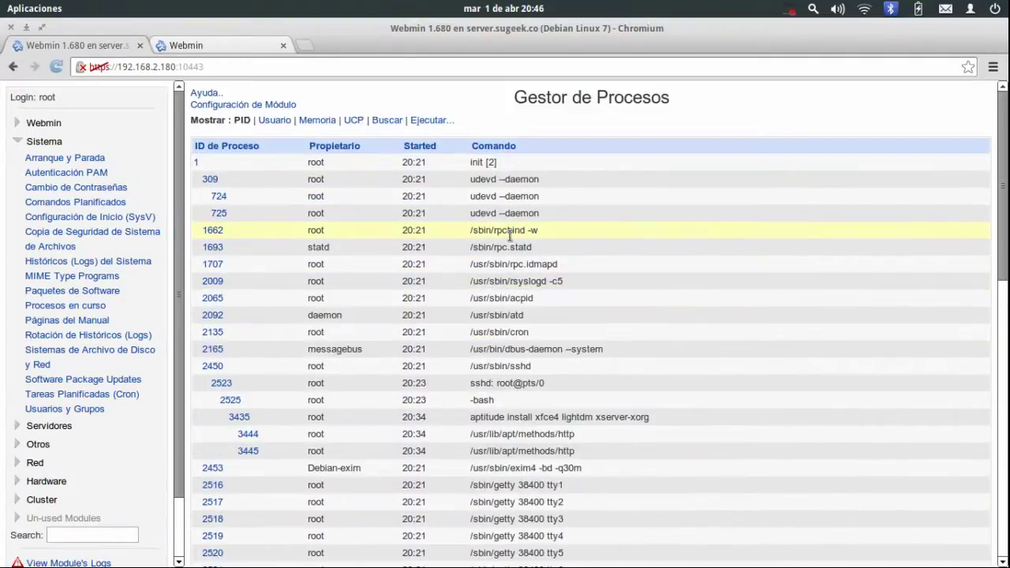
Search the manual pages for ls.
left_click(91, 326)
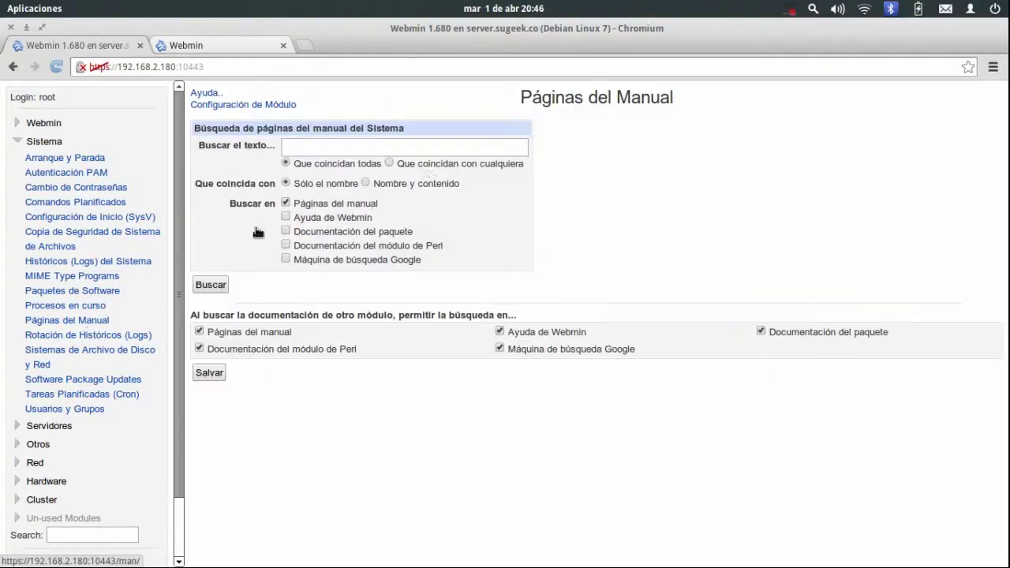
left_click(394, 145)
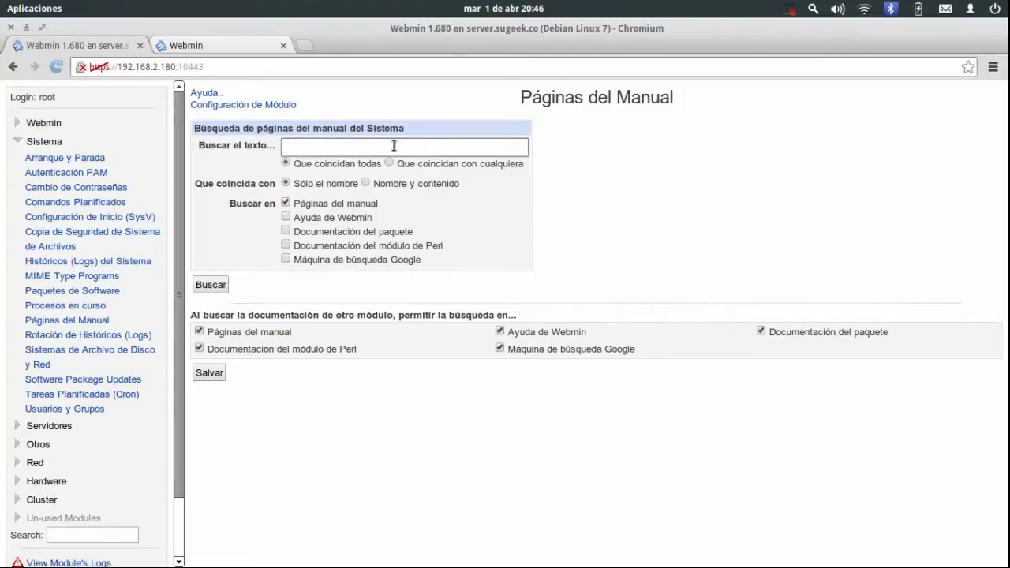
type("ls")
left_click(211, 284)
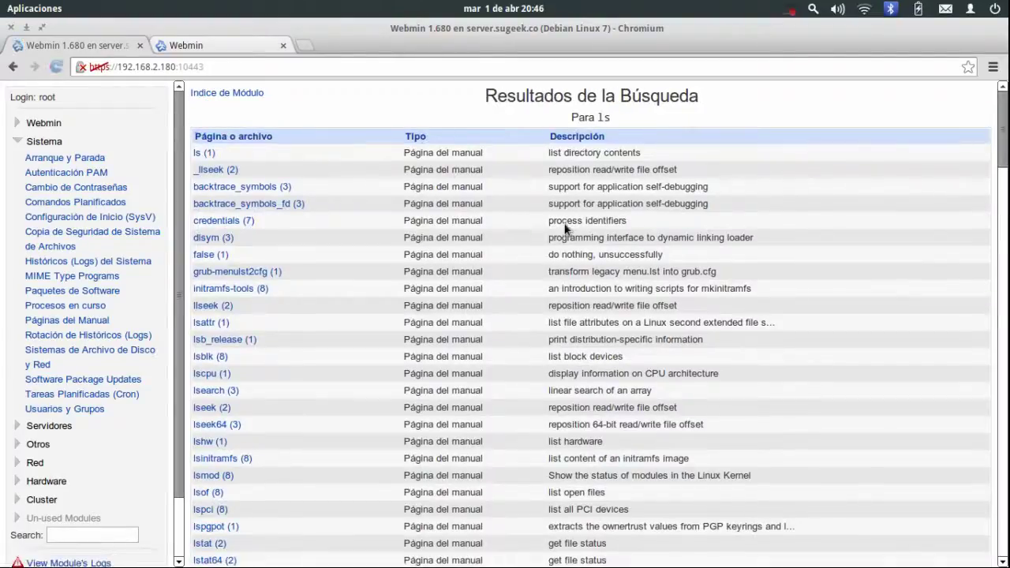
Open the ls(1) manual page from the results and scroll through it.
left_click_drag(195, 152, 483, 152)
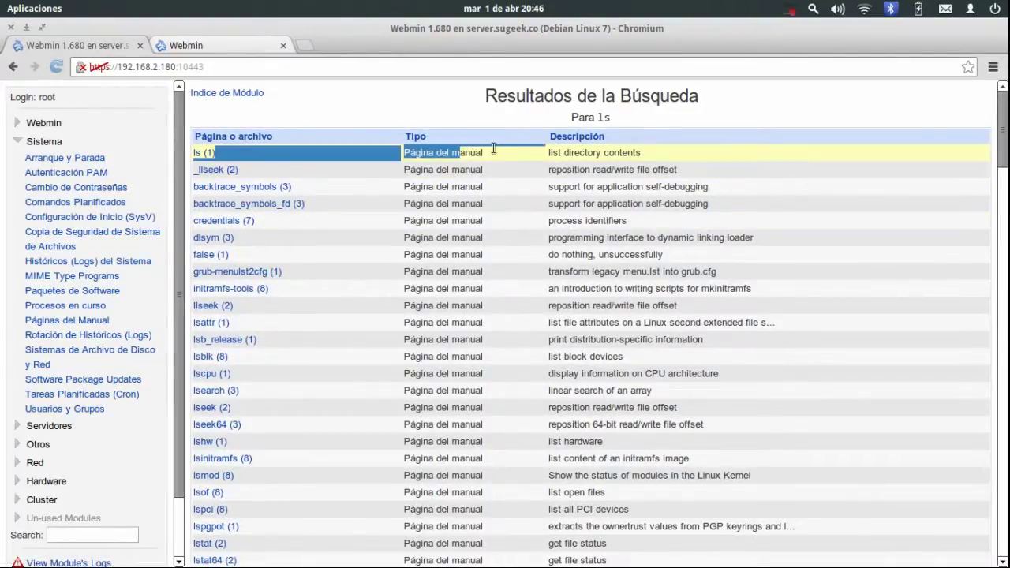
left_click(203, 152)
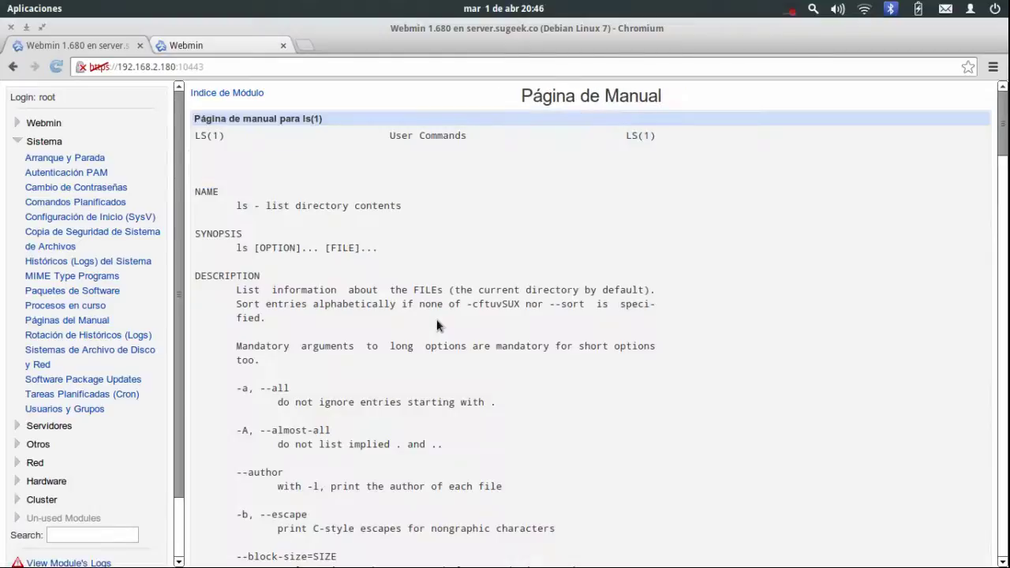
scroll(436, 318, "down", 10)
scroll(436, 319, "down", 20)
scroll(436, 319, "down", 20)
scroll(436, 318, "up", 20)
scroll(438, 320, "up", 10)
scroll(437, 320, "up", 5)
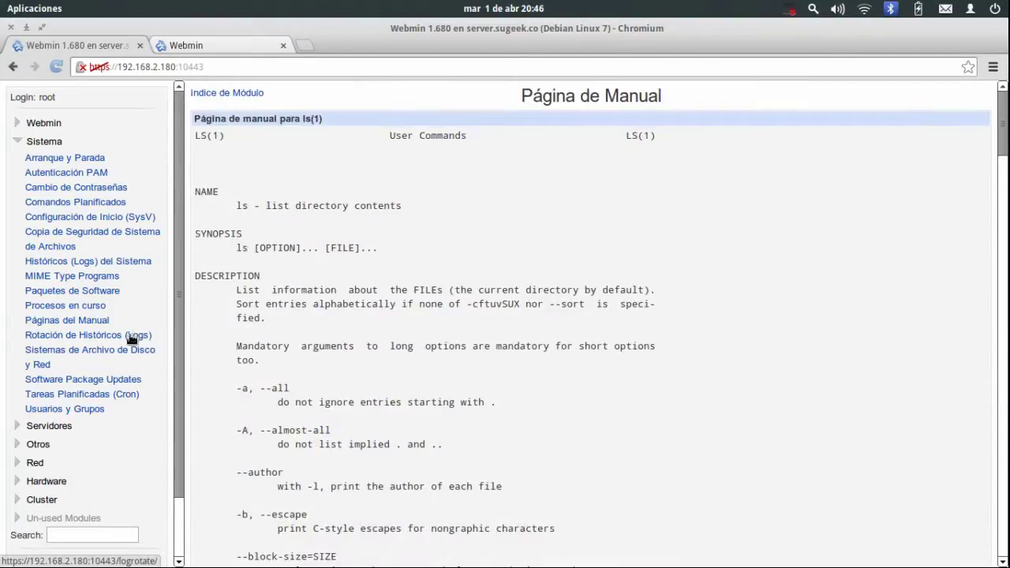
Open Disk and Network Filesystems and review the mounts, including /boot and /home.
left_click(105, 353)
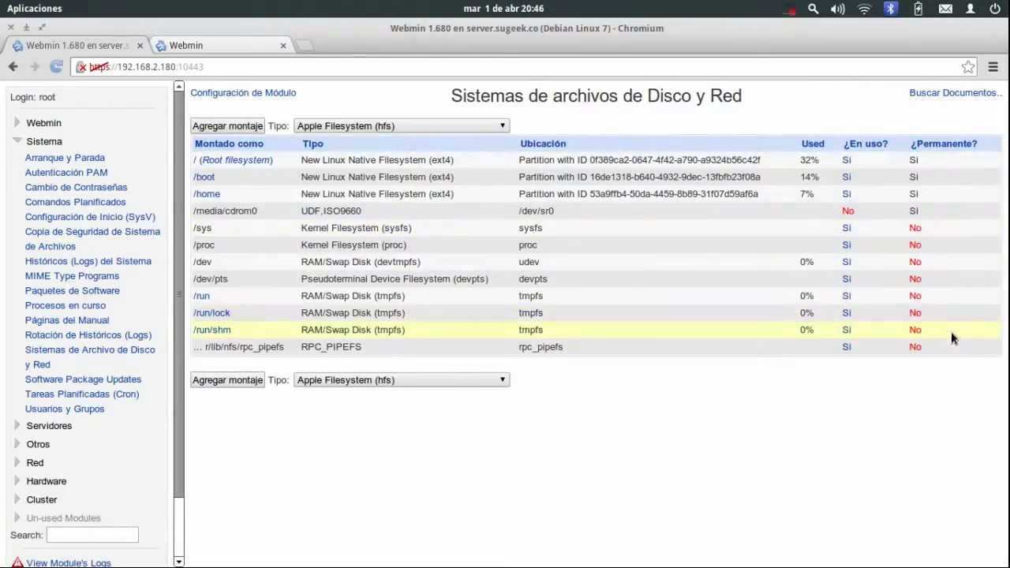
left_click_drag(920, 330, 180, 153)
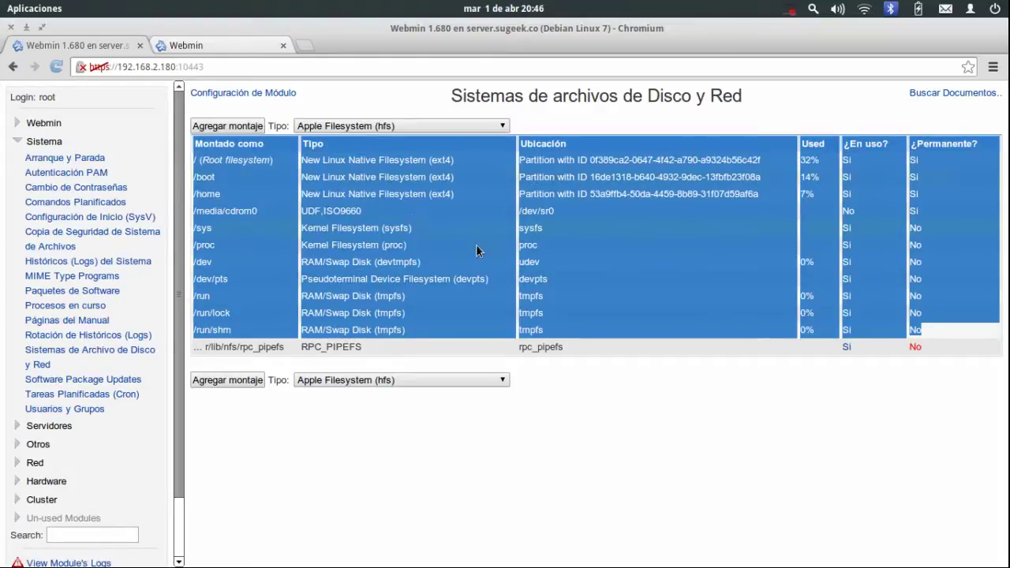
left_click(477, 246)
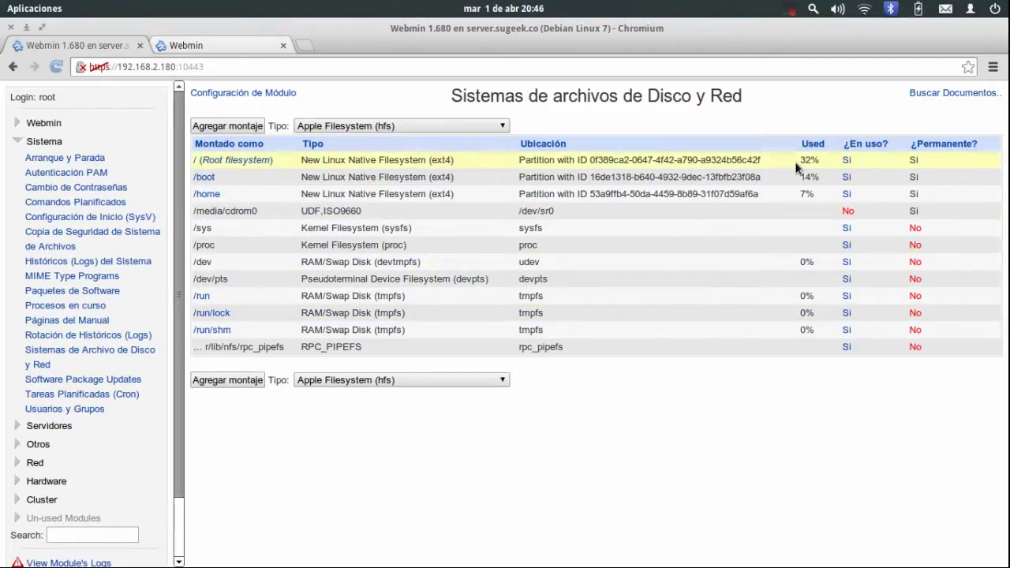
mouse_move(796, 167)
left_mouse_down()
mouse_move(808, 193)
mouse_move(408, 194)
left_mouse_up()
left_click(820, 194)
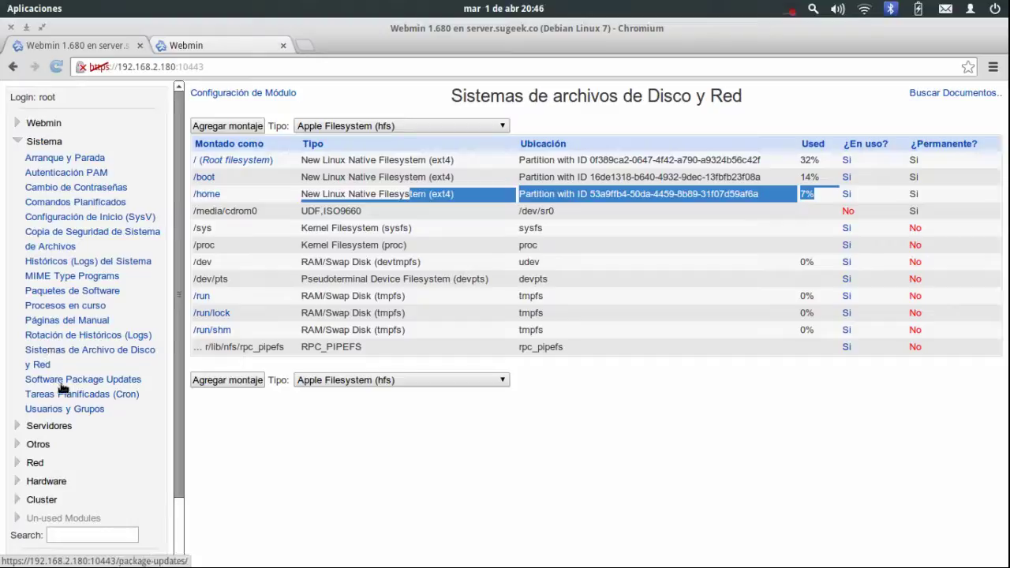
Start adding a new mount of type Linux Native Filesystem (ext3).
left_click(363, 380)
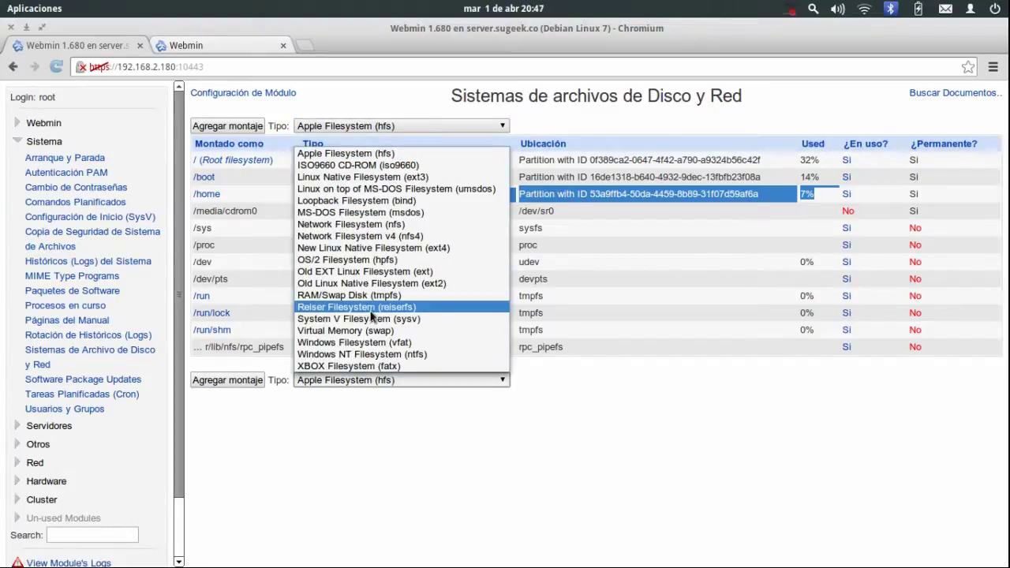
left_click(370, 178)
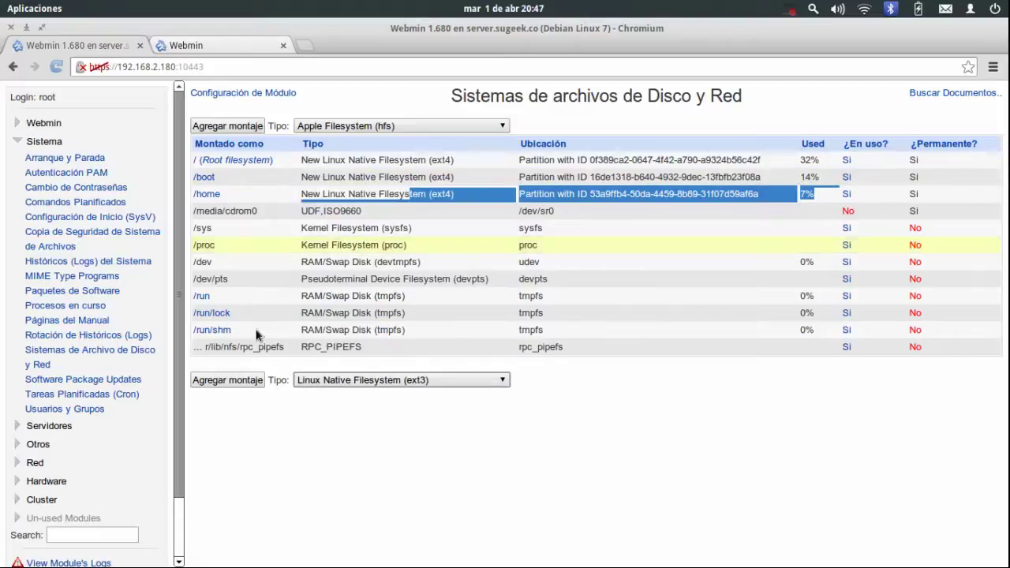
left_click(227, 379)
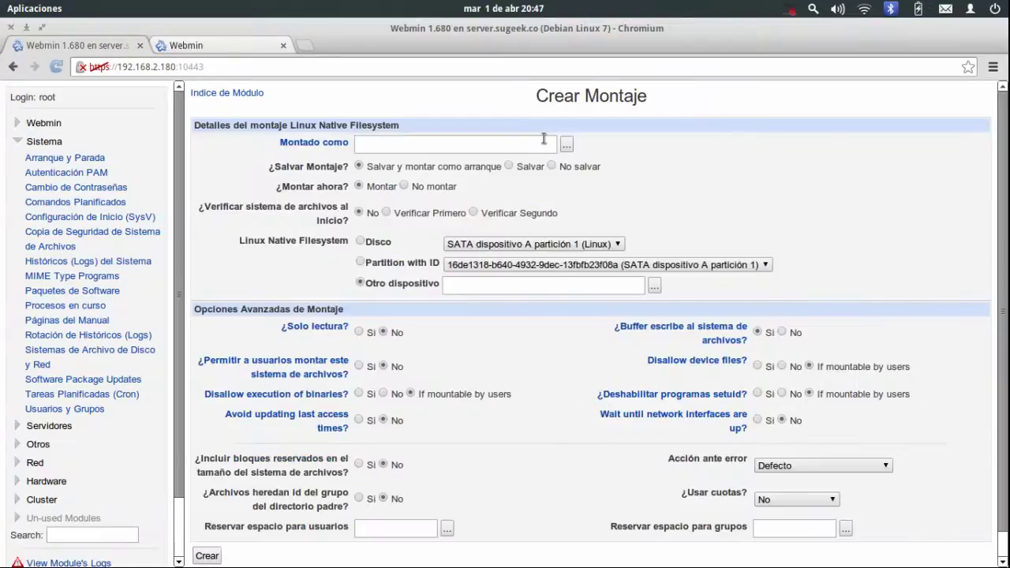
Set the mount point to /media using the directory chooser.
left_click(567, 145)
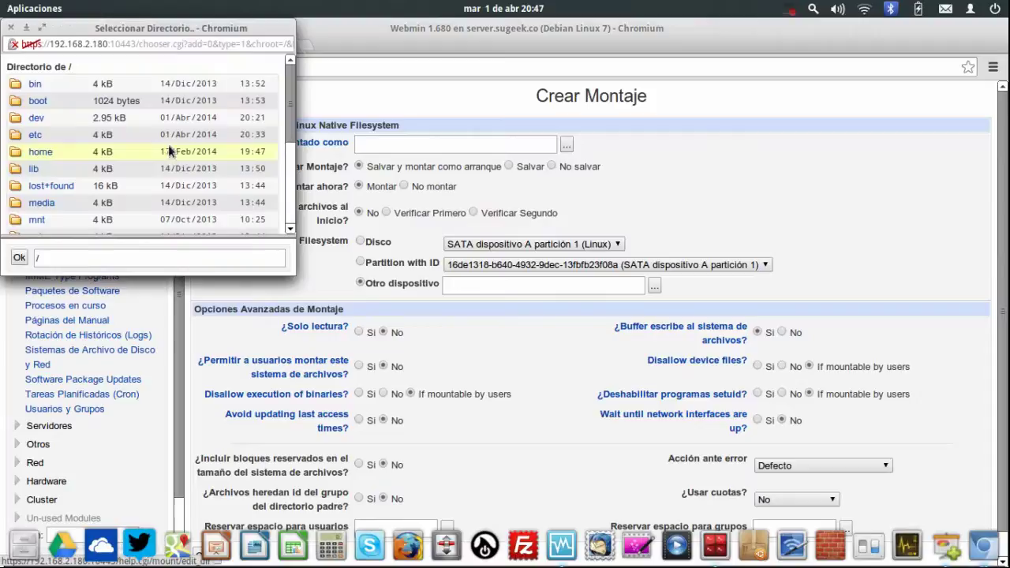
left_click_drag(291, 87, 288, 209)
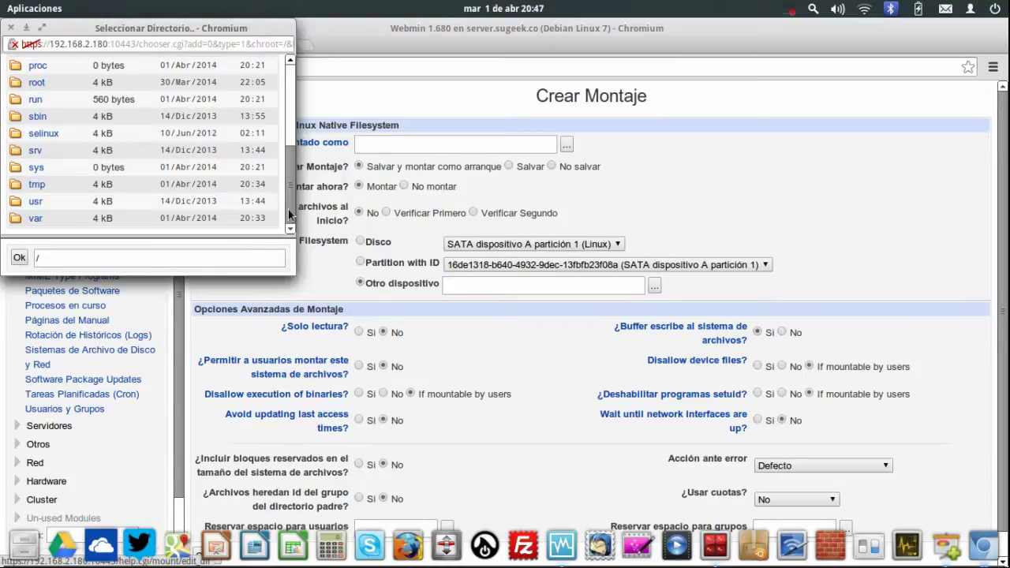
left_click_drag(288, 209, 290, 118)
left_click(47, 155)
left_click(19, 256)
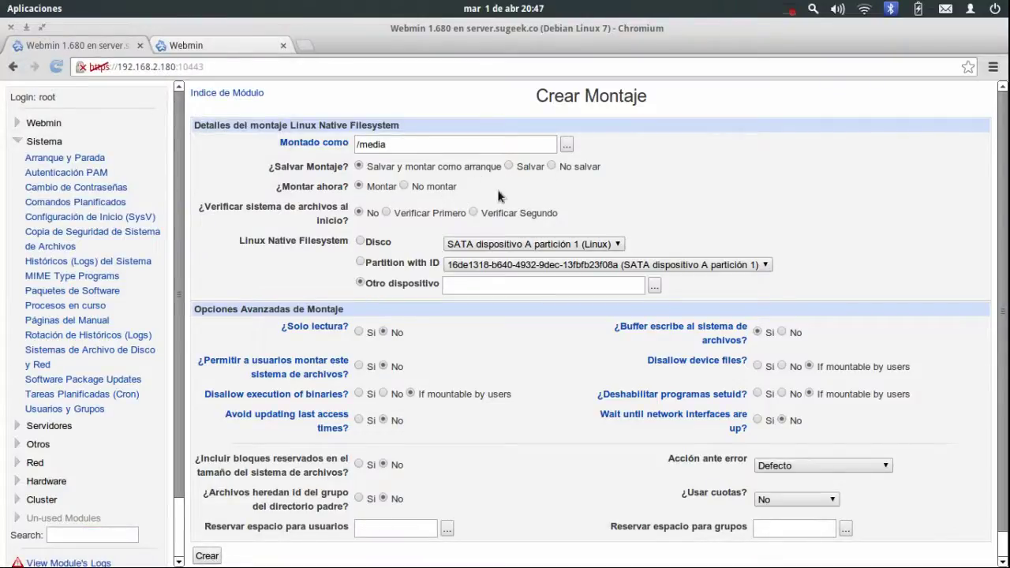
Check the Disco partitions, then browse /dev for another device without choosing one.
left_click(481, 244)
left_click(481, 244)
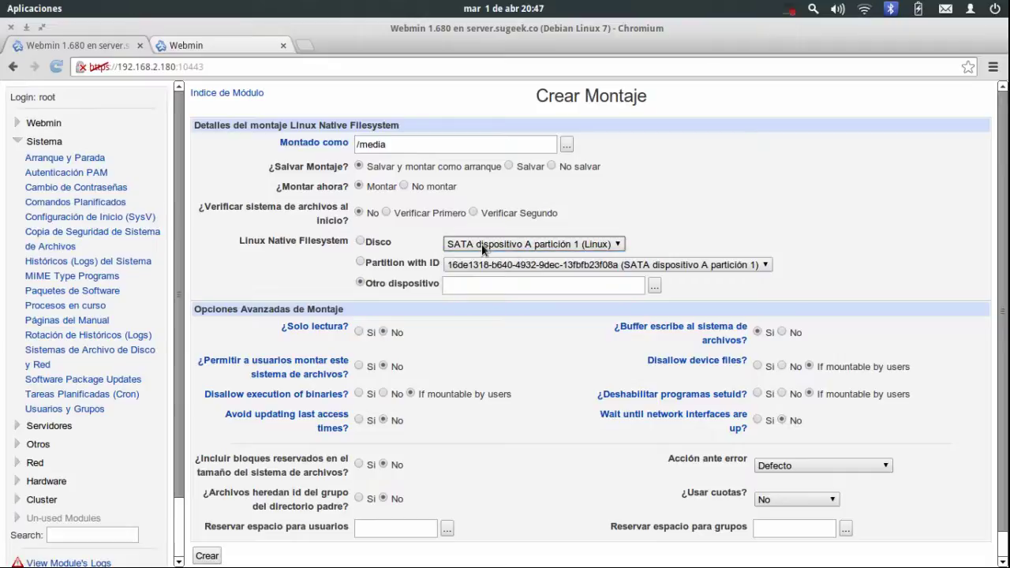
left_click(654, 286)
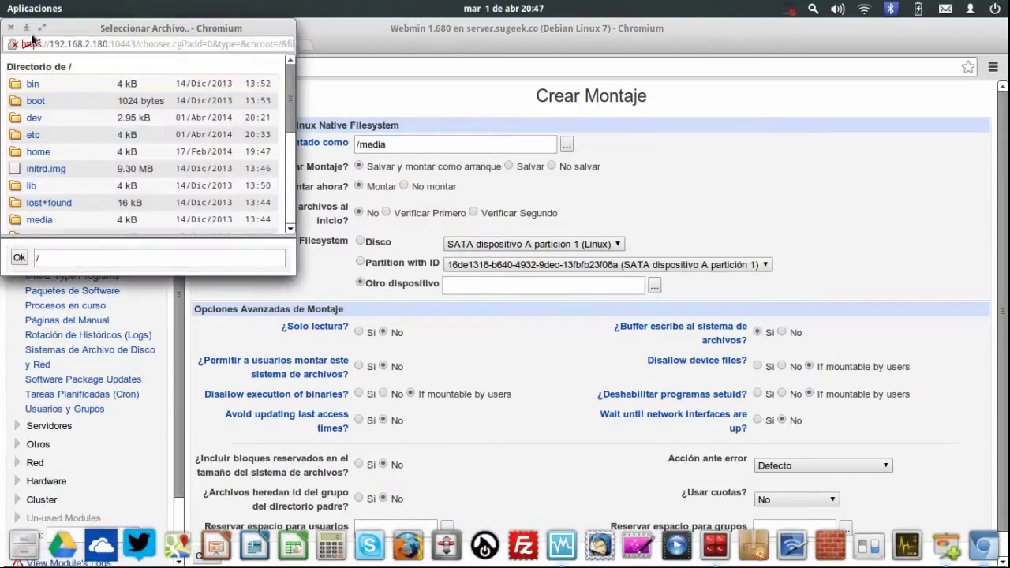
left_click(36, 120)
double_click(35, 120)
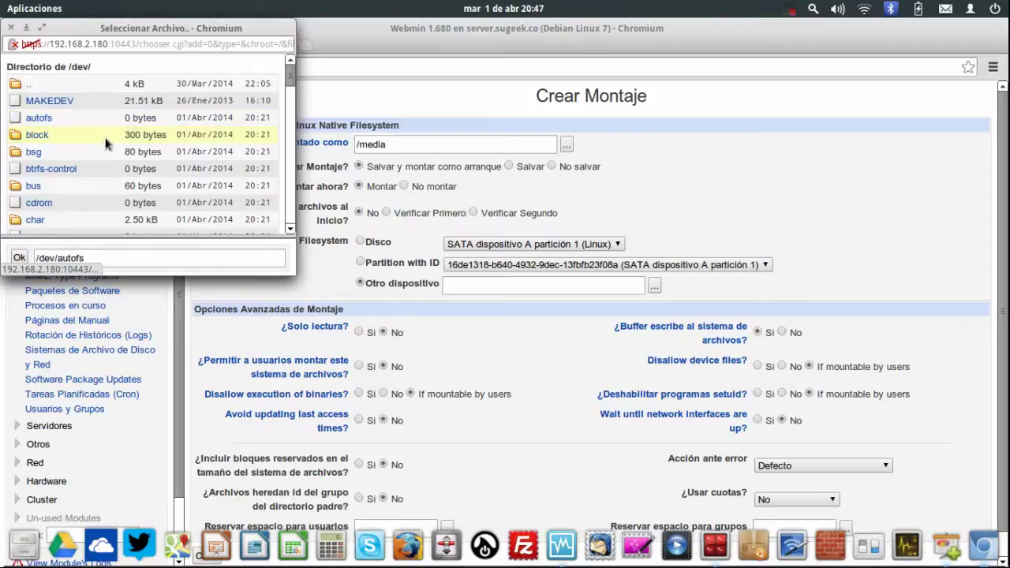
scroll(35, 126, "down", 3)
scroll(35, 127, "down", 8)
scroll(35, 126, "down", 7)
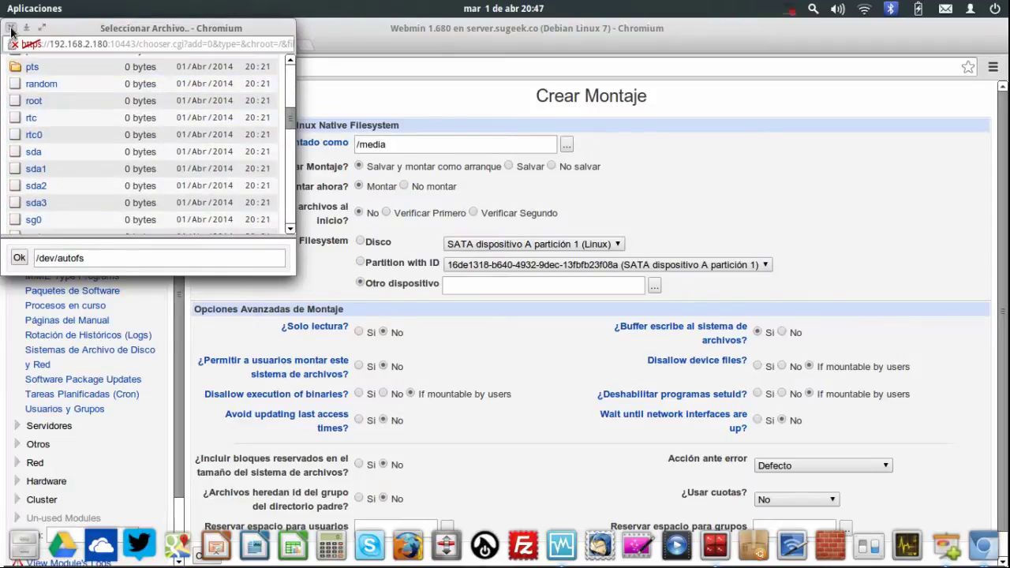
left_click(11, 28)
scroll(405, 306, "down", 2)
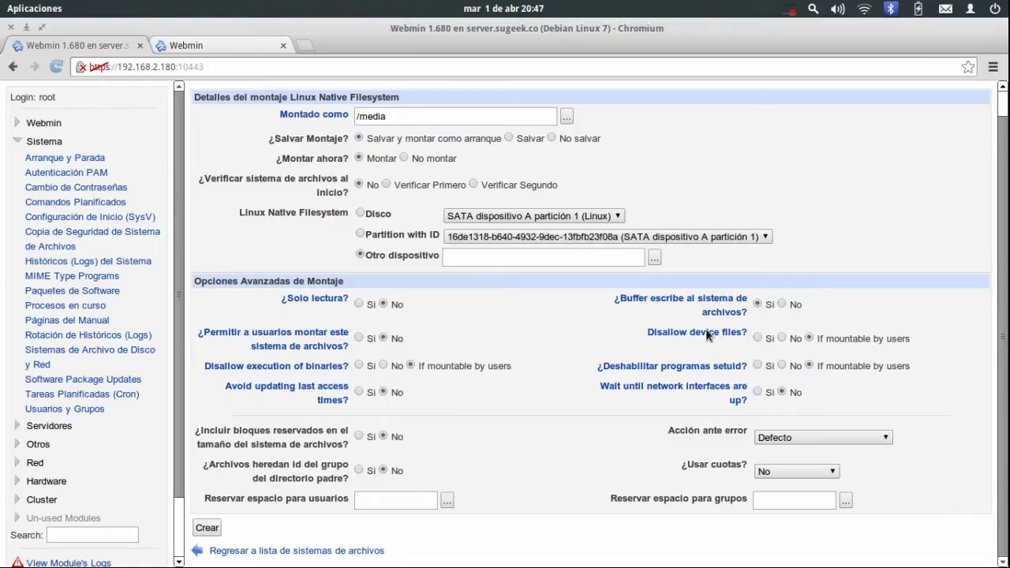
Review the 33 pending software package updates.
left_click(82, 379)
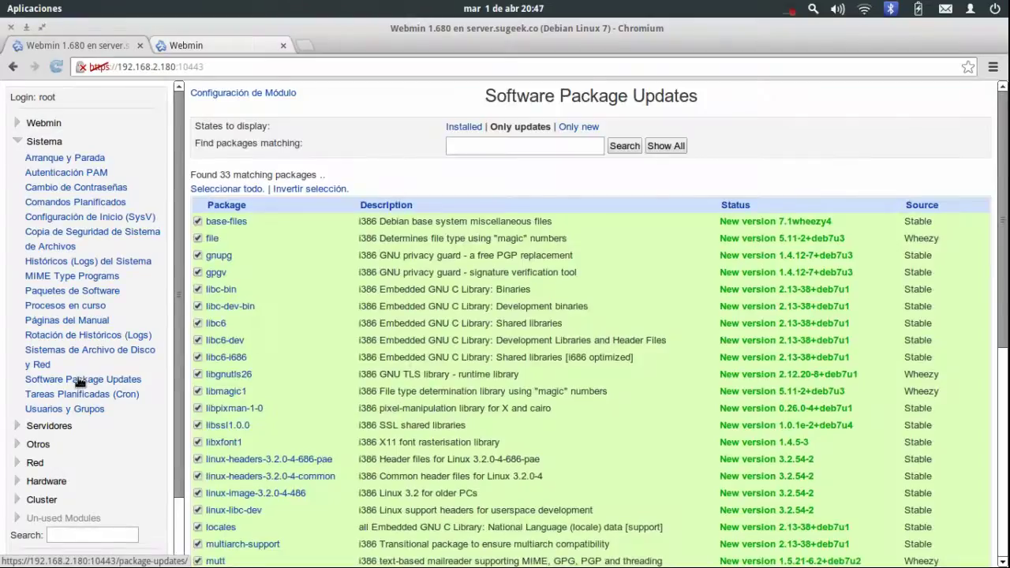
scroll(564, 179, "down", 5)
scroll(566, 186, "up", 3)
scroll(567, 186, "up", 3)
scroll(567, 186, "down", 3)
scroll(566, 187, "down", 3)
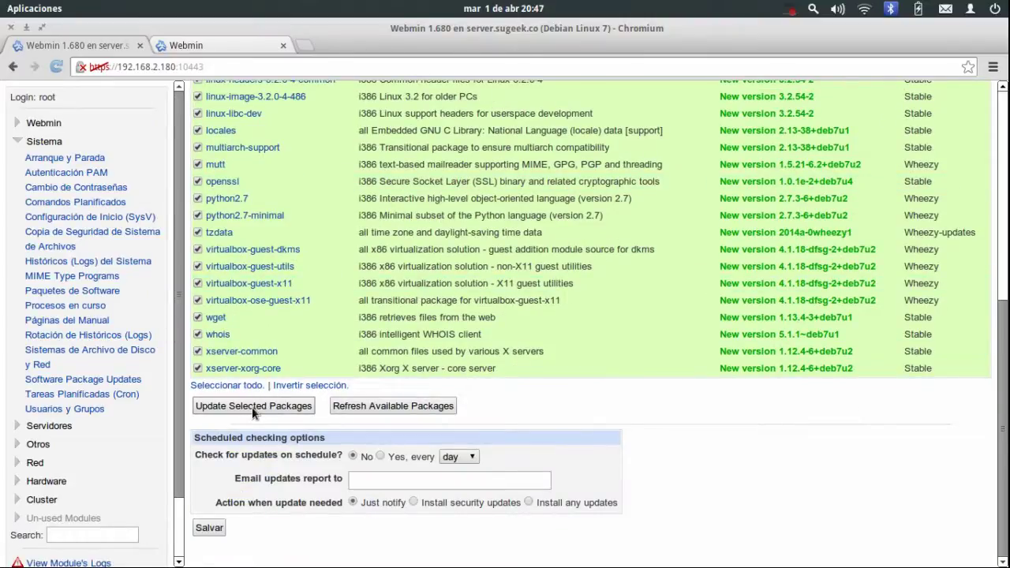
Open Scheduled Cron Jobs, then collapse and re-expand the Sistema category.
left_click(101, 394)
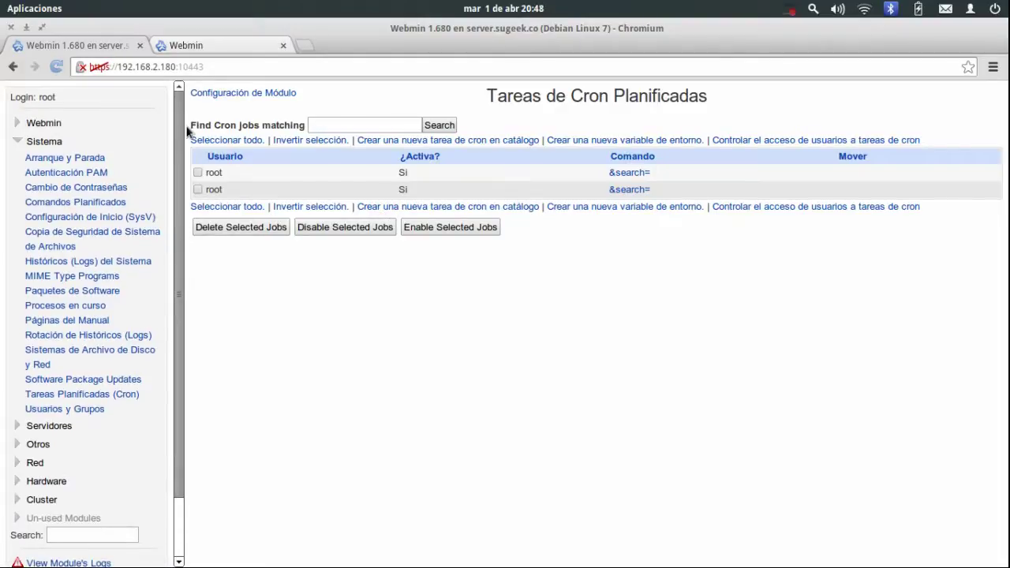
left_click(21, 142)
left_click(18, 142)
left_click(21, 146)
left_click(20, 146)
Open Users and Groups and show one user's login history.
left_click(67, 411)
scroll(512, 171, "down", 4)
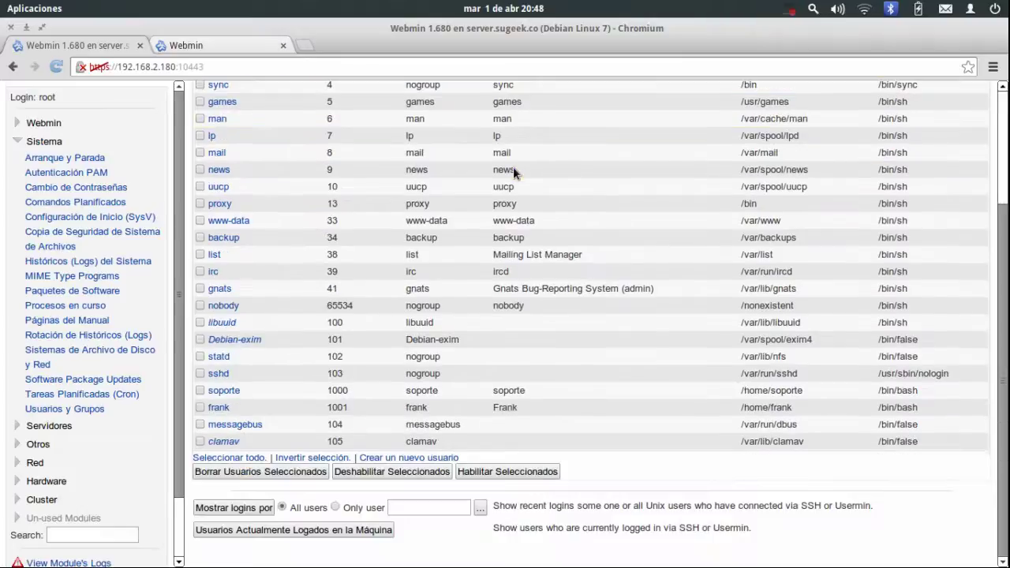
scroll(513, 171, "up", 4)
scroll(513, 171, "down", 4)
left_click(219, 408)
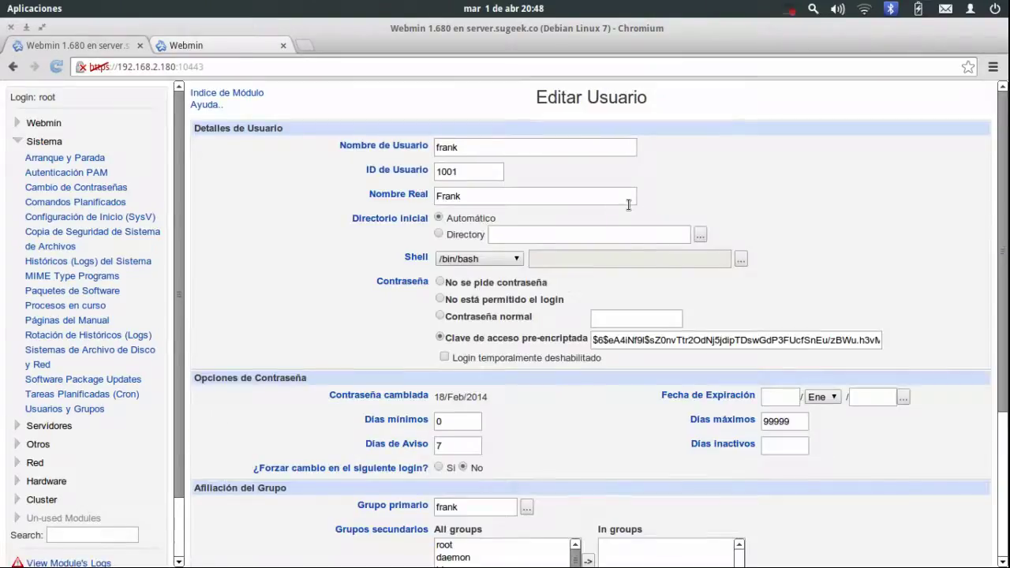
scroll(628, 205, "down", 5)
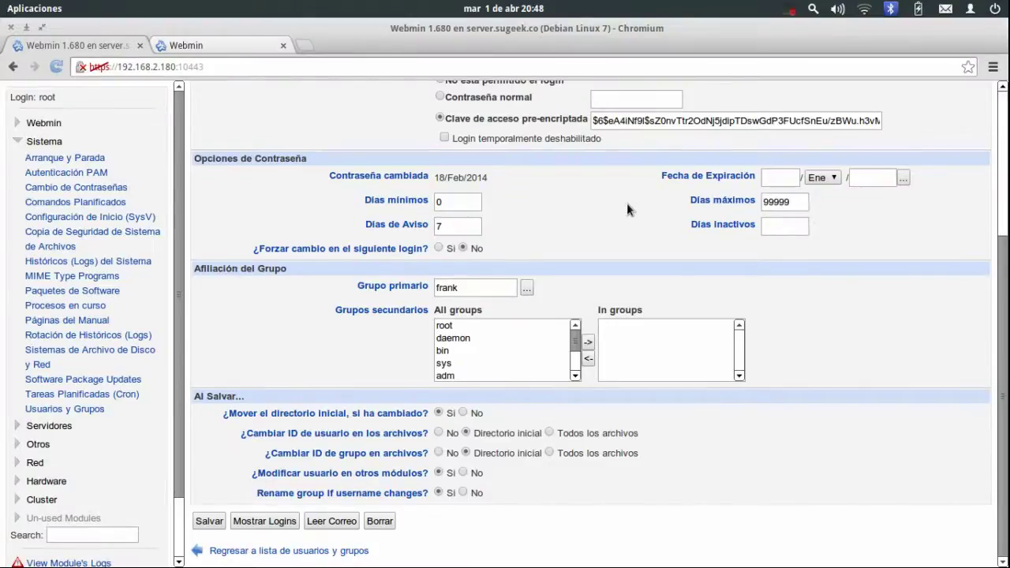
scroll(626, 203, "up", 5)
scroll(458, 304, "down", 1)
scroll(457, 303, "down", 4)
left_click(264, 527)
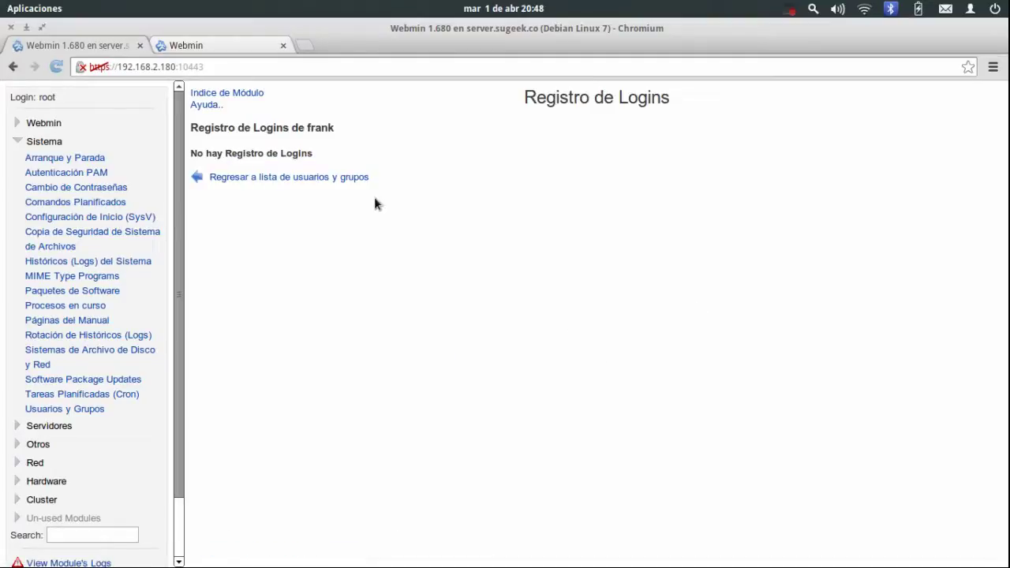
Show the support user's login history, with three sessions including one from 192.168.2.116.
left_click(335, 179)
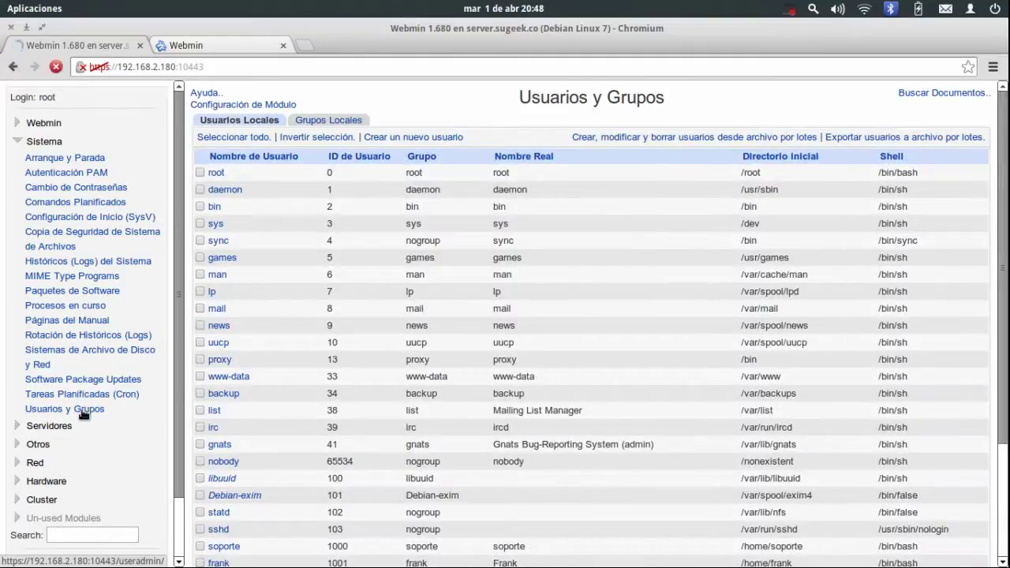
scroll(354, 377, "down", 5)
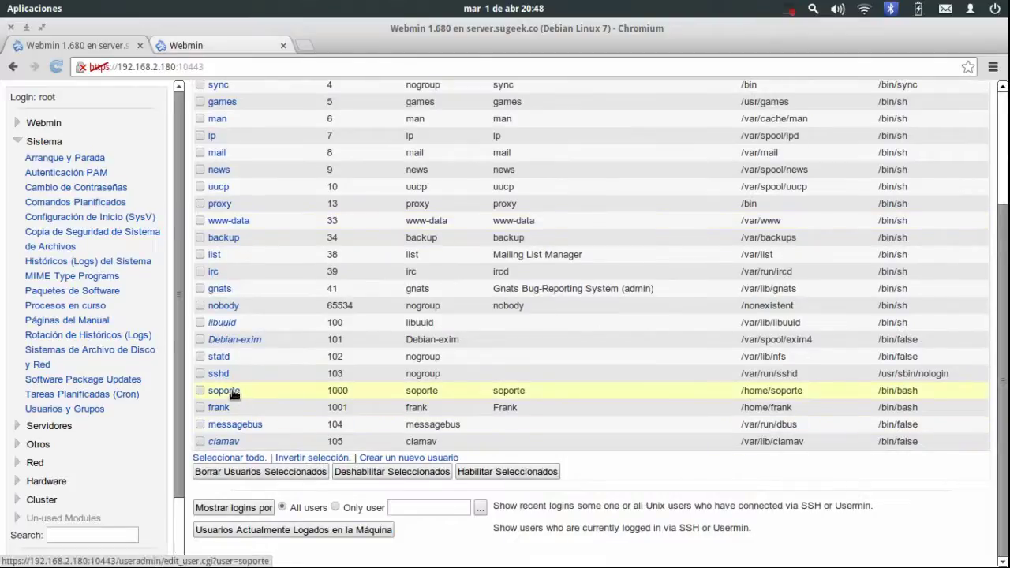
left_click(230, 389)
scroll(612, 272, "down", 5)
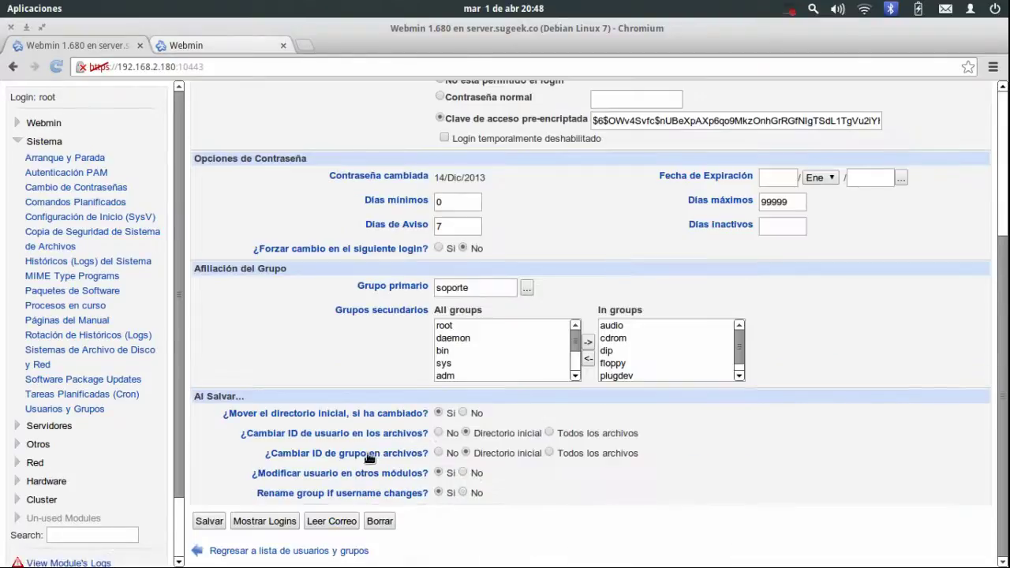
left_click(277, 521)
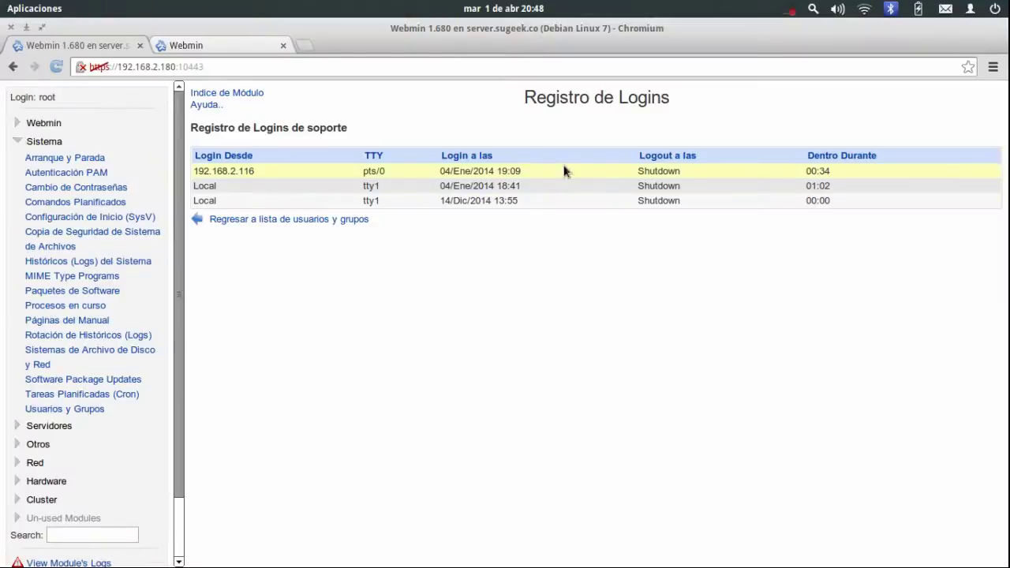
left_click_drag(444, 171, 846, 177)
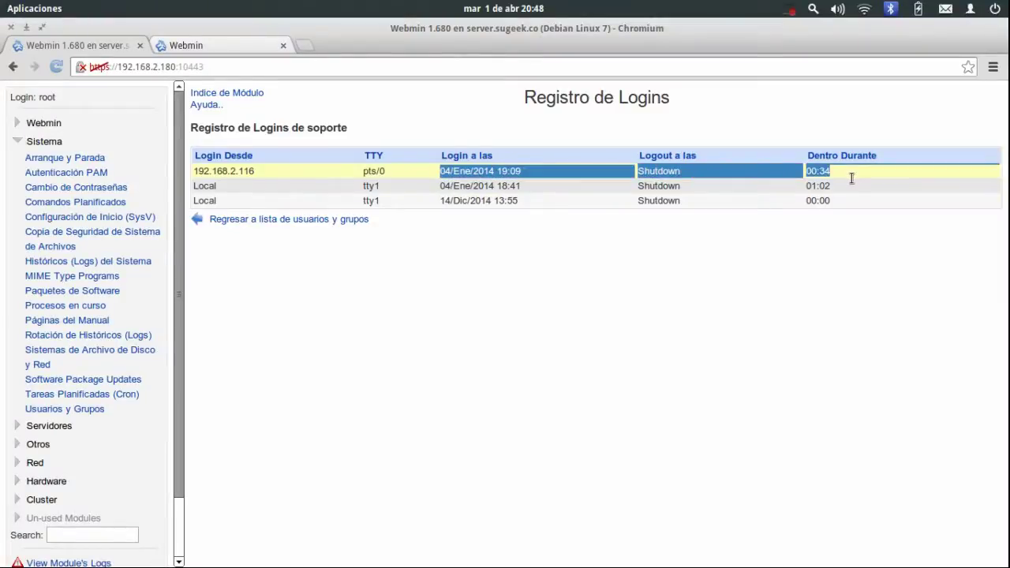
left_click(796, 191)
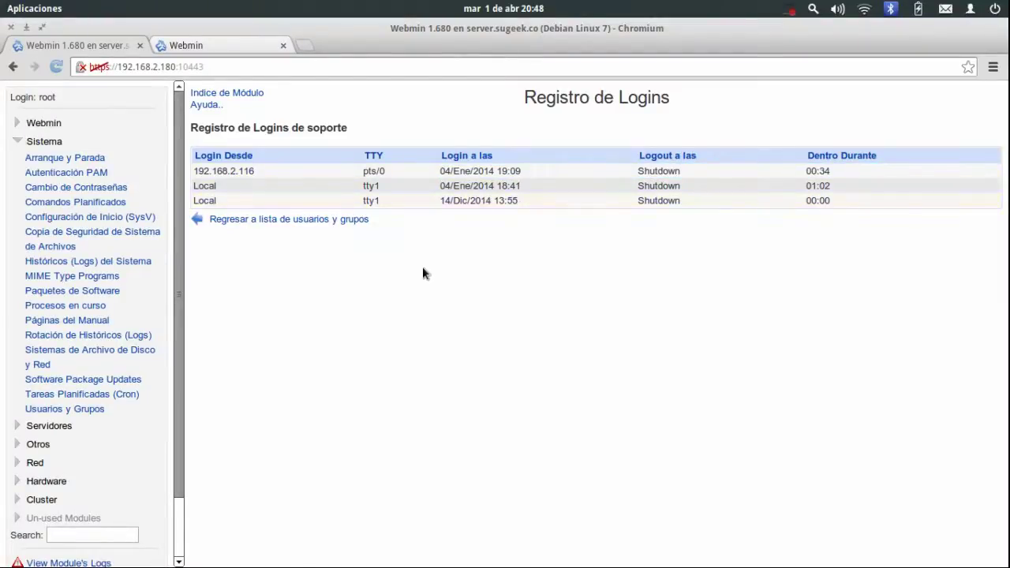
left_click(790, 11)
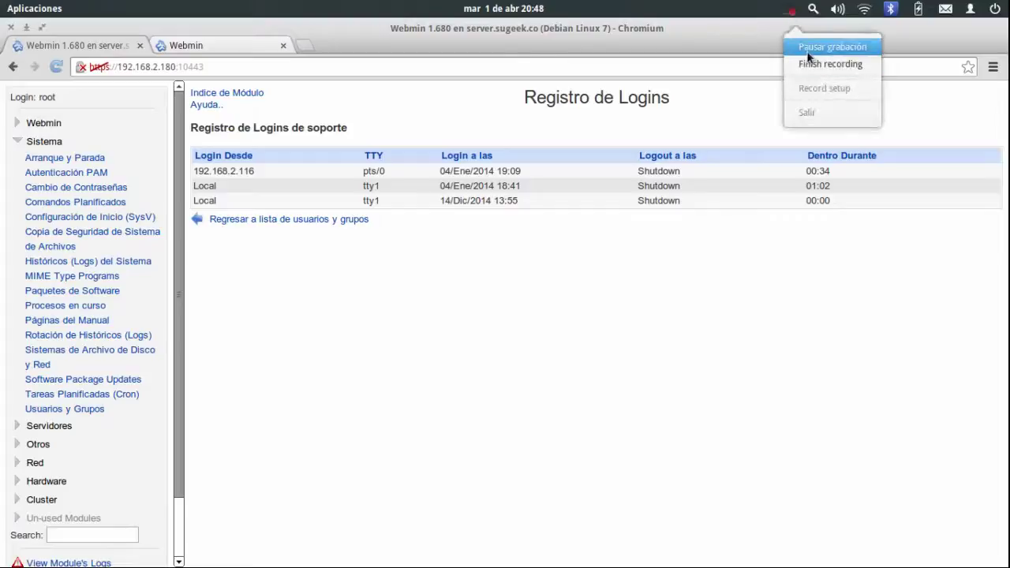
left_click(807, 51)
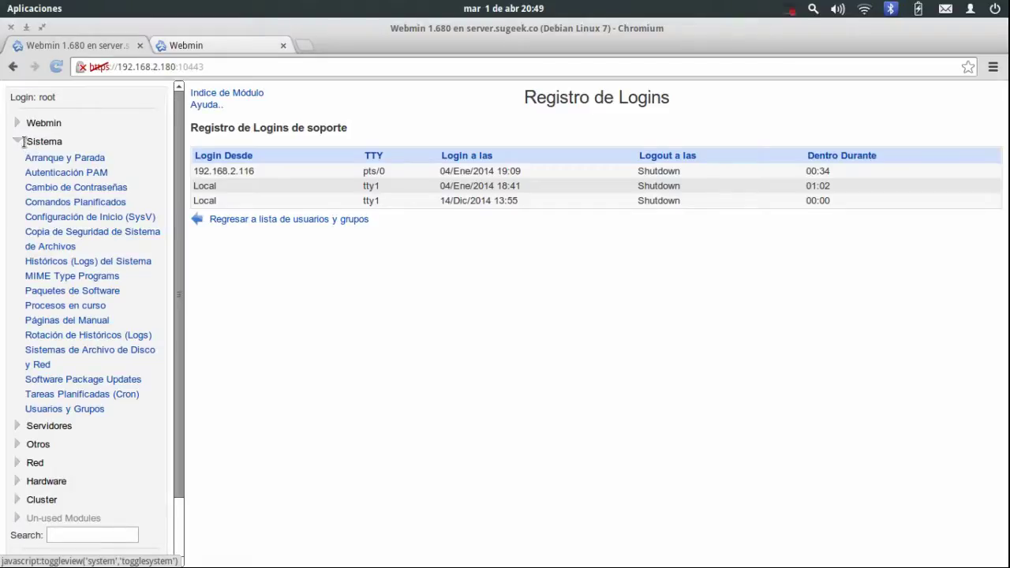
left_click(19, 142)
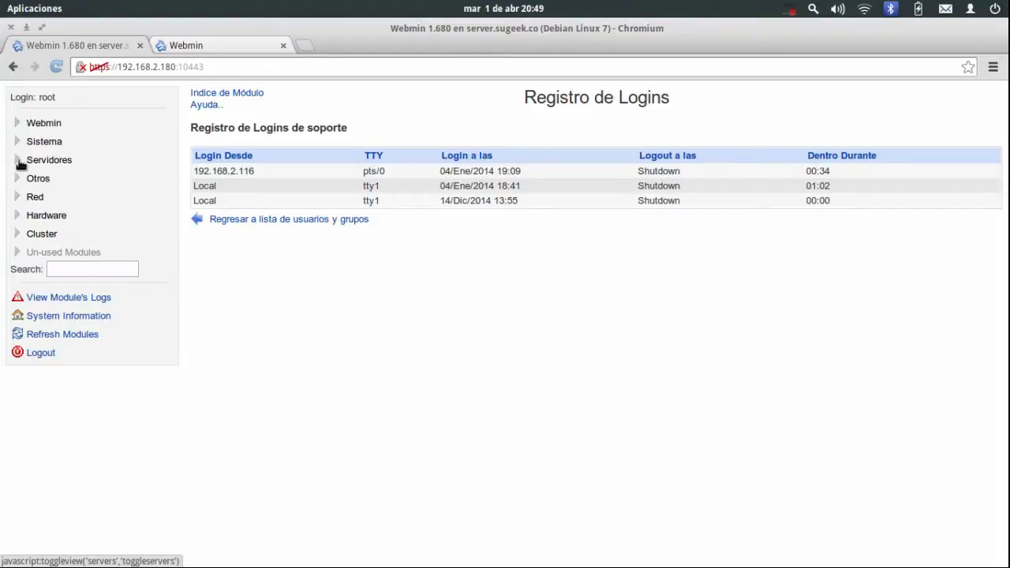
left_click(21, 161)
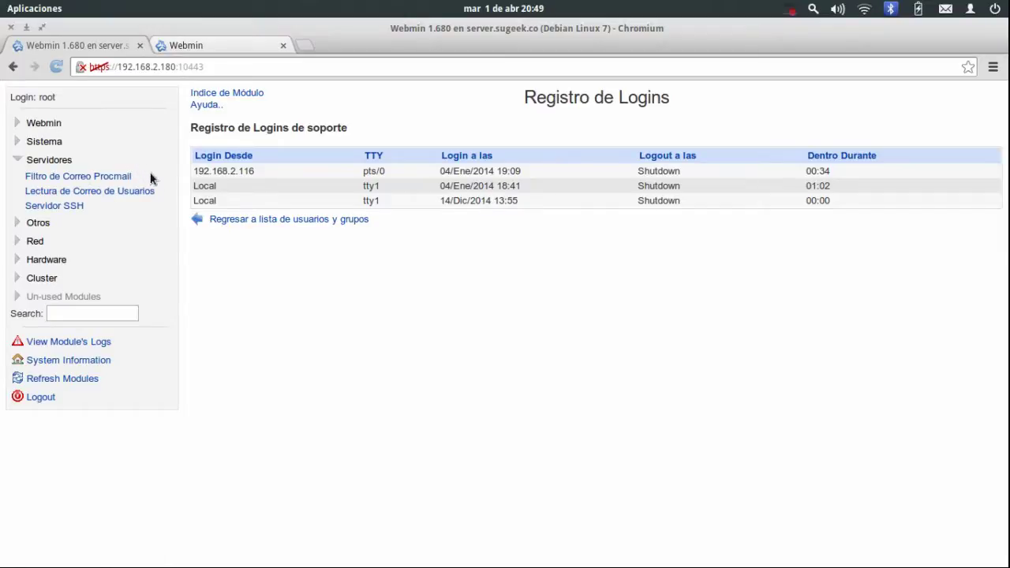
triple_click(100, 189)
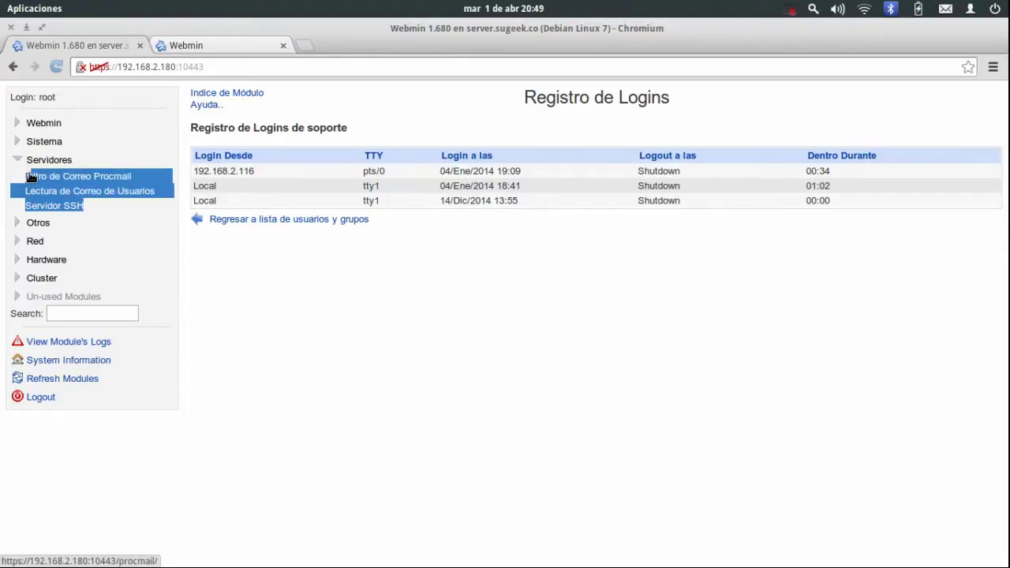
left_click(118, 207)
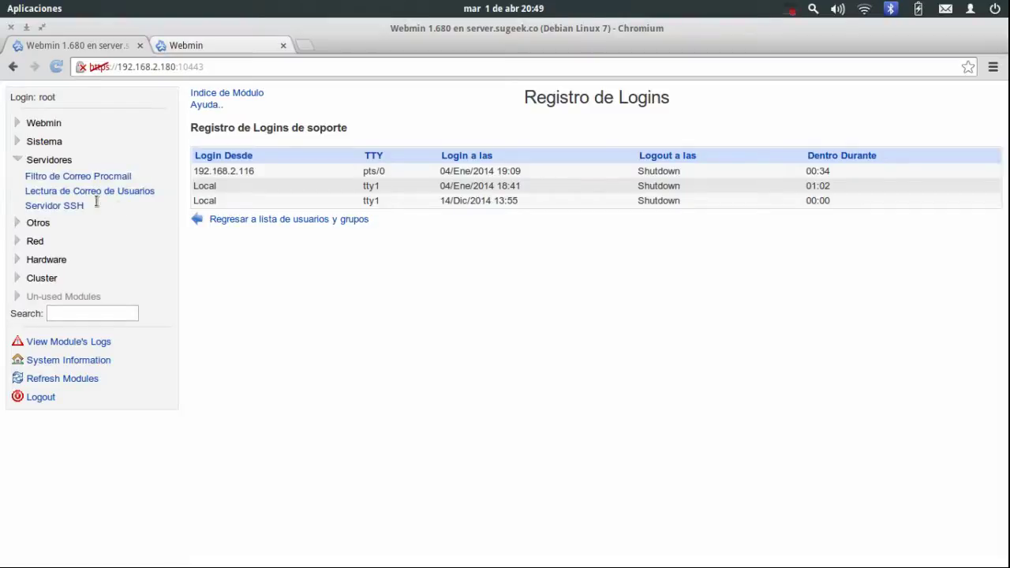
left_click_drag(97, 203, 21, 172)
left_click(120, 205)
triple_click(118, 206)
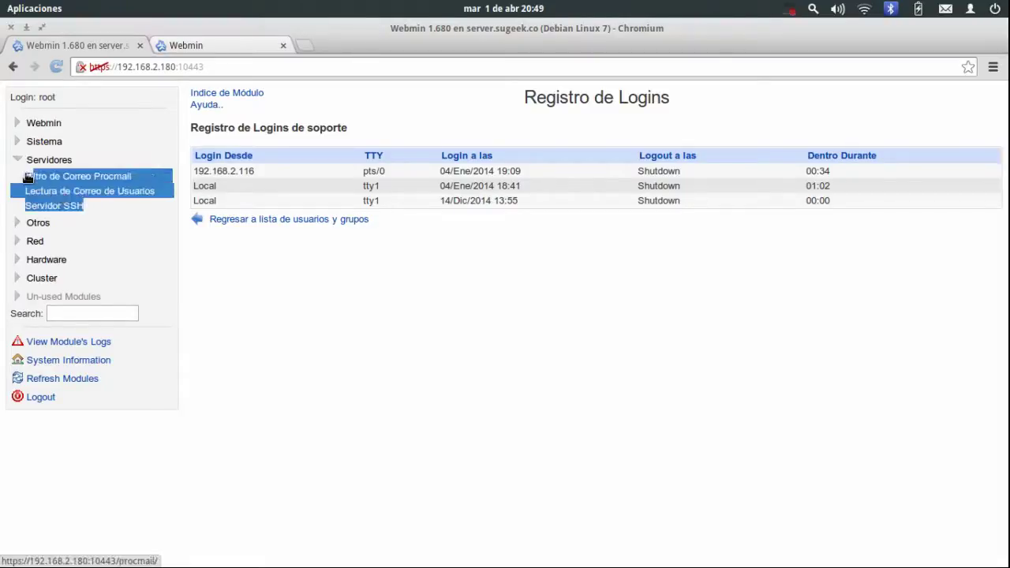
left_click(109, 225)
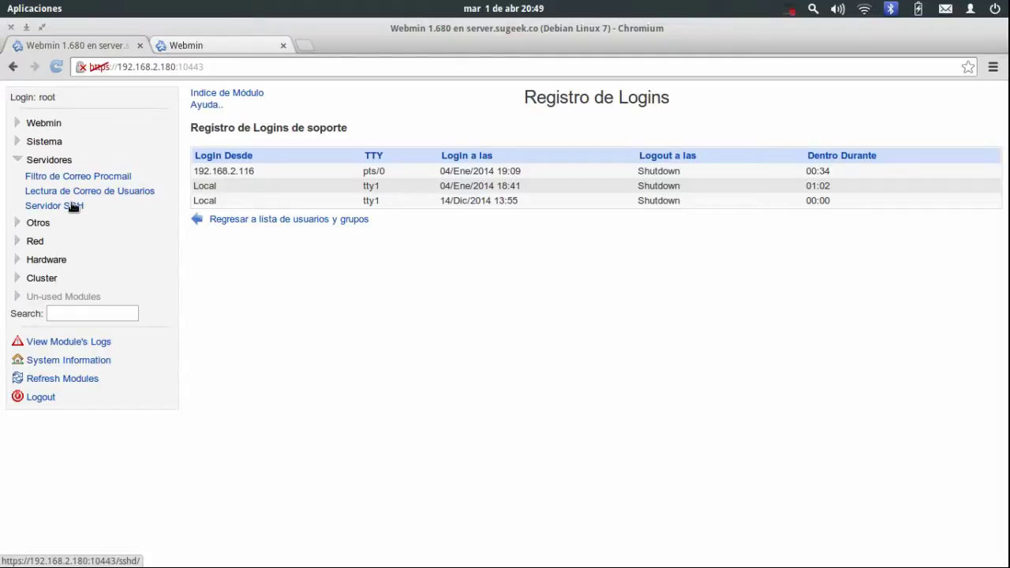
Open the SSH Server module and view its key, access control and miscellaneous settings.
left_click(72, 206)
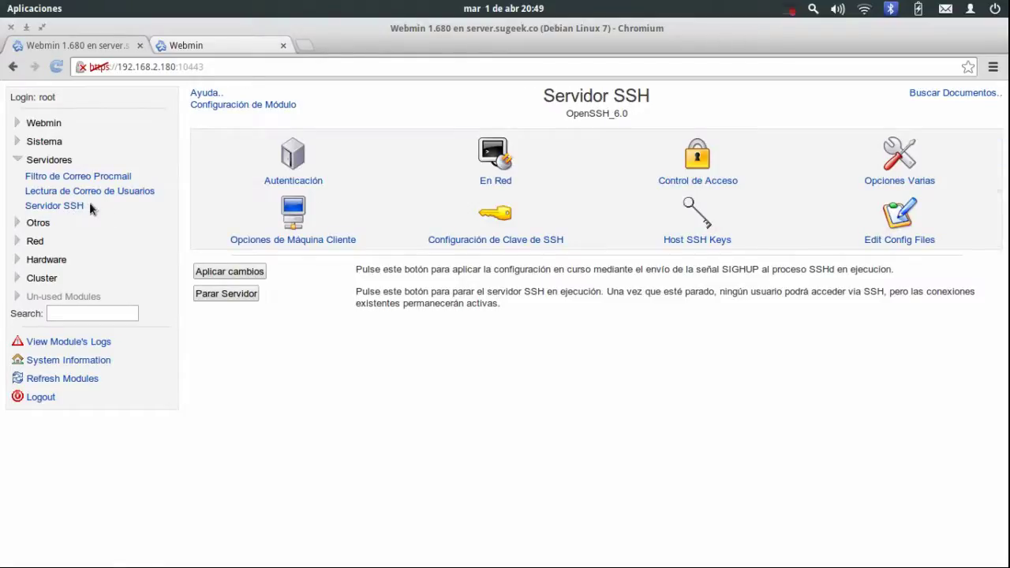
left_click(523, 245)
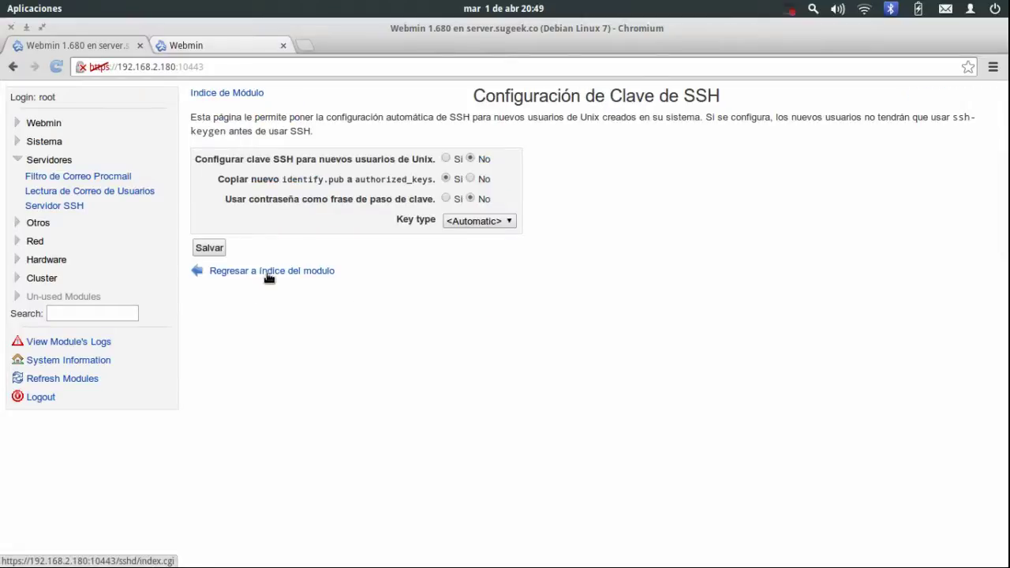
left_click(268, 275)
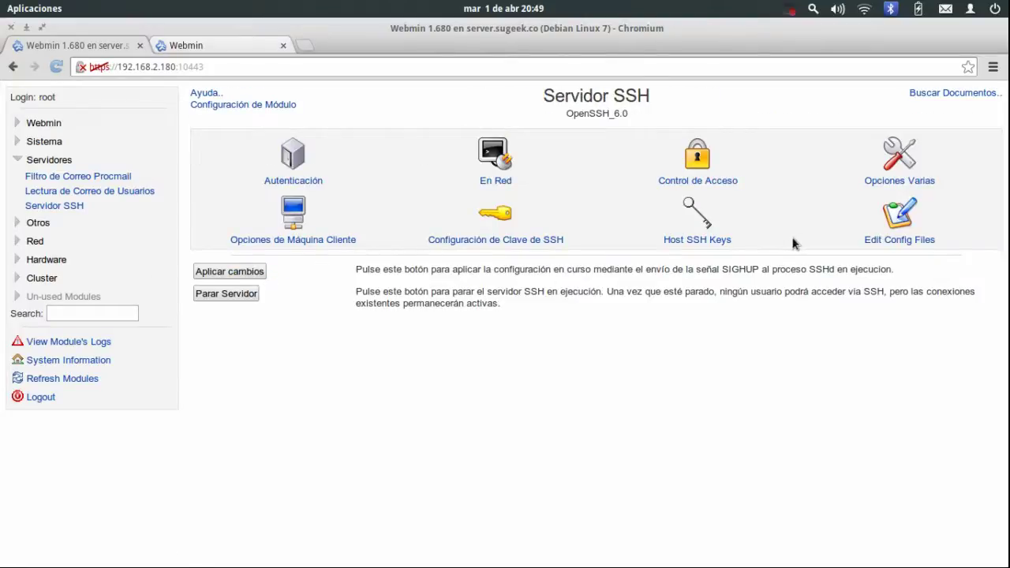
left_click(726, 187)
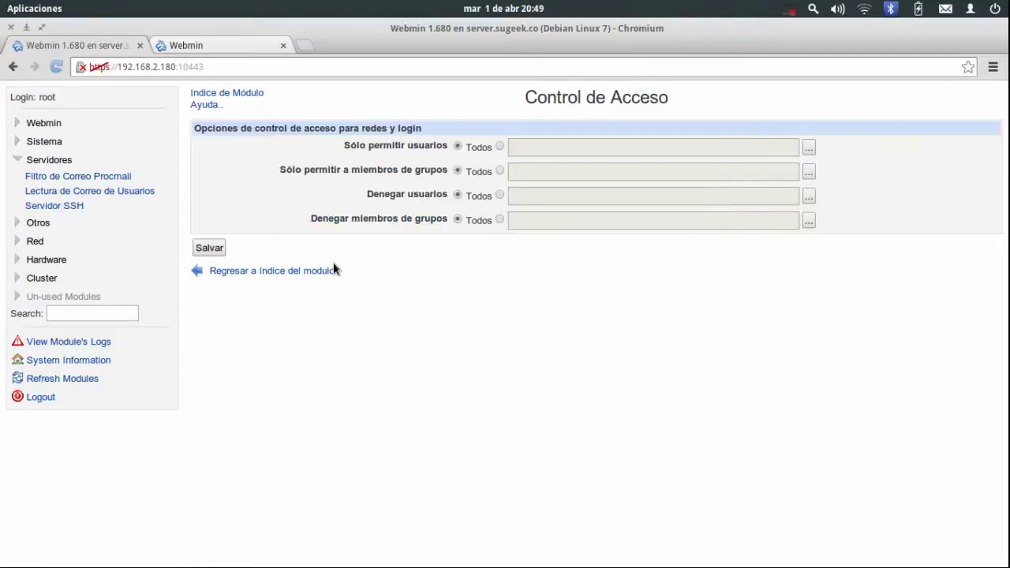
left_click(283, 272)
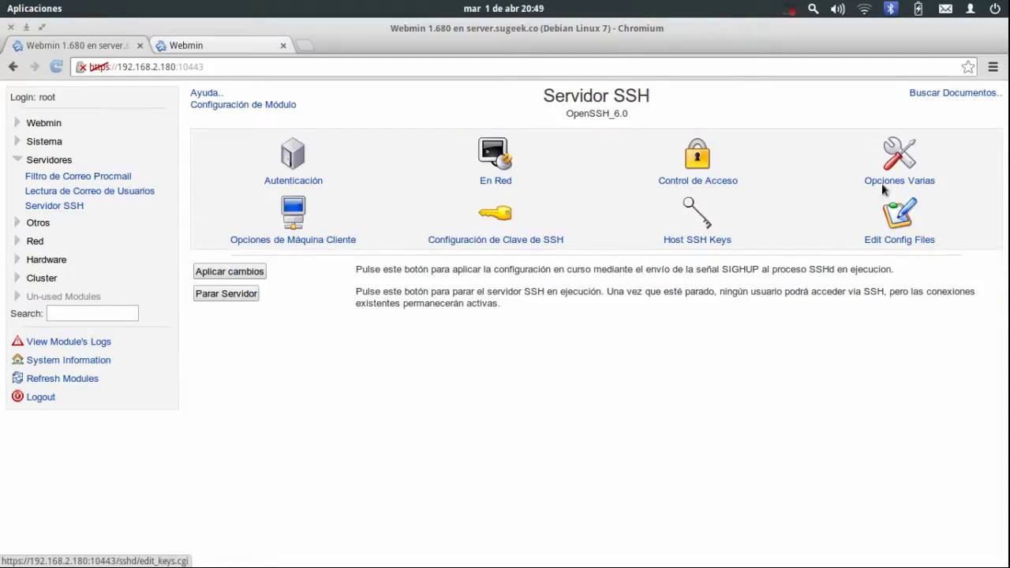
left_click(925, 182)
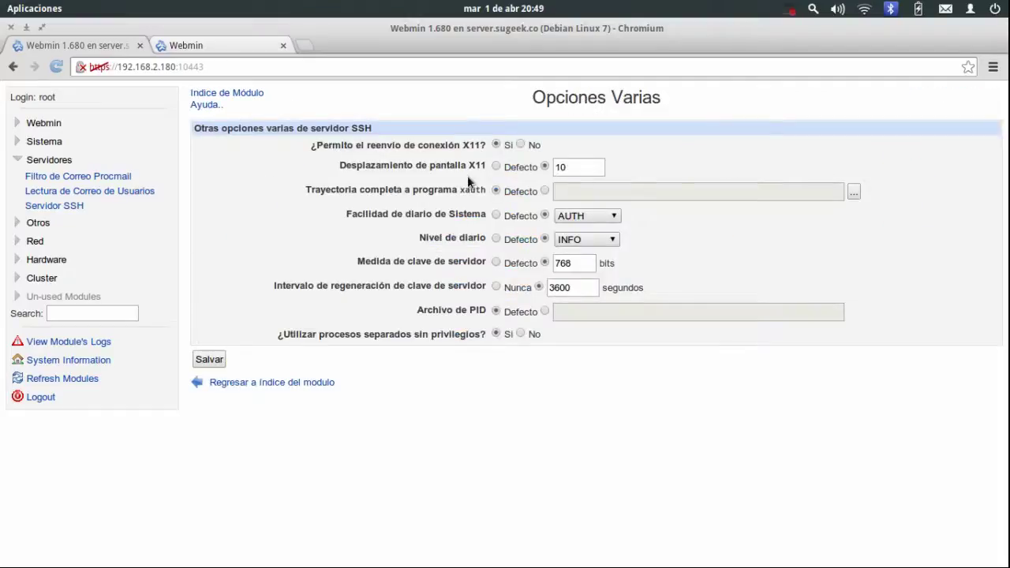
left_click(257, 384)
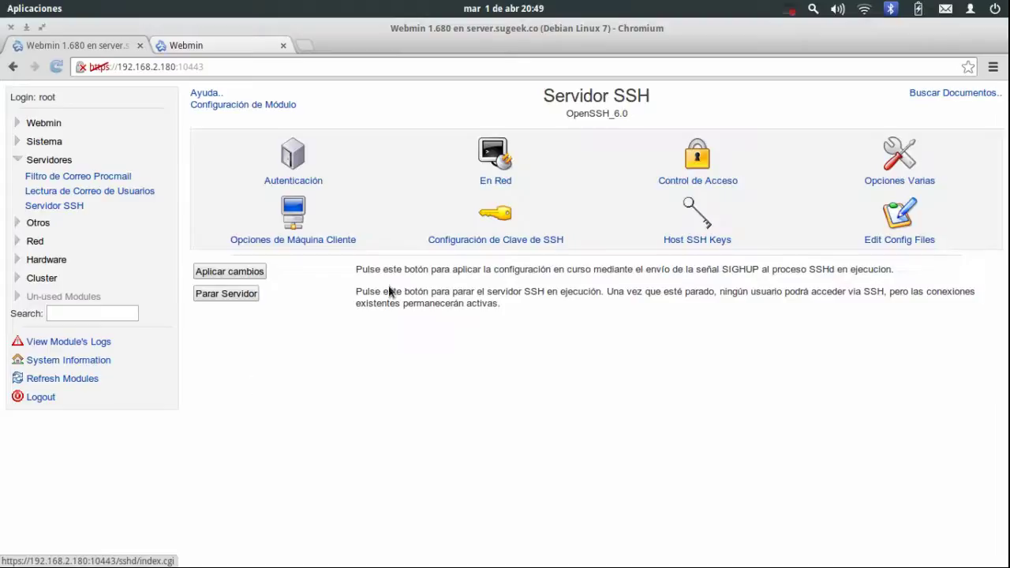
View the sshd_config file, then the Authentication and Client Host options.
left_click(875, 243)
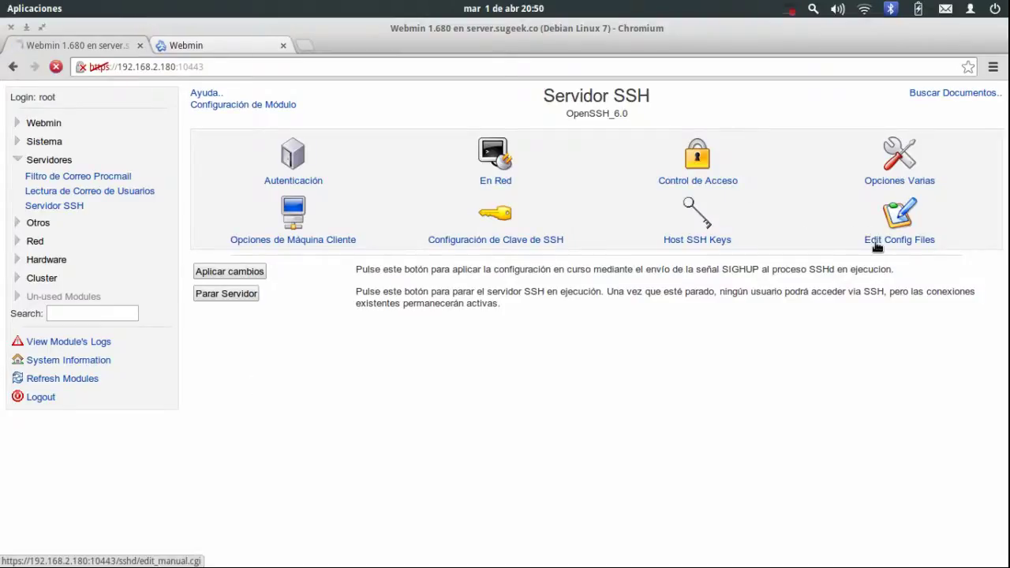
left_click(252, 198)
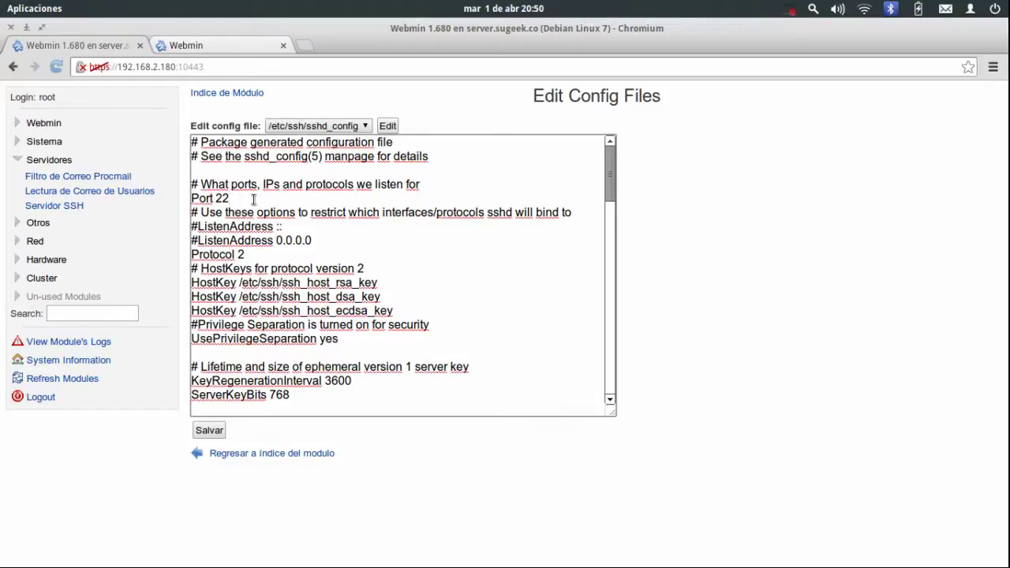
left_click(242, 454)
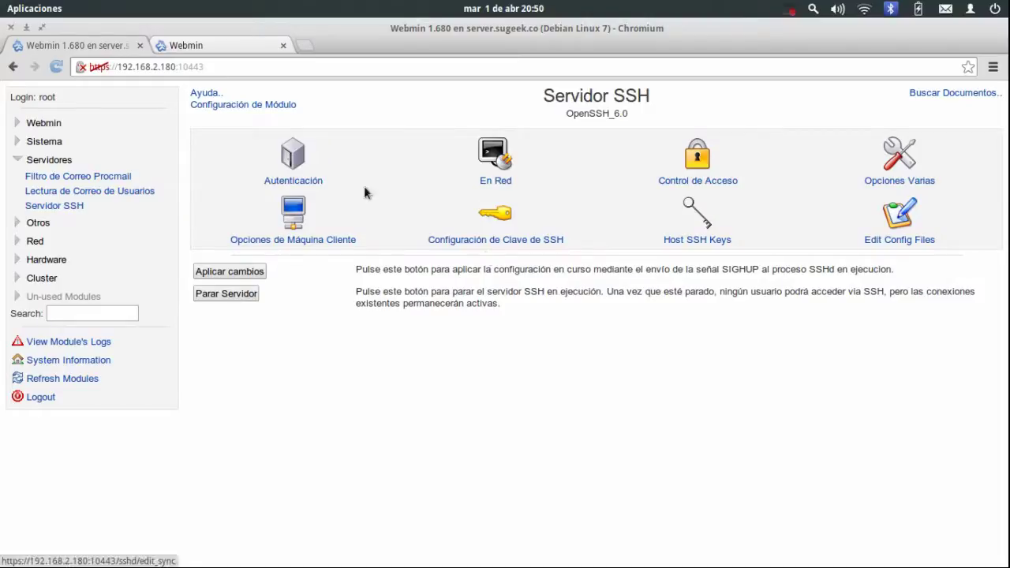
left_click(308, 179)
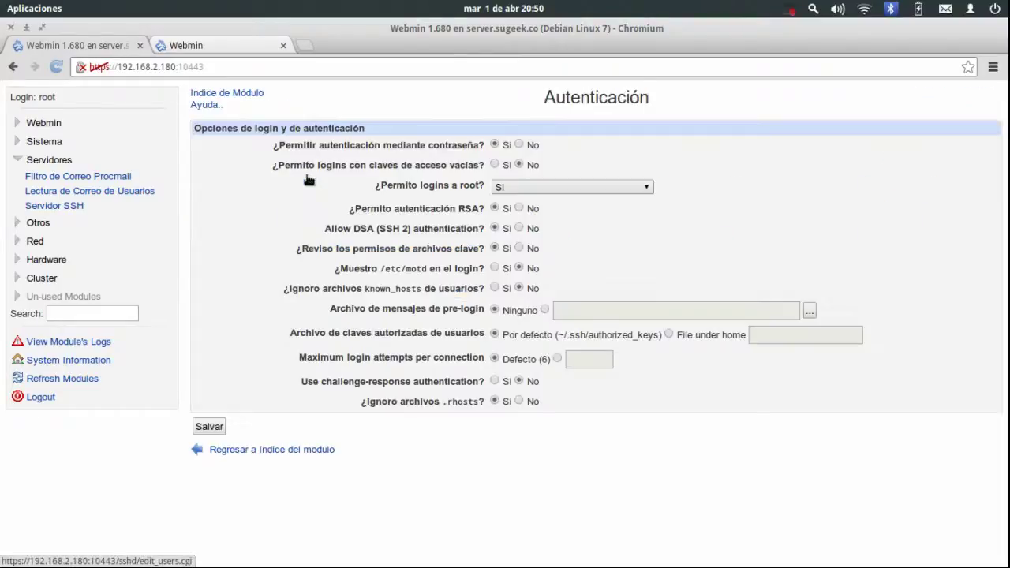
left_click(237, 451)
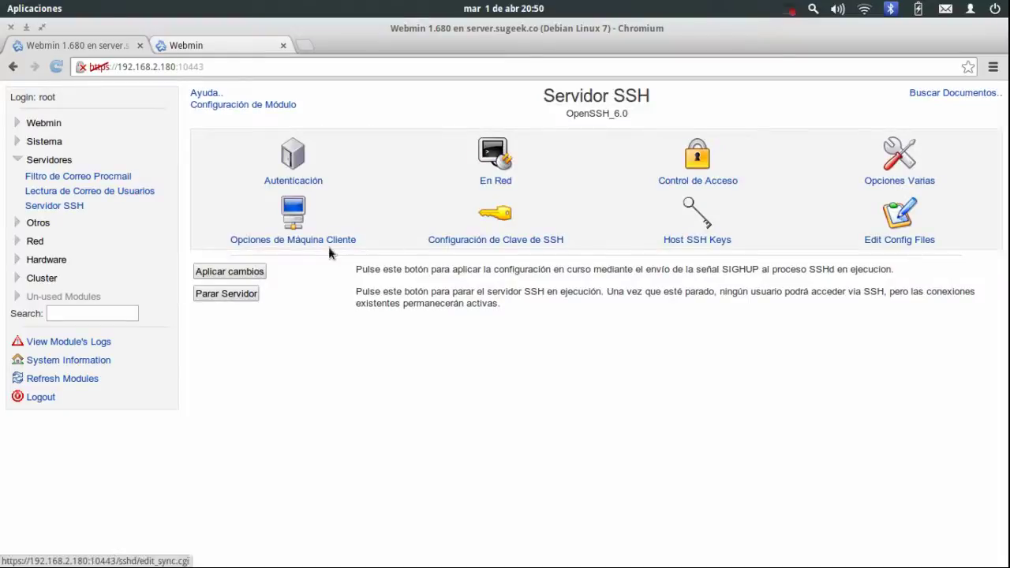
left_click(303, 244)
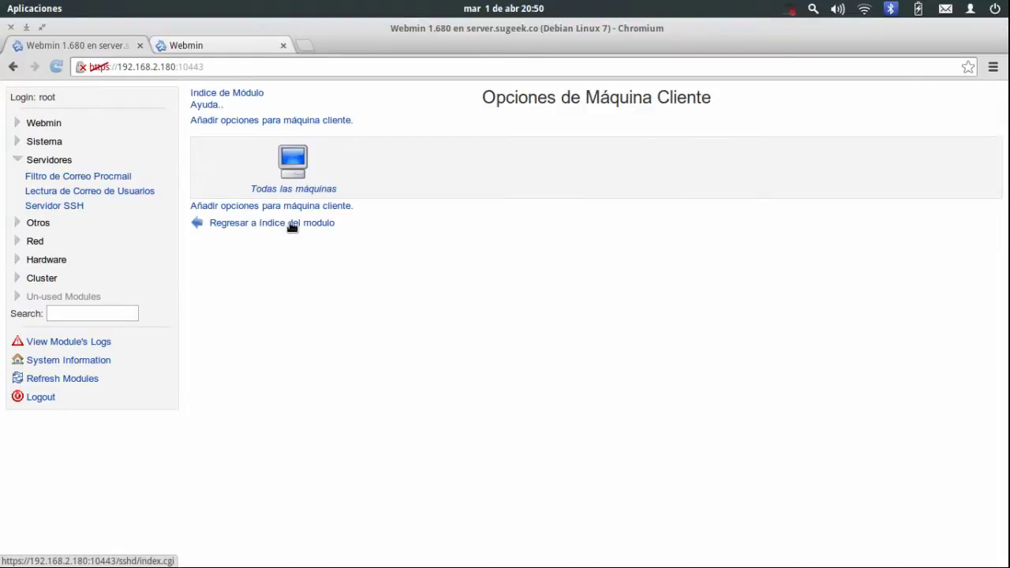
left_click(288, 226)
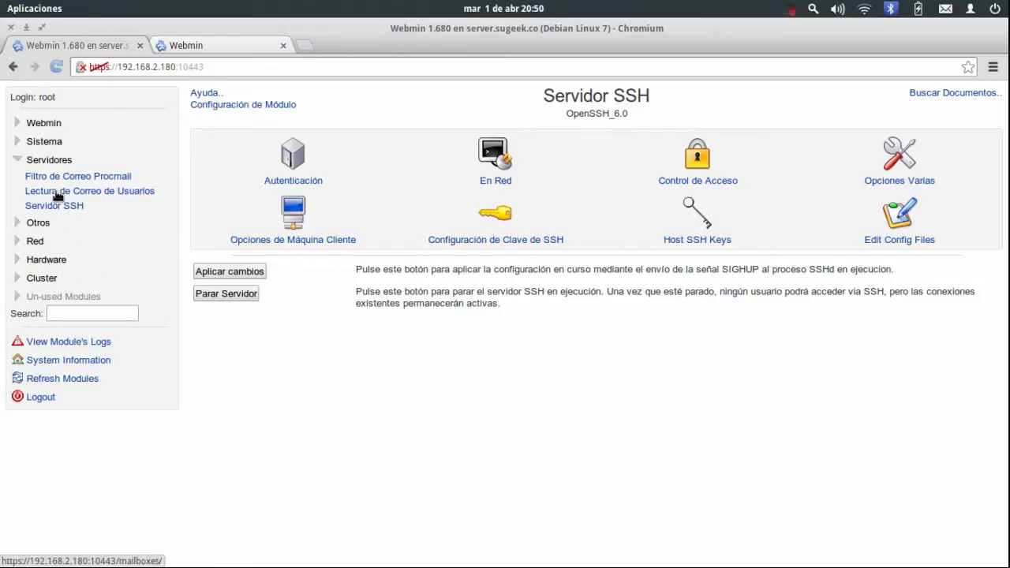
Run ls in Comandos de Consola, listing files like Archivo.zip and webmin_1.680_all.deb.
left_click(38, 224)
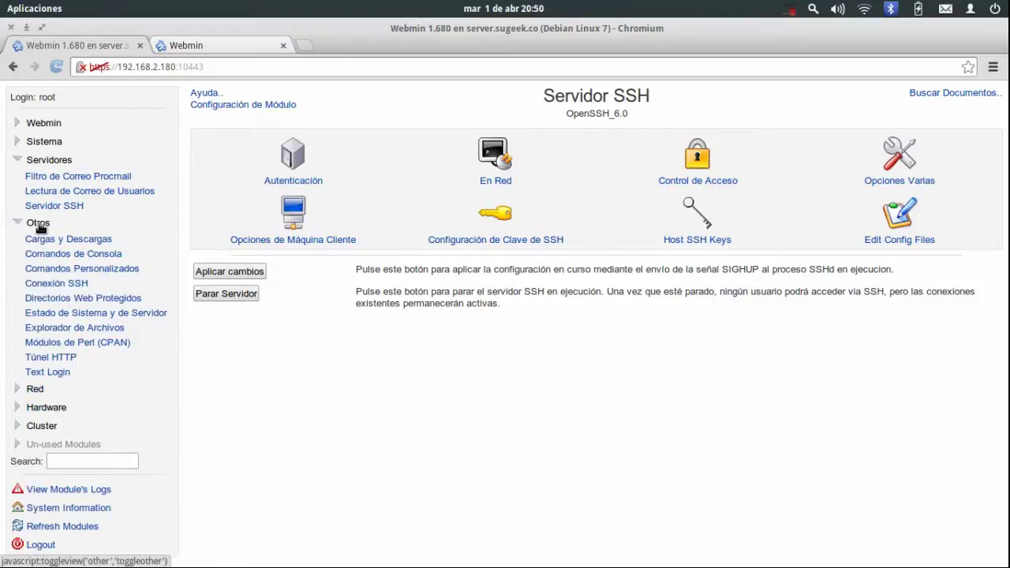
left_click(20, 161)
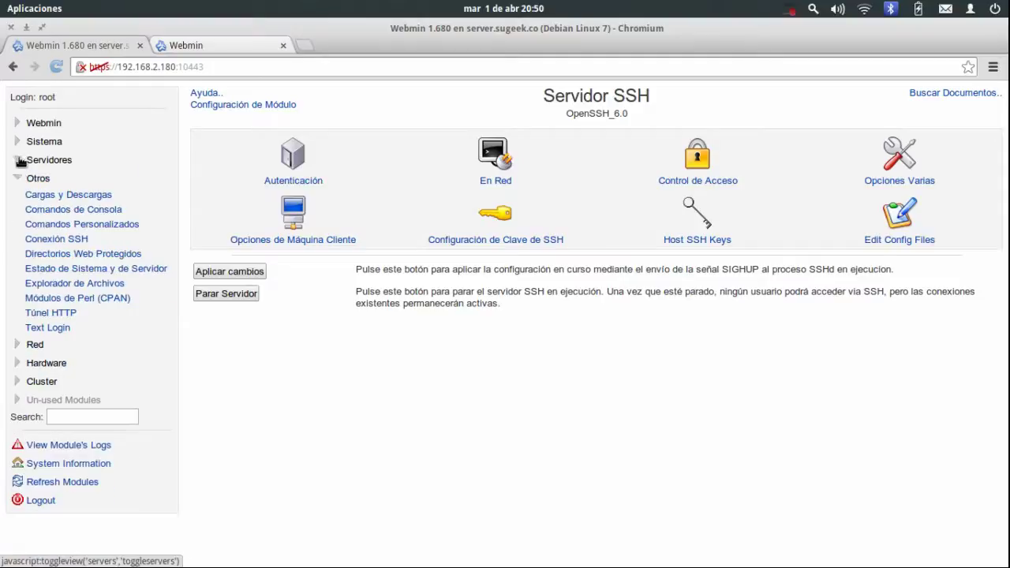
left_click(63, 197)
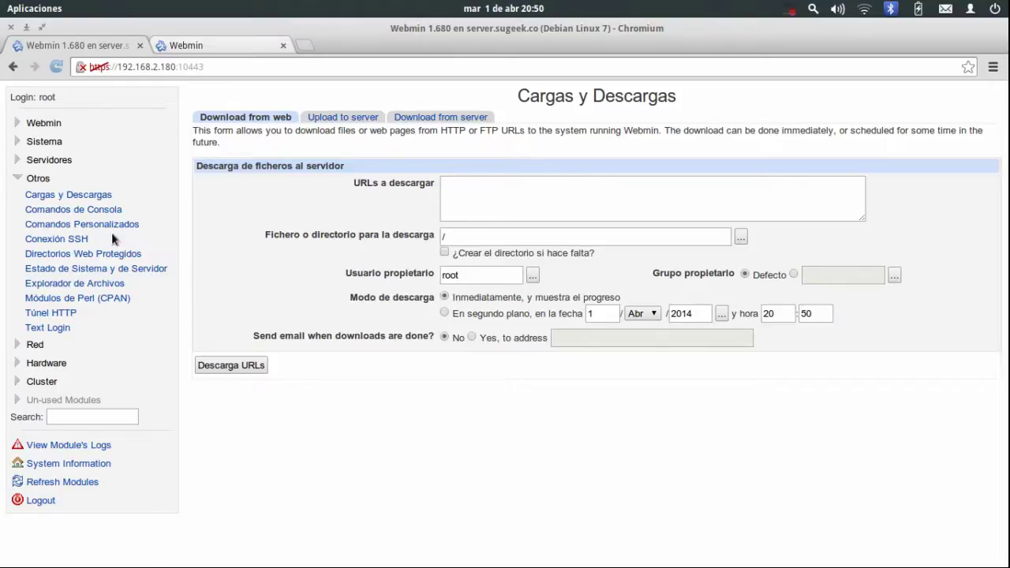
left_click(87, 212)
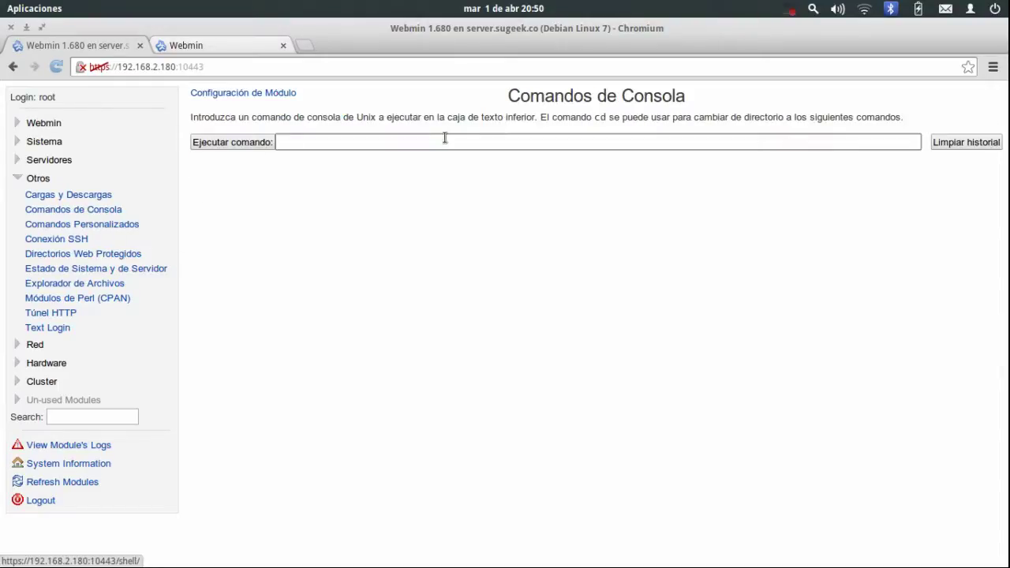
type("ls")
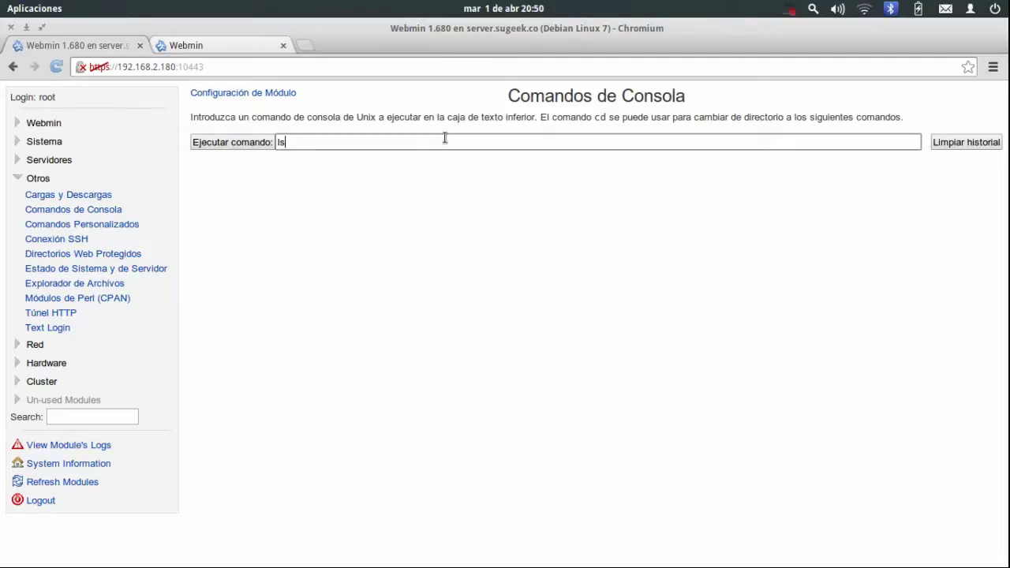
left_click(204, 141)
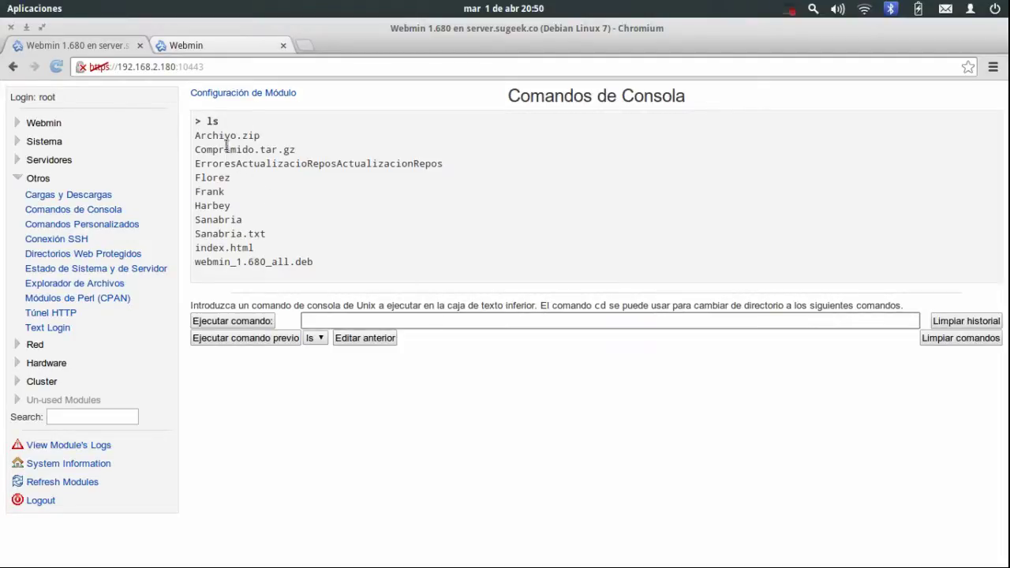
left_click_drag(315, 262, 201, 121)
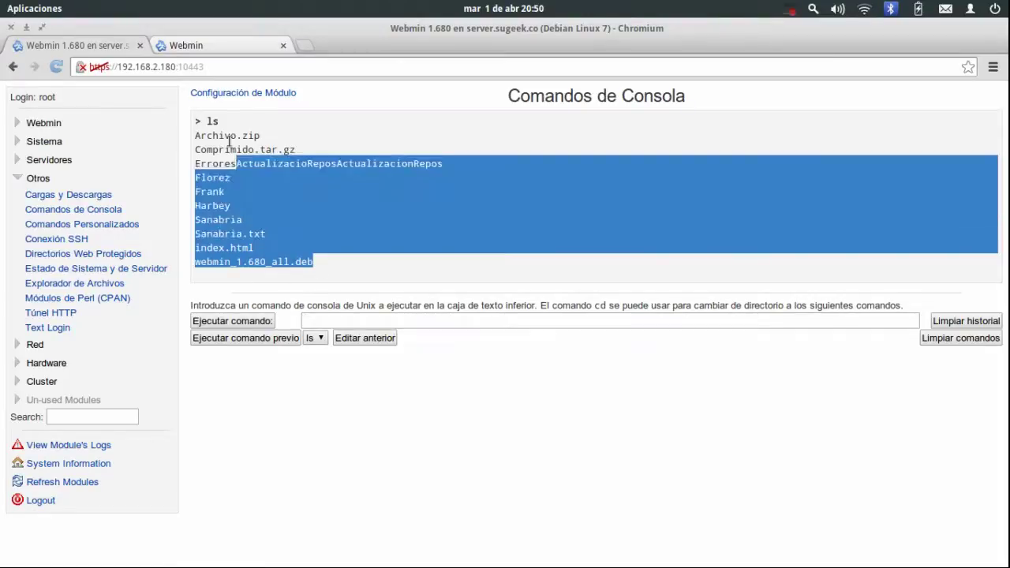
left_click(209, 124)
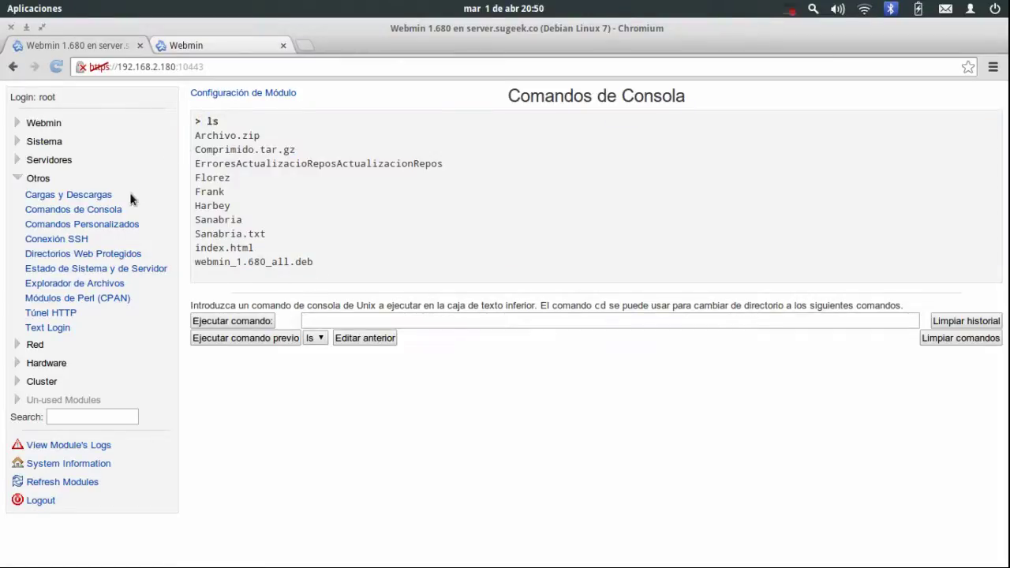
Pass through Comandos Personalizados to the Conexión Telnet/SSH page and its Java-required applet.
left_click(118, 227)
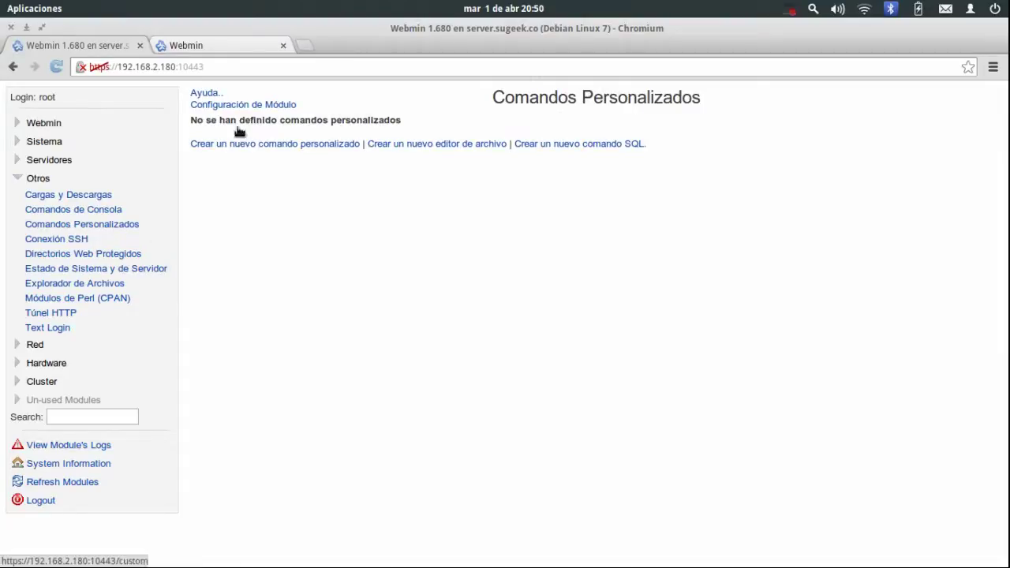
left_click(61, 240)
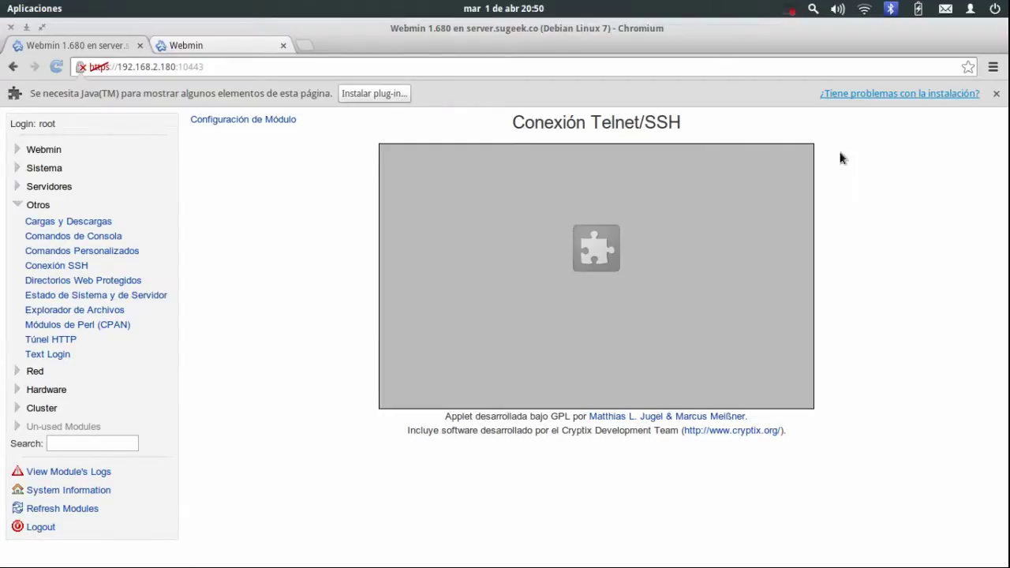
mouse_move(563, 373)
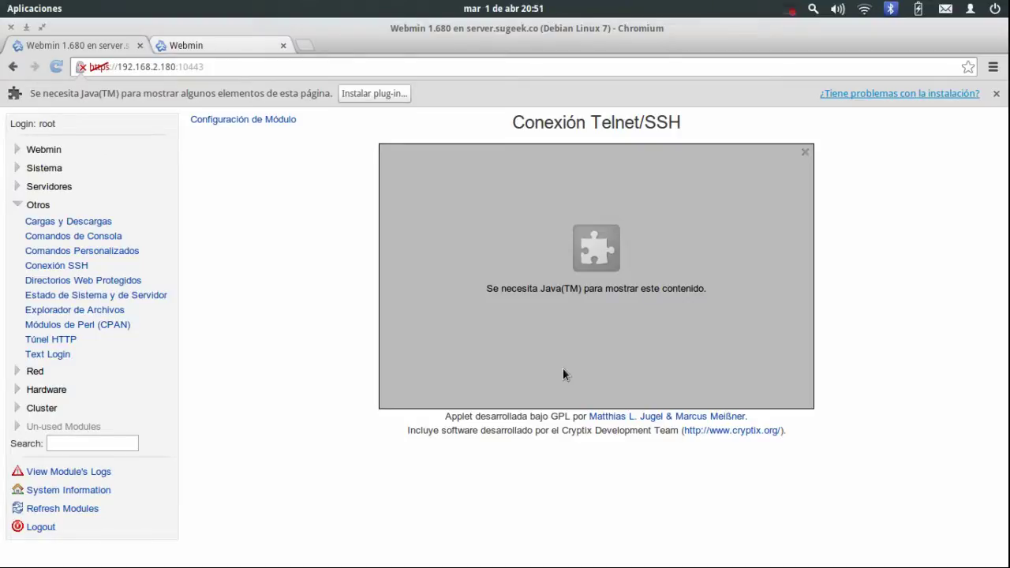
Browse Protected Web Directories and System Status, then open File Explorer and dismiss the Java warnings.
left_click(994, 94)
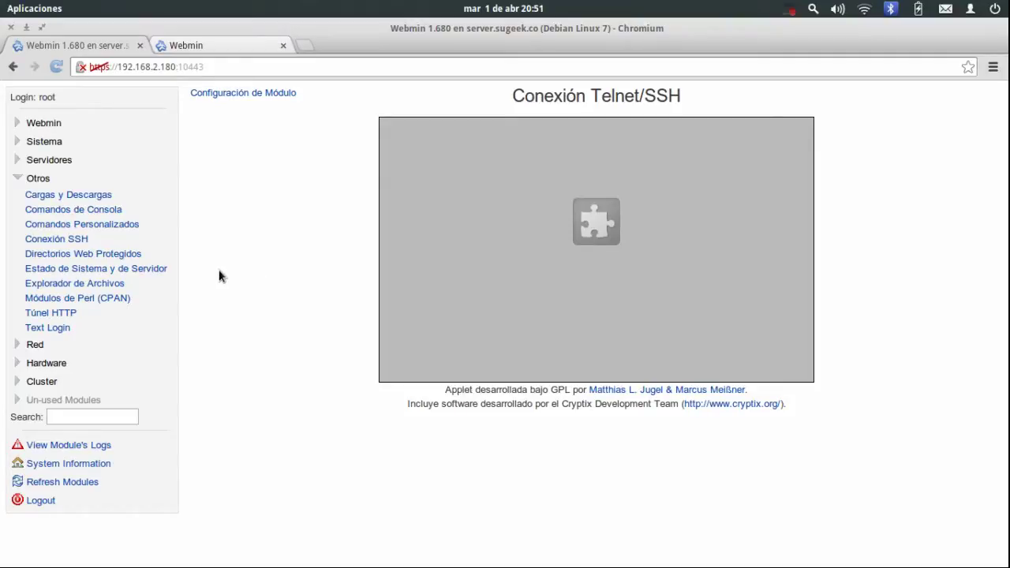
left_click(112, 254)
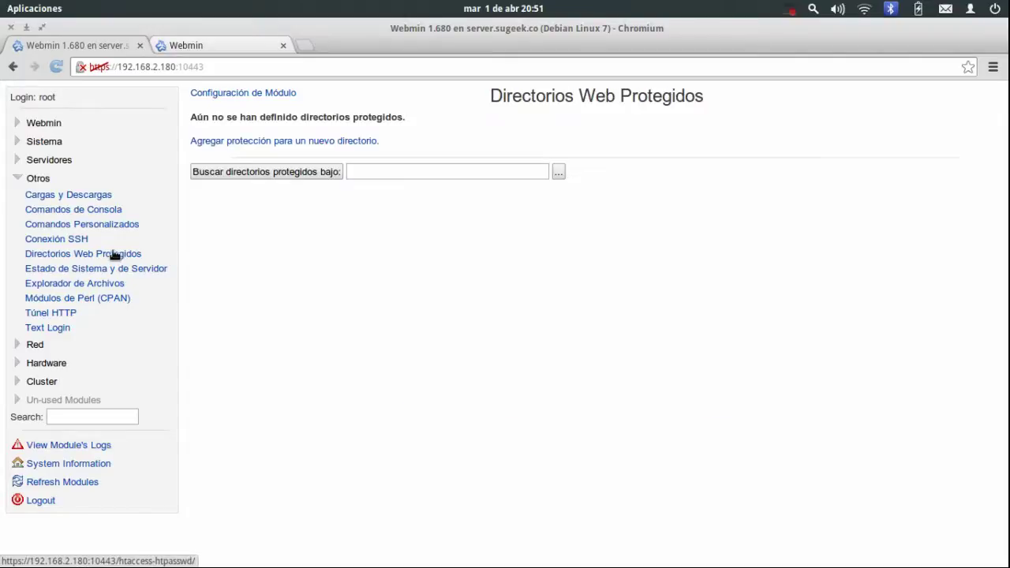
left_click(94, 271)
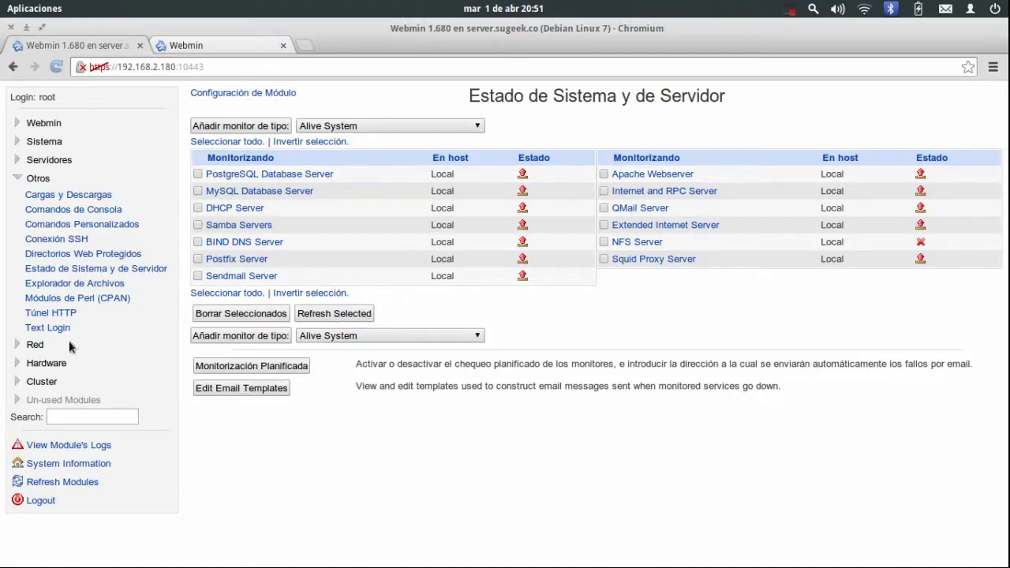
left_click(53, 286)
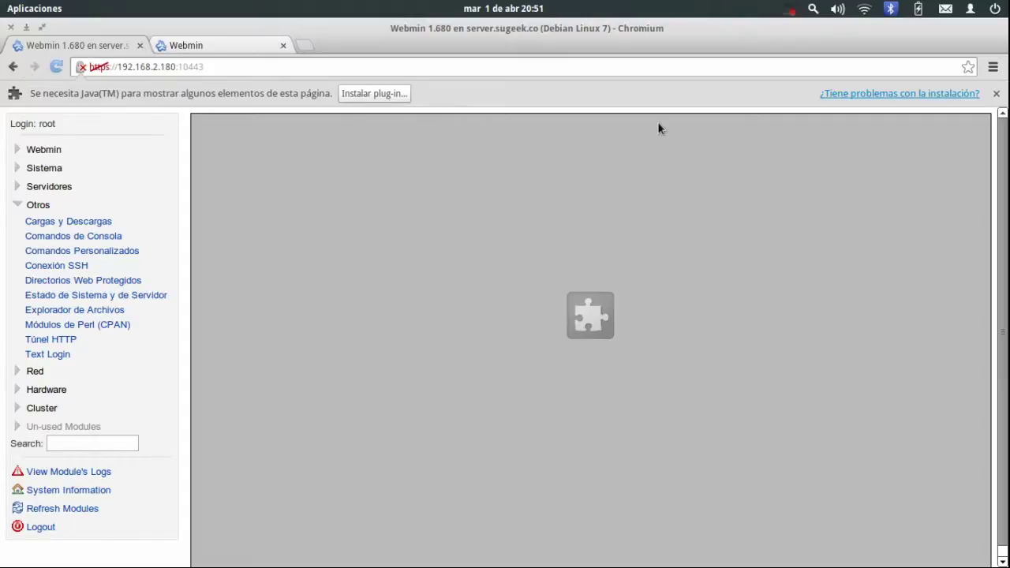
left_click(994, 95)
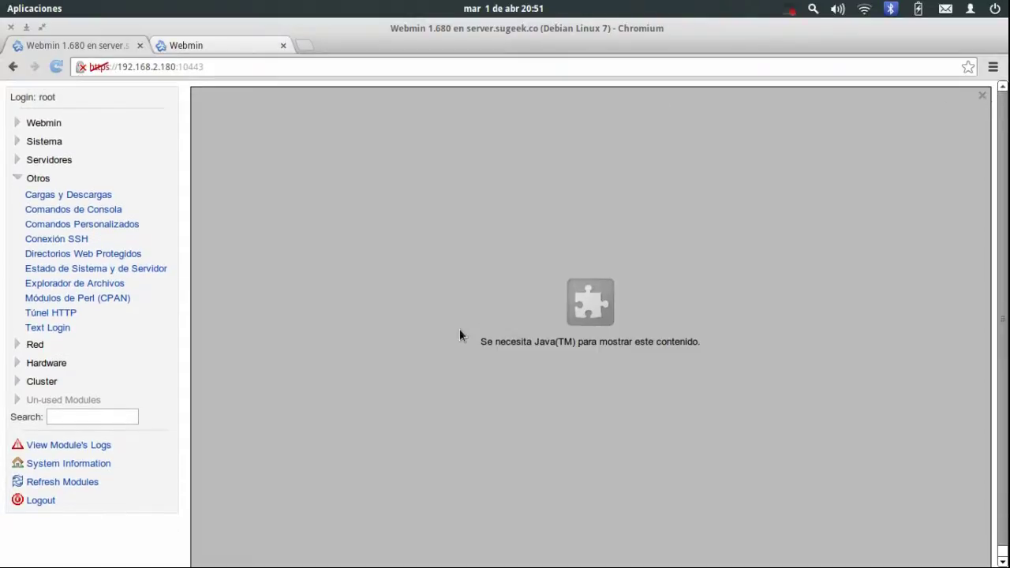
Open the HTTP Tunnel module and try loading google.com.
left_click(89, 298)
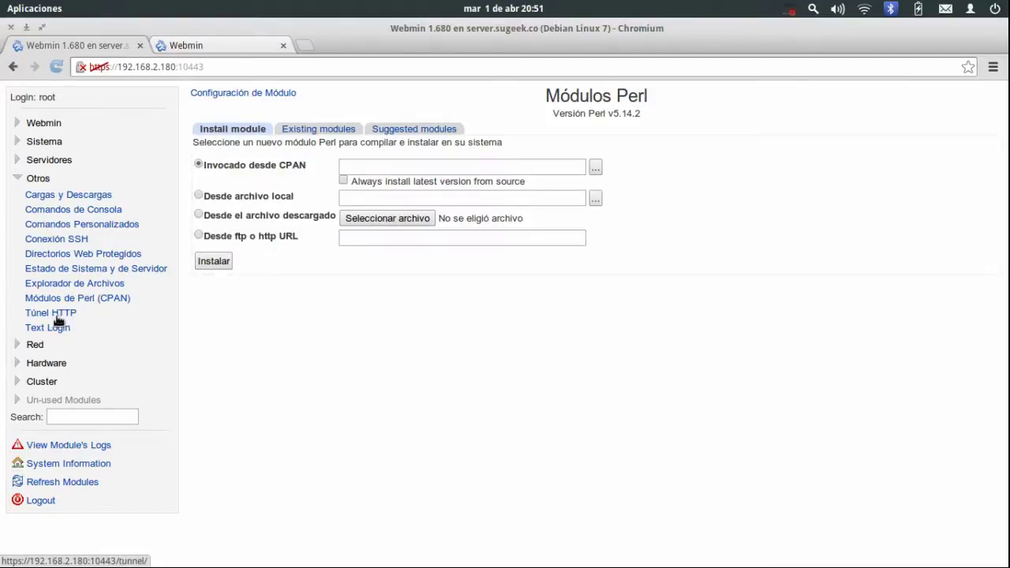
left_click(55, 318)
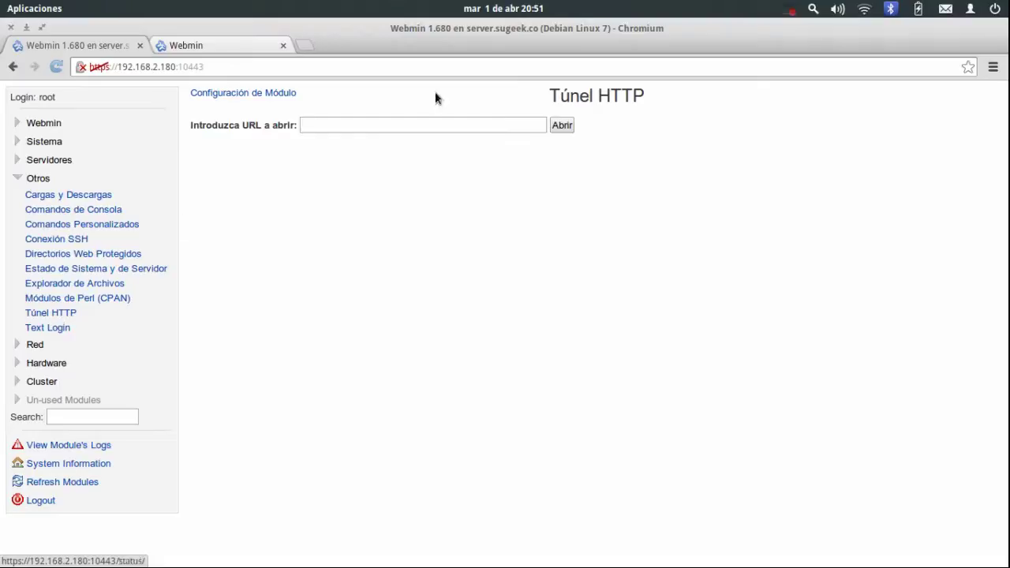
left_click(382, 128)
type("google.com")
left_click(561, 126)
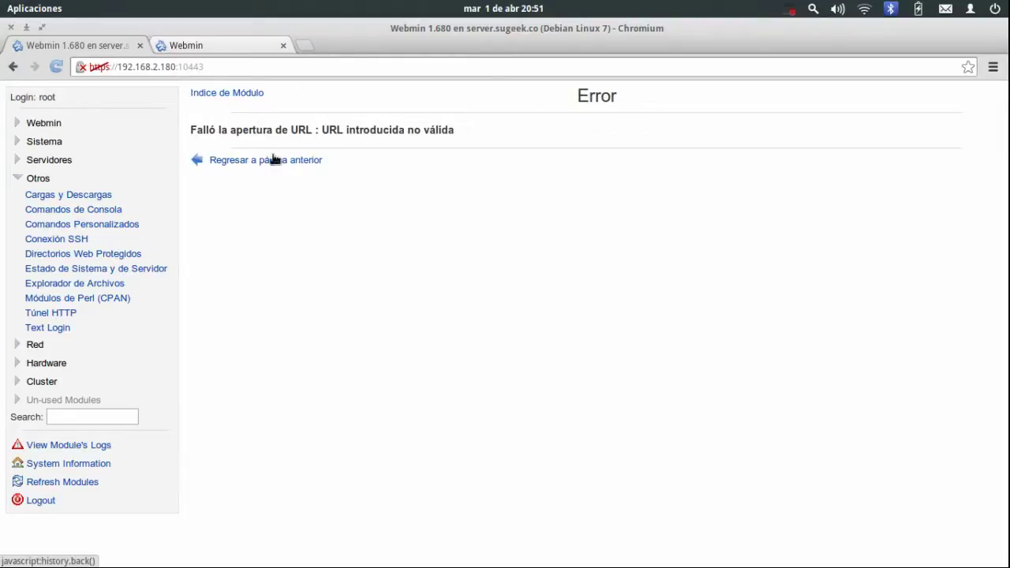
left_click(273, 160)
left_click(388, 130)
key("Home")
type("http://")
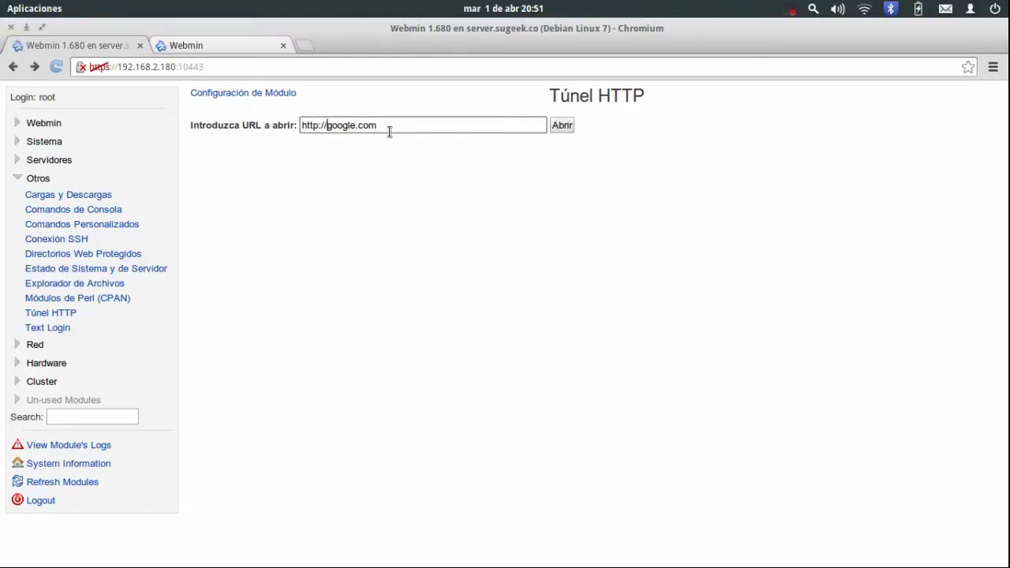
left_click(561, 131)
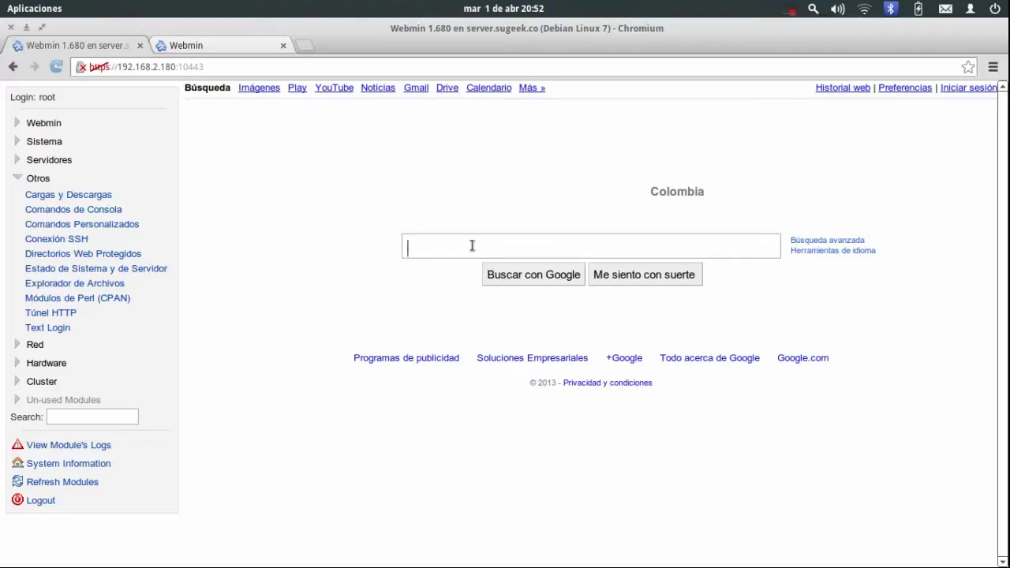
Search Google for sugeek.co, select the server address, and scroll through the results.
type("sugeek.co")
key("Return")
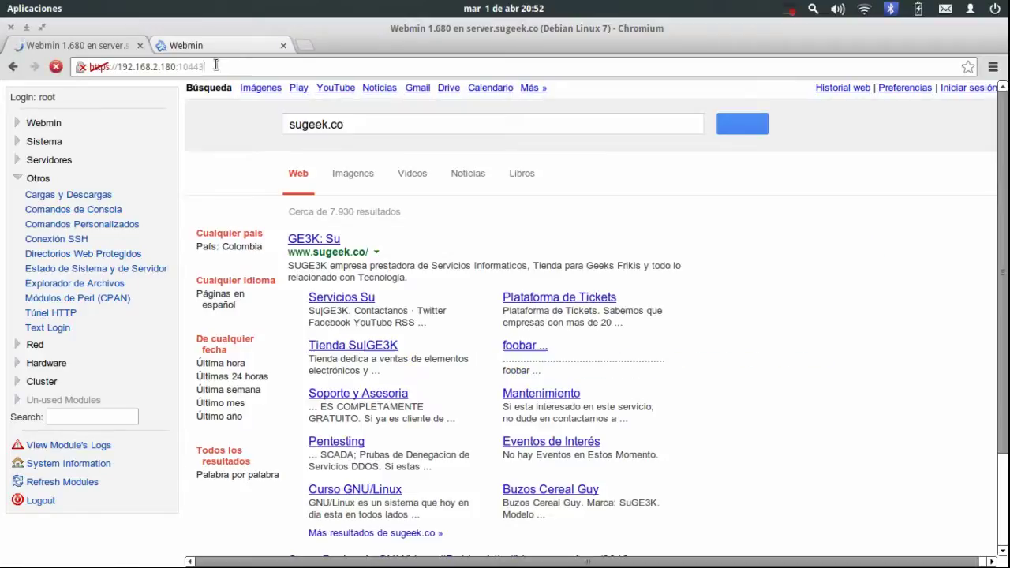
left_click_drag(235, 66, 117, 66)
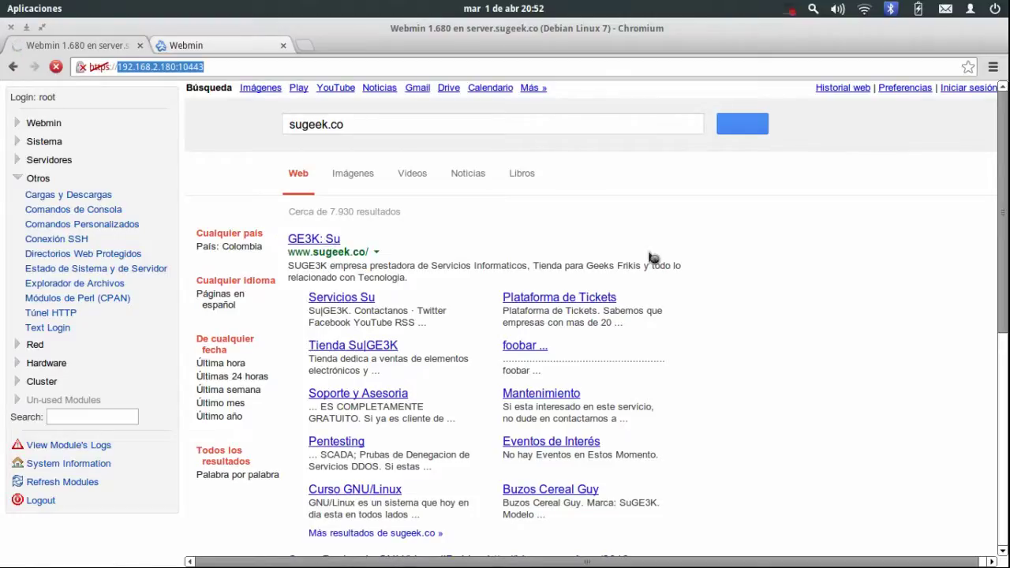
scroll(652, 257, "down", 3)
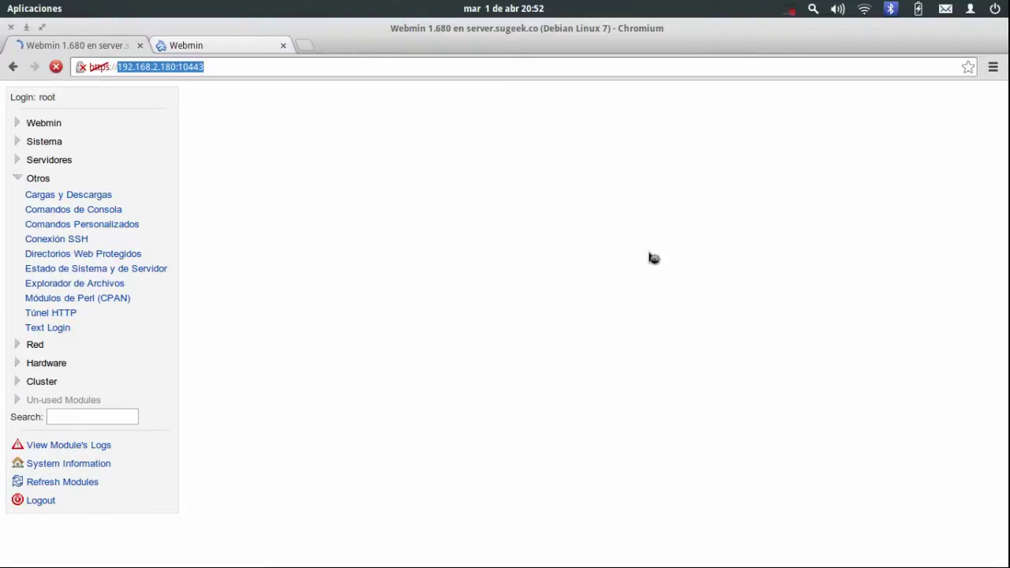
Inspect eth0's boot-time settings (IP 192.168.2.180) in Network Configuration, then return to the interfaces list.
left_click(19, 177)
left_click(21, 197)
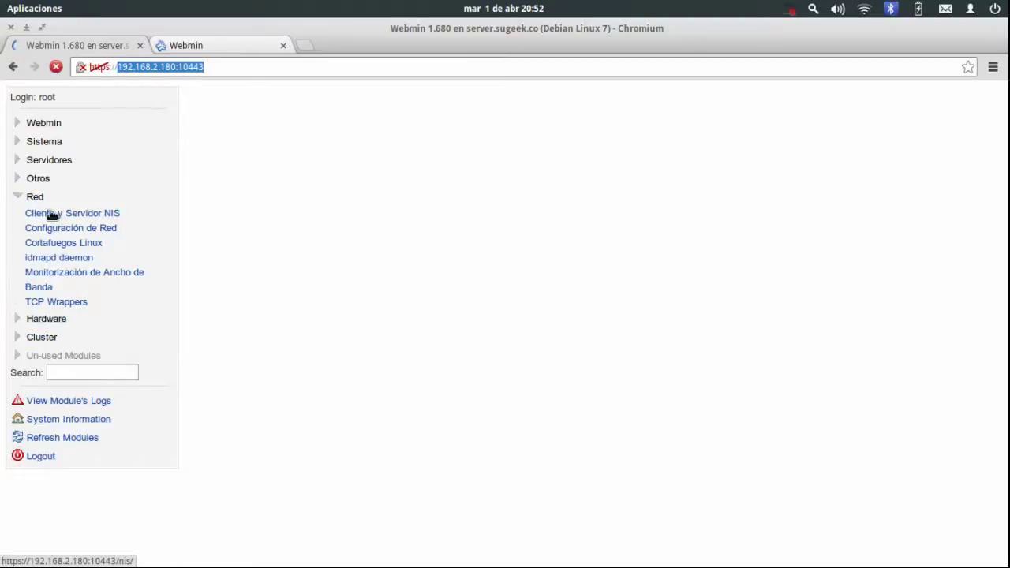
left_click(51, 214)
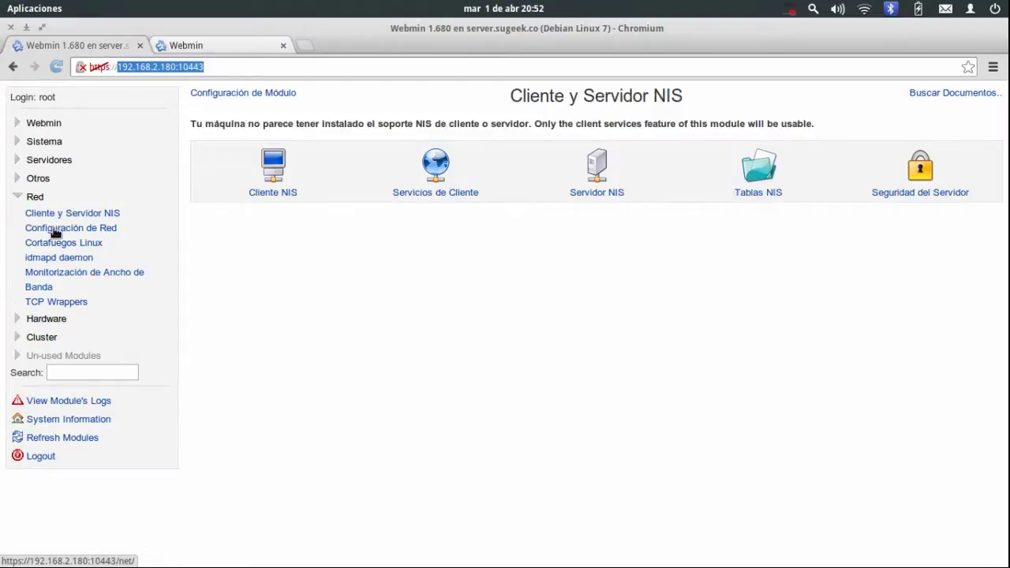
left_click(54, 229)
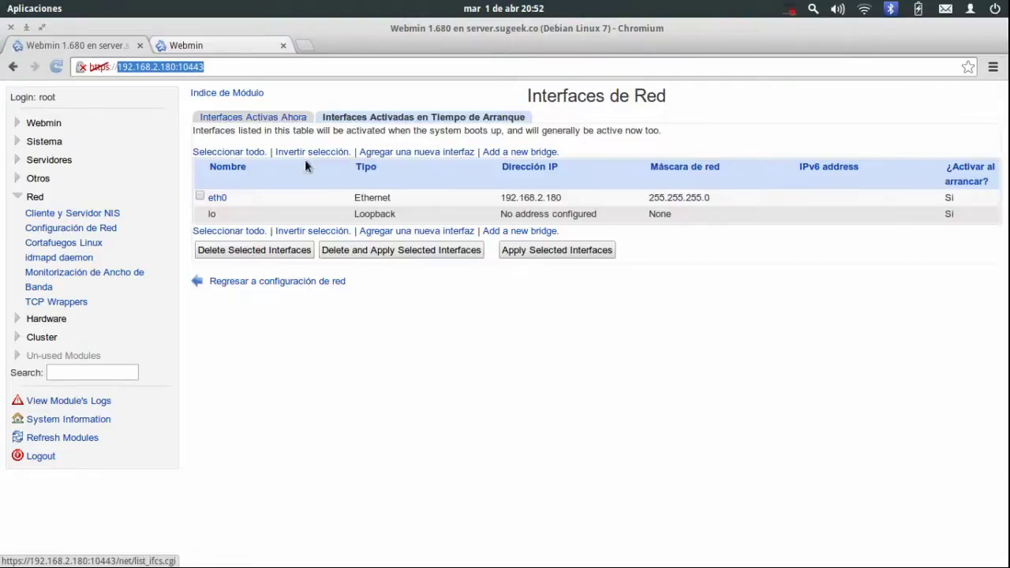
left_click(221, 198)
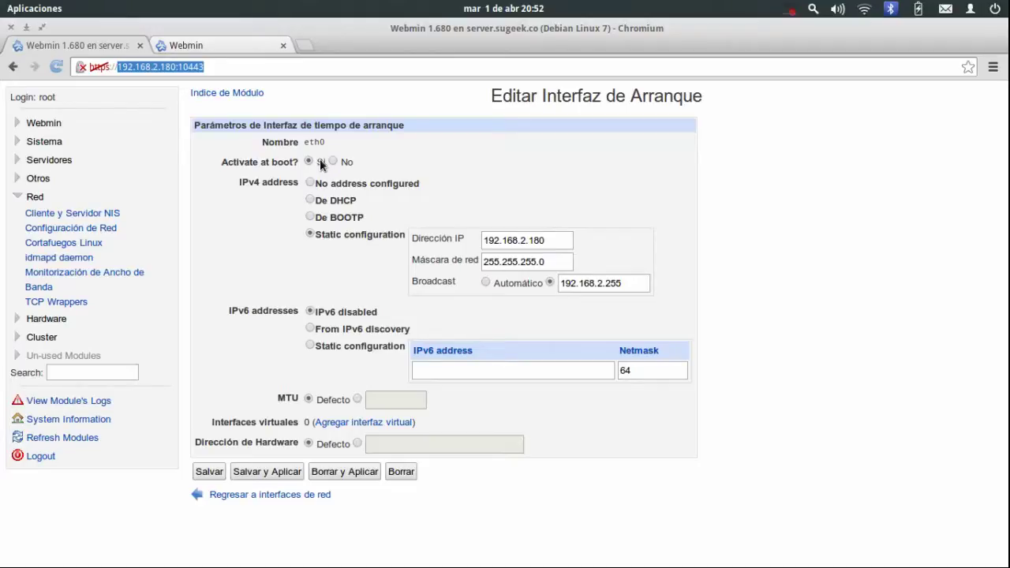
left_click(563, 239)
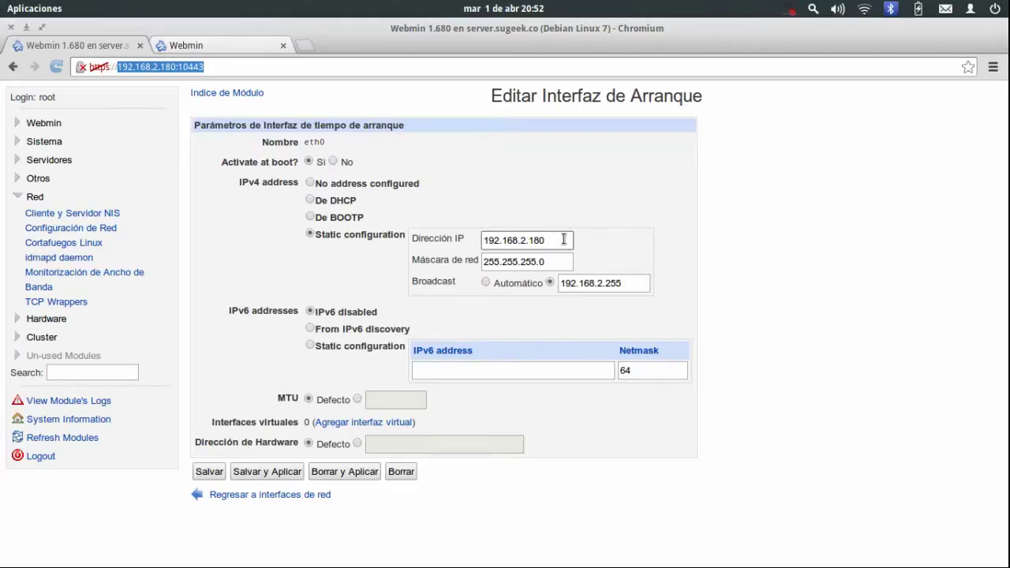
left_click(256, 495)
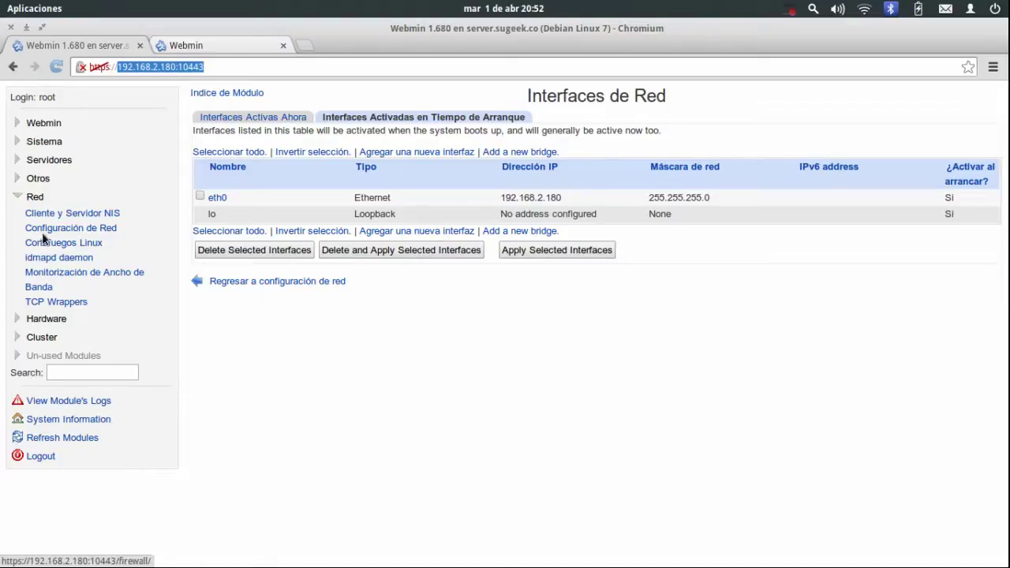
View TCP Wrappers, then open Cortafuegos Linux, which has no firewall configured.
left_click(46, 302)
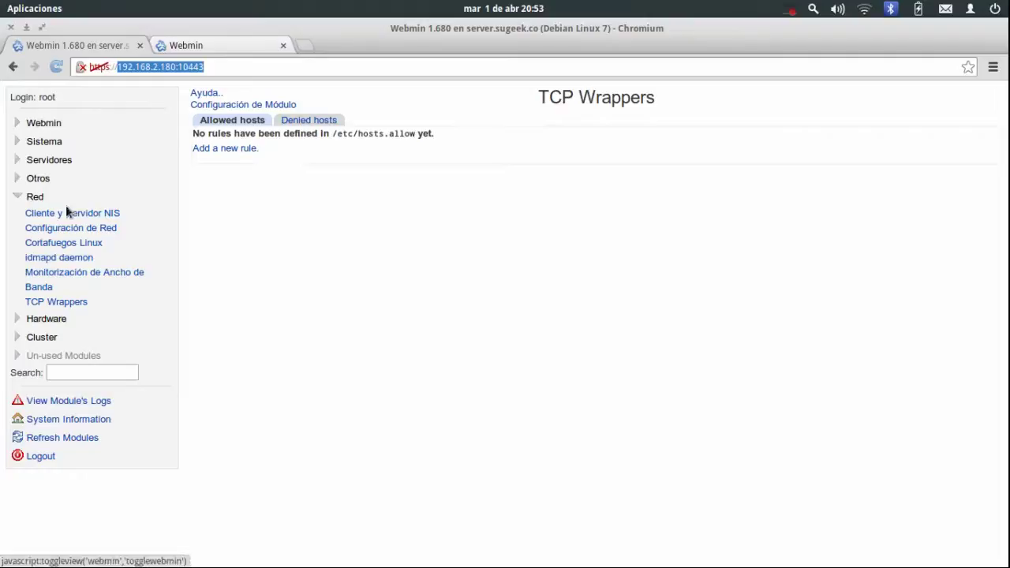
left_click(93, 245)
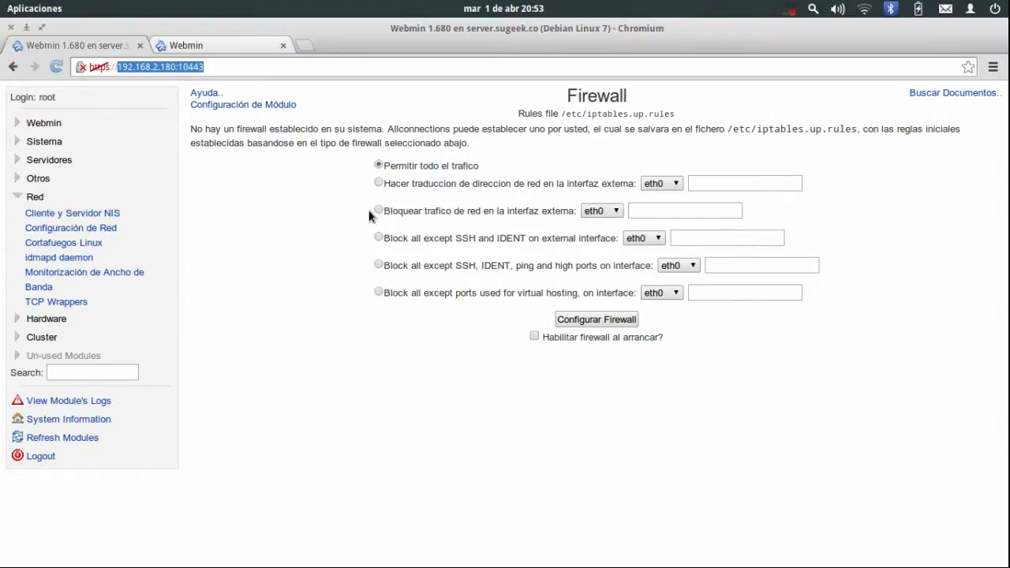
Expand Hardware and view the Printer Administration and System Time modules.
left_click(42, 321)
left_click(69, 336)
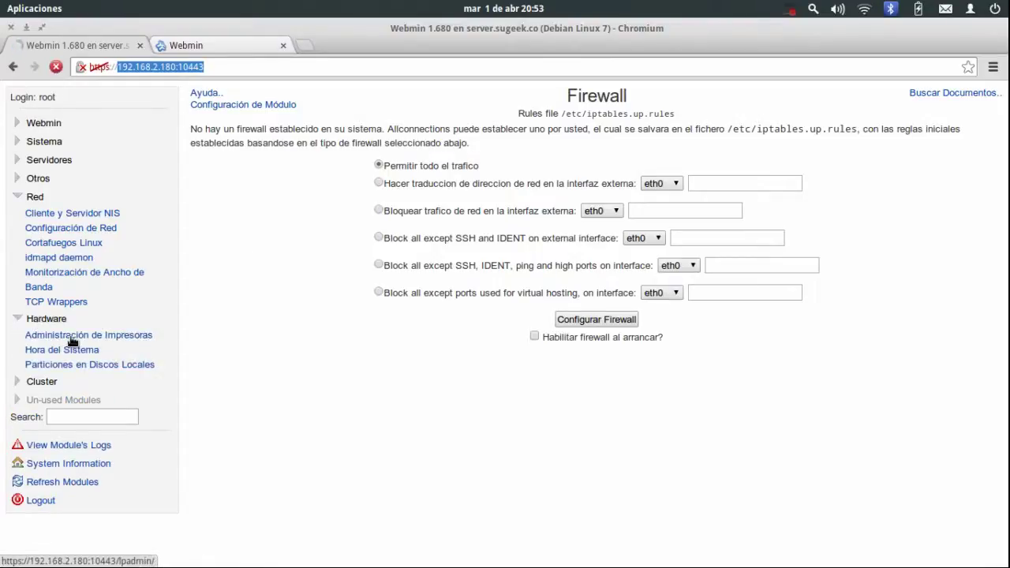
left_click(64, 352)
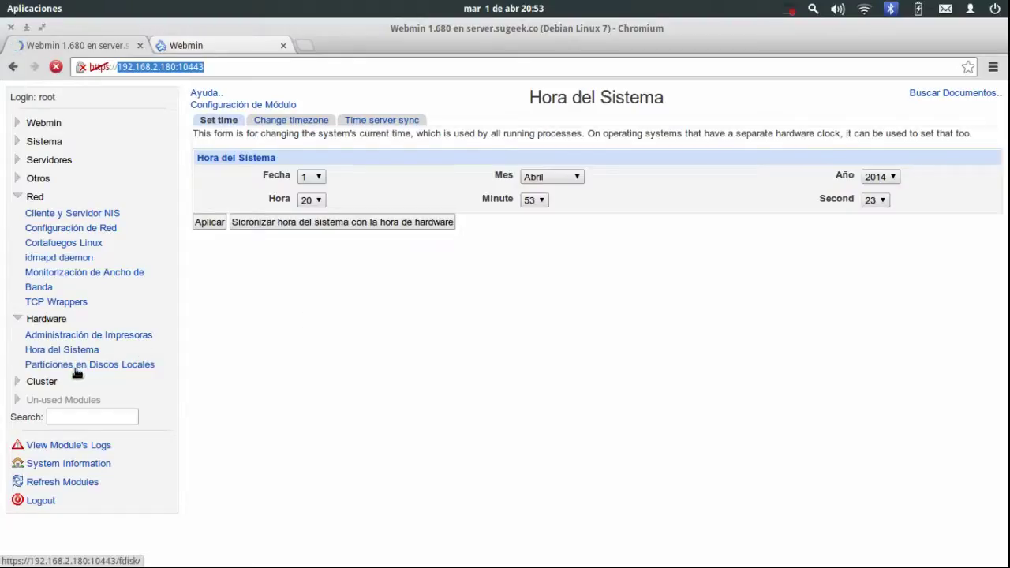
Expand Cluster, collapse Red and Hardware, and open Cluster - Tareas de Cron.
left_click(46, 381)
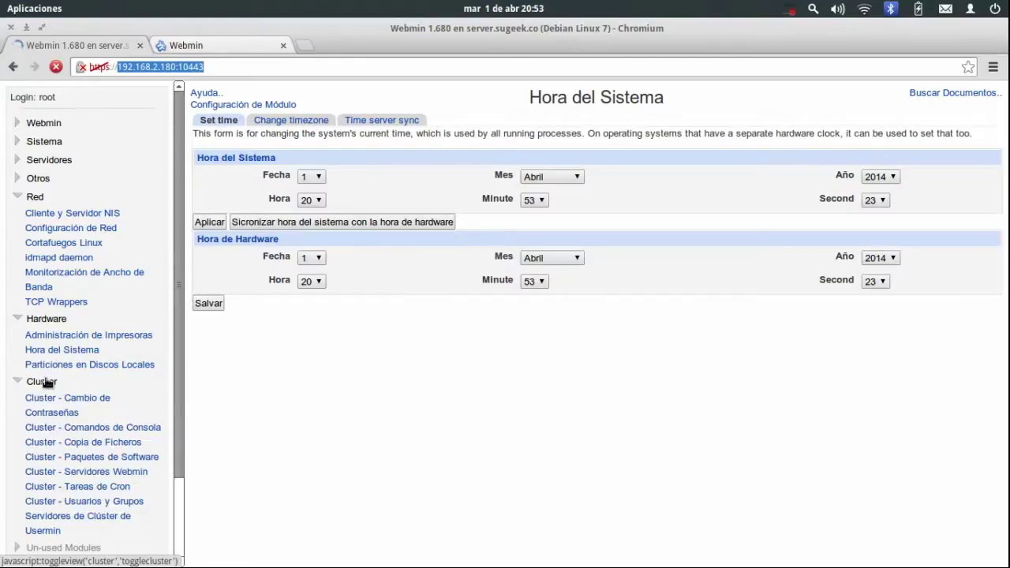
left_click(23, 199)
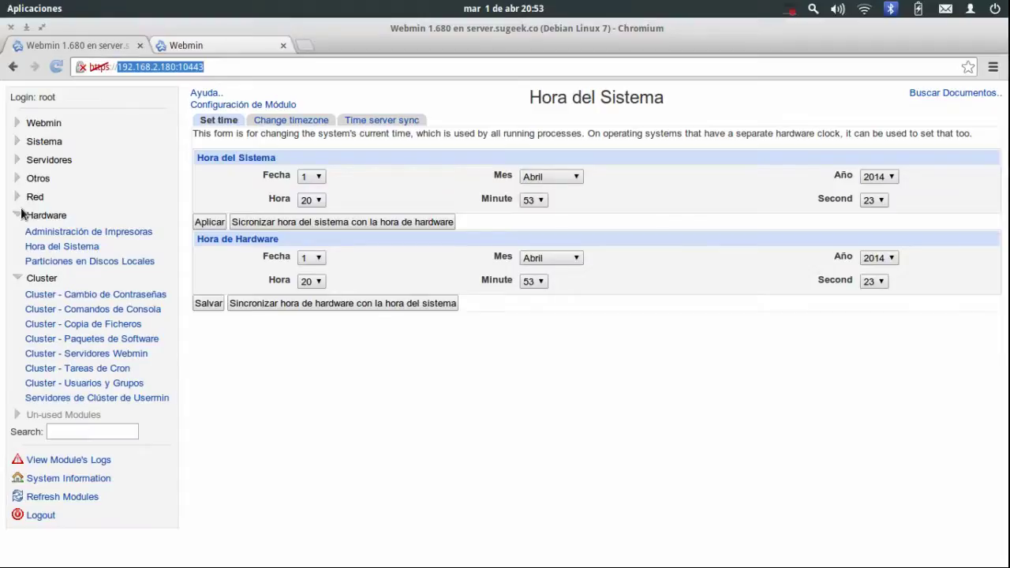
left_click(21, 214)
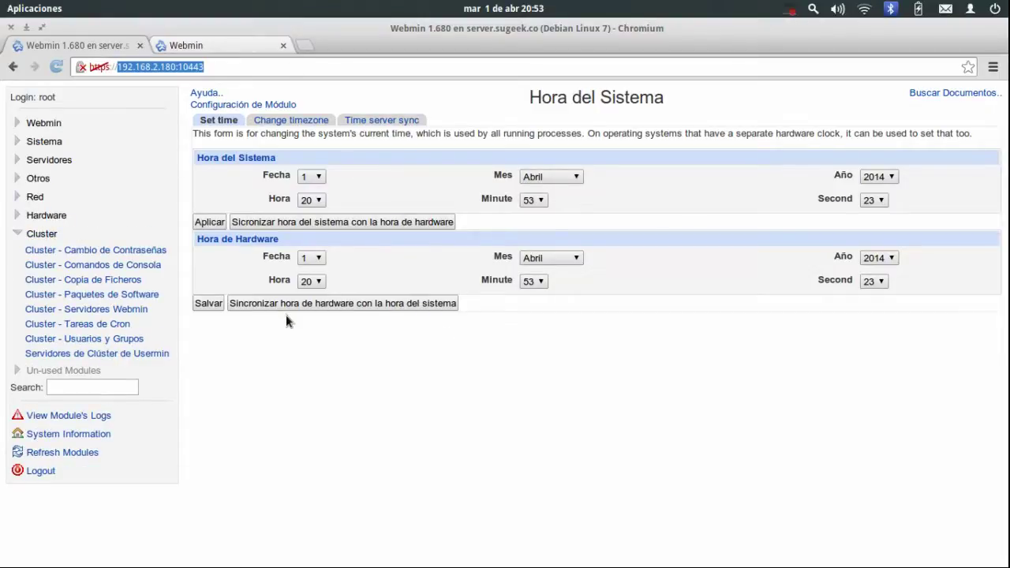
left_click(112, 326)
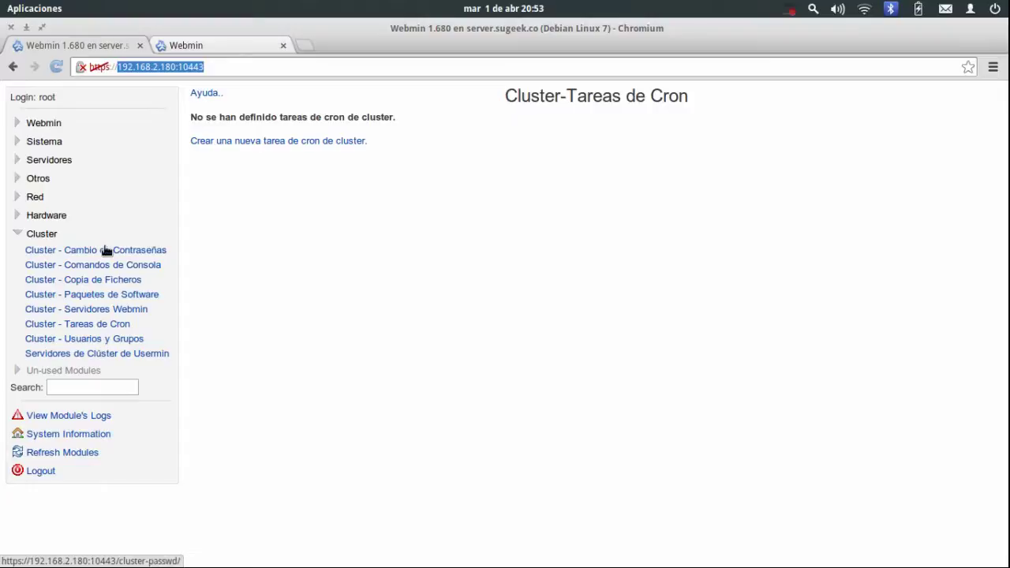
Explore the Usermin cluster servers module, its server list and configuration options.
left_click(124, 355)
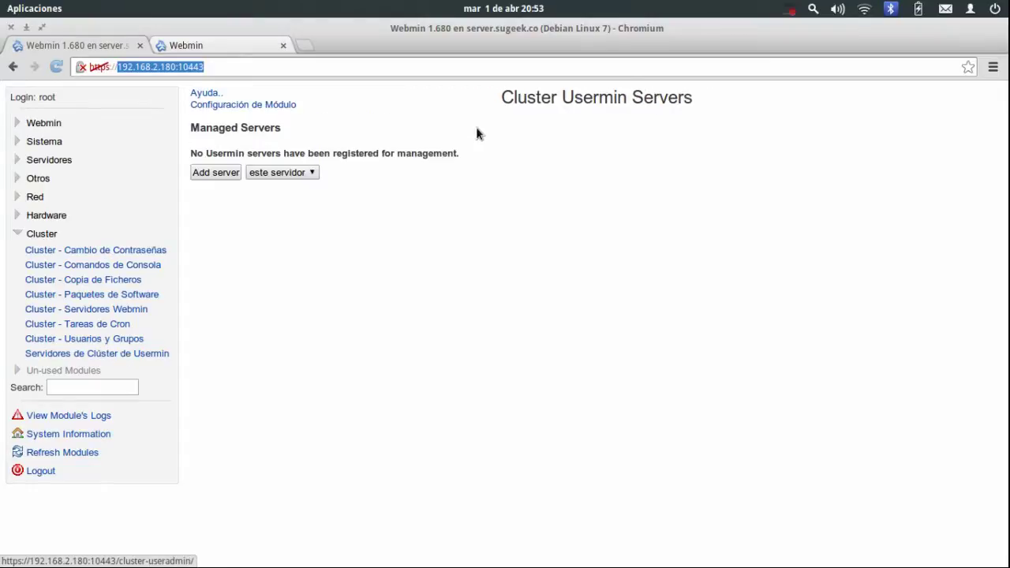
left_click(224, 173)
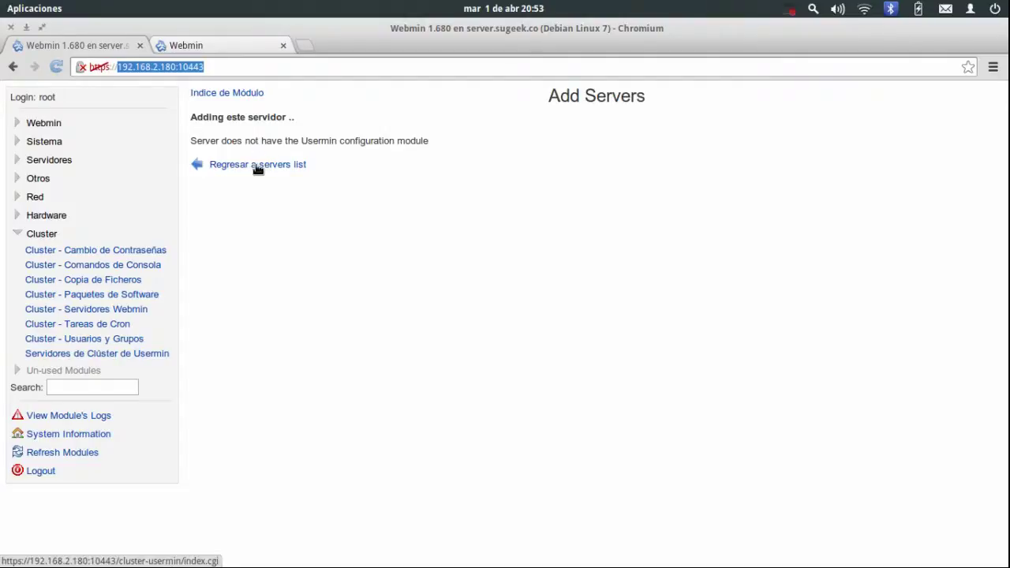
left_click(258, 165)
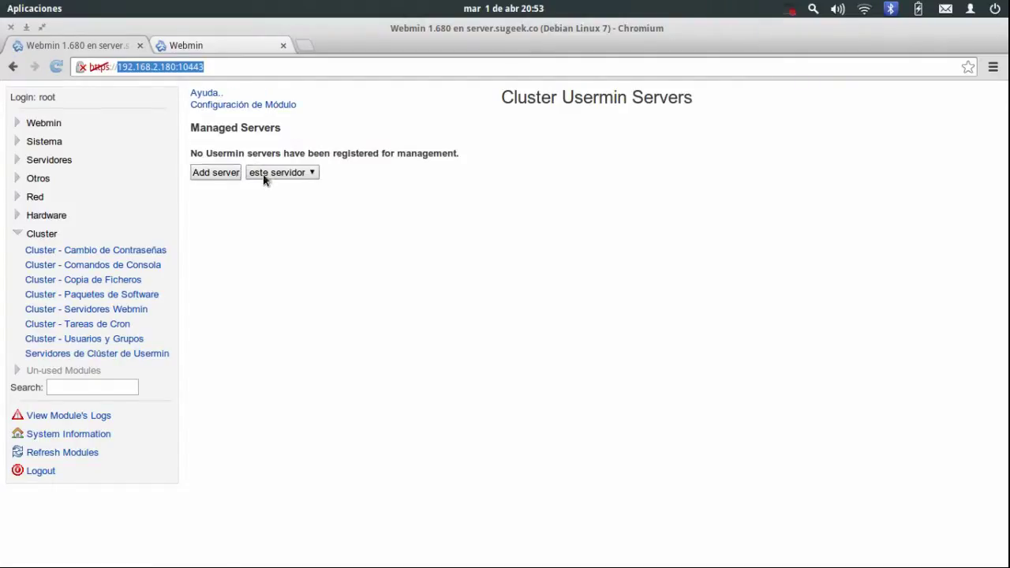
left_click(262, 173)
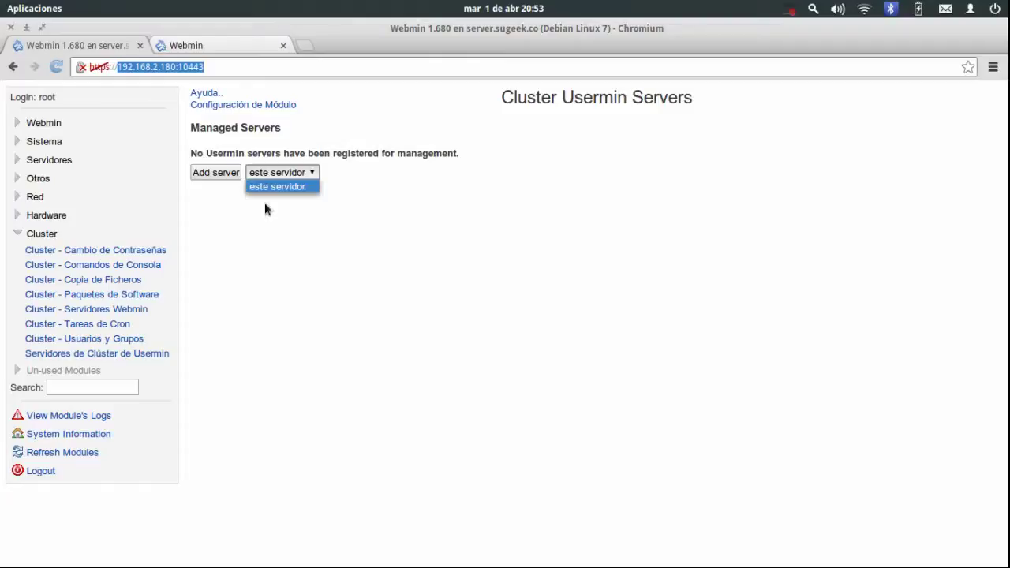
left_click(265, 203)
left_click_drag(266, 205, 261, 105)
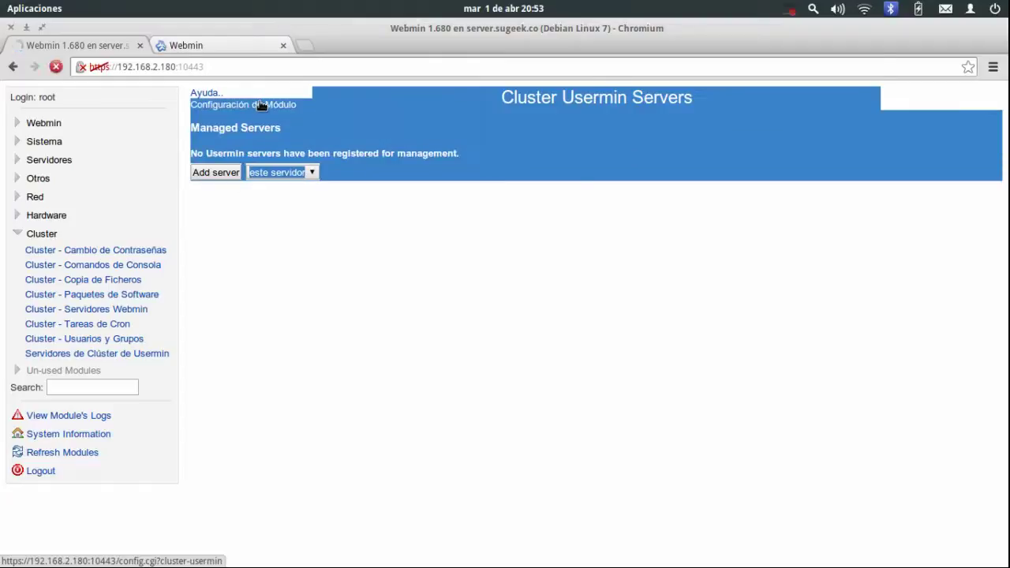
left_click(261, 105)
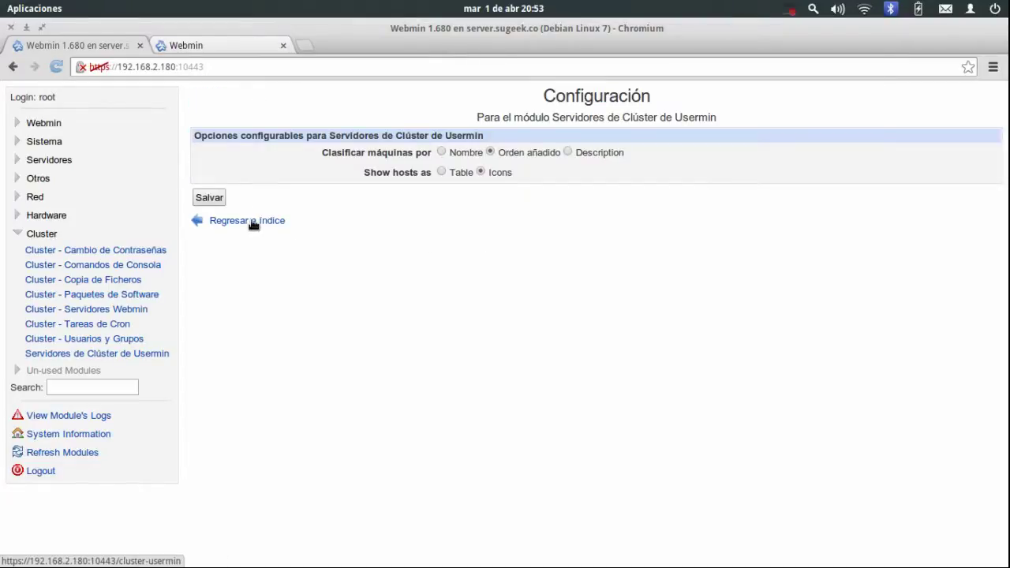
left_click(253, 222)
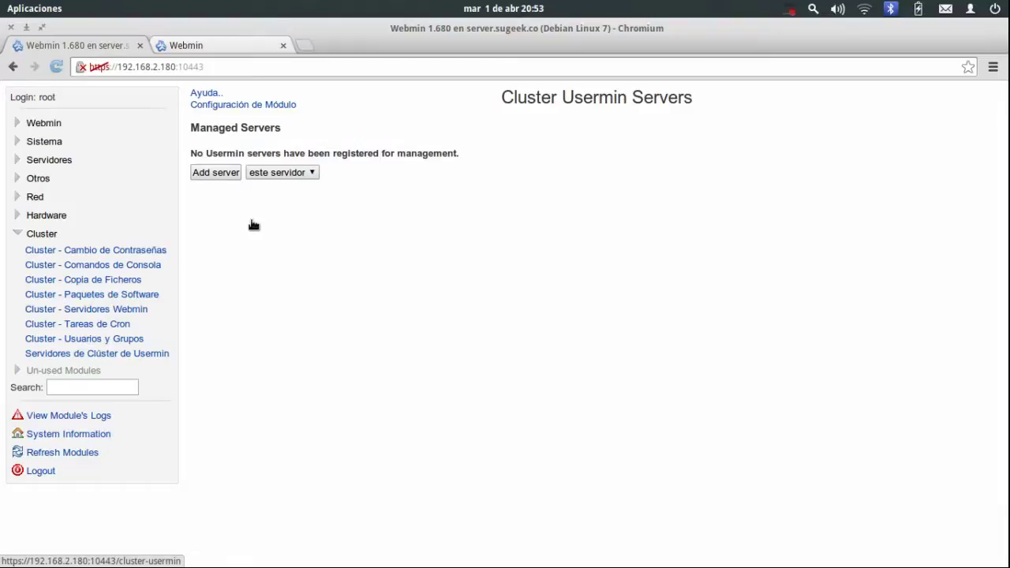
Close the second Webmin tab, view the module logs, and open System Information.
left_click(283, 46)
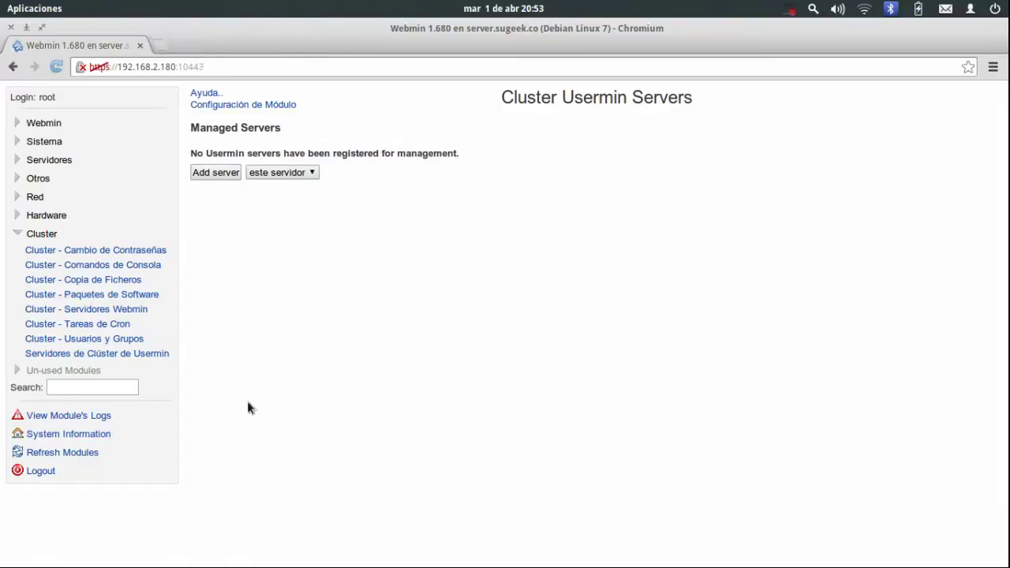
left_click(84, 418)
left_click(80, 435)
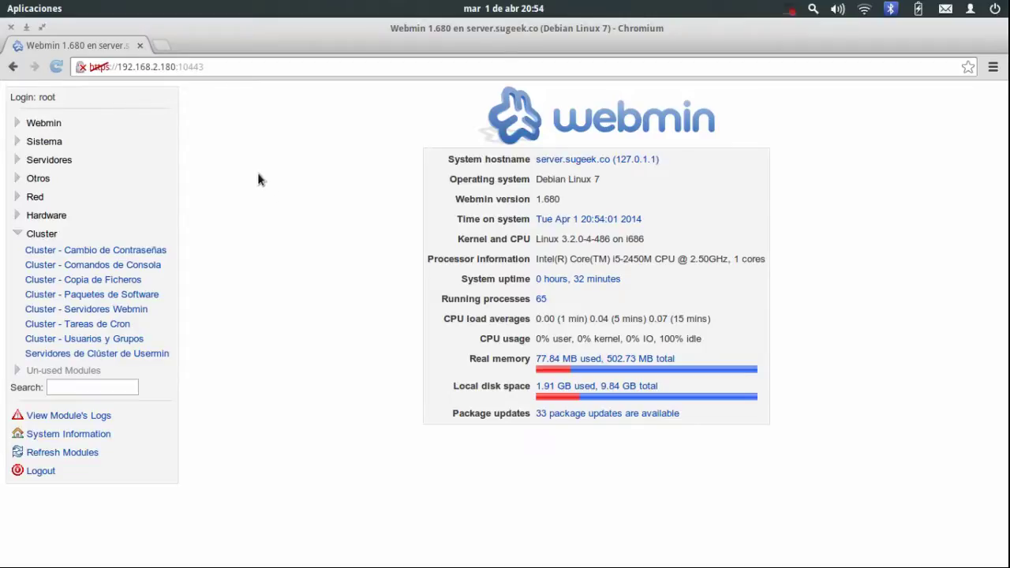
Switch from the Webmin browser window to the terminal running the package installation.
mouse_move(4, 7)
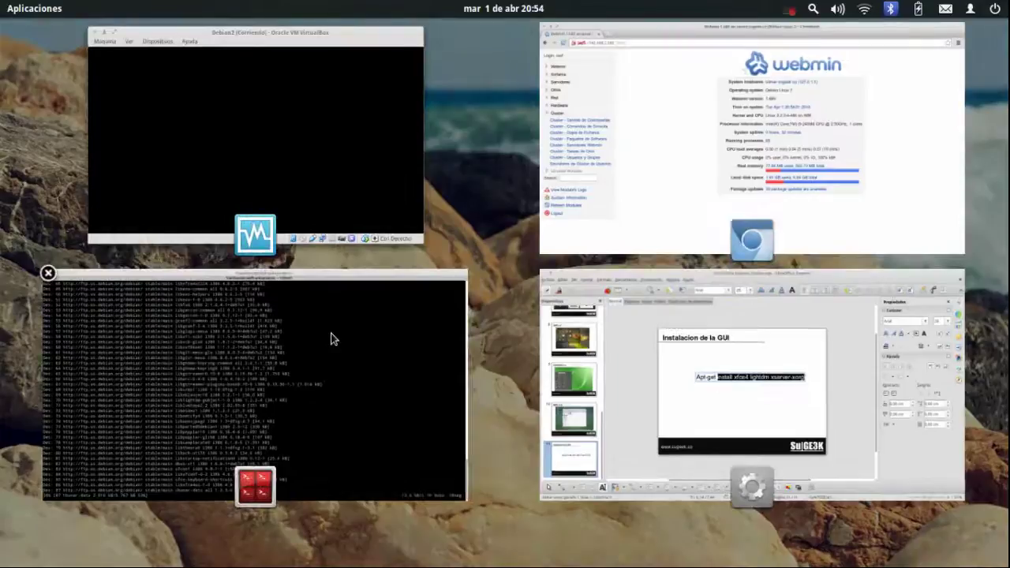
left_click(633, 194)
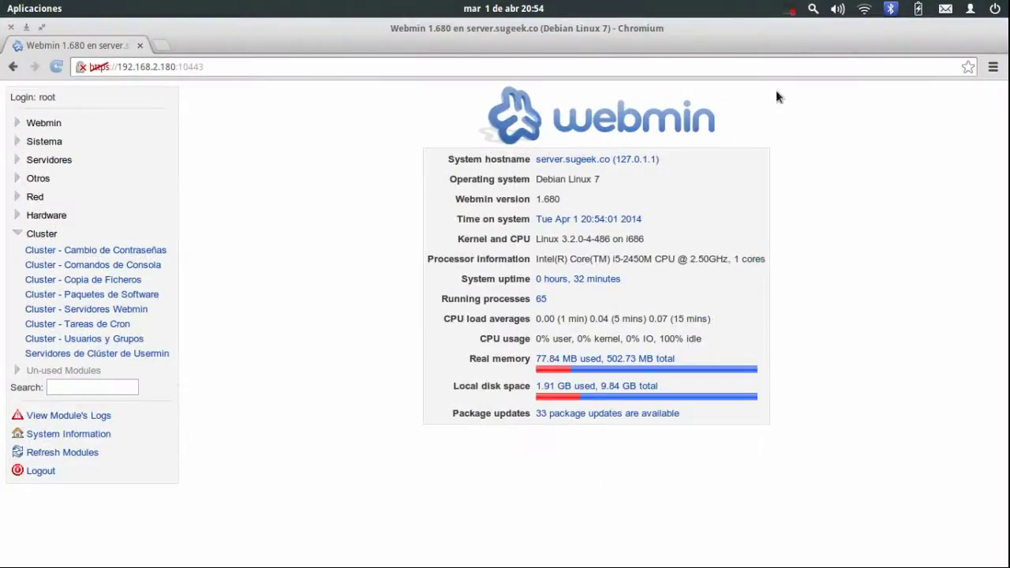
left_click(789, 16)
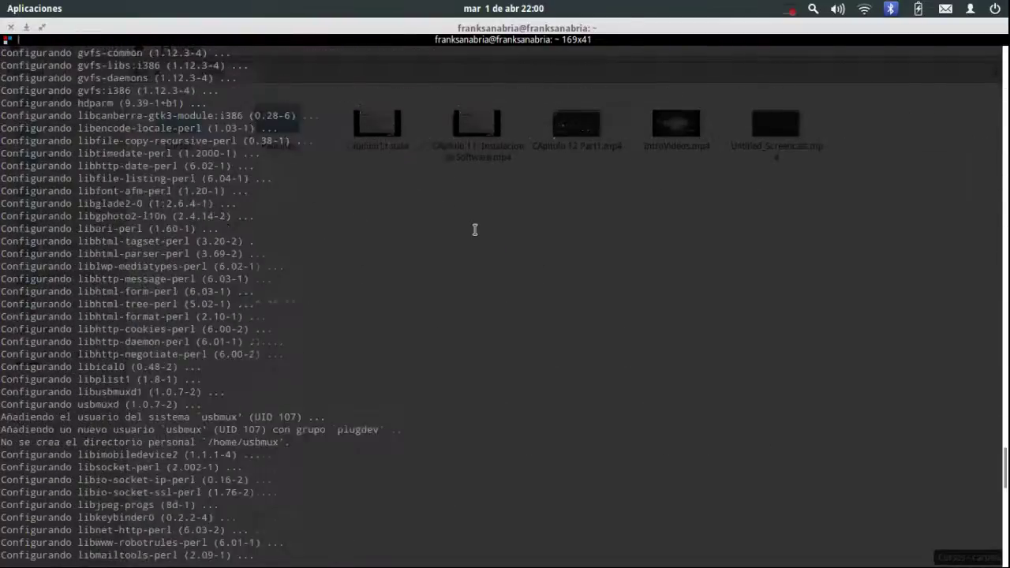
Reboot the server with reboot and maximize the Debian2 VirtualBox window to watch it restart.
type("reboot")
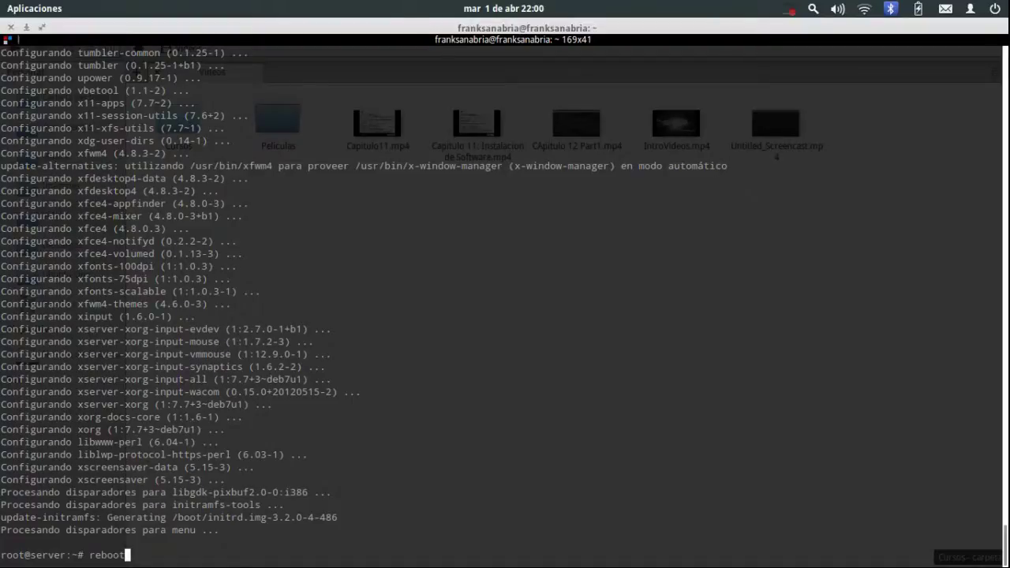
key("Return")
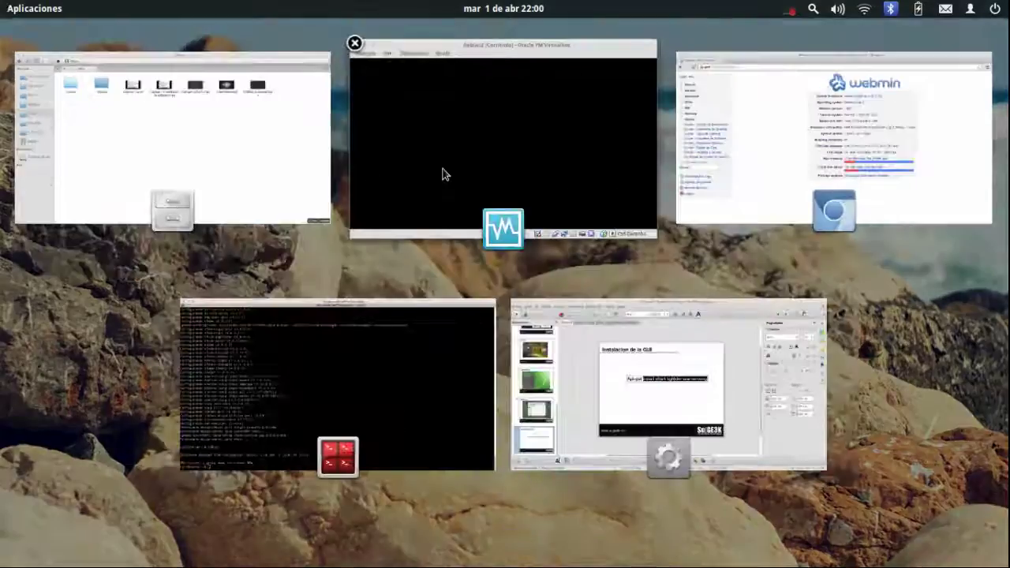
left_click(506, 126)
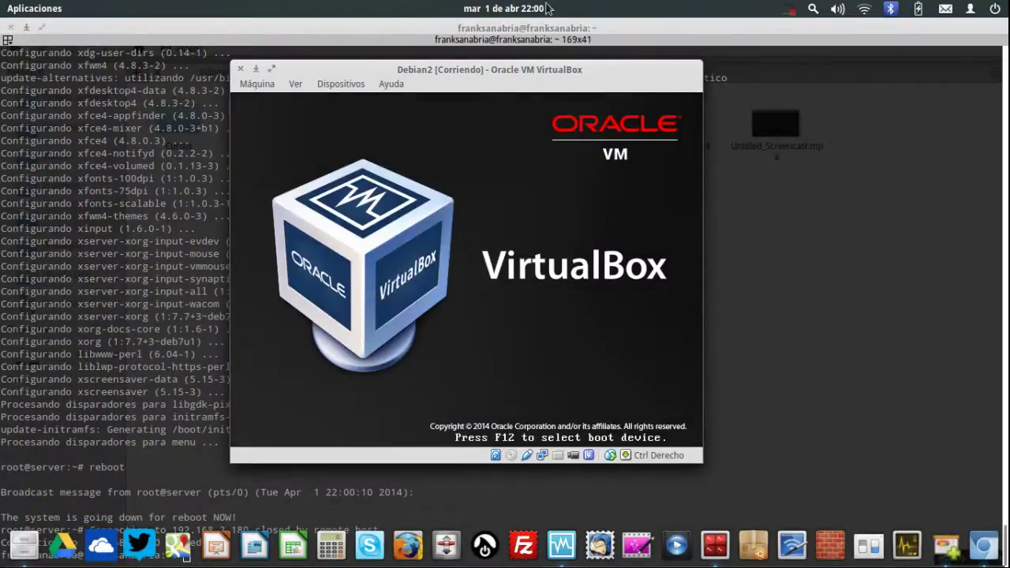
left_click_drag(526, 71, 557, 70)
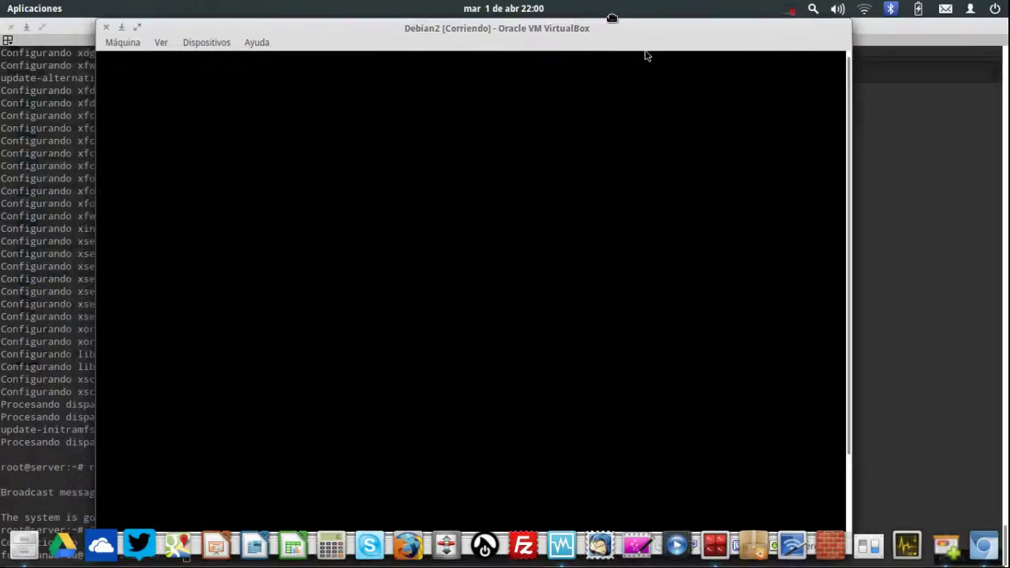
double_click(611, 22)
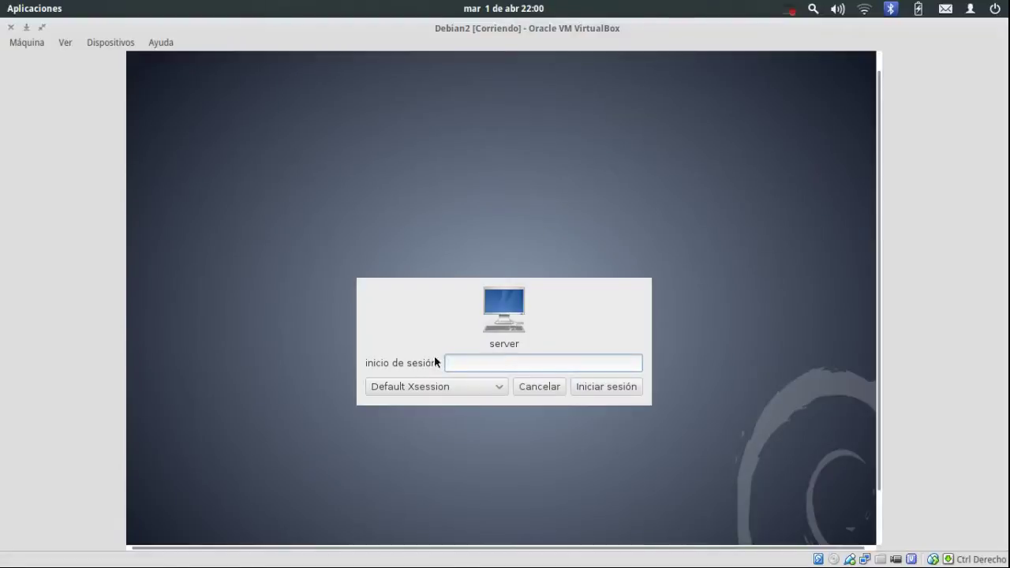
Log in as root to a 'Sesión de Xfce' session and accept the default panel configuration.
left_click(477, 388)
left_click(460, 404)
left_click(492, 364)
type("root")
key("Return")
type("**************")
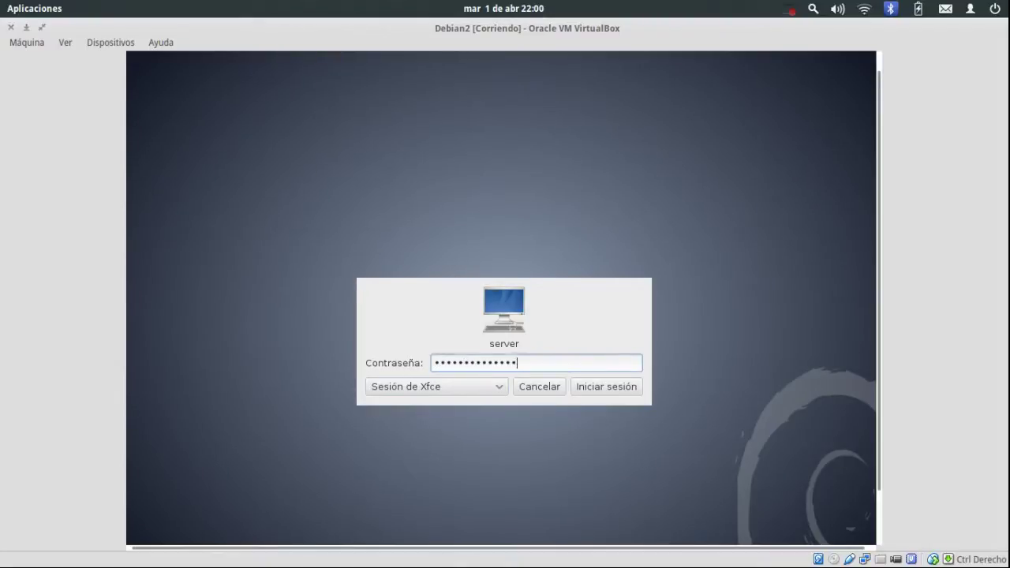
key("Return")
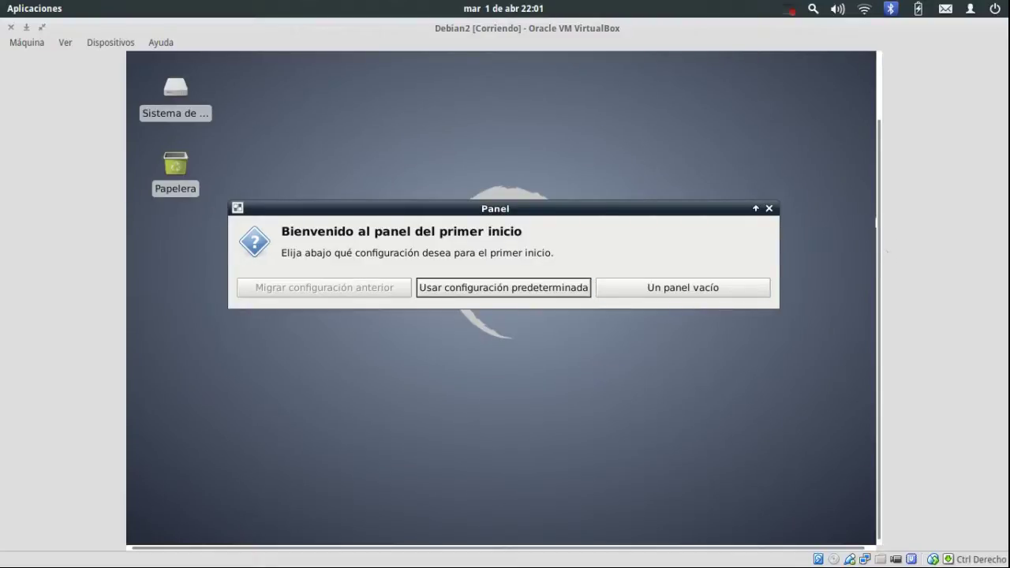
left_click(553, 289)
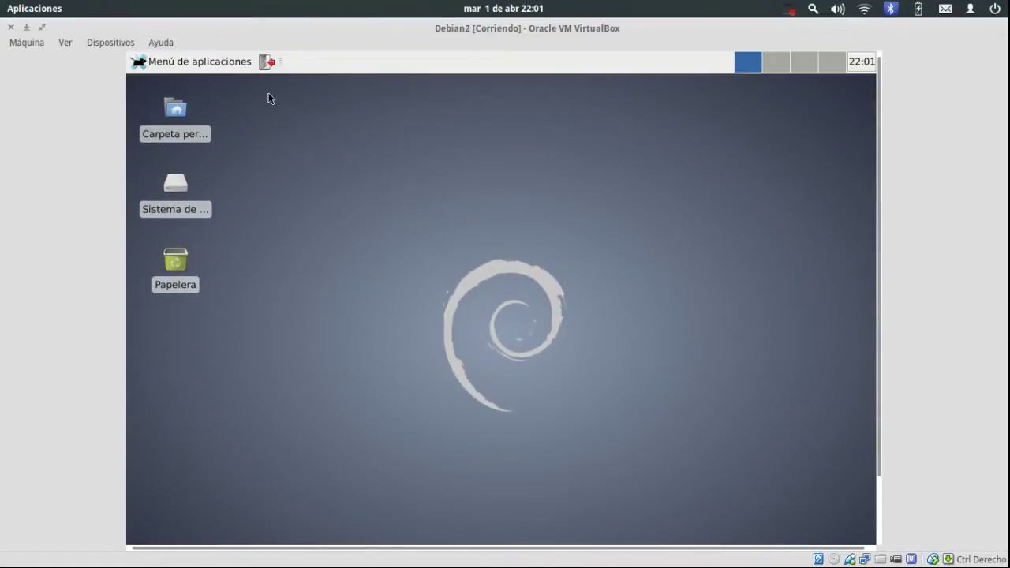
left_click(197, 61)
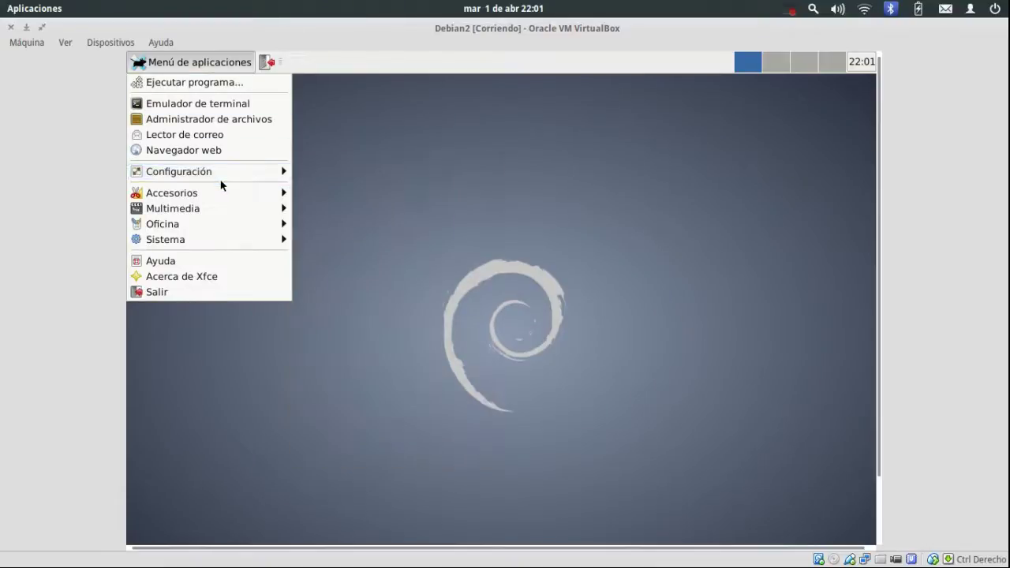
mouse_move(224, 173)
mouse_move(224, 188)
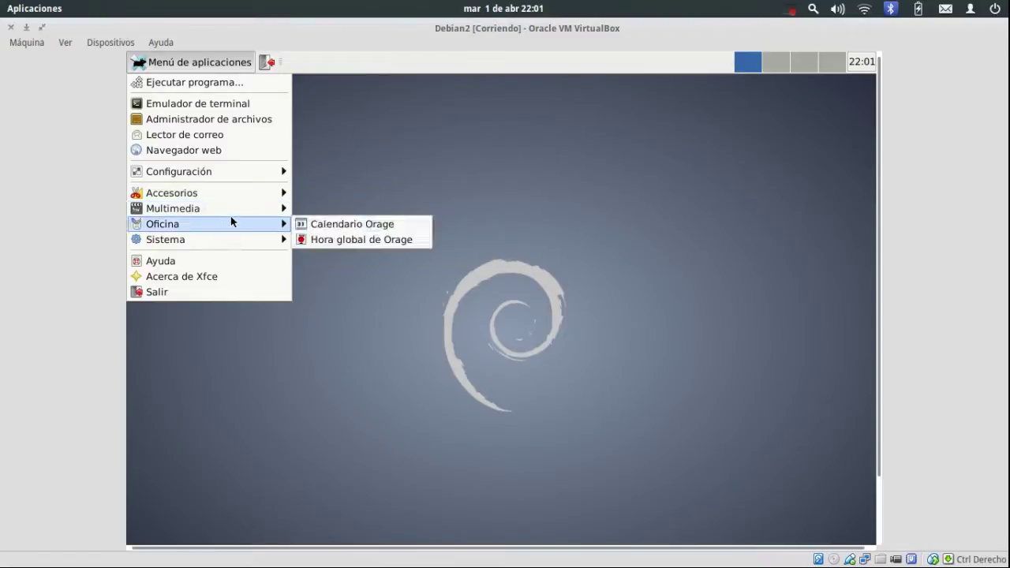
mouse_move(234, 213)
left_click(331, 195)
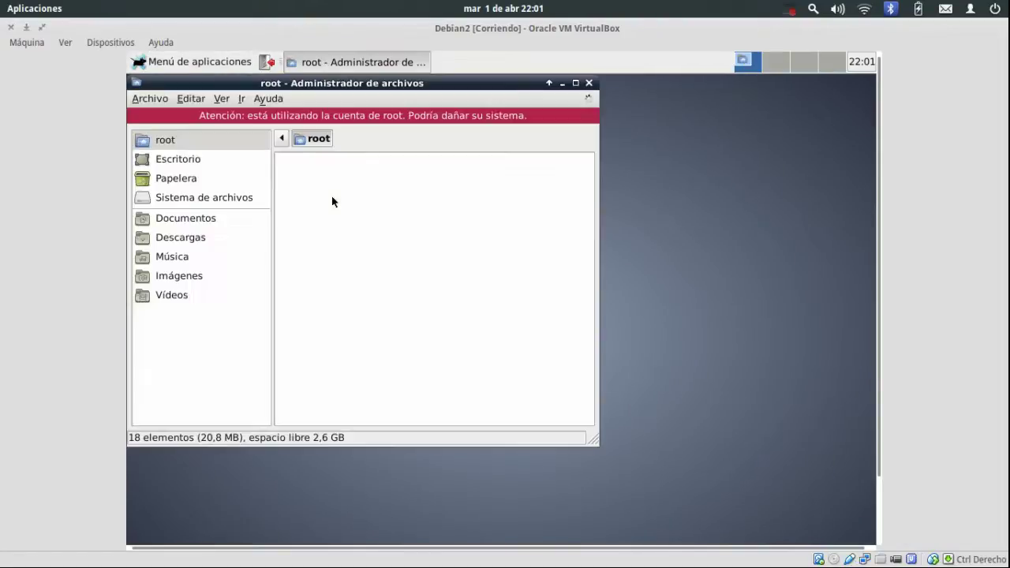
left_click(577, 84)
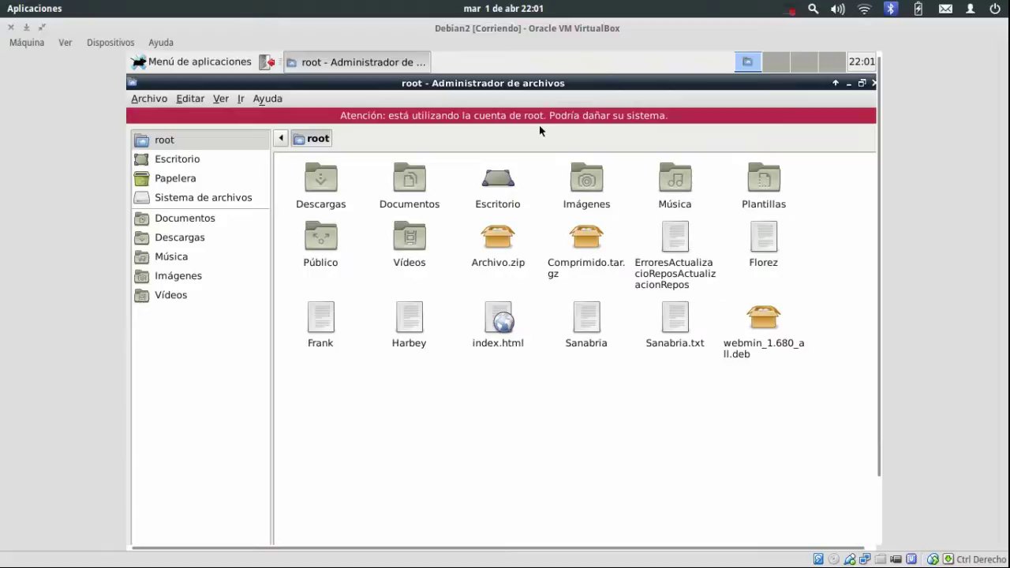
left_click(316, 192)
left_click(508, 251)
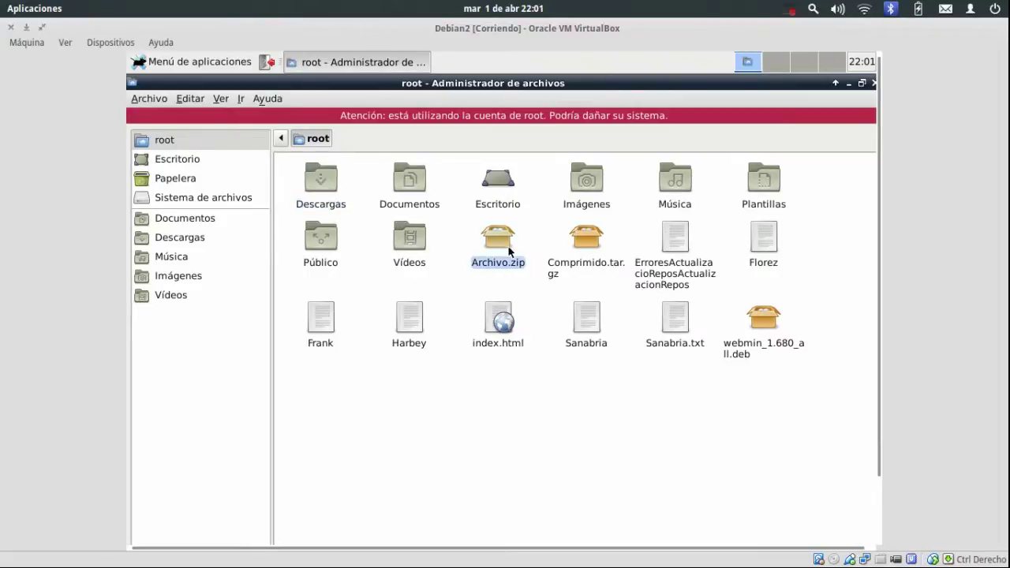
left_click(509, 317)
left_click(588, 320)
left_click(680, 330)
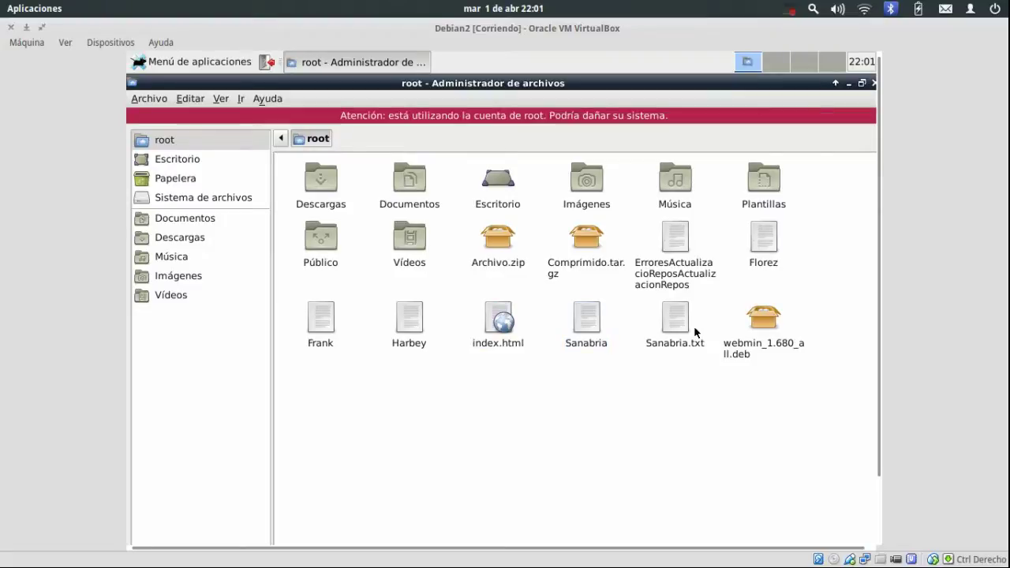
right_click(685, 330)
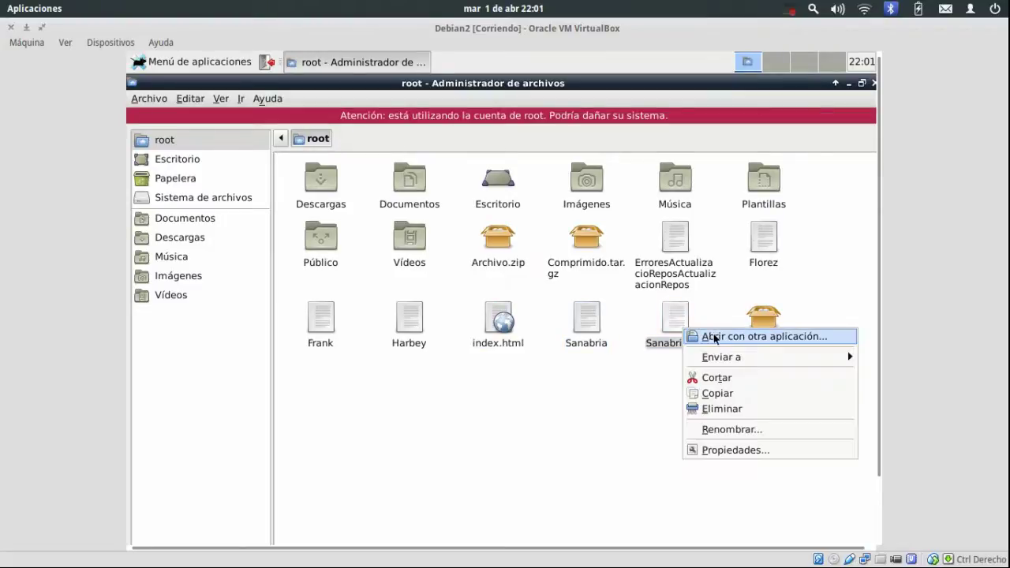
left_click(710, 336)
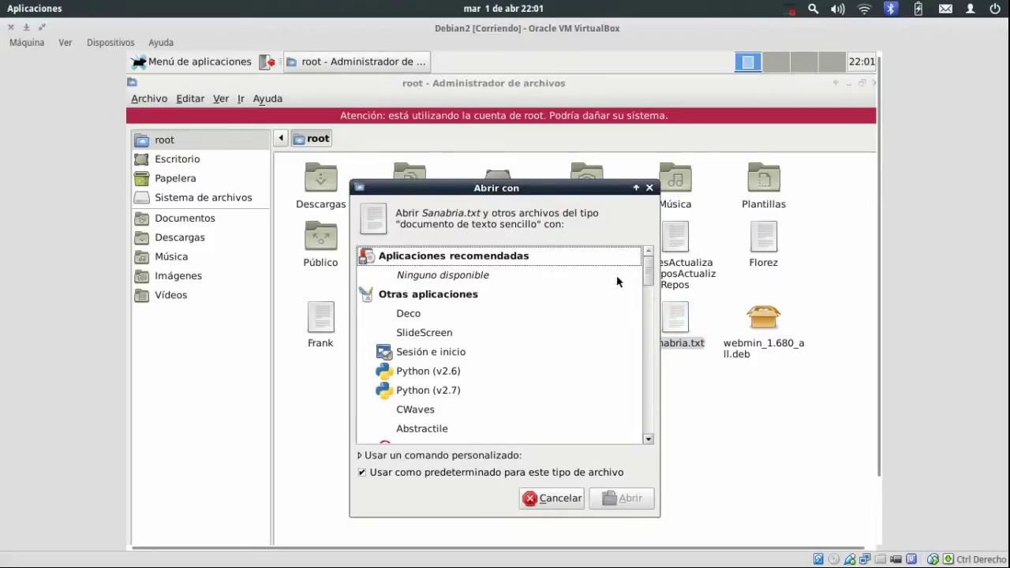
left_click_drag(652, 274, 655, 318)
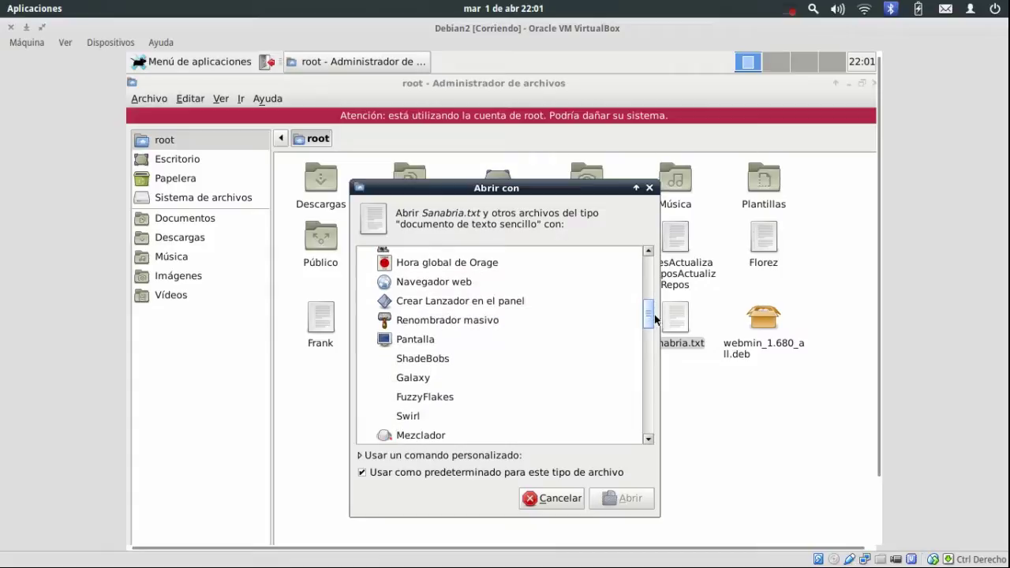
left_click_drag(655, 318, 654, 394)
left_click(560, 495)
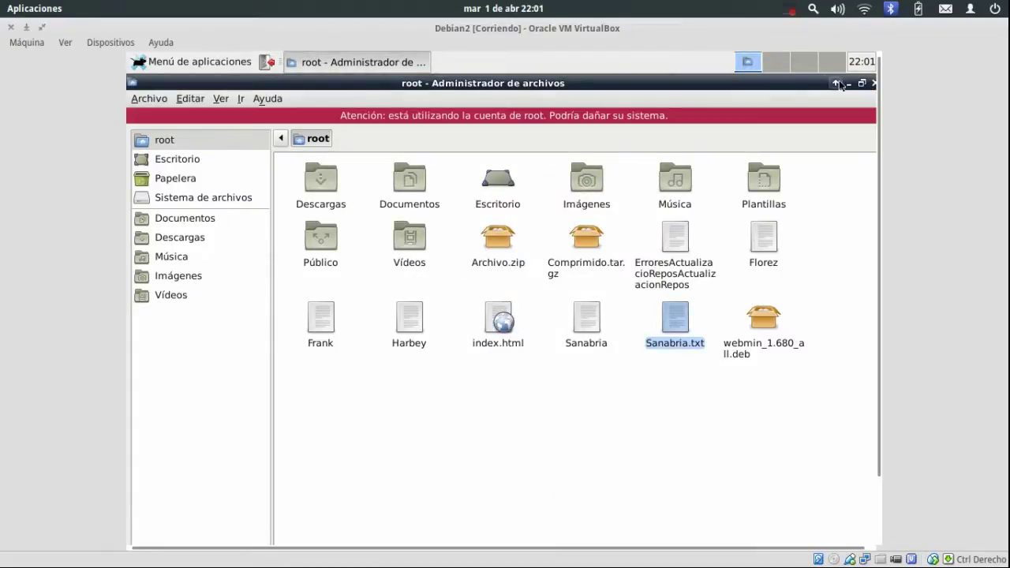
left_click(873, 82)
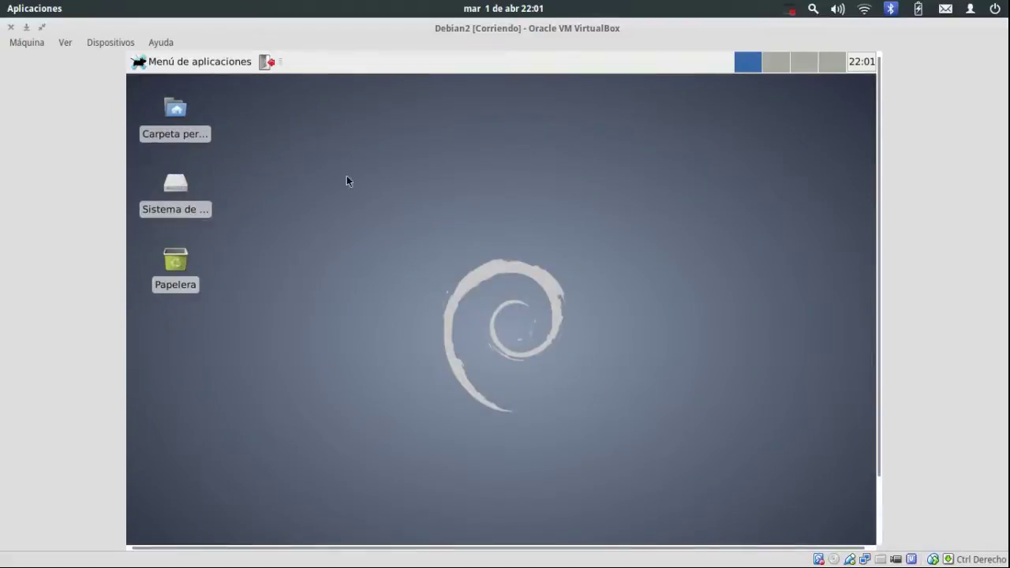
View the Acerca de Xfce information from the applications menu, then close it.
left_click(187, 65)
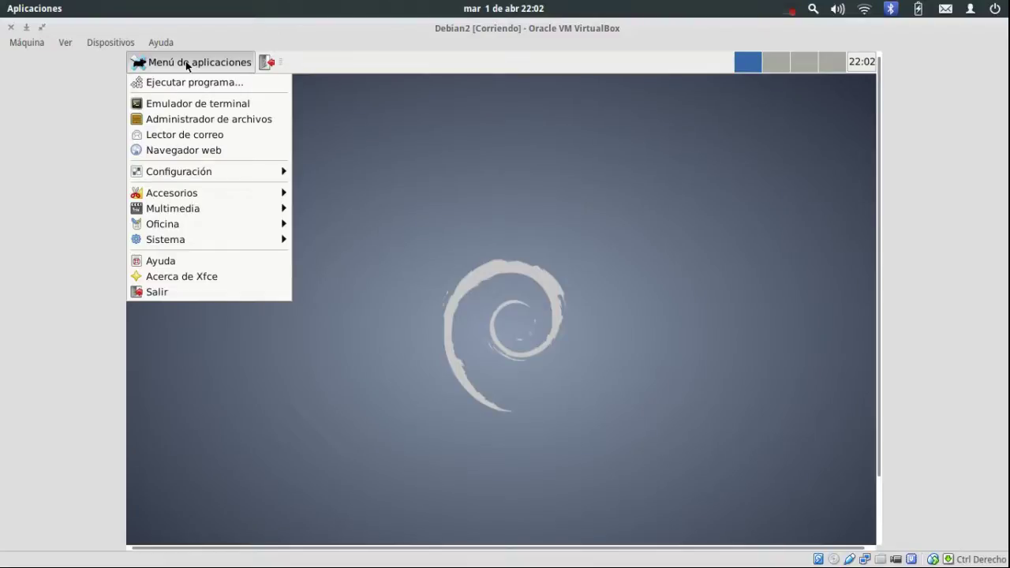
left_click(228, 279)
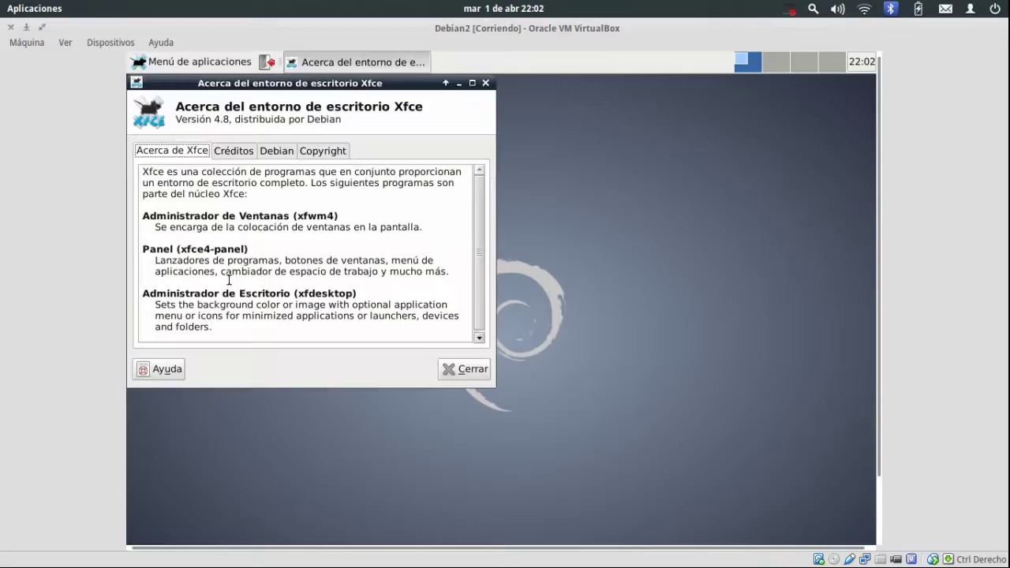
left_click(486, 83)
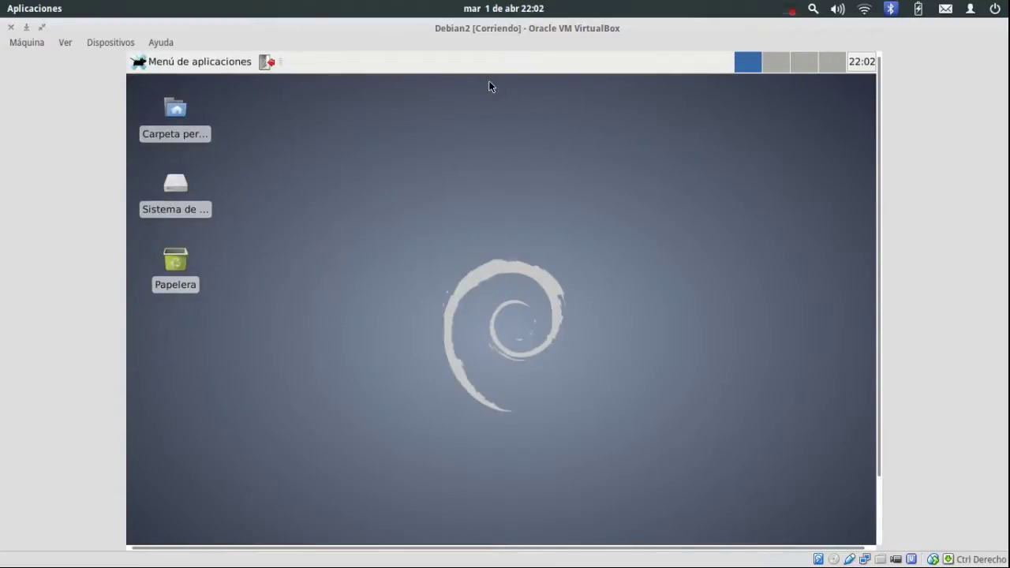
Launch Emulador de terminal from the applications menu to get a root uxterm prompt.
left_click(190, 67)
left_click(340, 272)
left_click(217, 63)
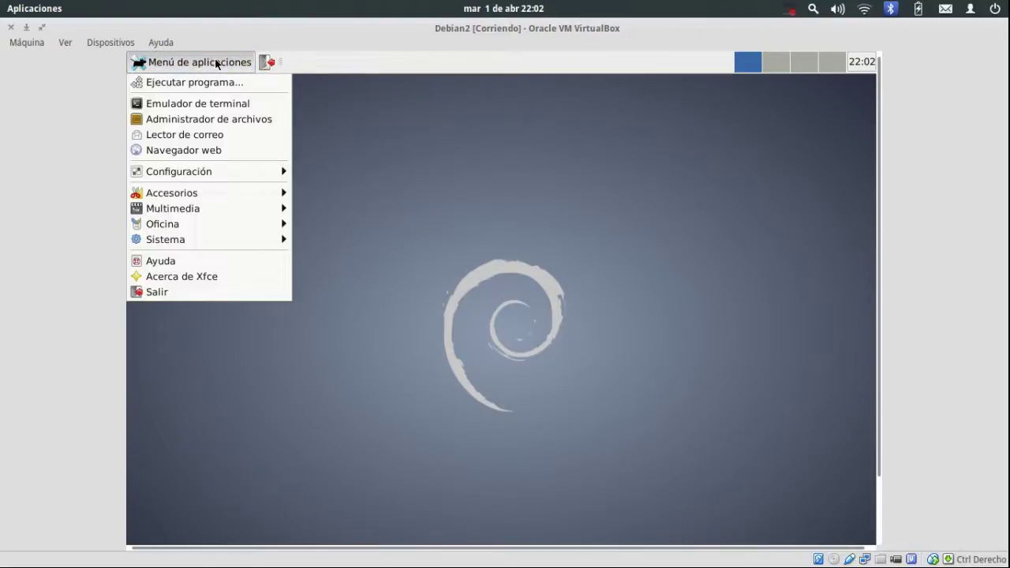
left_click(216, 103)
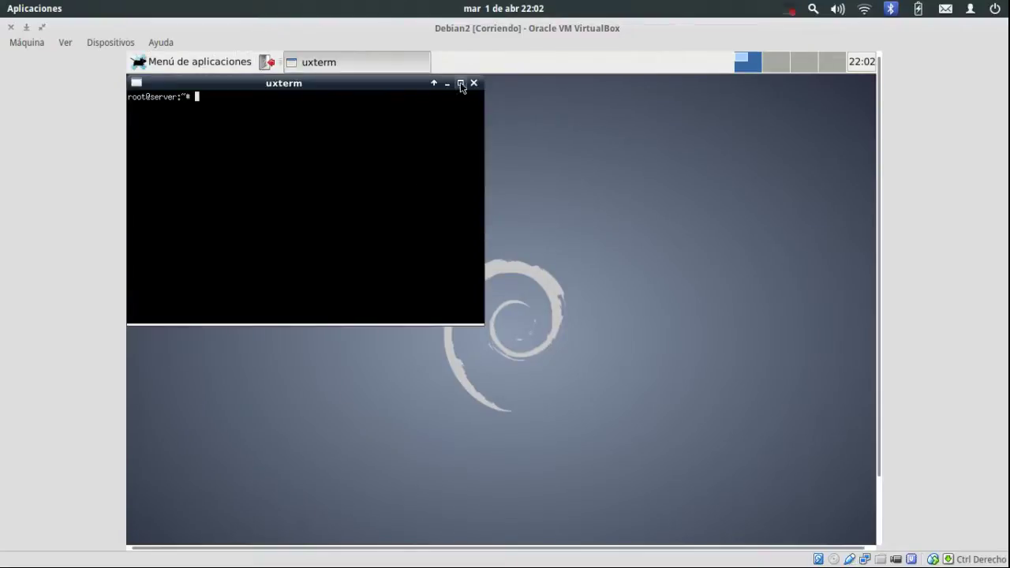
Run 'apt-get install terminator' and confirm the 53-package installation with S.
mouse_move(391, 86)
left_mouse_down()
mouse_move(522, 101)
mouse_move(523, 86)
left_mouse_up()
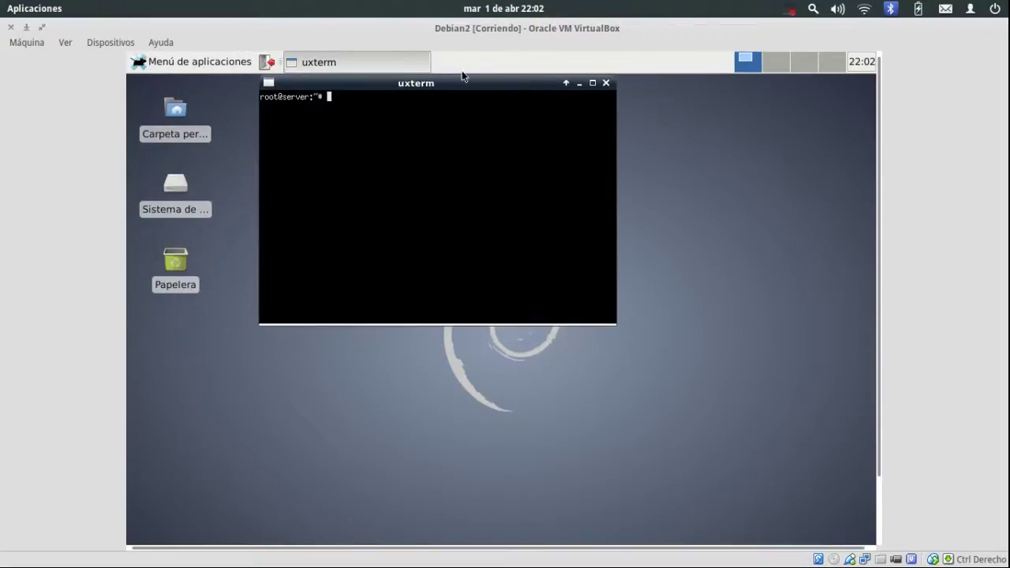
type("apt-get ")
type("termin")
key("BackSpace")
key("BackSpace")
key("BackSpace")
key("BackSpace")
key("BackSpace")
key("BackSpace")
type("install terminator")
key("Return")
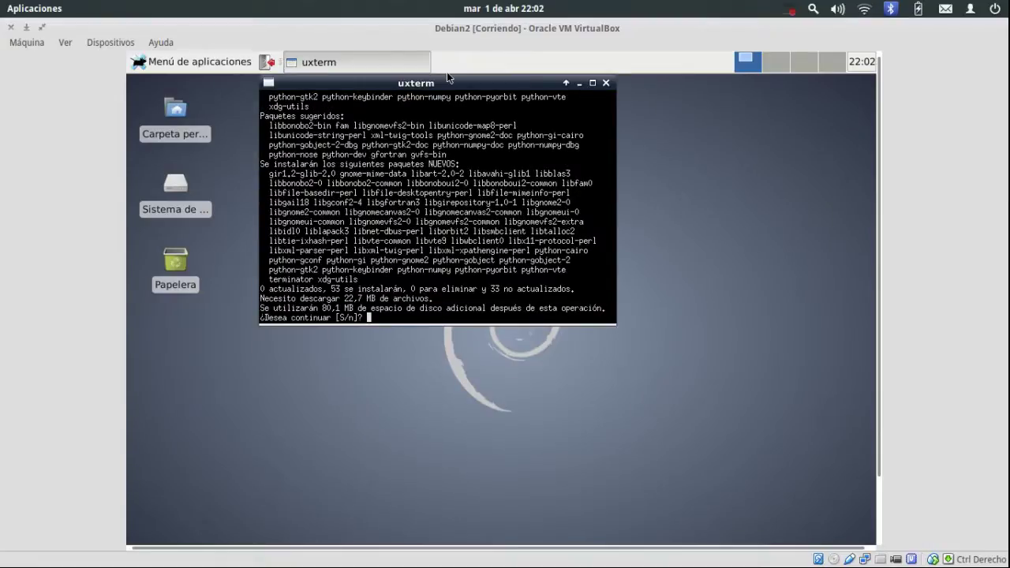
type("S")
key("Return")
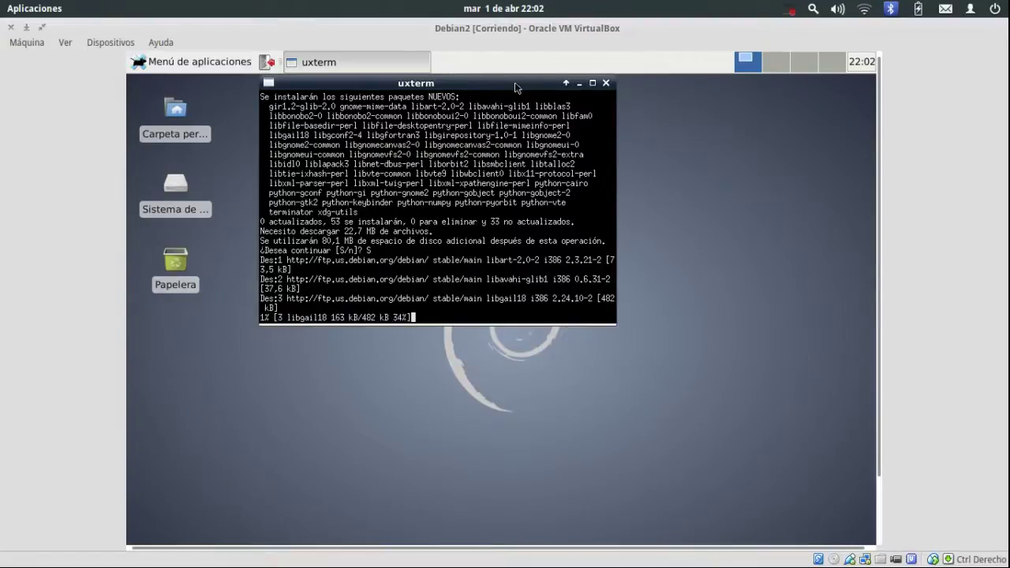
Maximize the uxterm window while the packages download, then restore its smaller size.
left_click(596, 85)
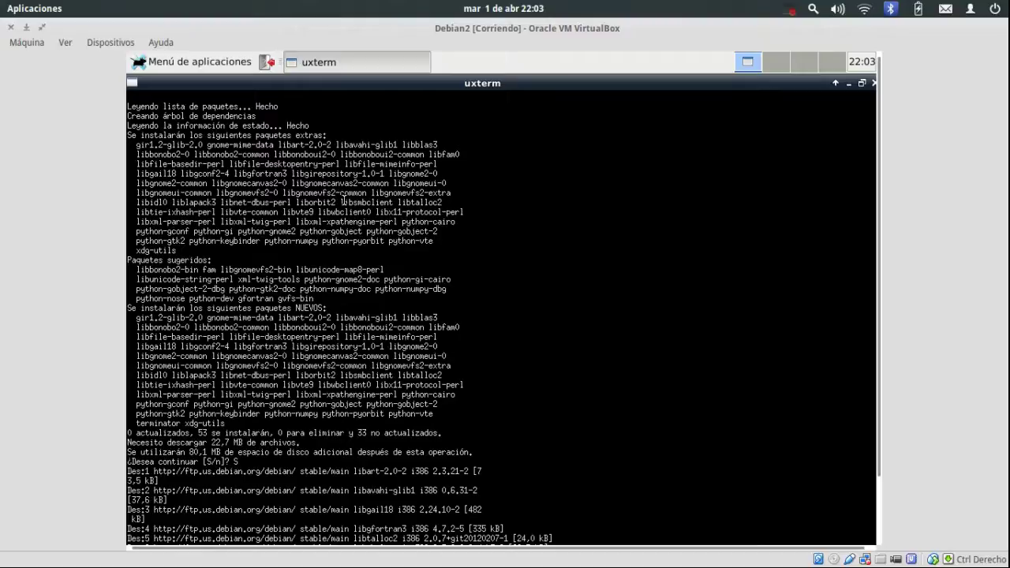
mouse_move(485, 546)
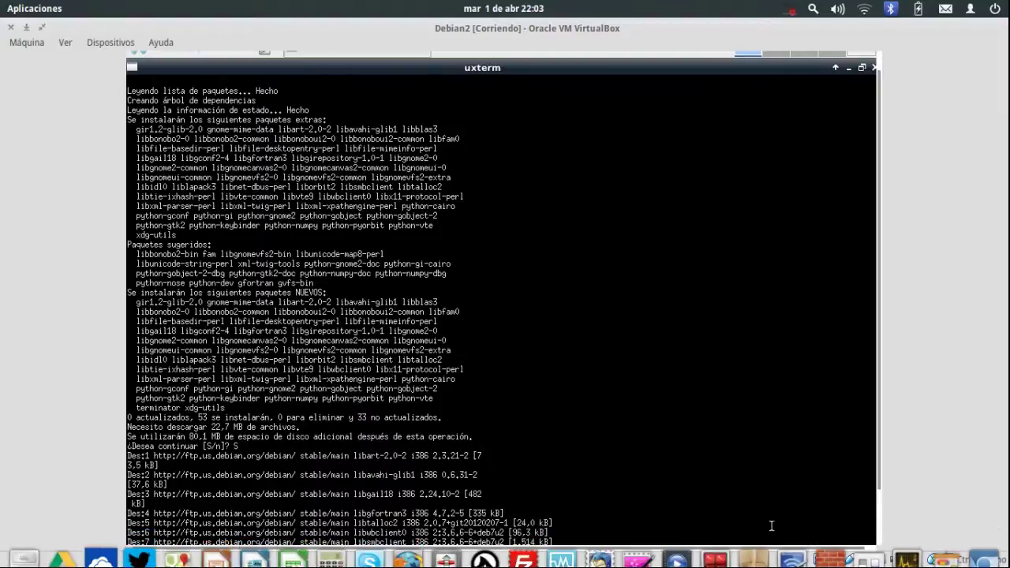
mouse_move(835, 557)
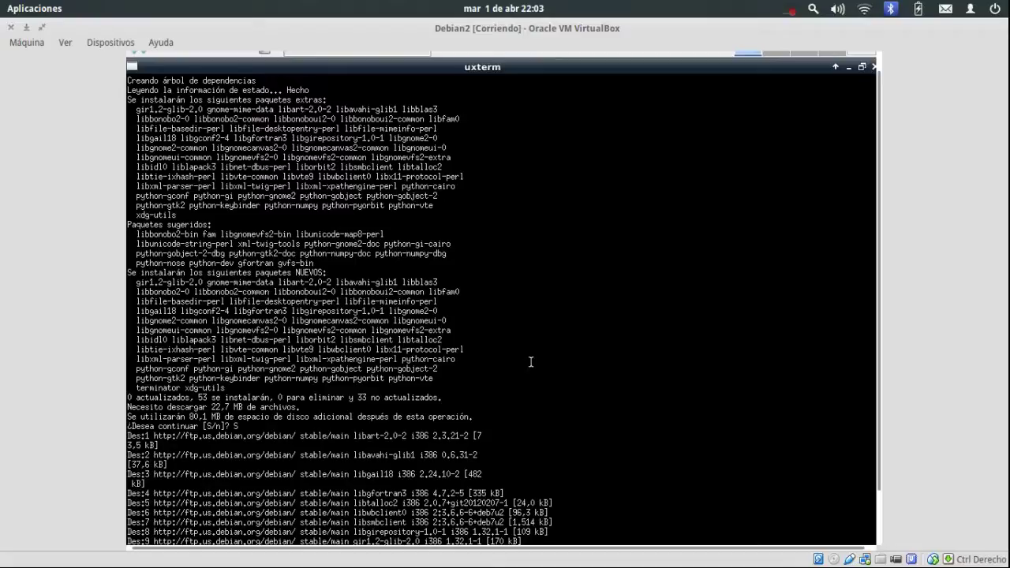
left_click(861, 68)
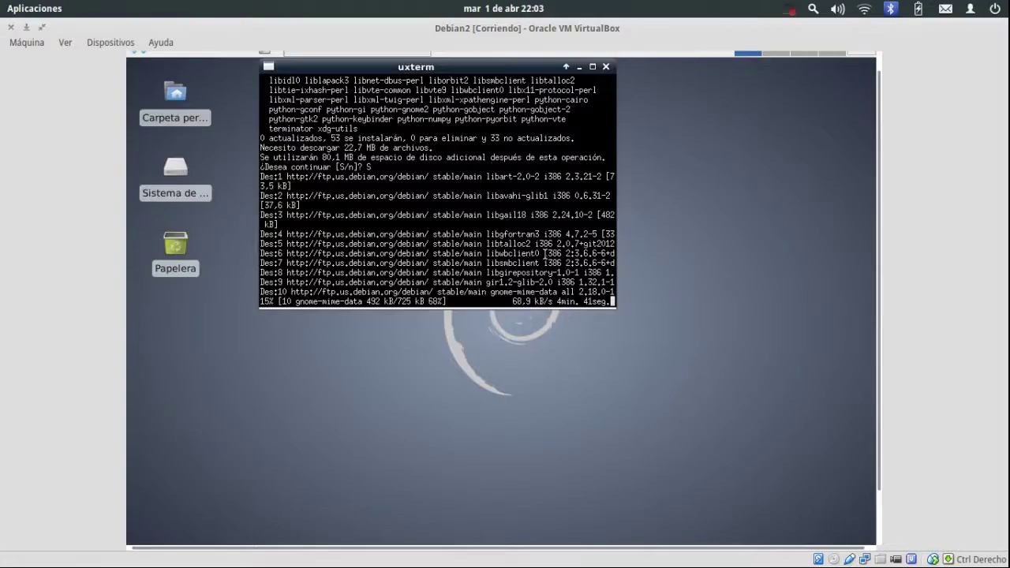